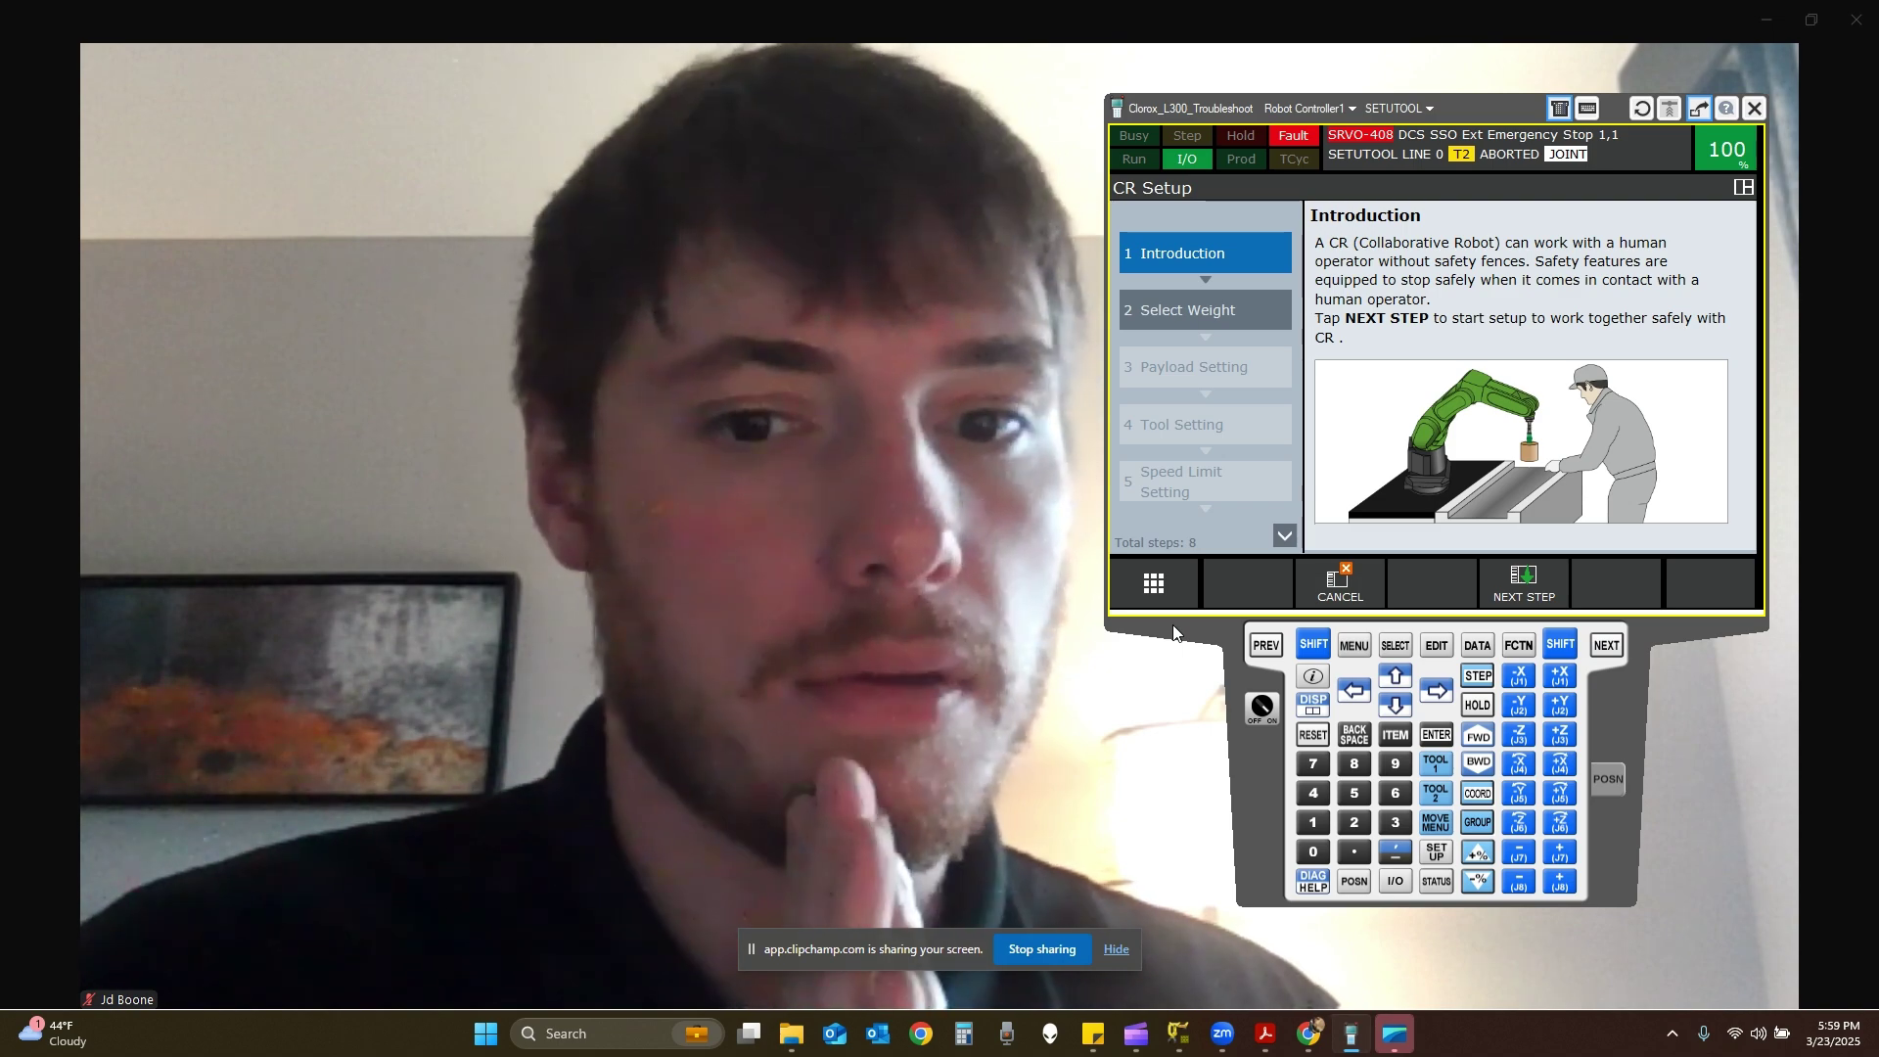
Switch to the PalletPRO workcell and place the virtual teach pendant over the middle of the 3D view.
{"action": "left_click", "coordinate": [1750, 27]}
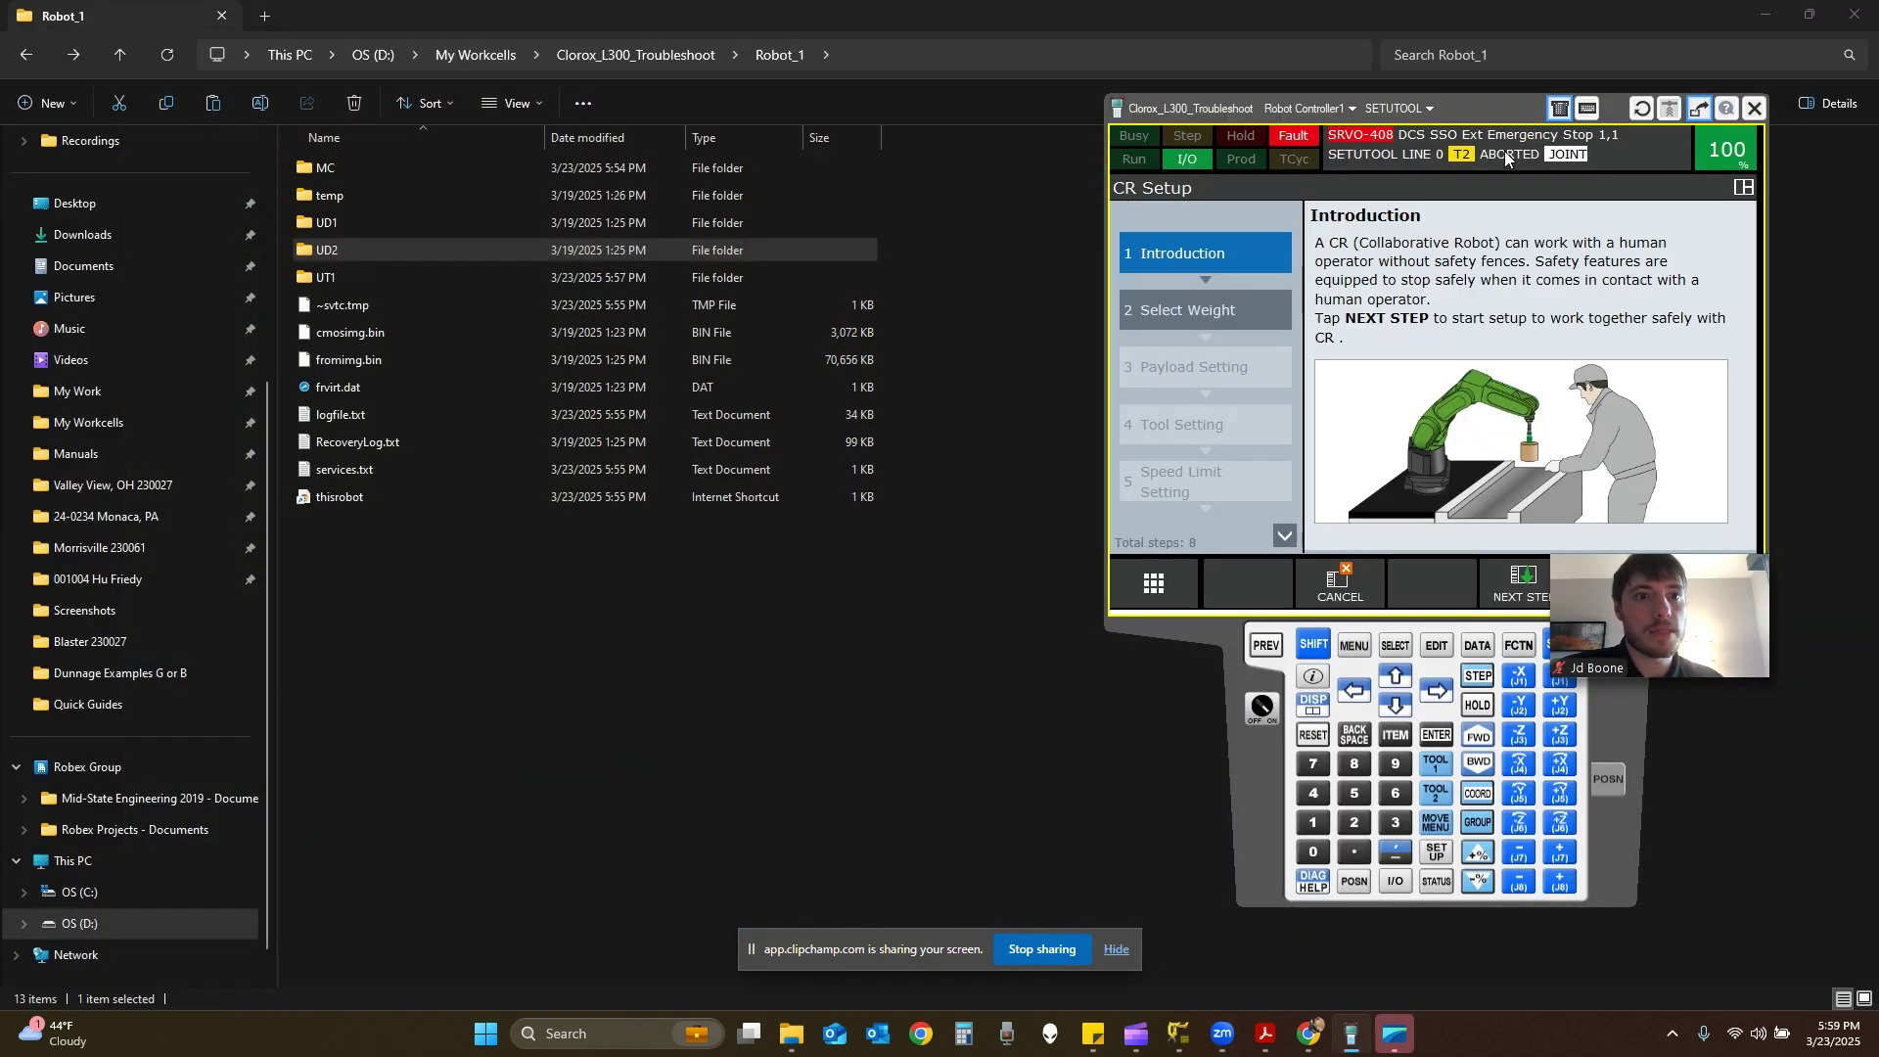
{"action": "left_click", "coordinate": [1177, 1041]}
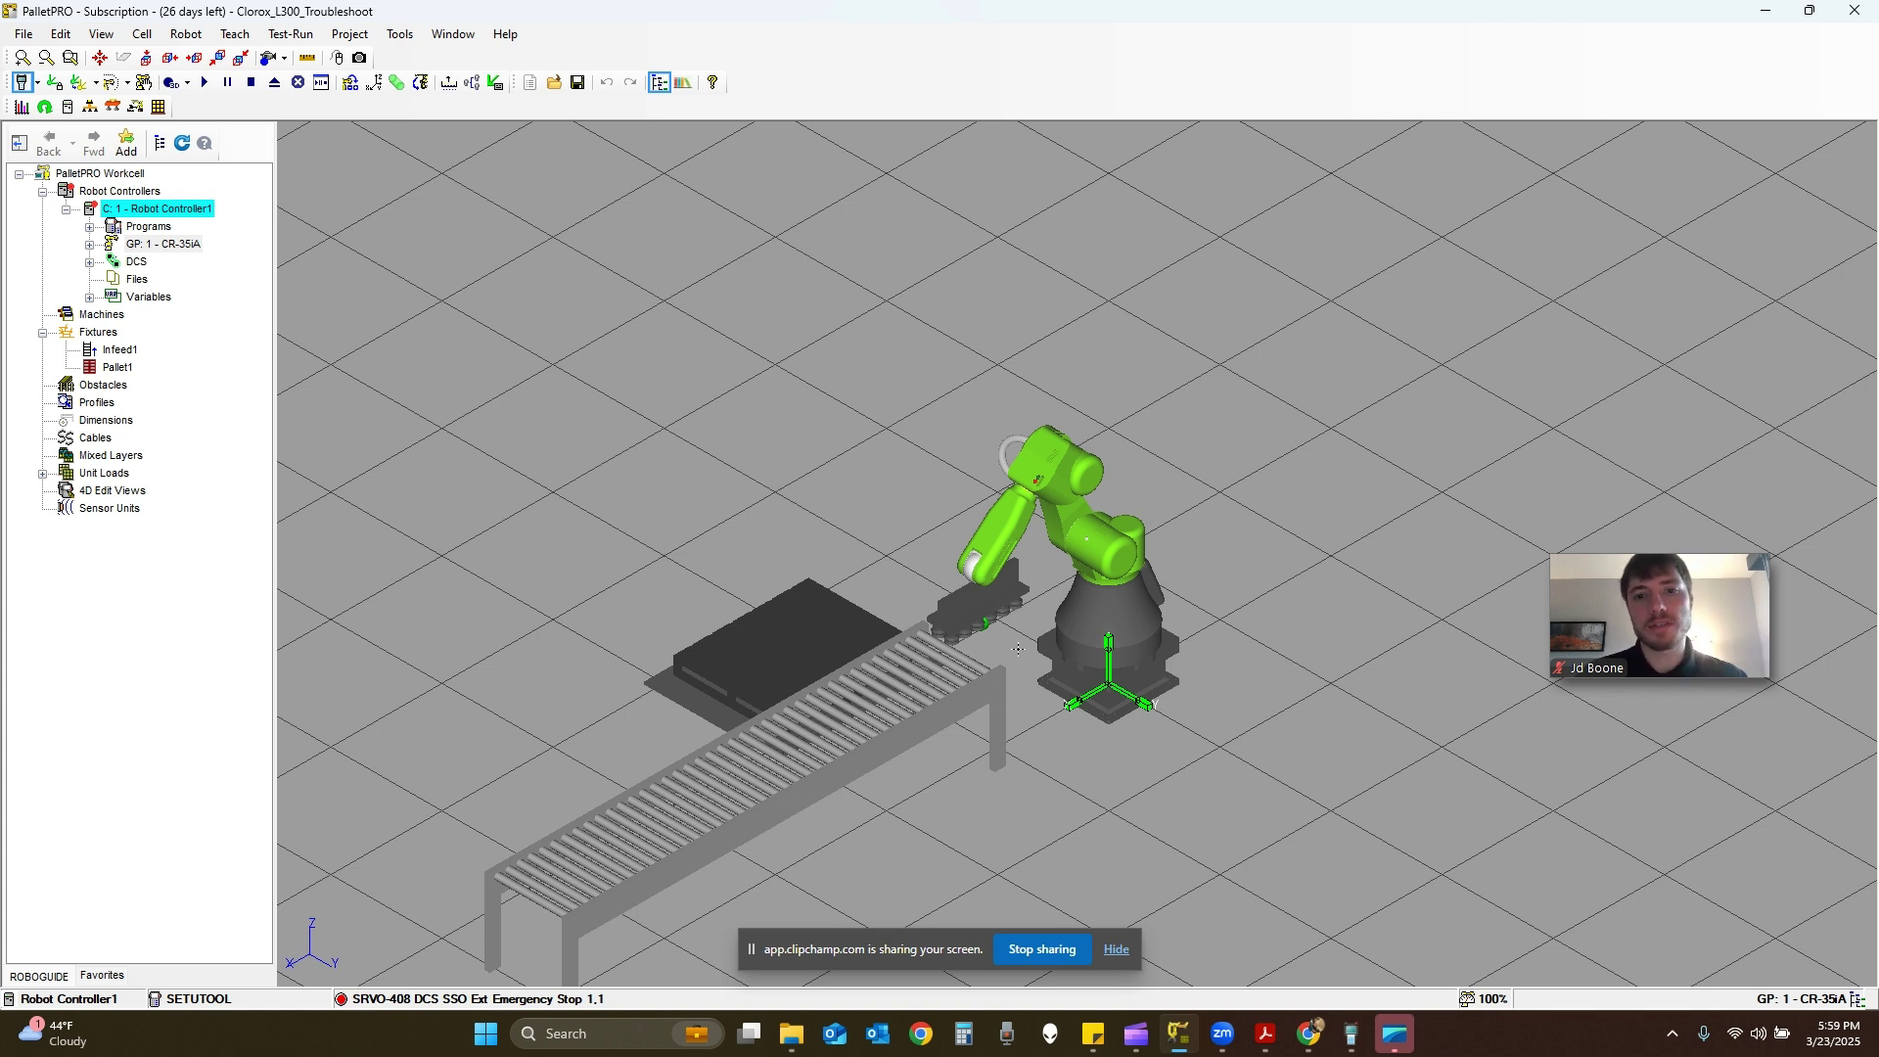
{"action": "left_click", "coordinate": [1352, 1043]}
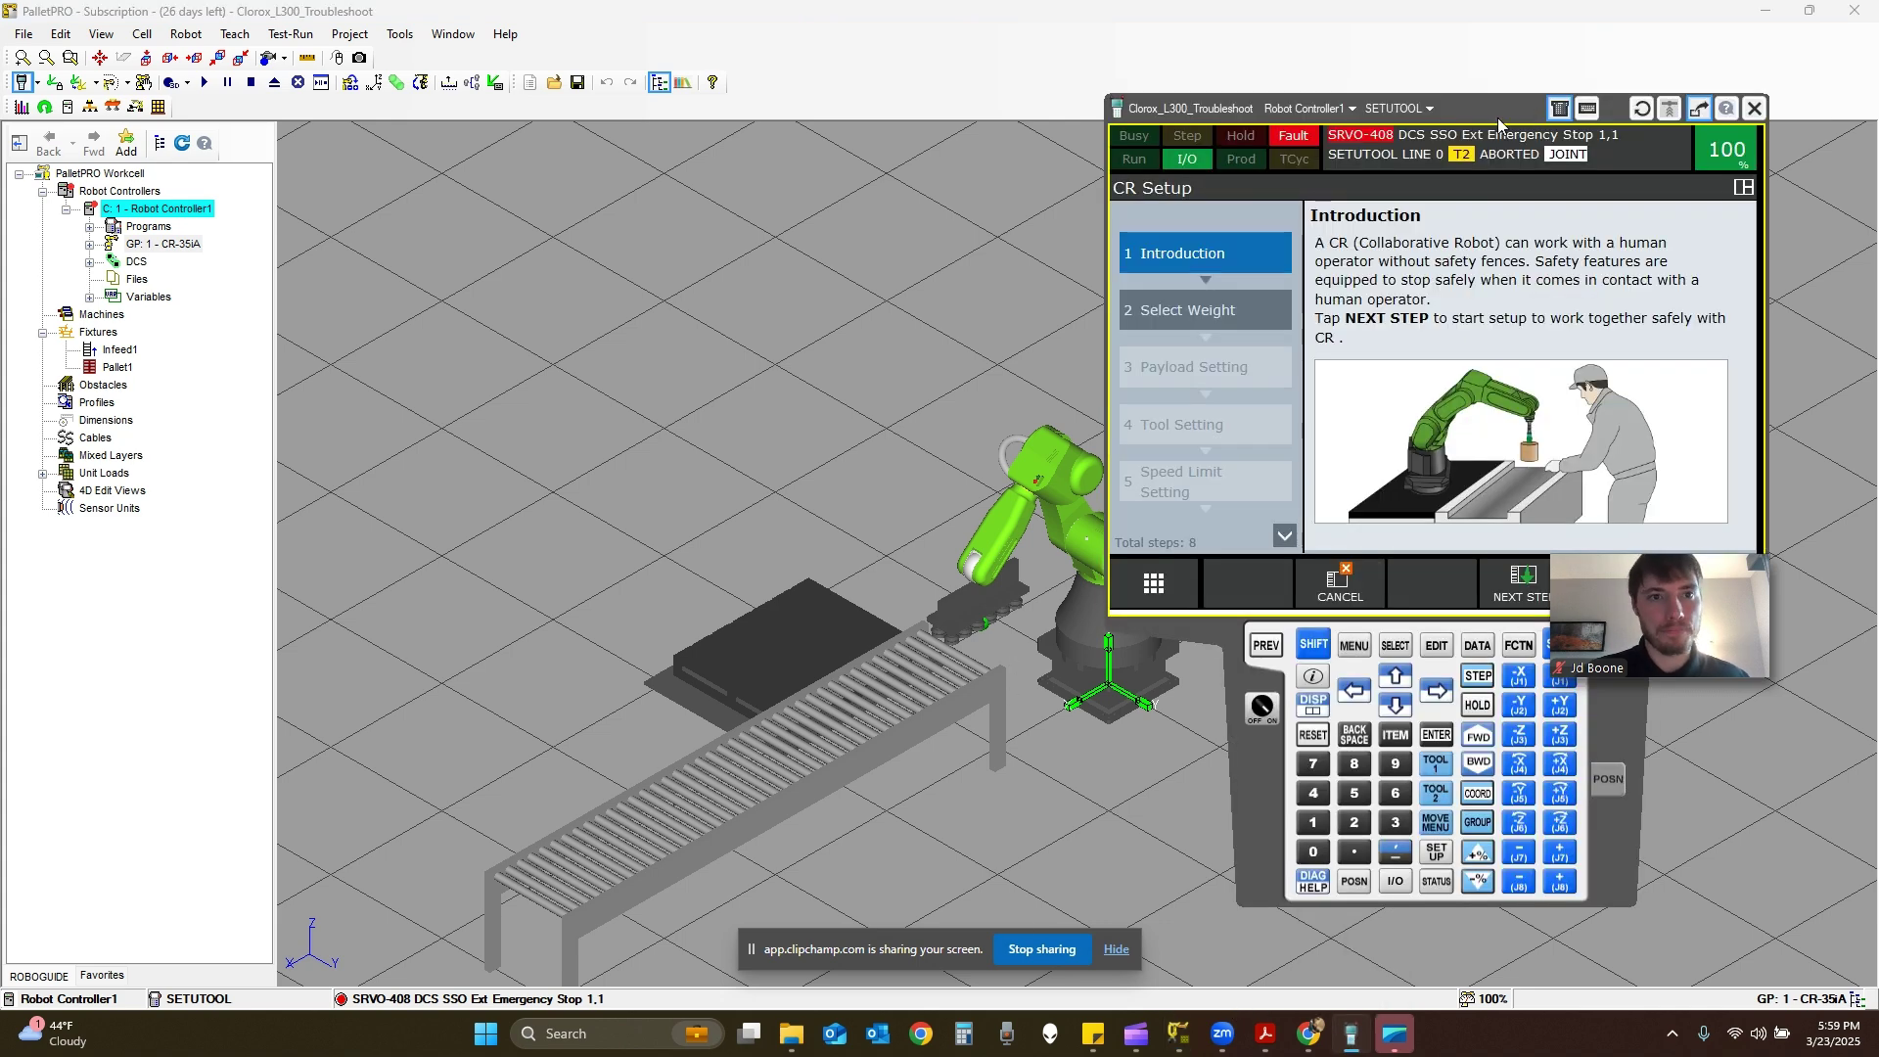
{"action": "left_click_drag", "start_coordinate": [1497, 117], "coordinate": [1101, 97]}
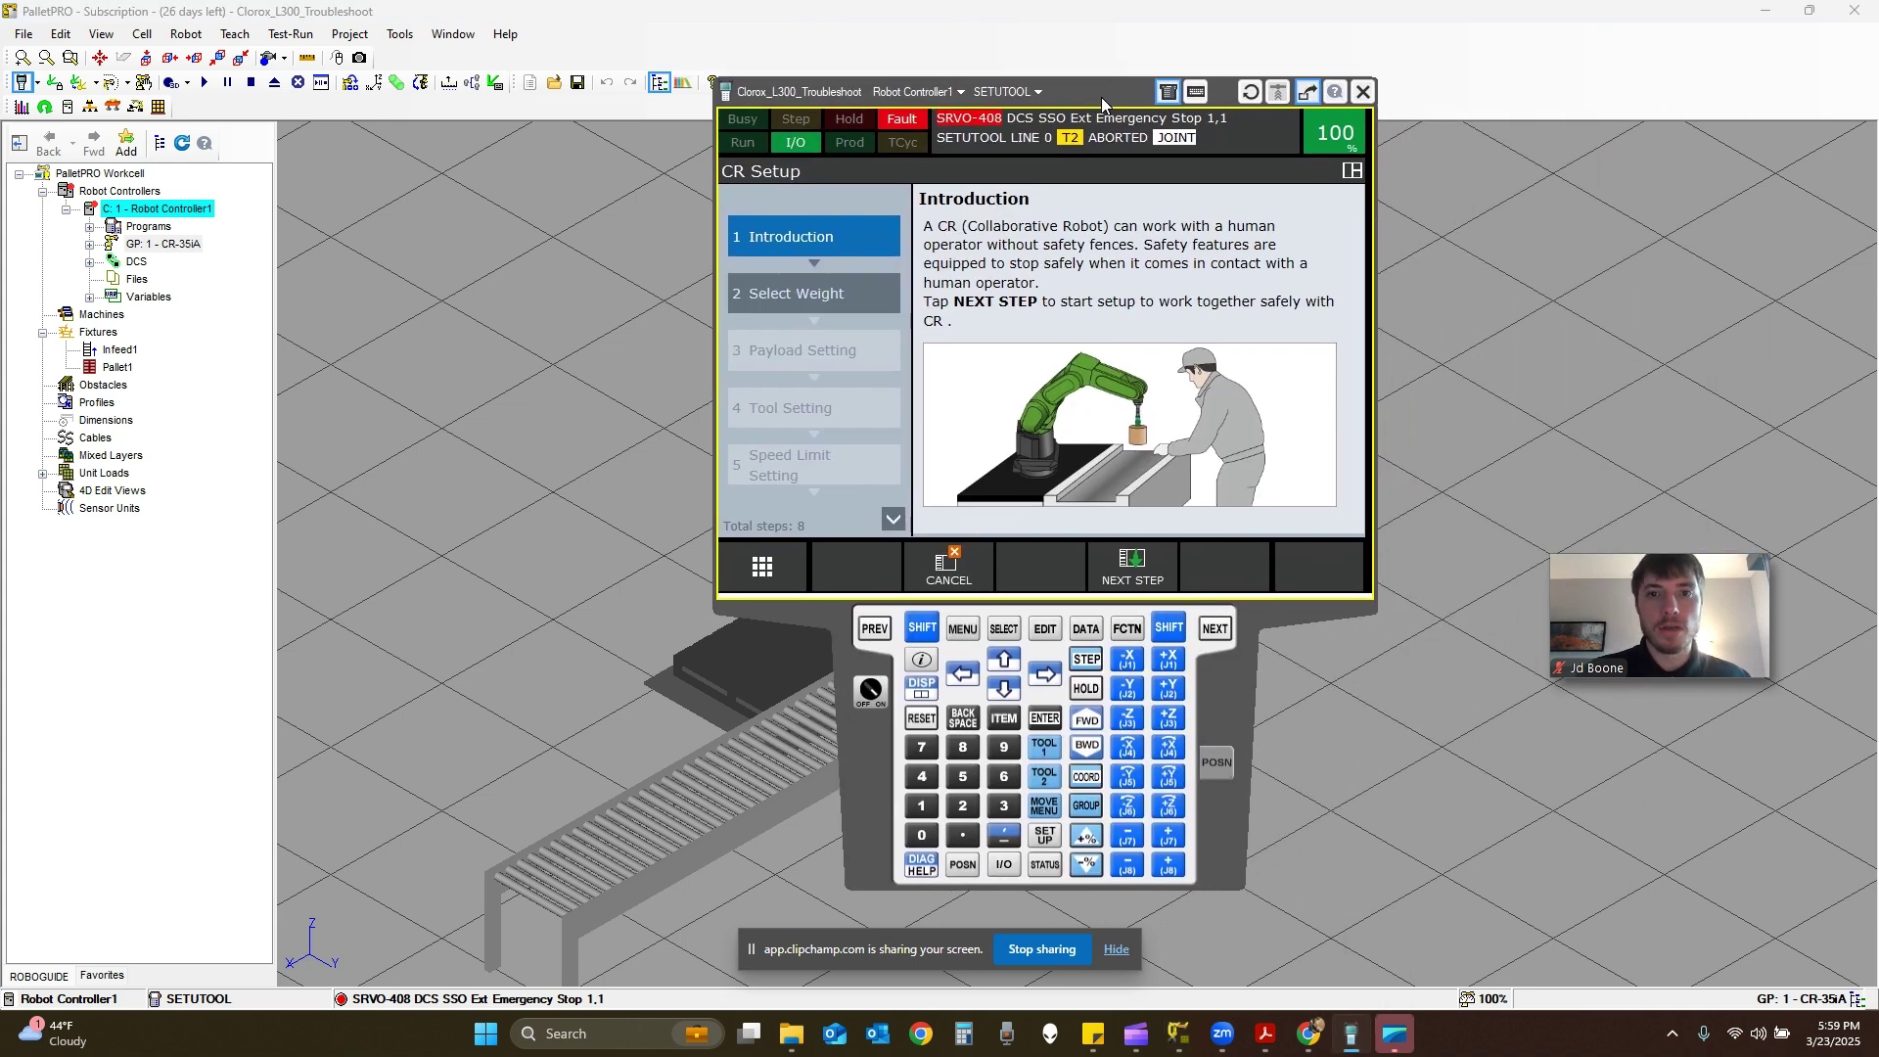
Open the File screen on the virtual teach pendant.
{"action": "left_click", "coordinate": [957, 634]}
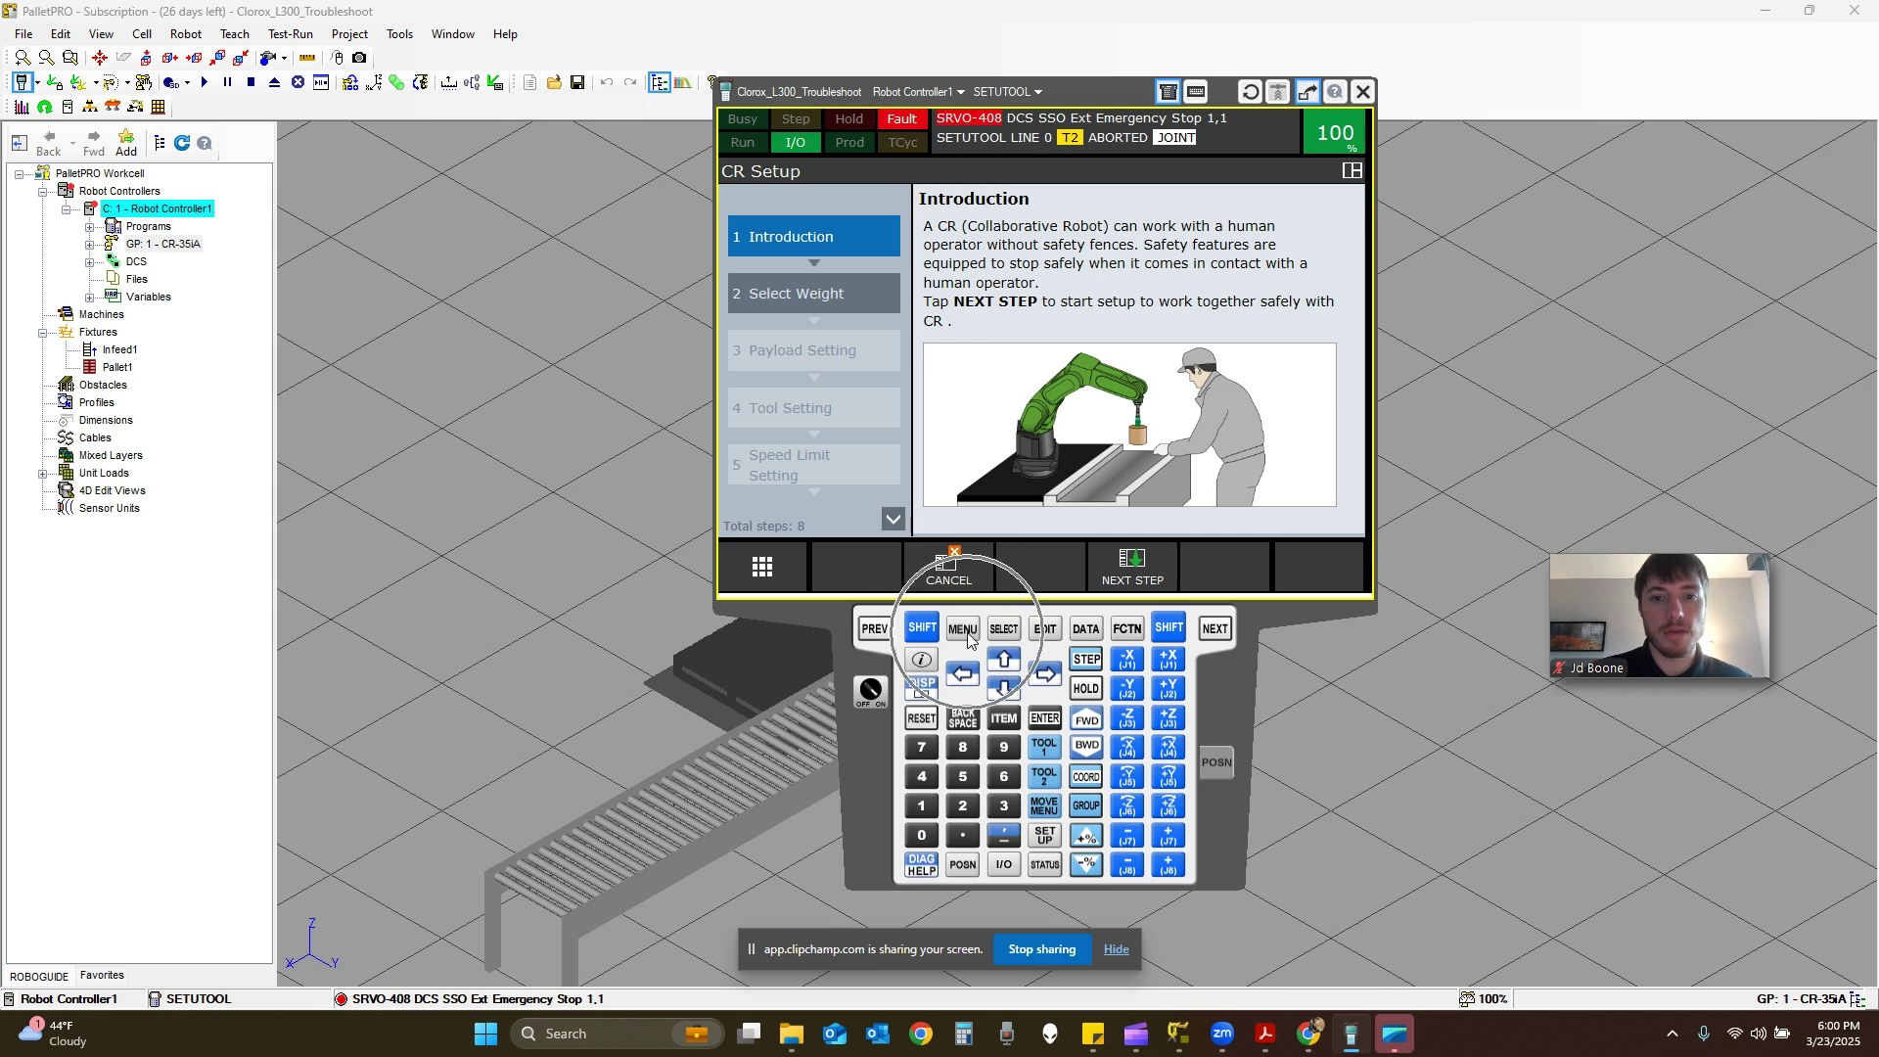
{"action": "left_click", "coordinate": [966, 634]}
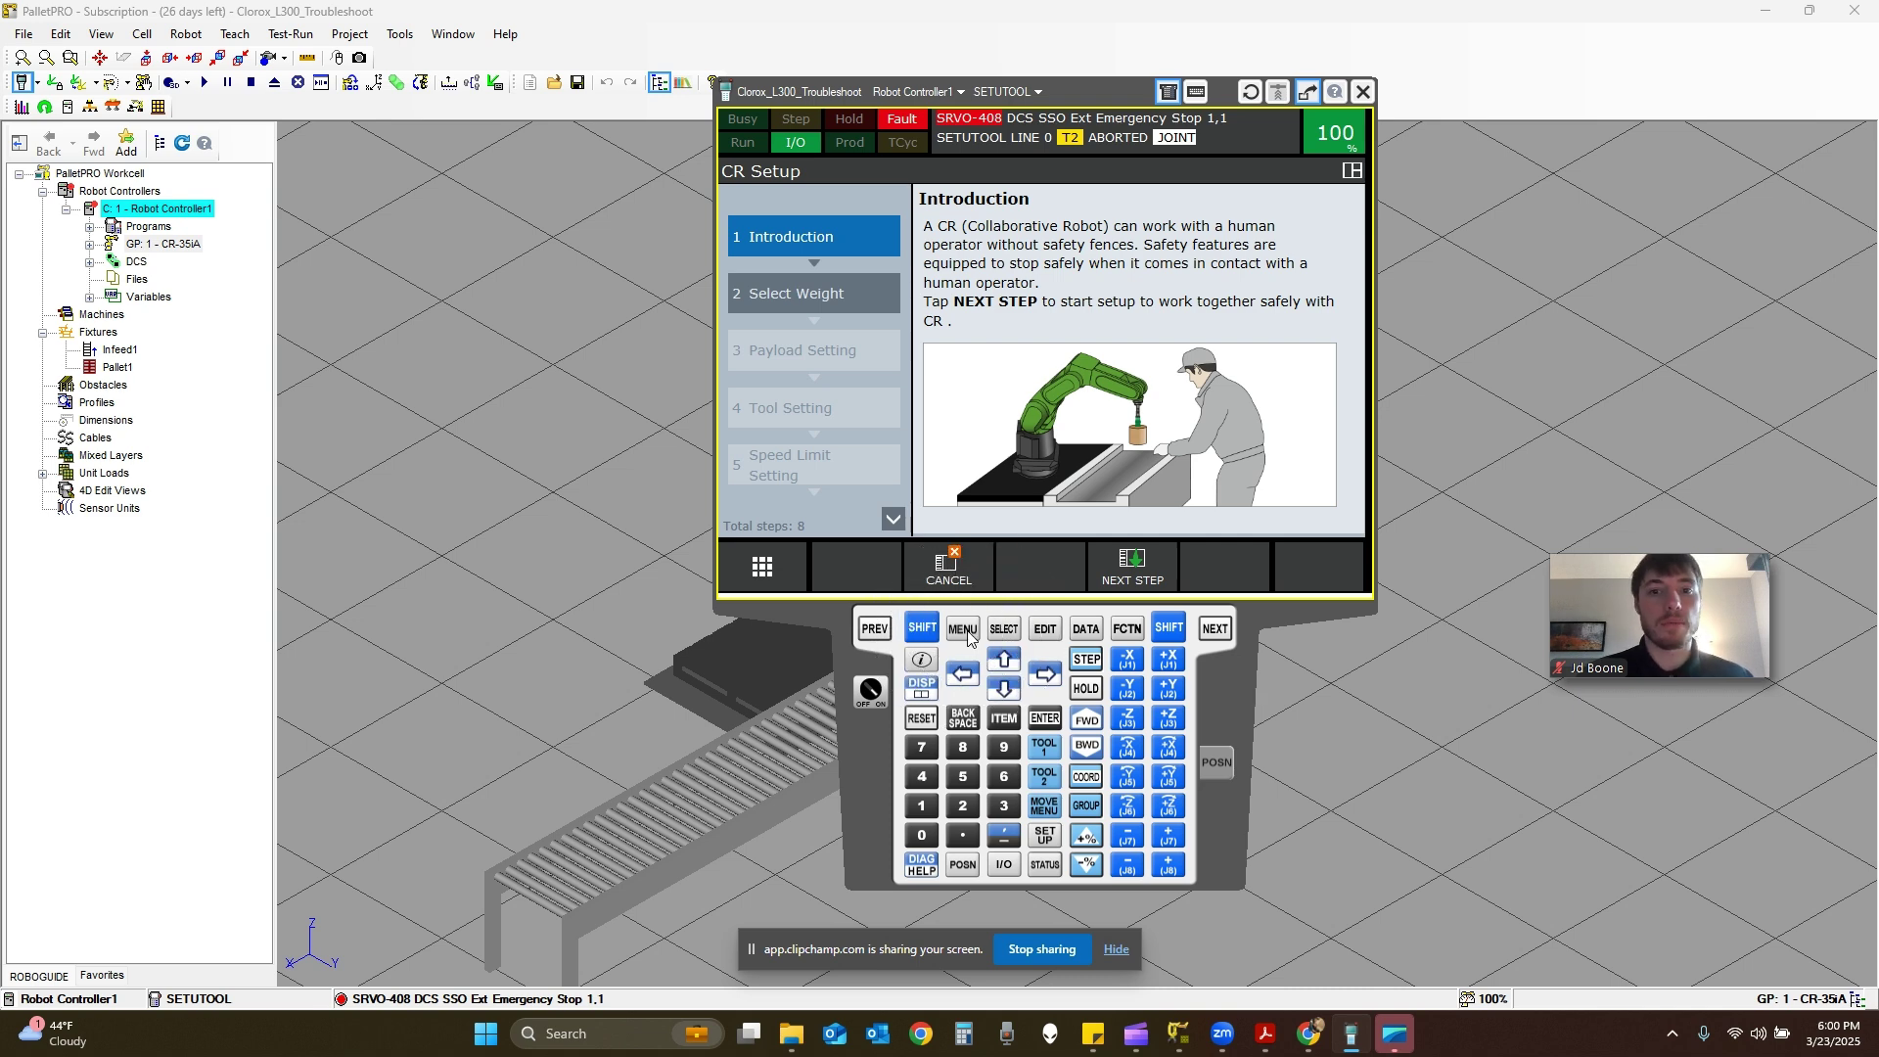
{"action": "left_click", "coordinate": [967, 634]}
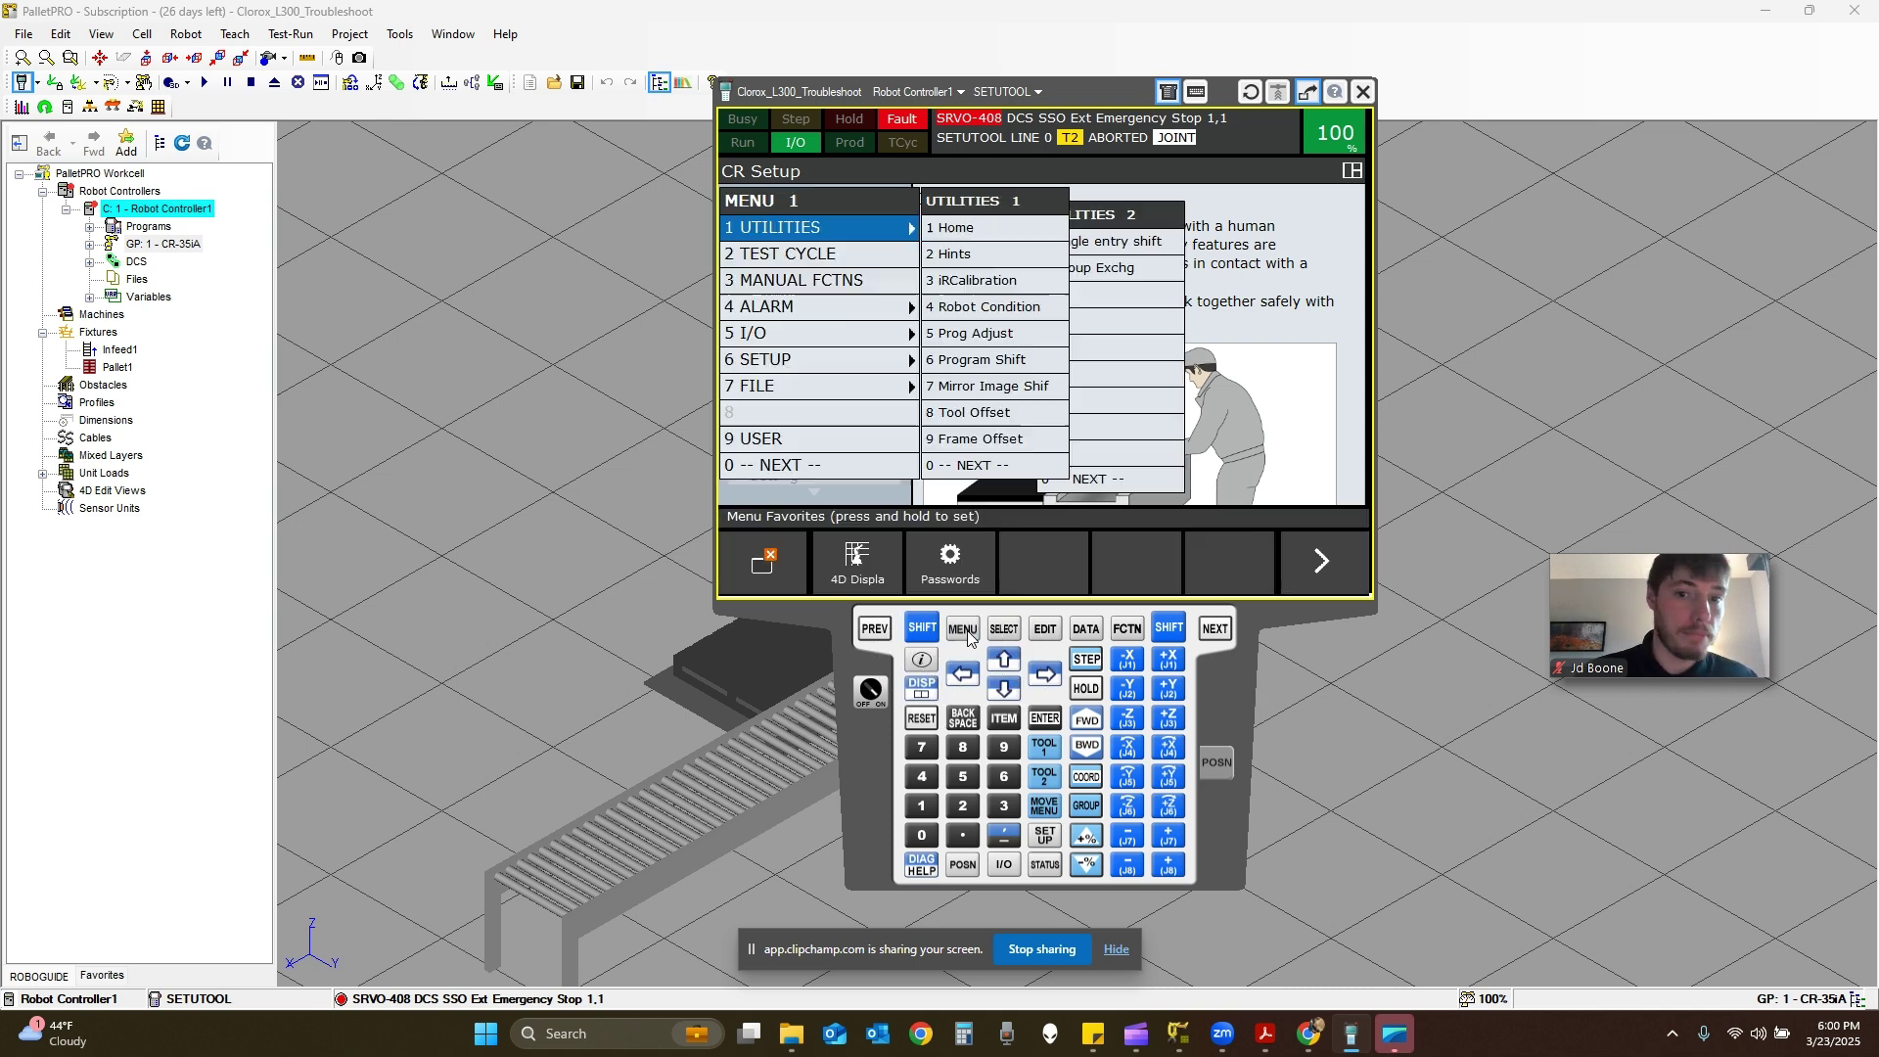
{"action": "left_click", "coordinate": [800, 392]}
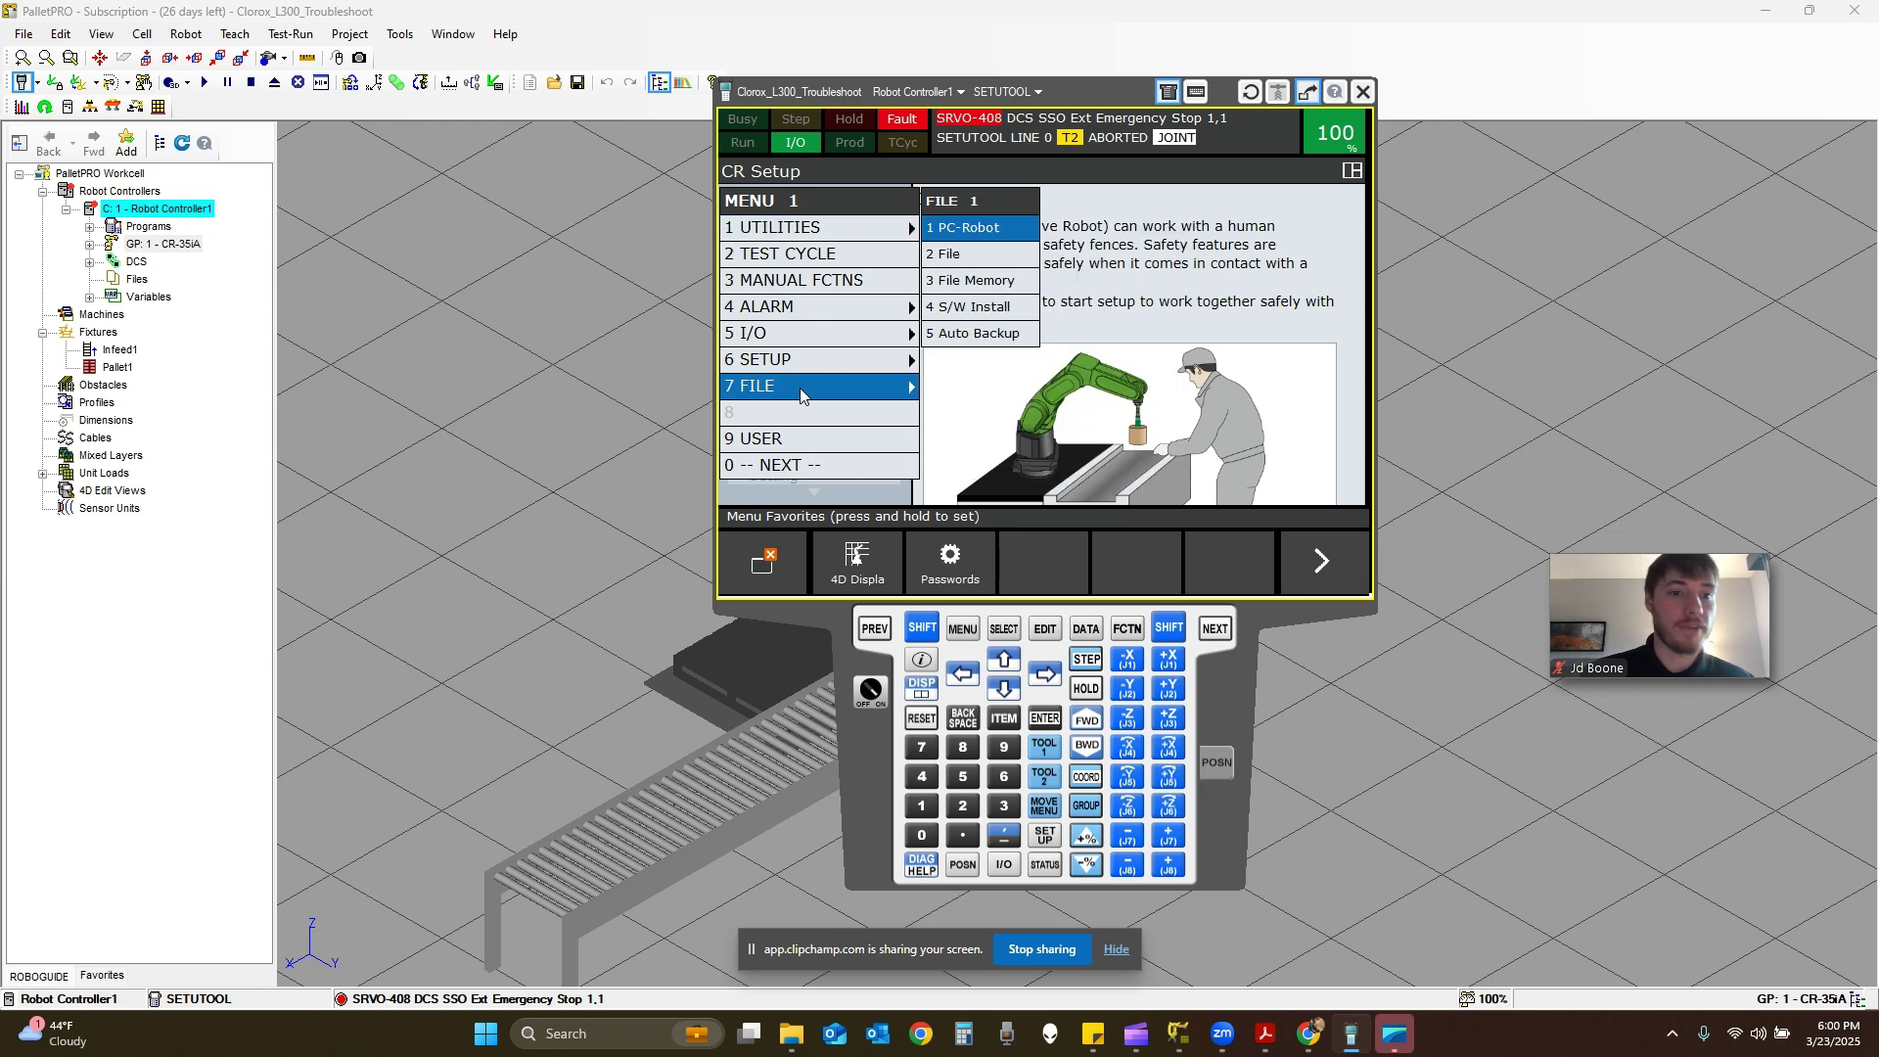
{"action": "left_click", "coordinate": [988, 256]}
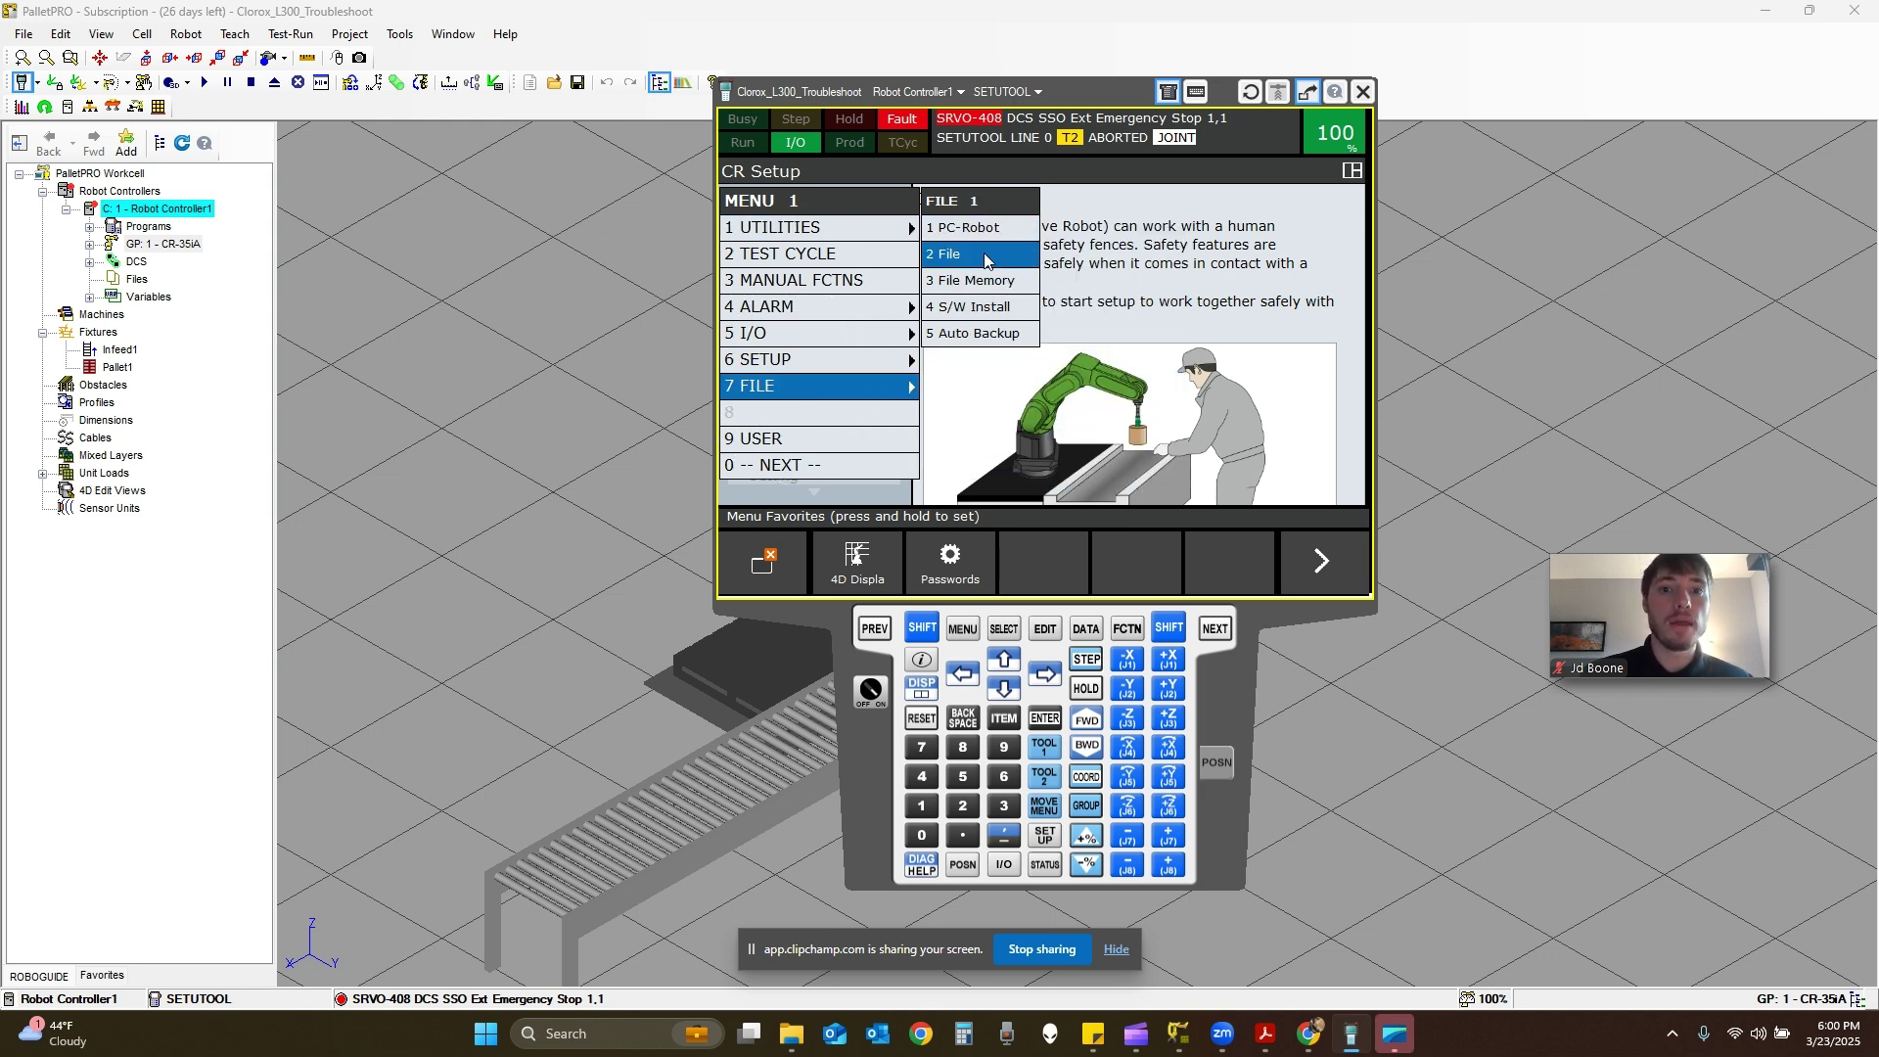
Go through the pendant's main menu again to reopen the File screen.
{"action": "left_click", "coordinate": [965, 631]}
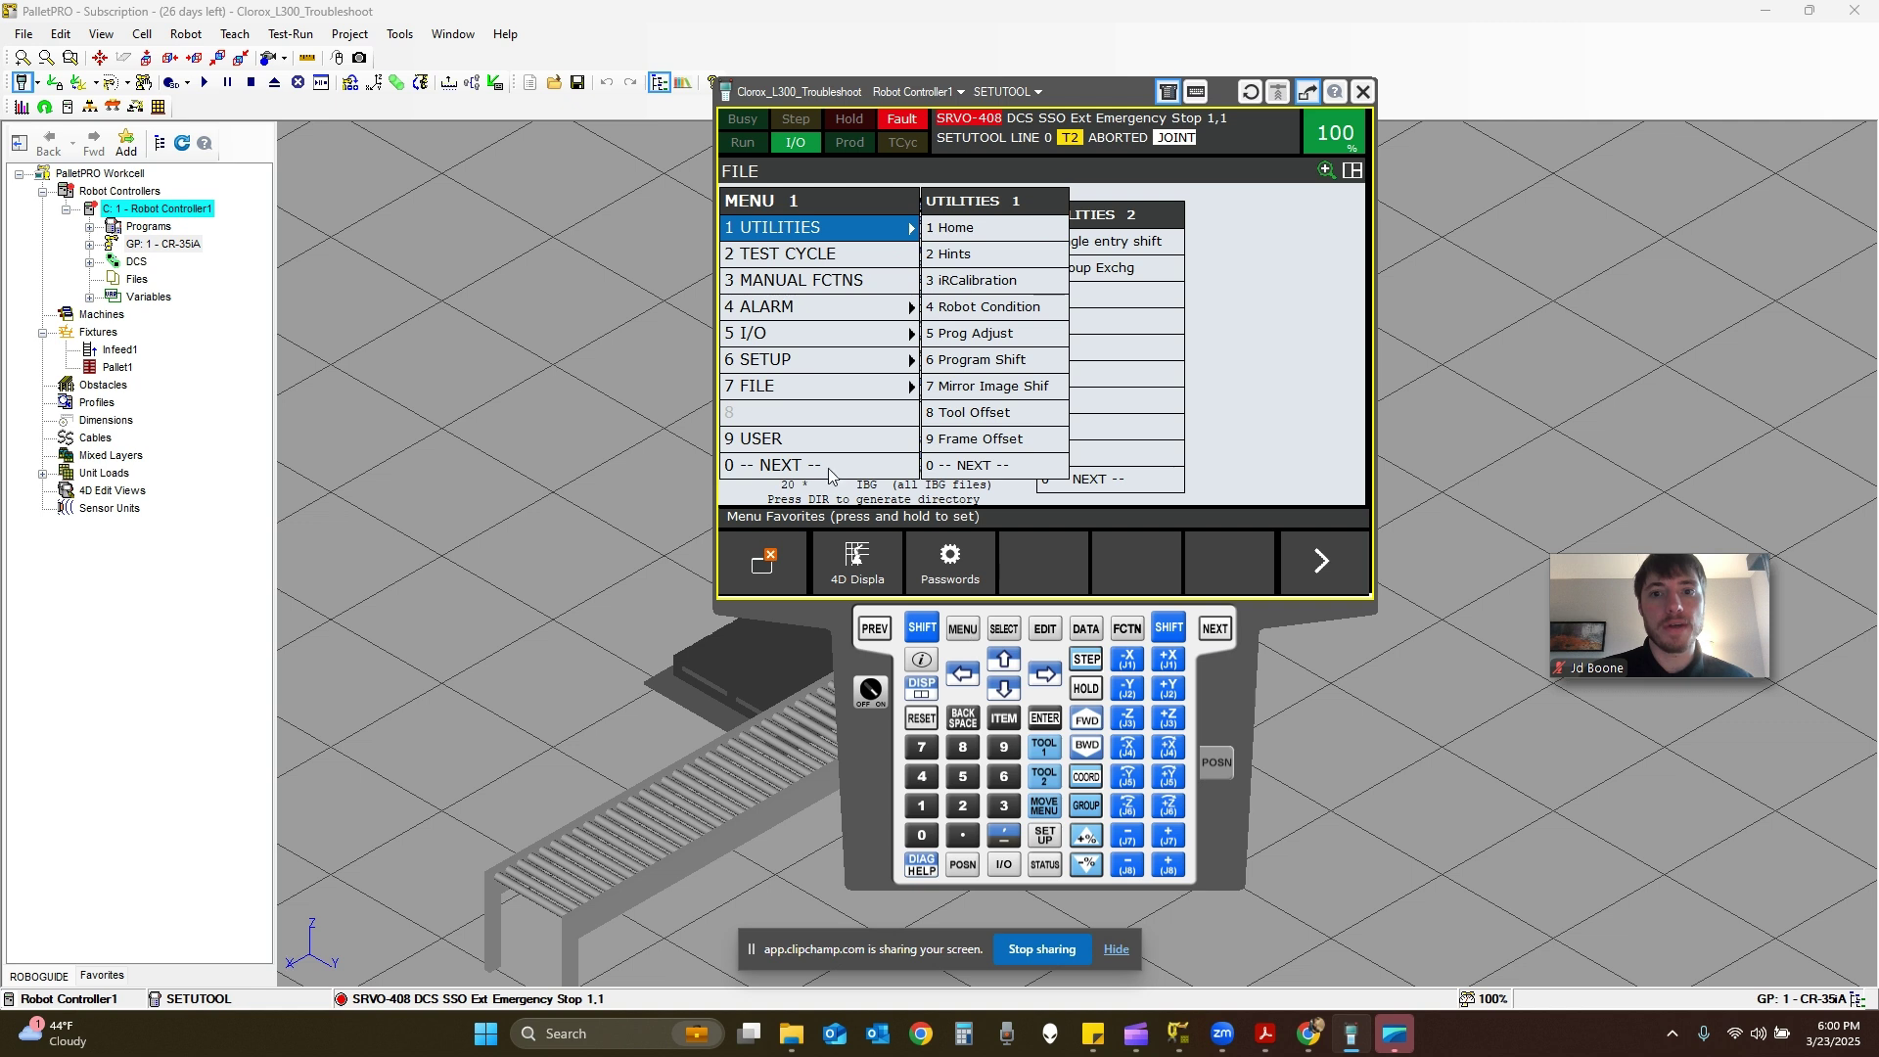
{"action": "left_click", "coordinate": [817, 390]}
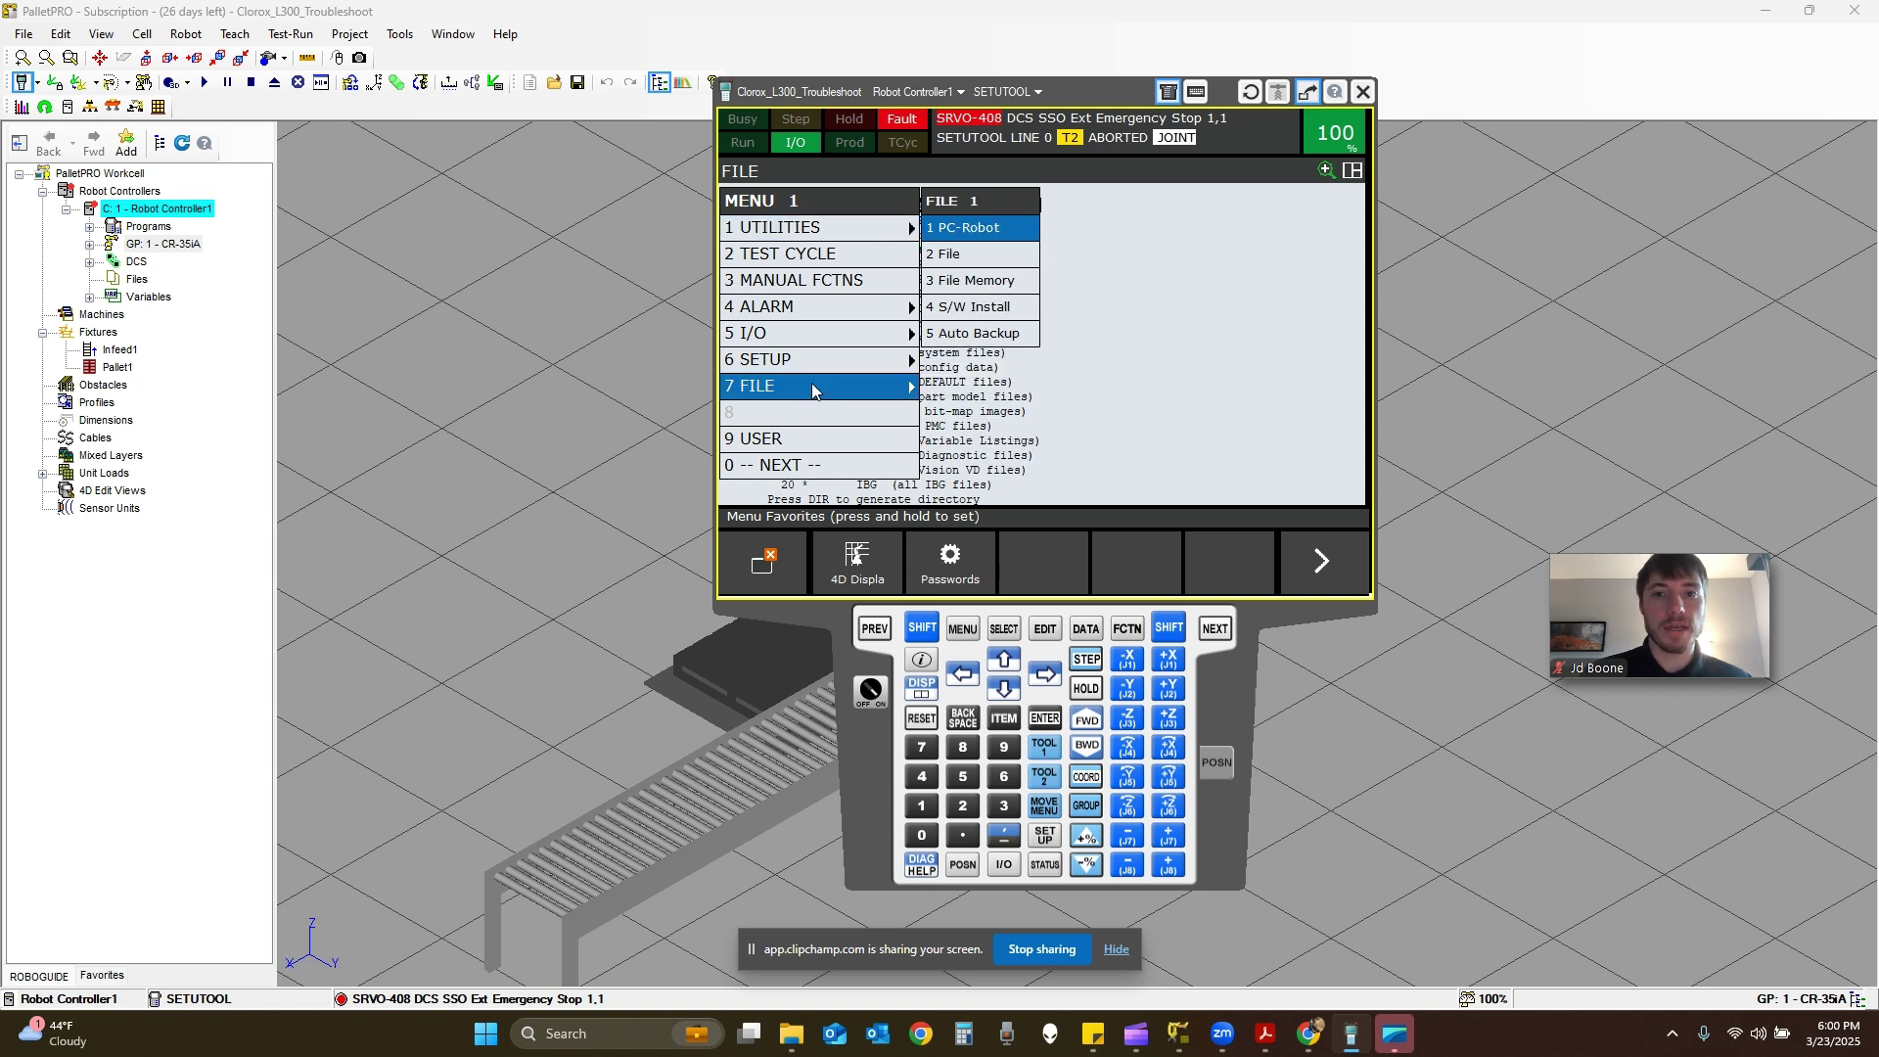
{"action": "left_click", "coordinate": [1010, 256]}
{"action": "left_click", "coordinate": [1010, 254]}
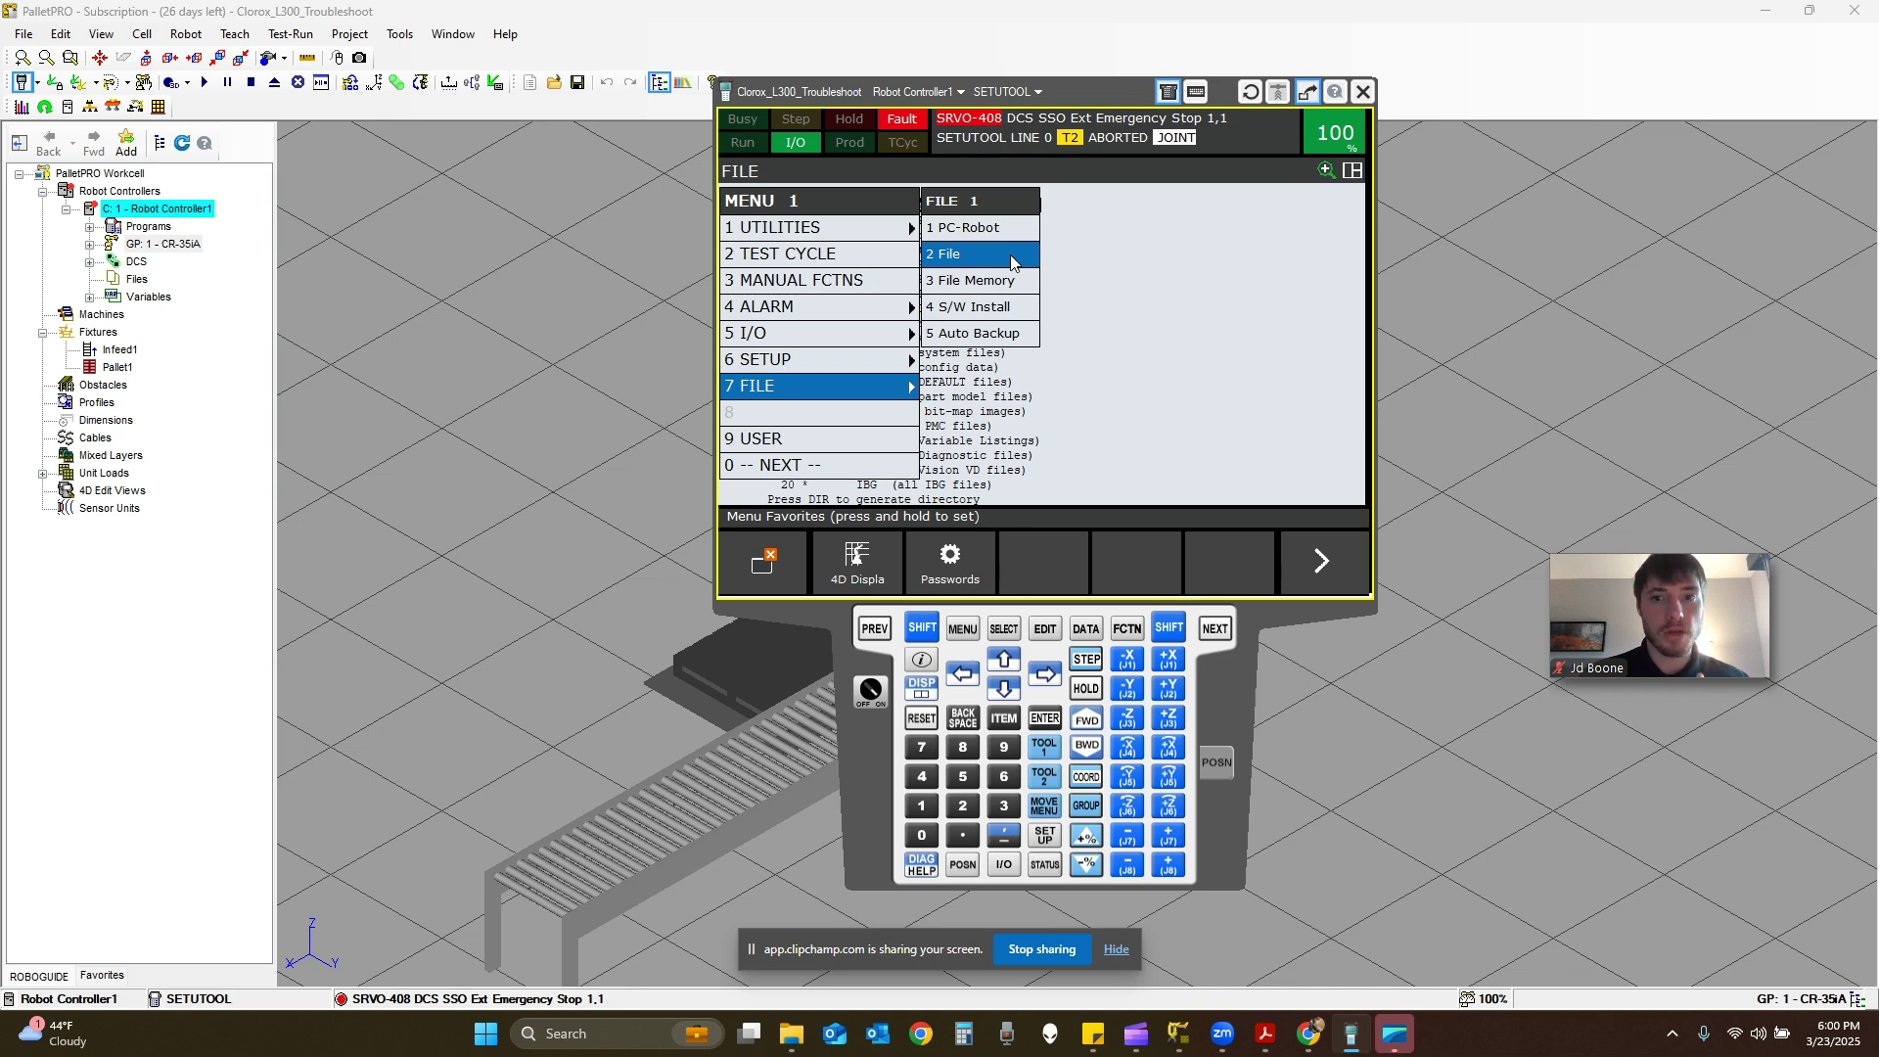
{"action": "left_click", "coordinate": [827, 390]}
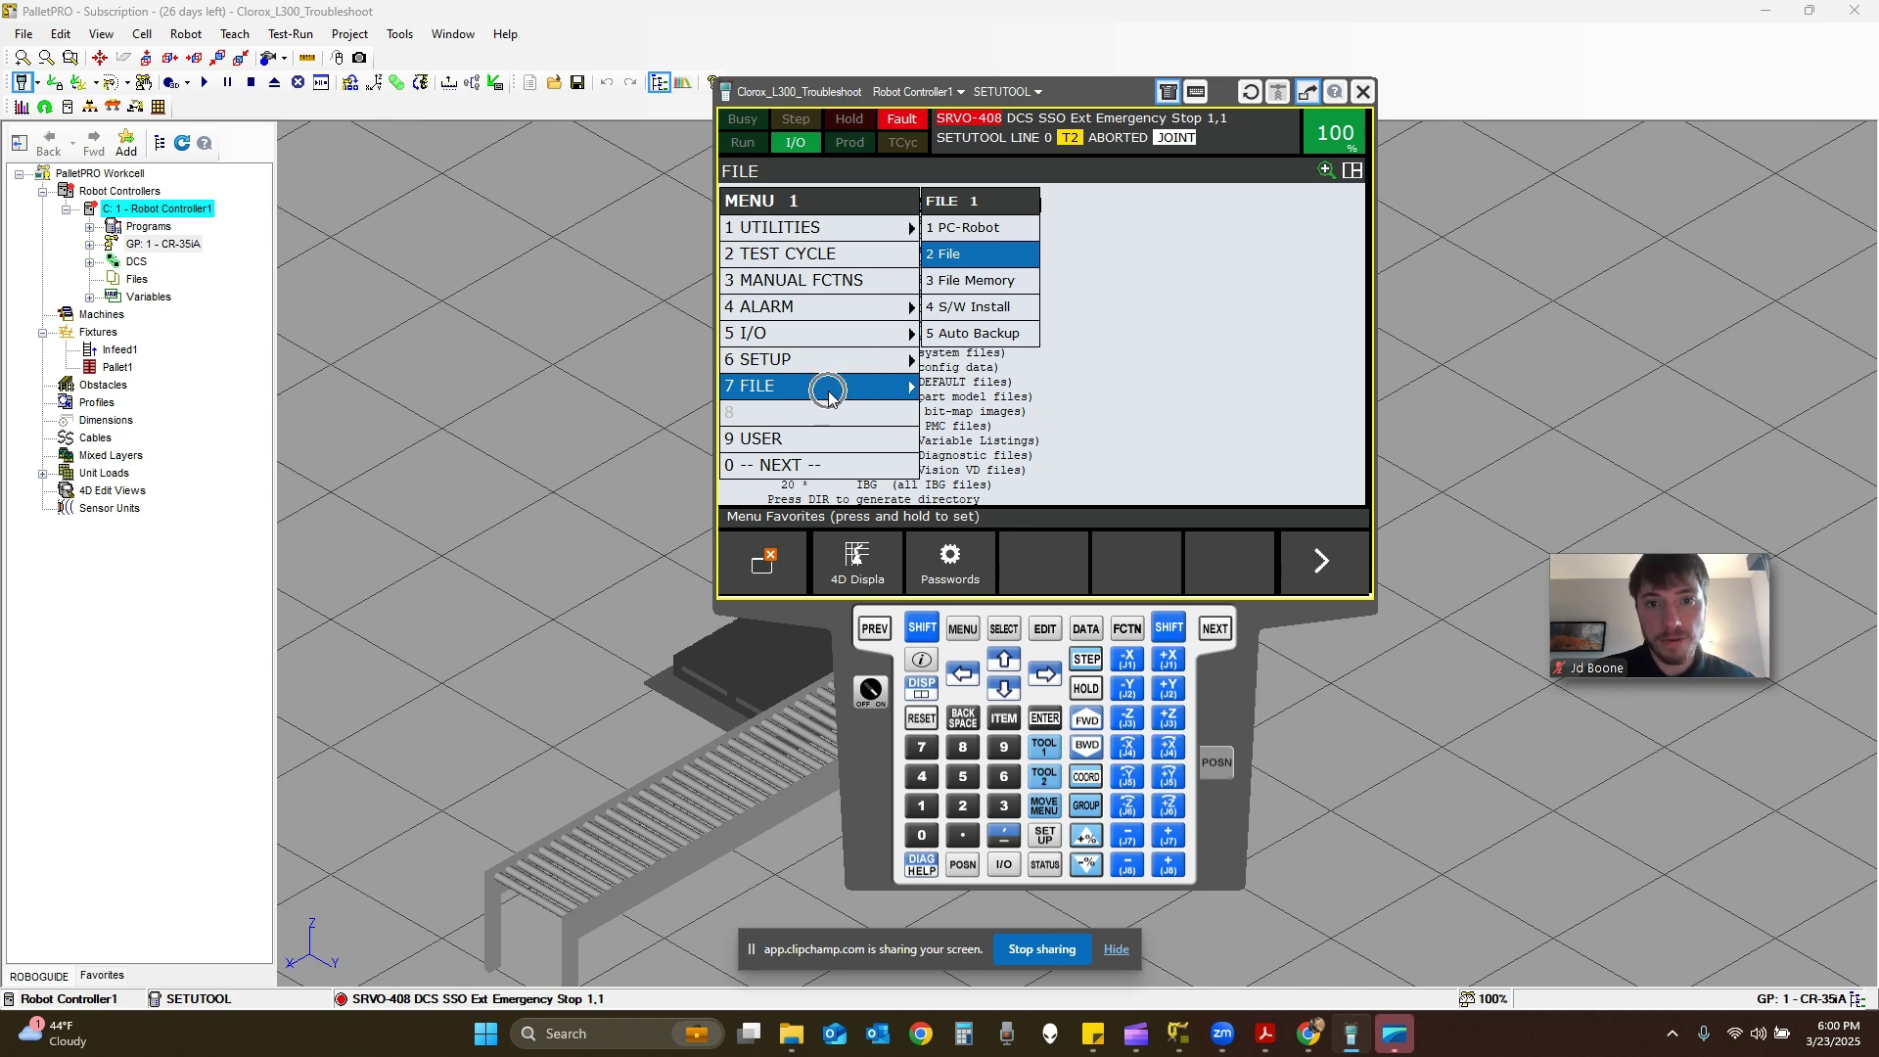
{"action": "left_click", "coordinate": [958, 259]}
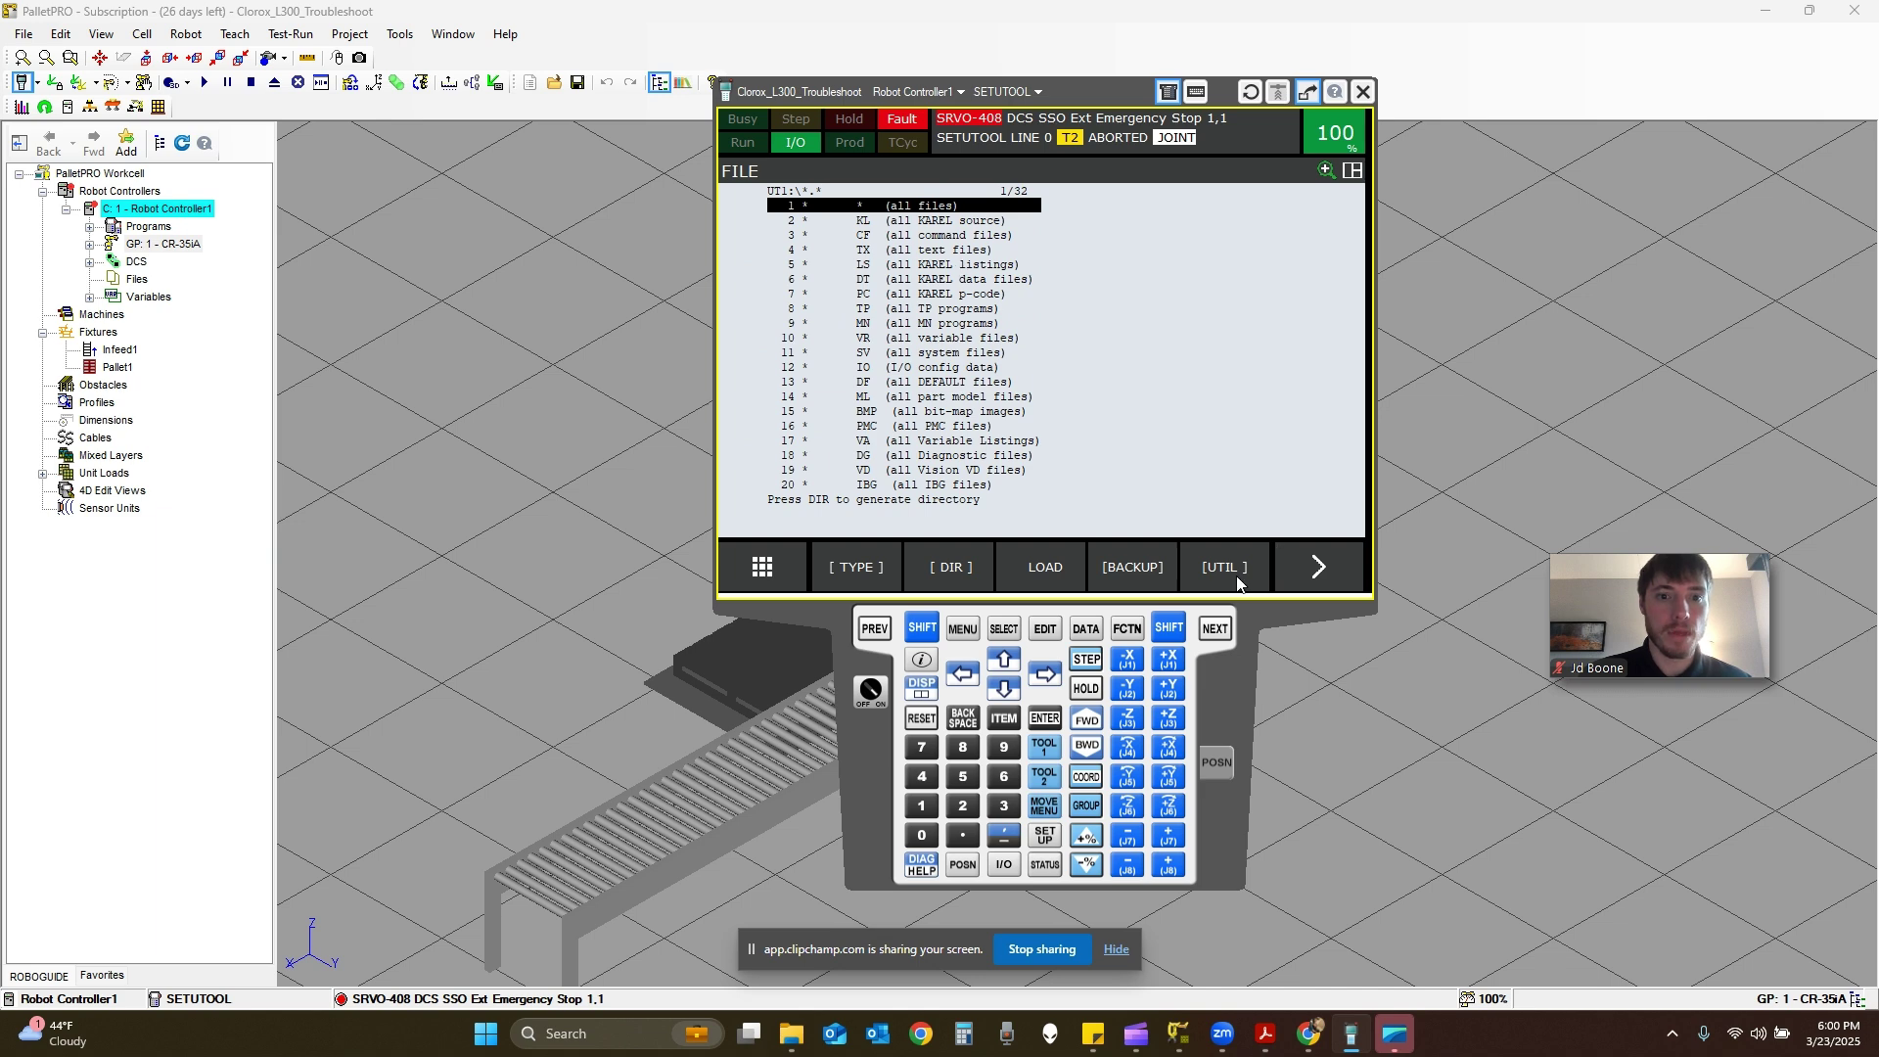
Set the File screen's storage device to FROM Disk (FR:).
{"action": "left_click", "coordinate": [1238, 571]}
{"action": "left_click", "coordinate": [1196, 436]}
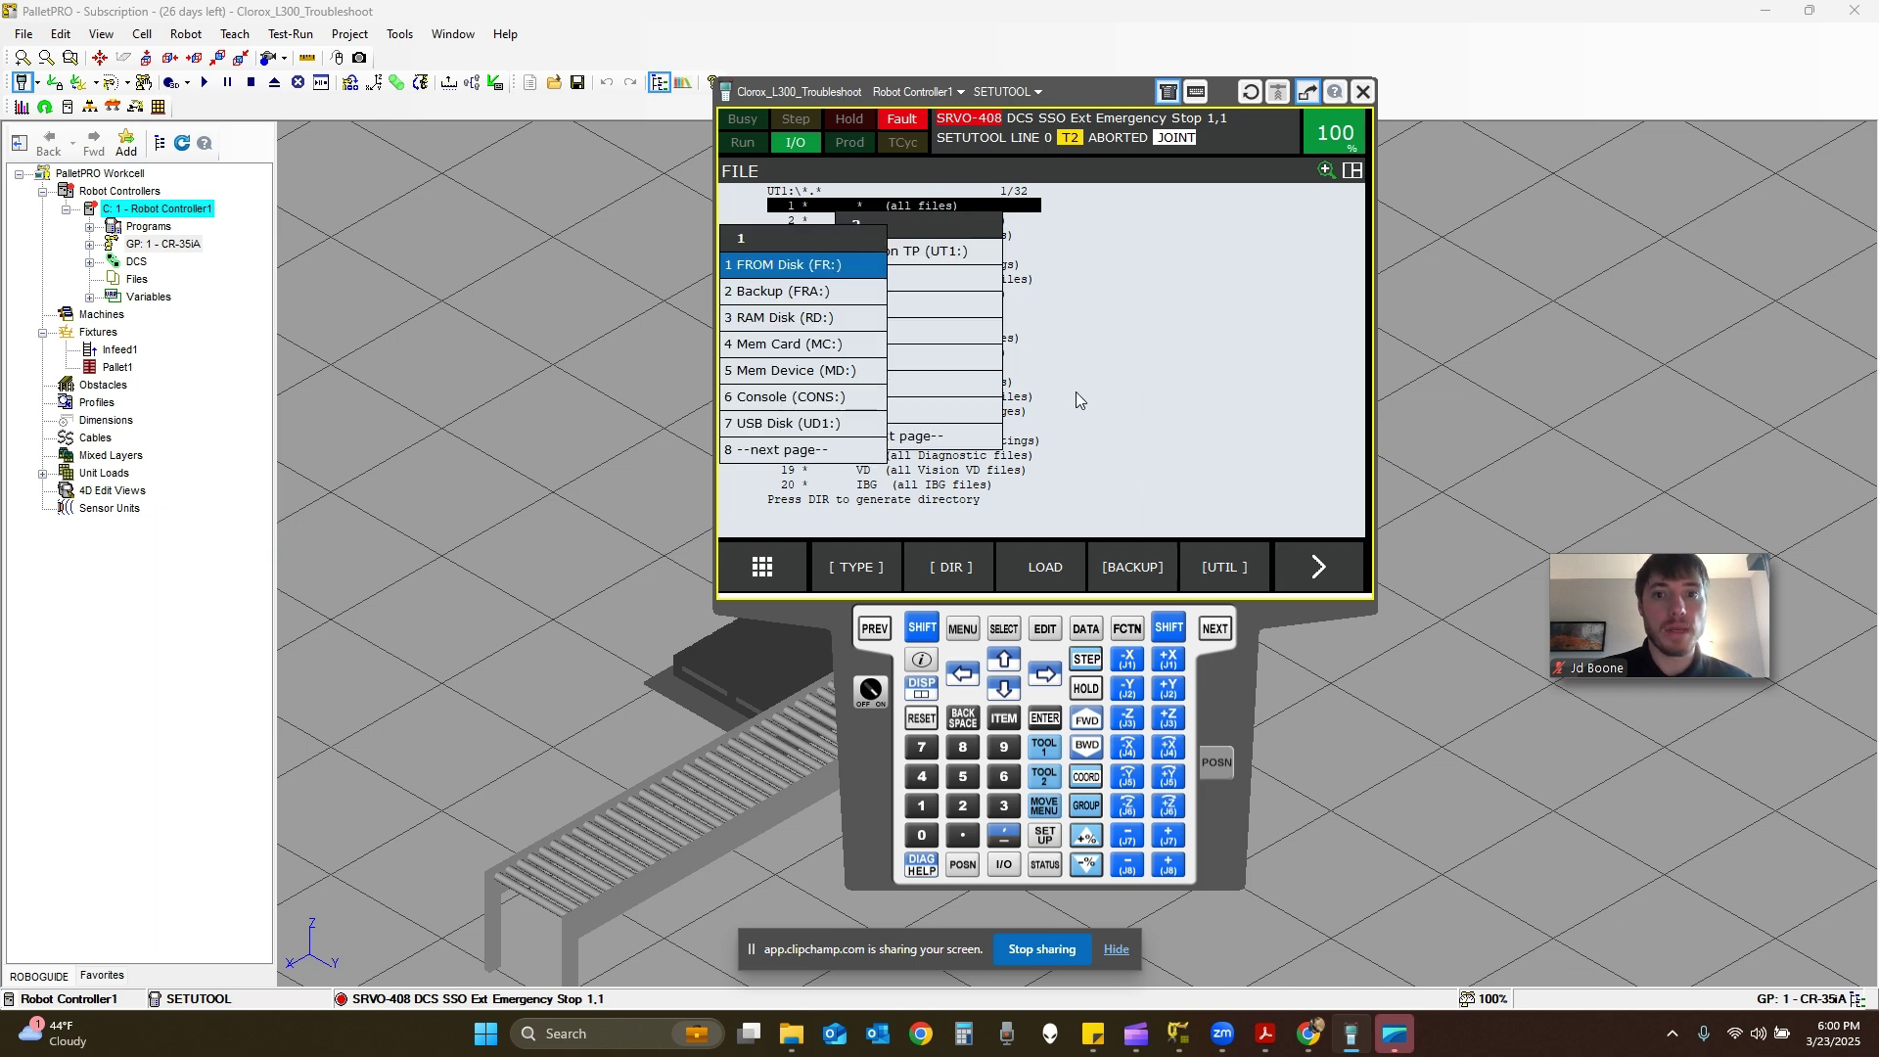
{"action": "left_click", "coordinate": [818, 277]}
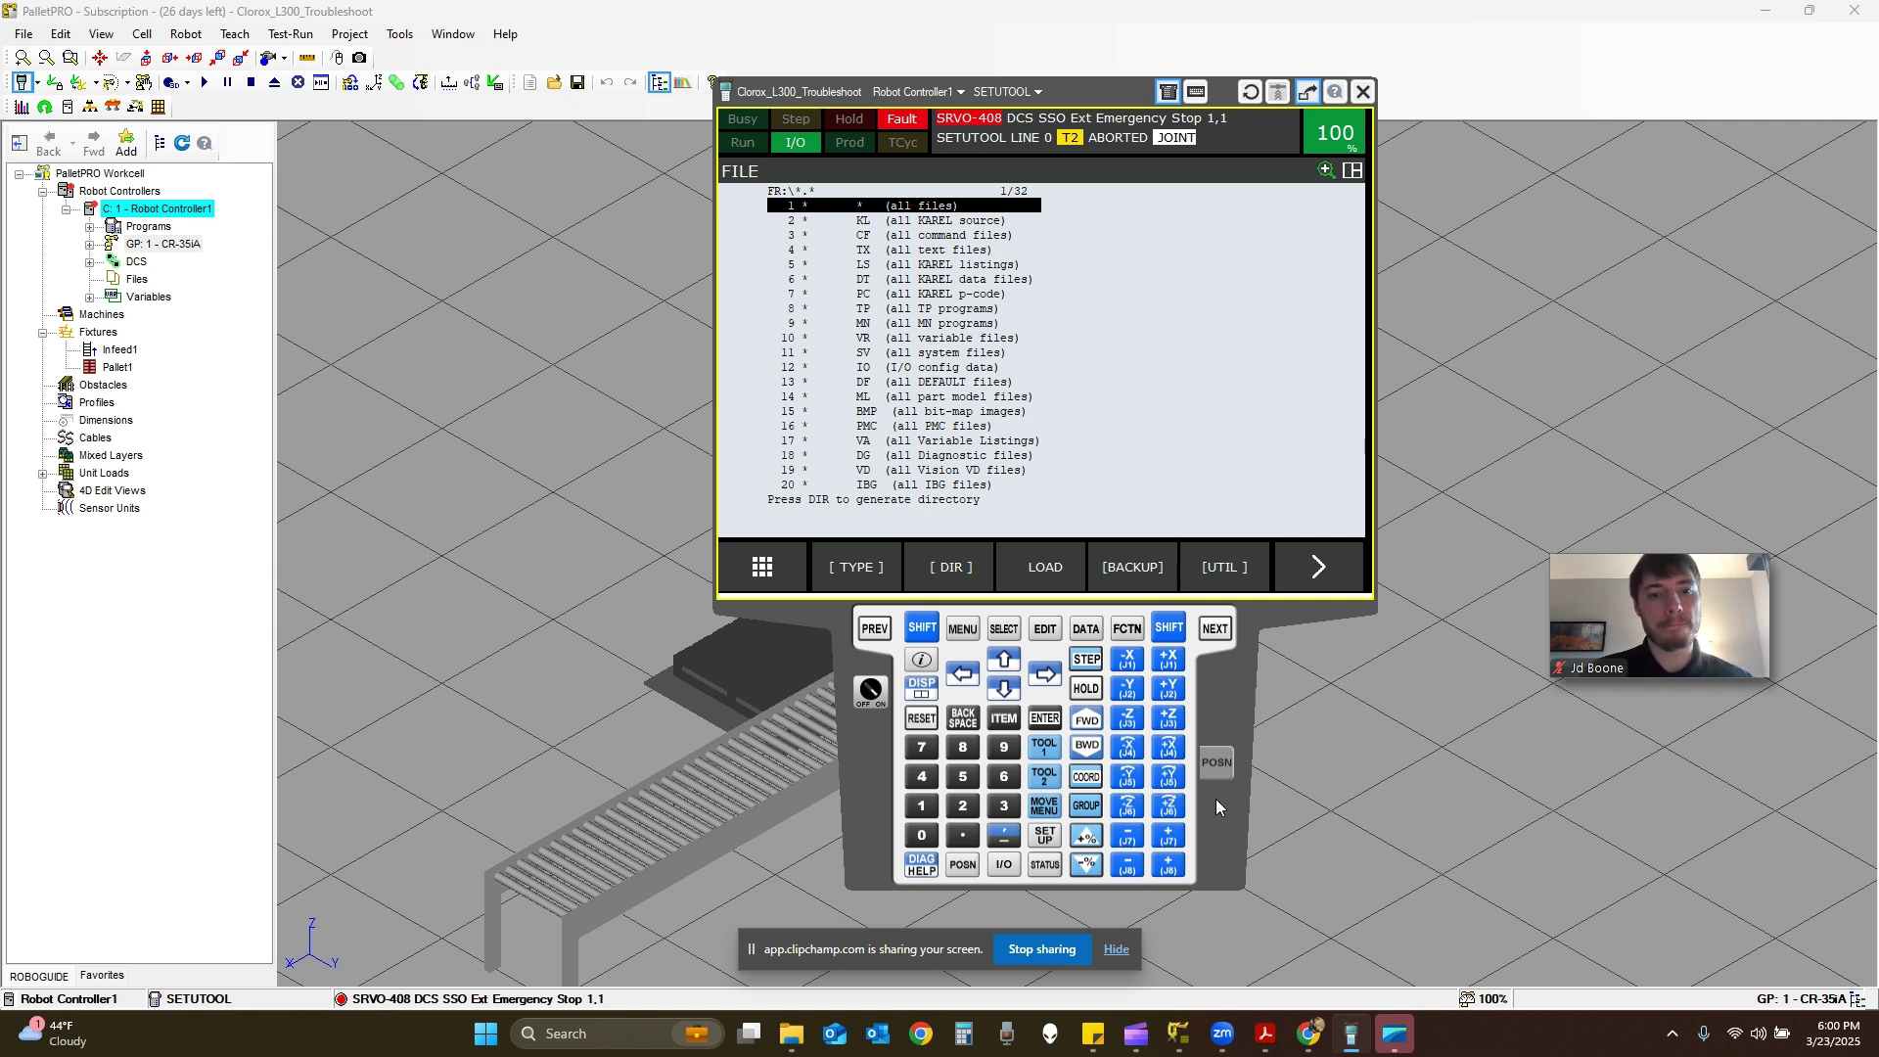
Reopen the storage device choices and examine the USB Disk (UD1:) and USB on TP (UT1:) entries.
{"action": "left_click", "coordinate": [1213, 569]}
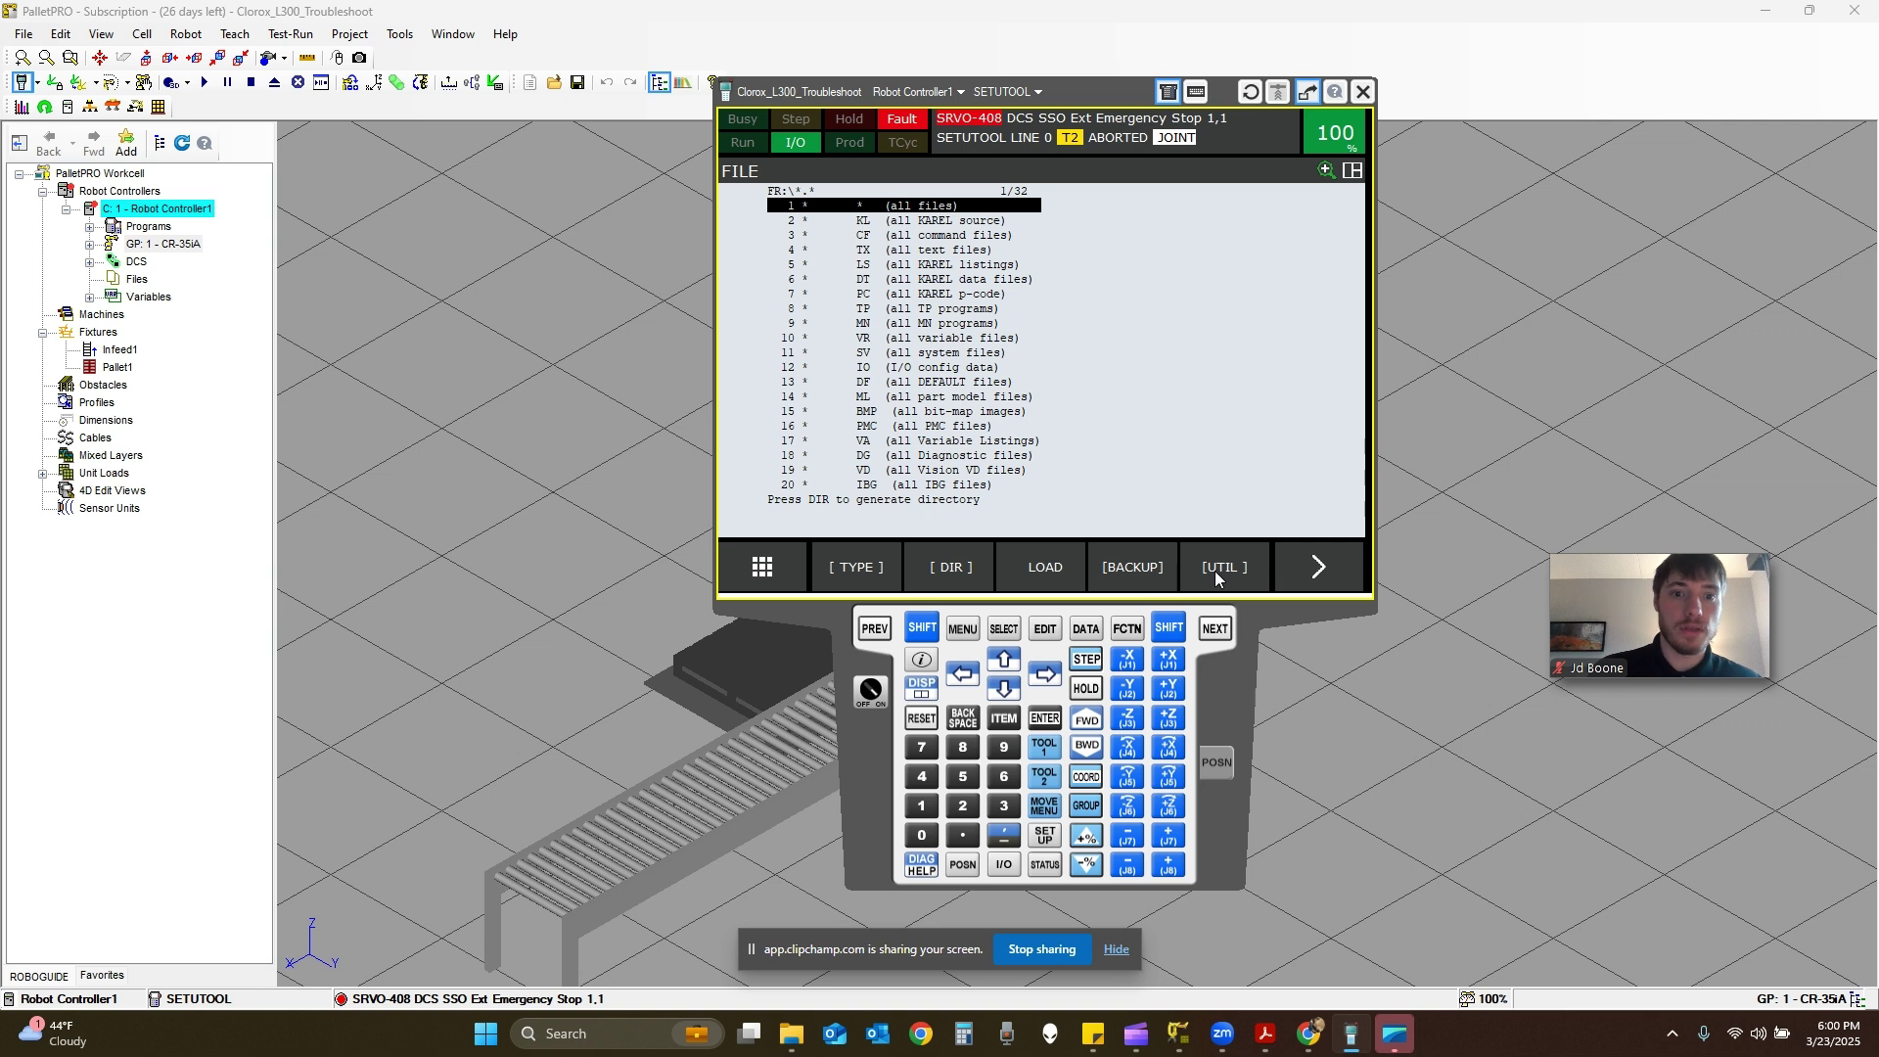
{"action": "left_click", "coordinate": [1218, 571]}
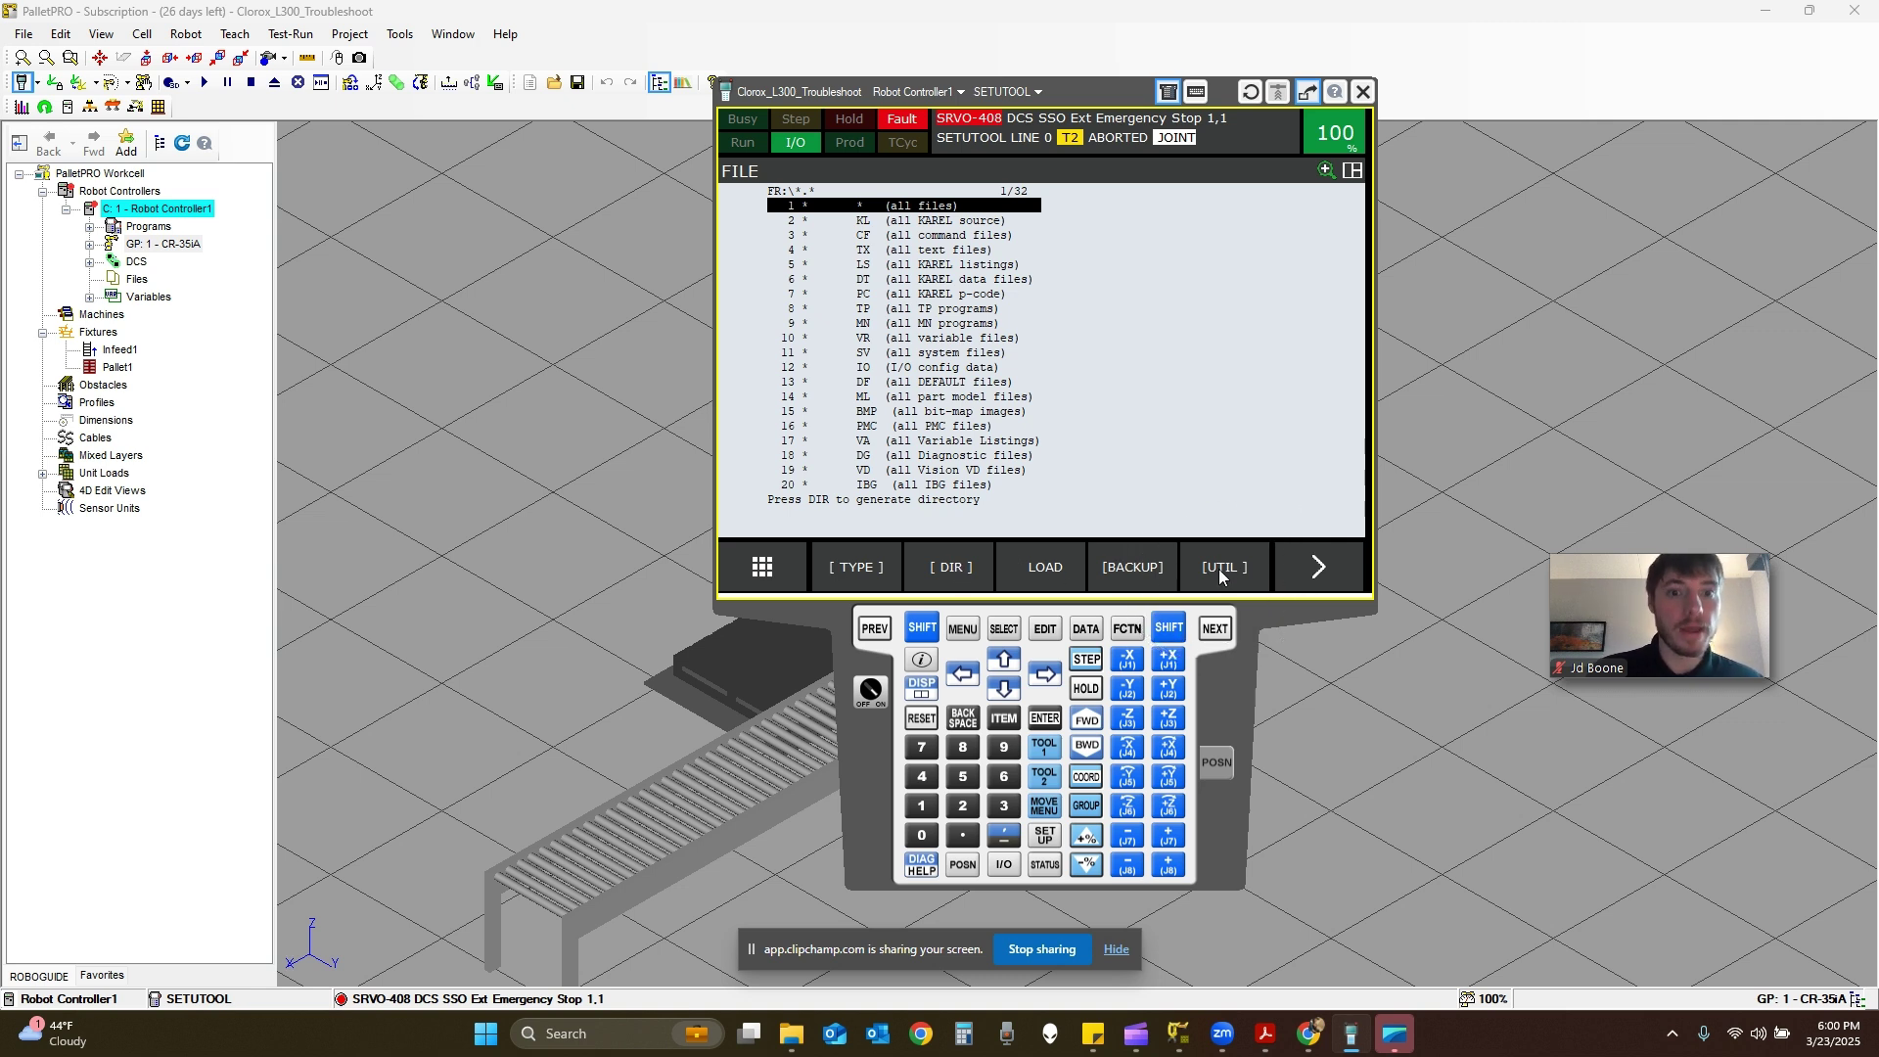
{"action": "left_click", "coordinate": [1218, 573]}
{"action": "left_click", "coordinate": [1194, 427]}
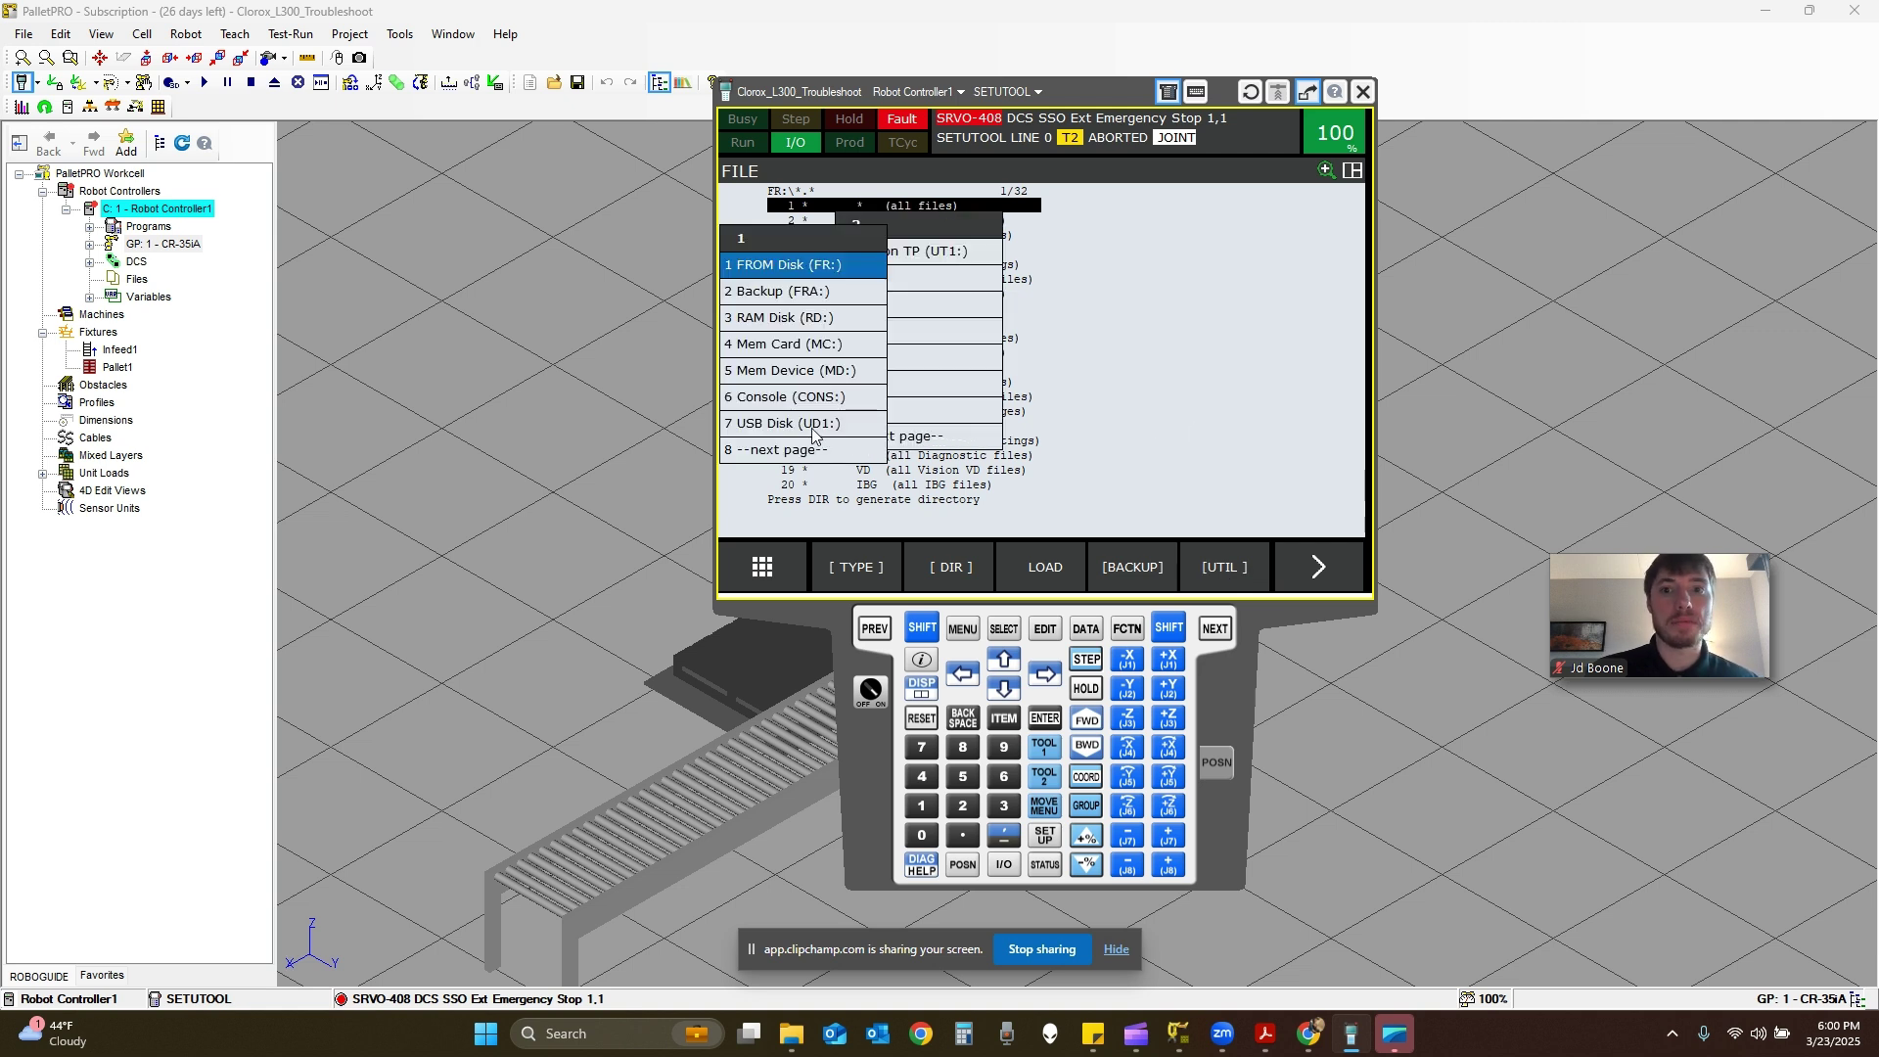
{"action": "key", "text": "Down"}
{"action": "key", "text": "Down"}
{"action": "key", "text": "Down"}
{"action": "key", "text": "Down"}
{"action": "key", "text": "Down"}
{"action": "key", "text": "Down"}
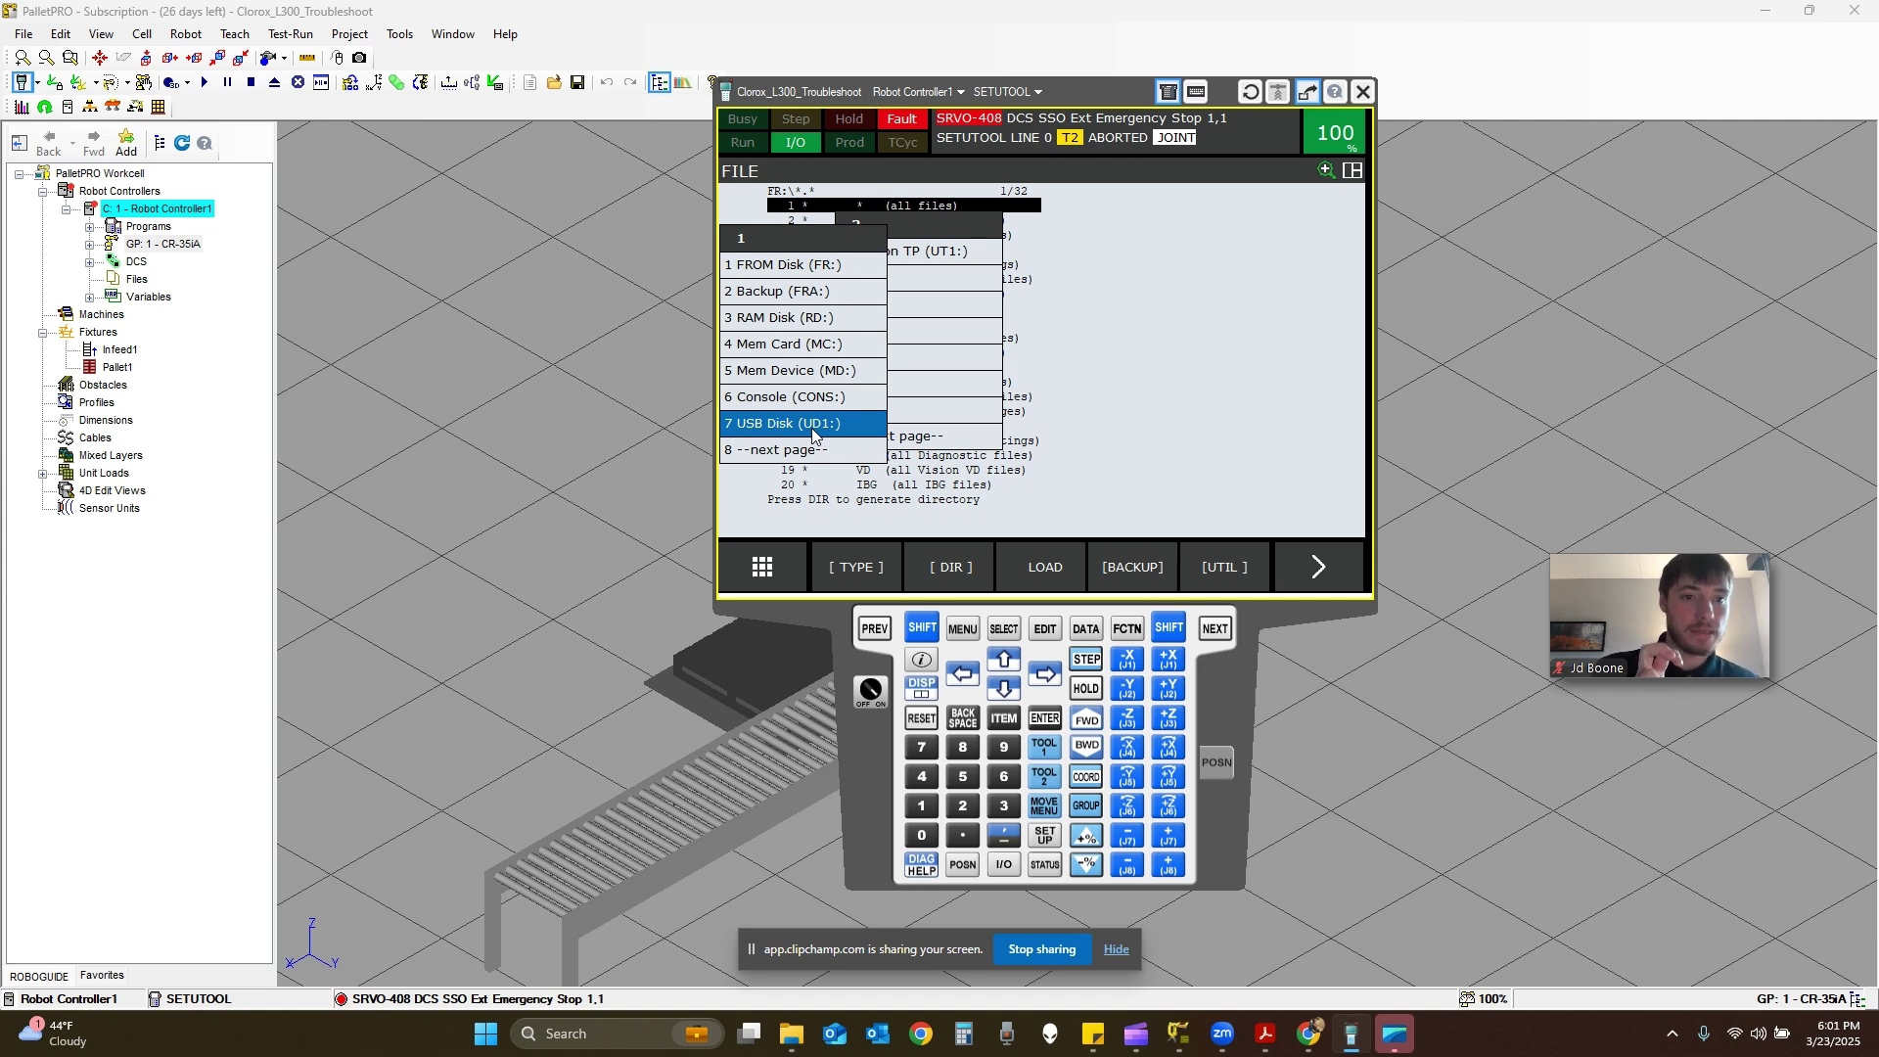
{"action": "key", "text": "Down"}
{"action": "key", "text": "Return"}
{"action": "key", "text": "Down"}
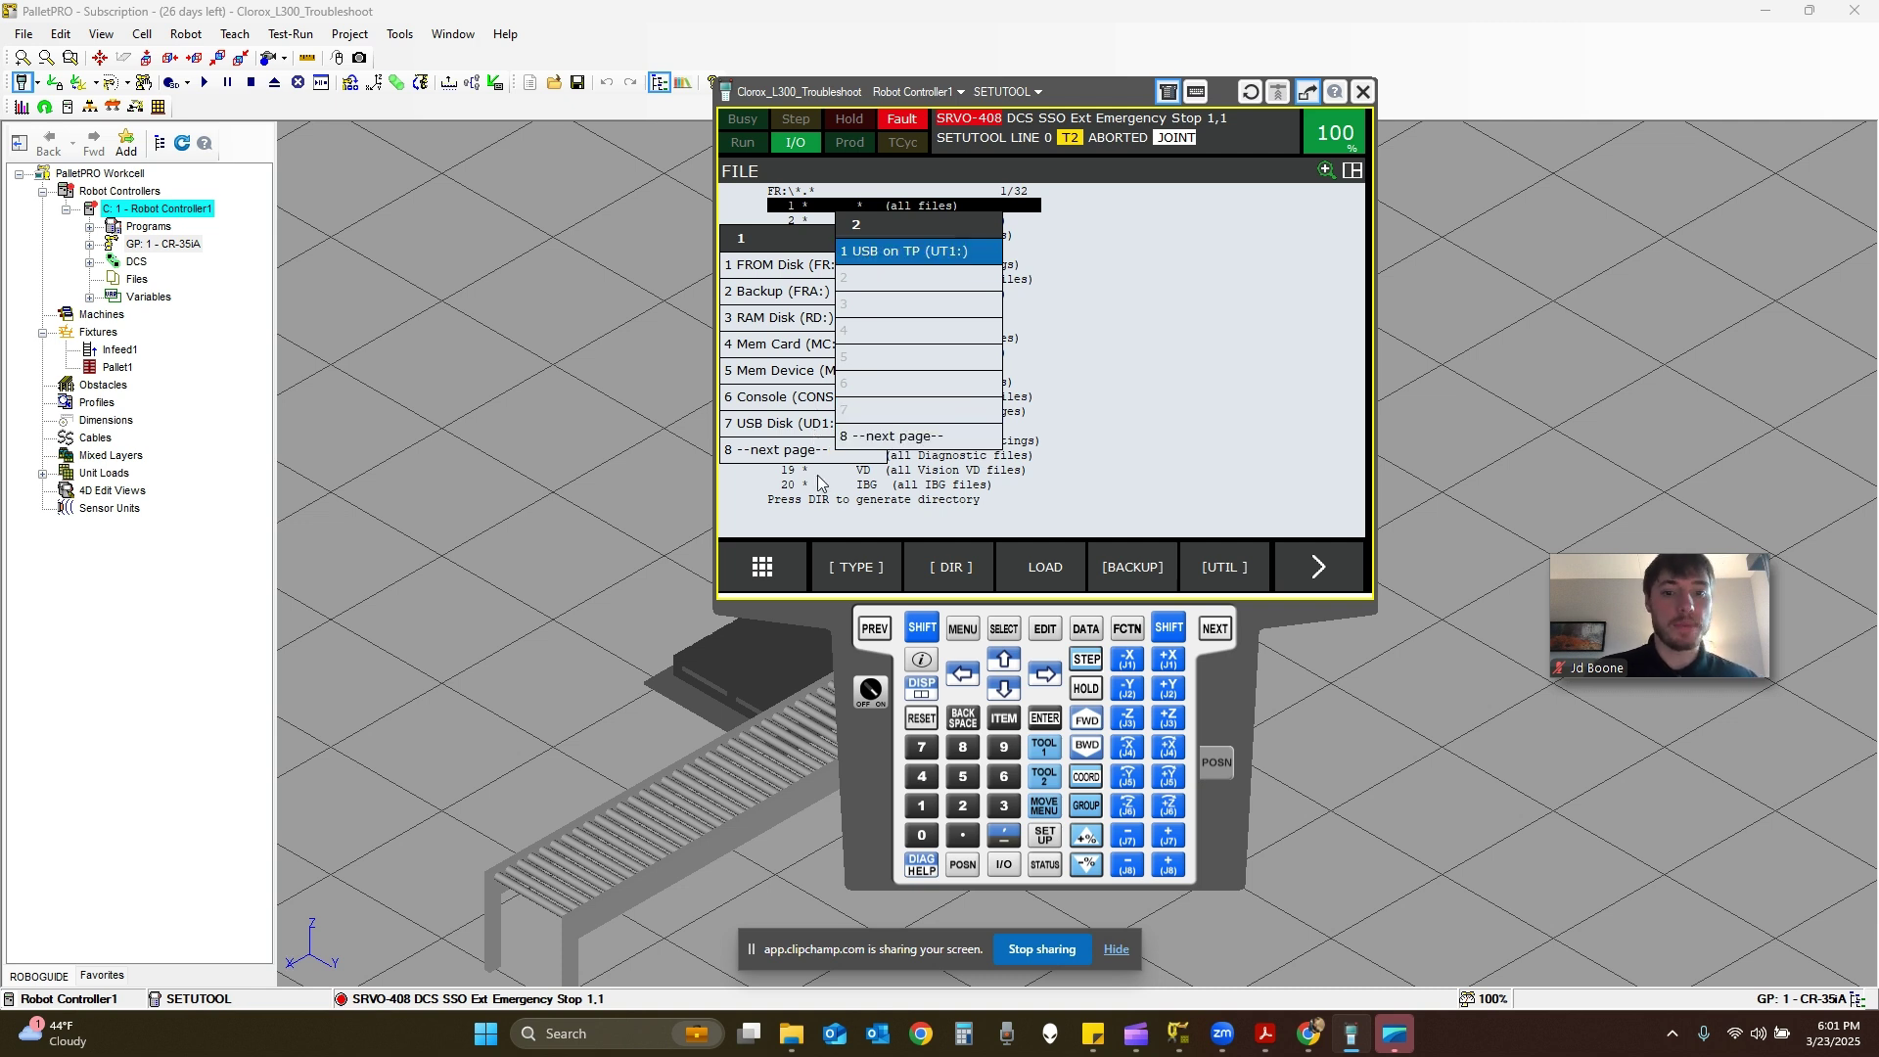
{"action": "left_click", "coordinate": [785, 427]}
{"action": "left_click", "coordinate": [785, 427]}
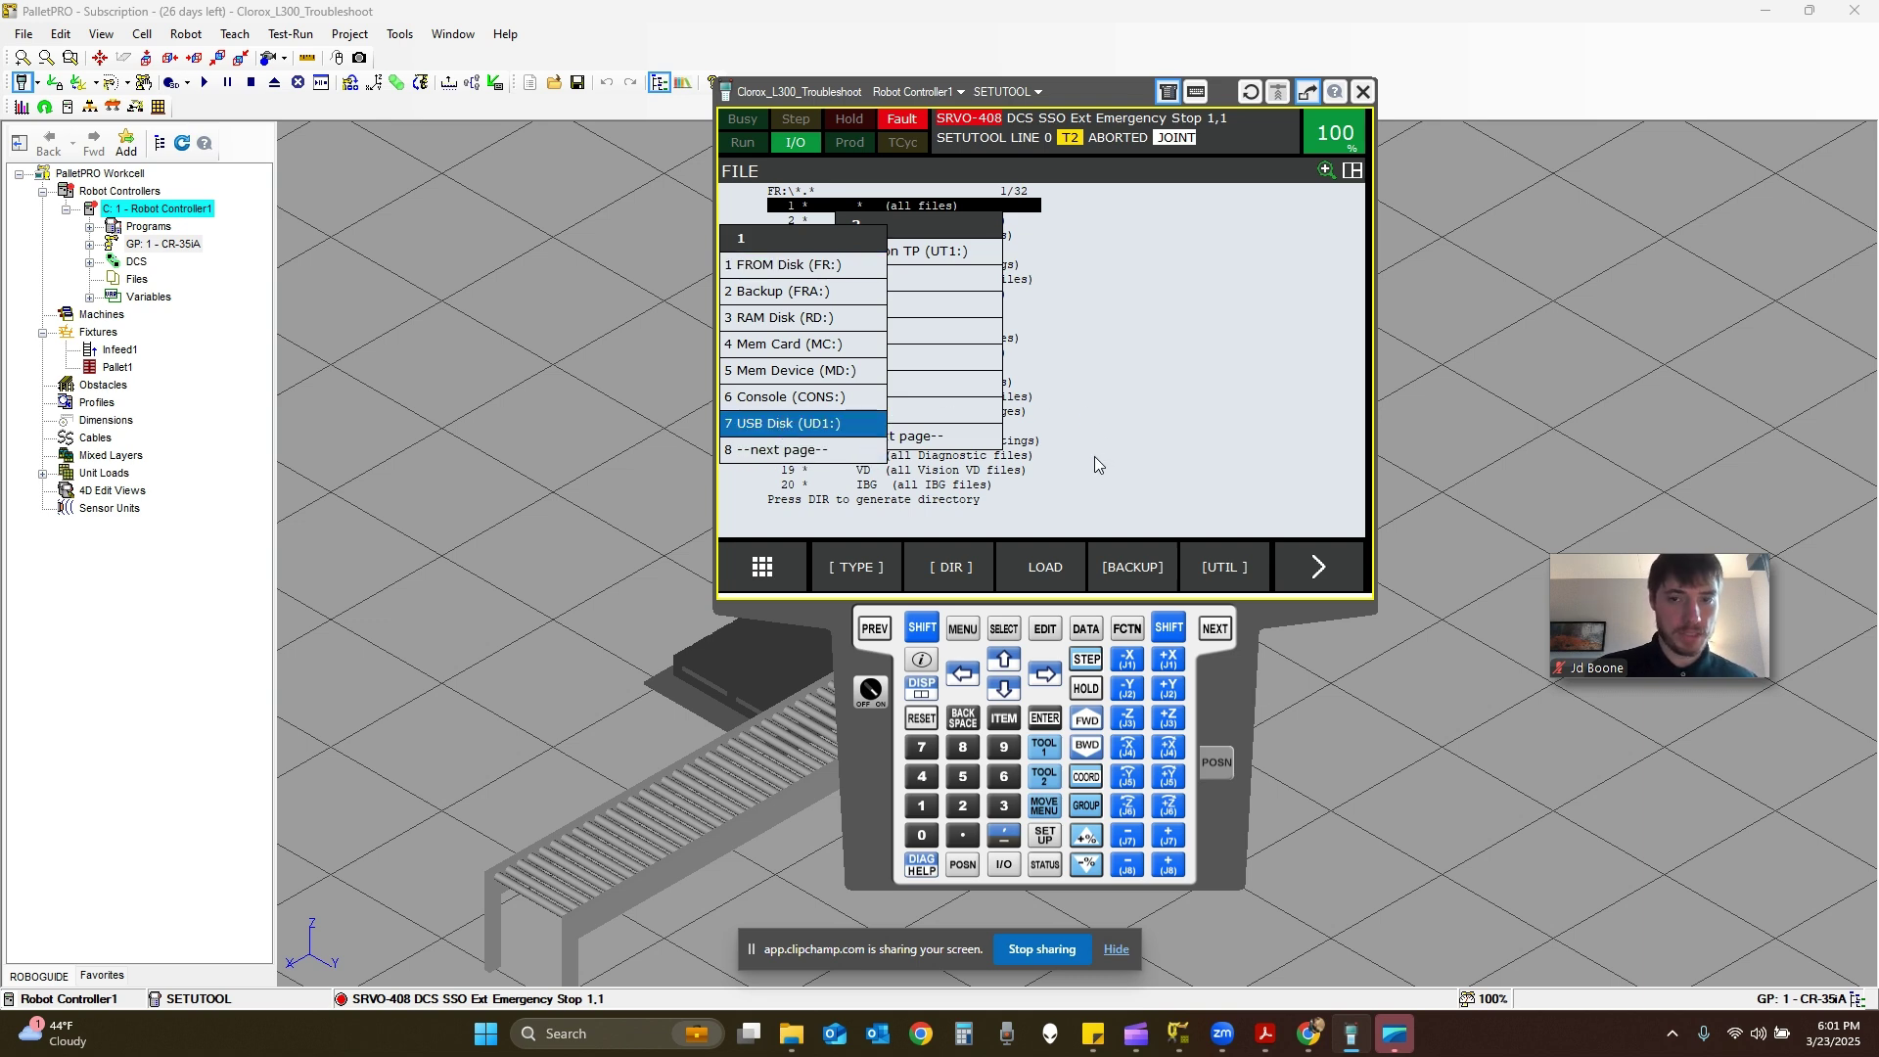
Switch to Chrome and examine the USB port cover on the enlarged R-30iB Mate Plus controller photo.
{"action": "left_click", "coordinate": [1308, 1033]}
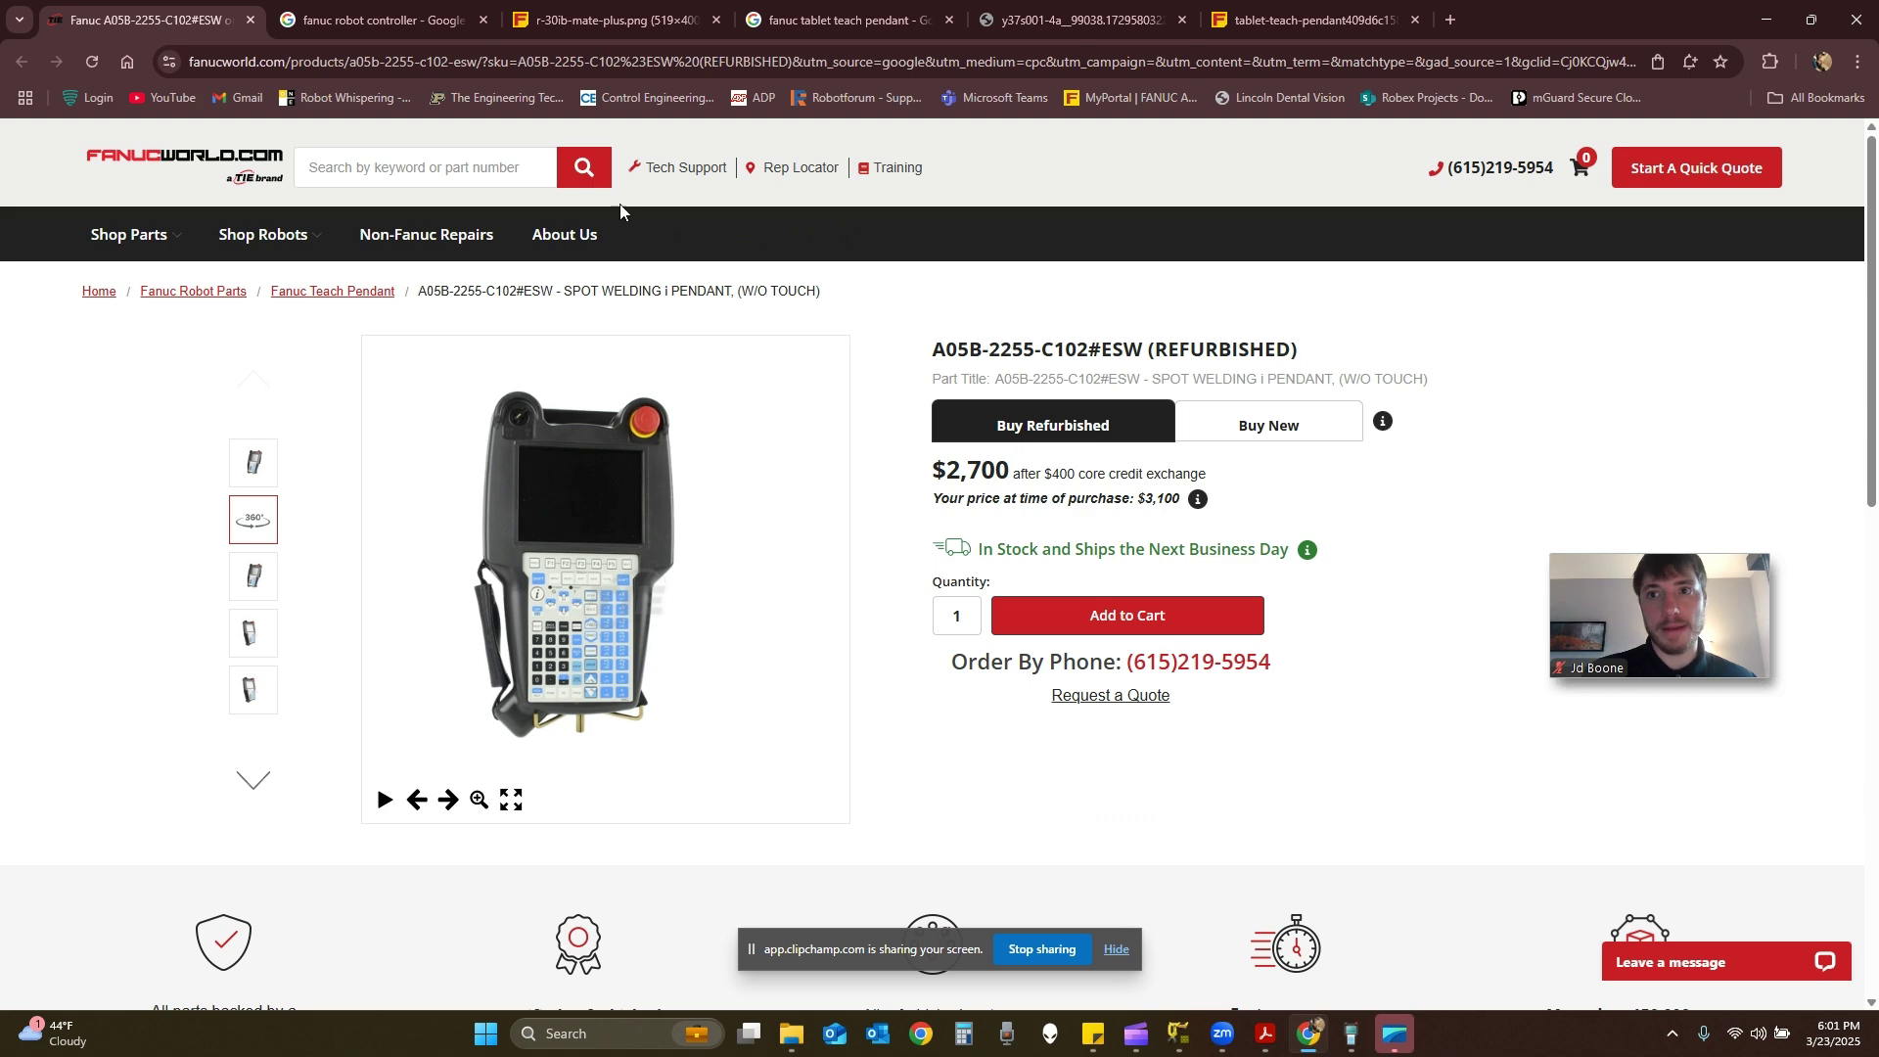
{"action": "left_click", "coordinate": [611, 19]}
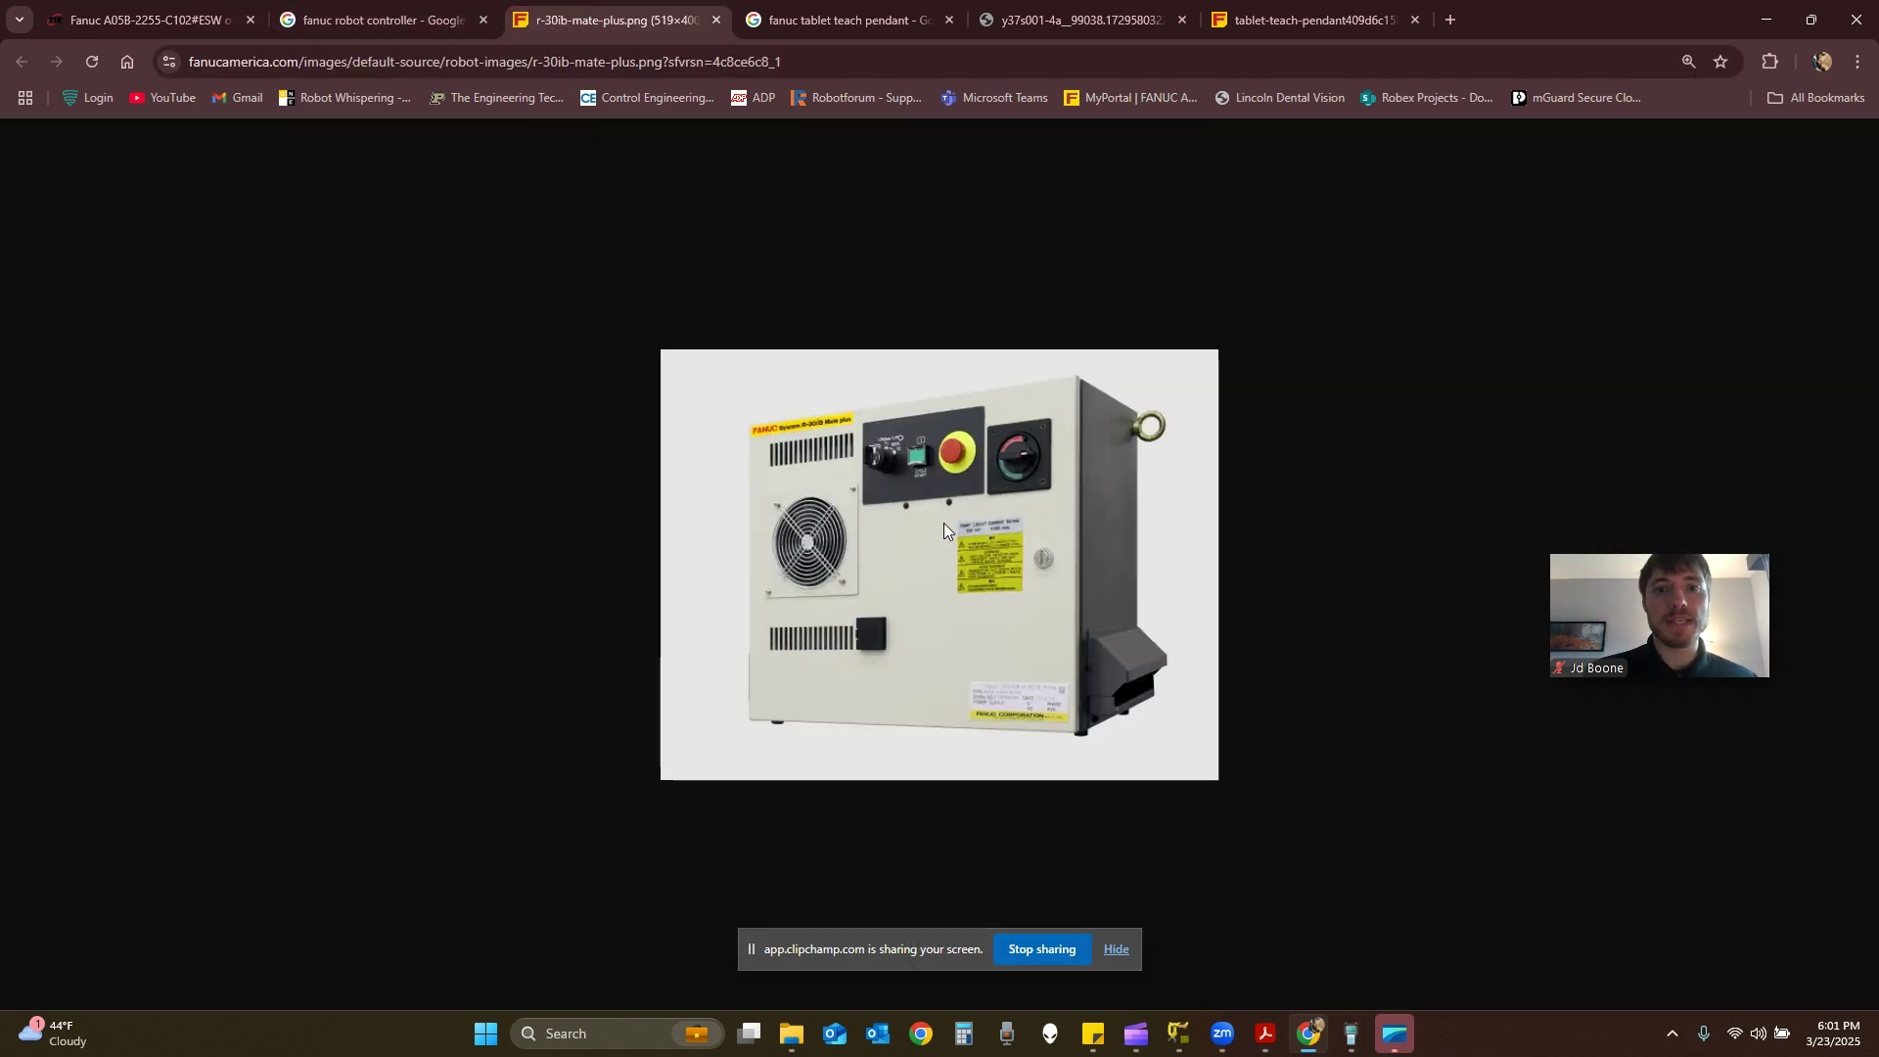
{"action": "scroll", "coordinate": [943, 523], "scroll_direction": "up", "scroll_amount": 5, "text": "ctrl"}
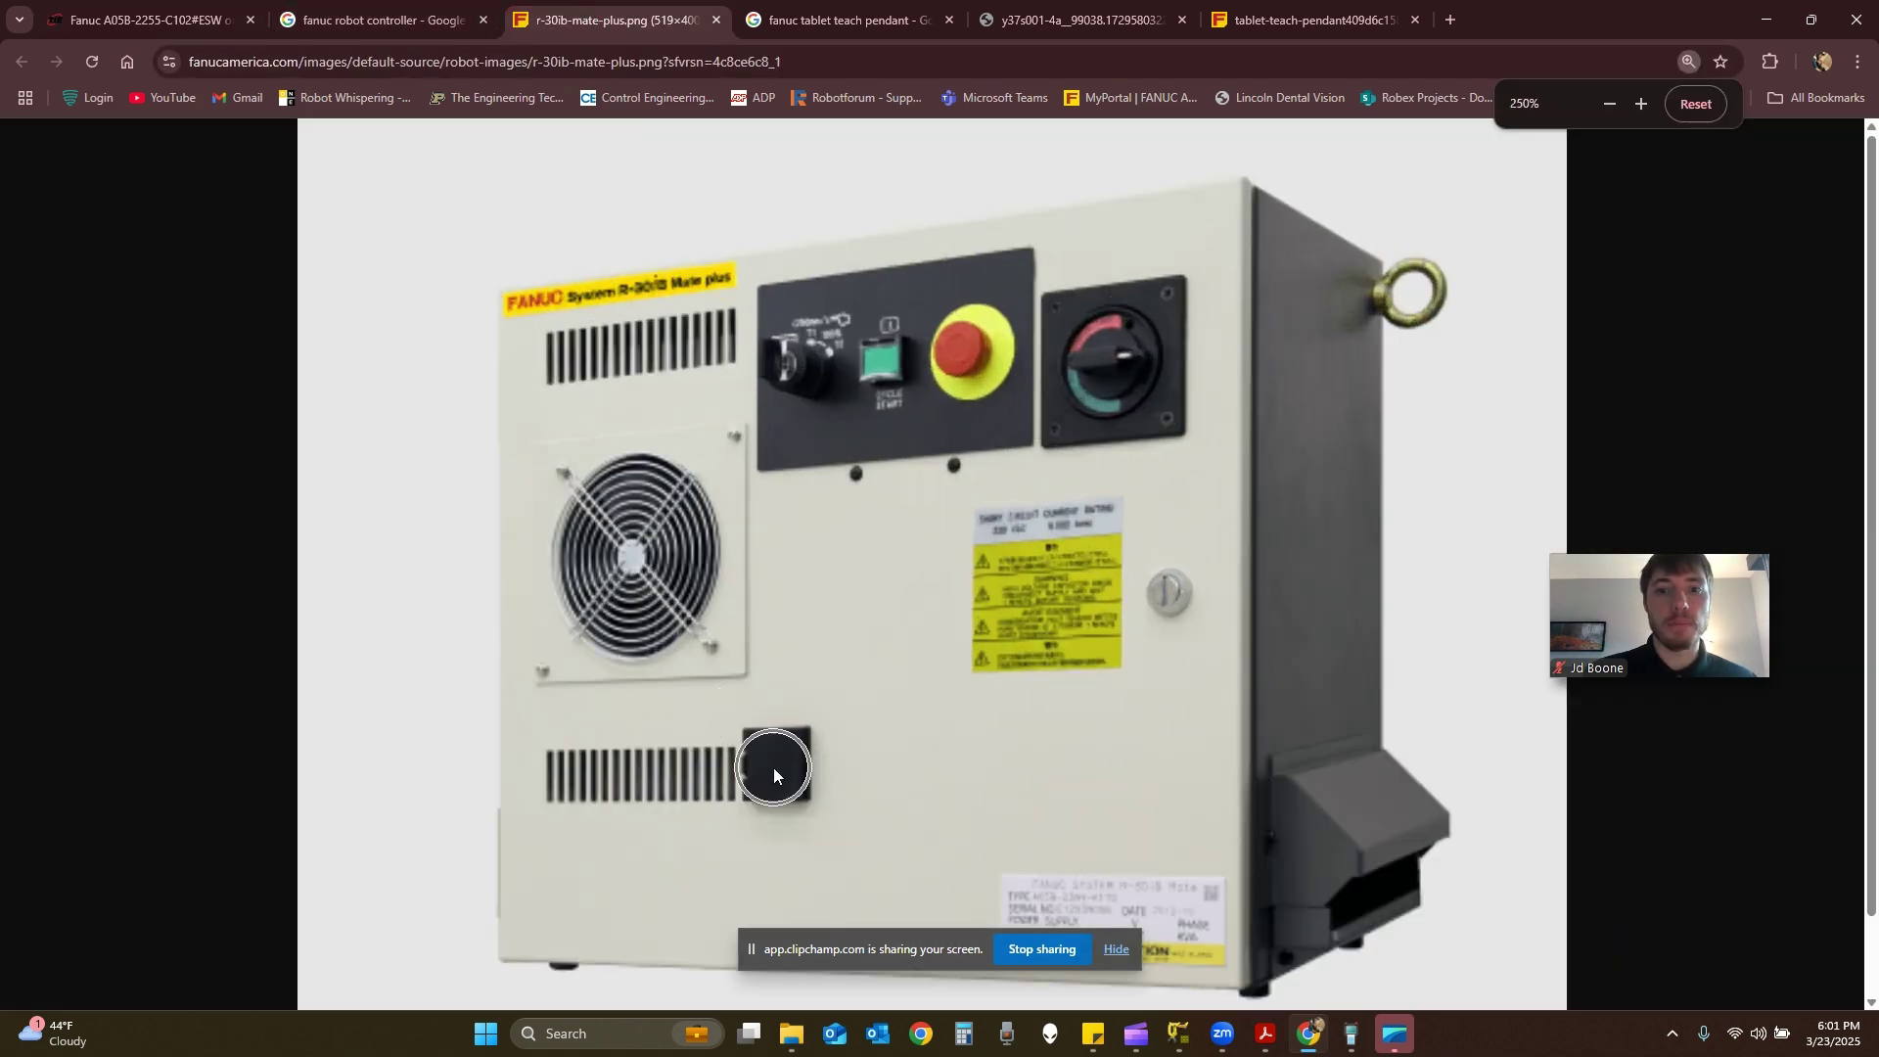
{"action": "left_click", "coordinate": [772, 767]}
{"action": "left_click", "coordinate": [773, 767]}
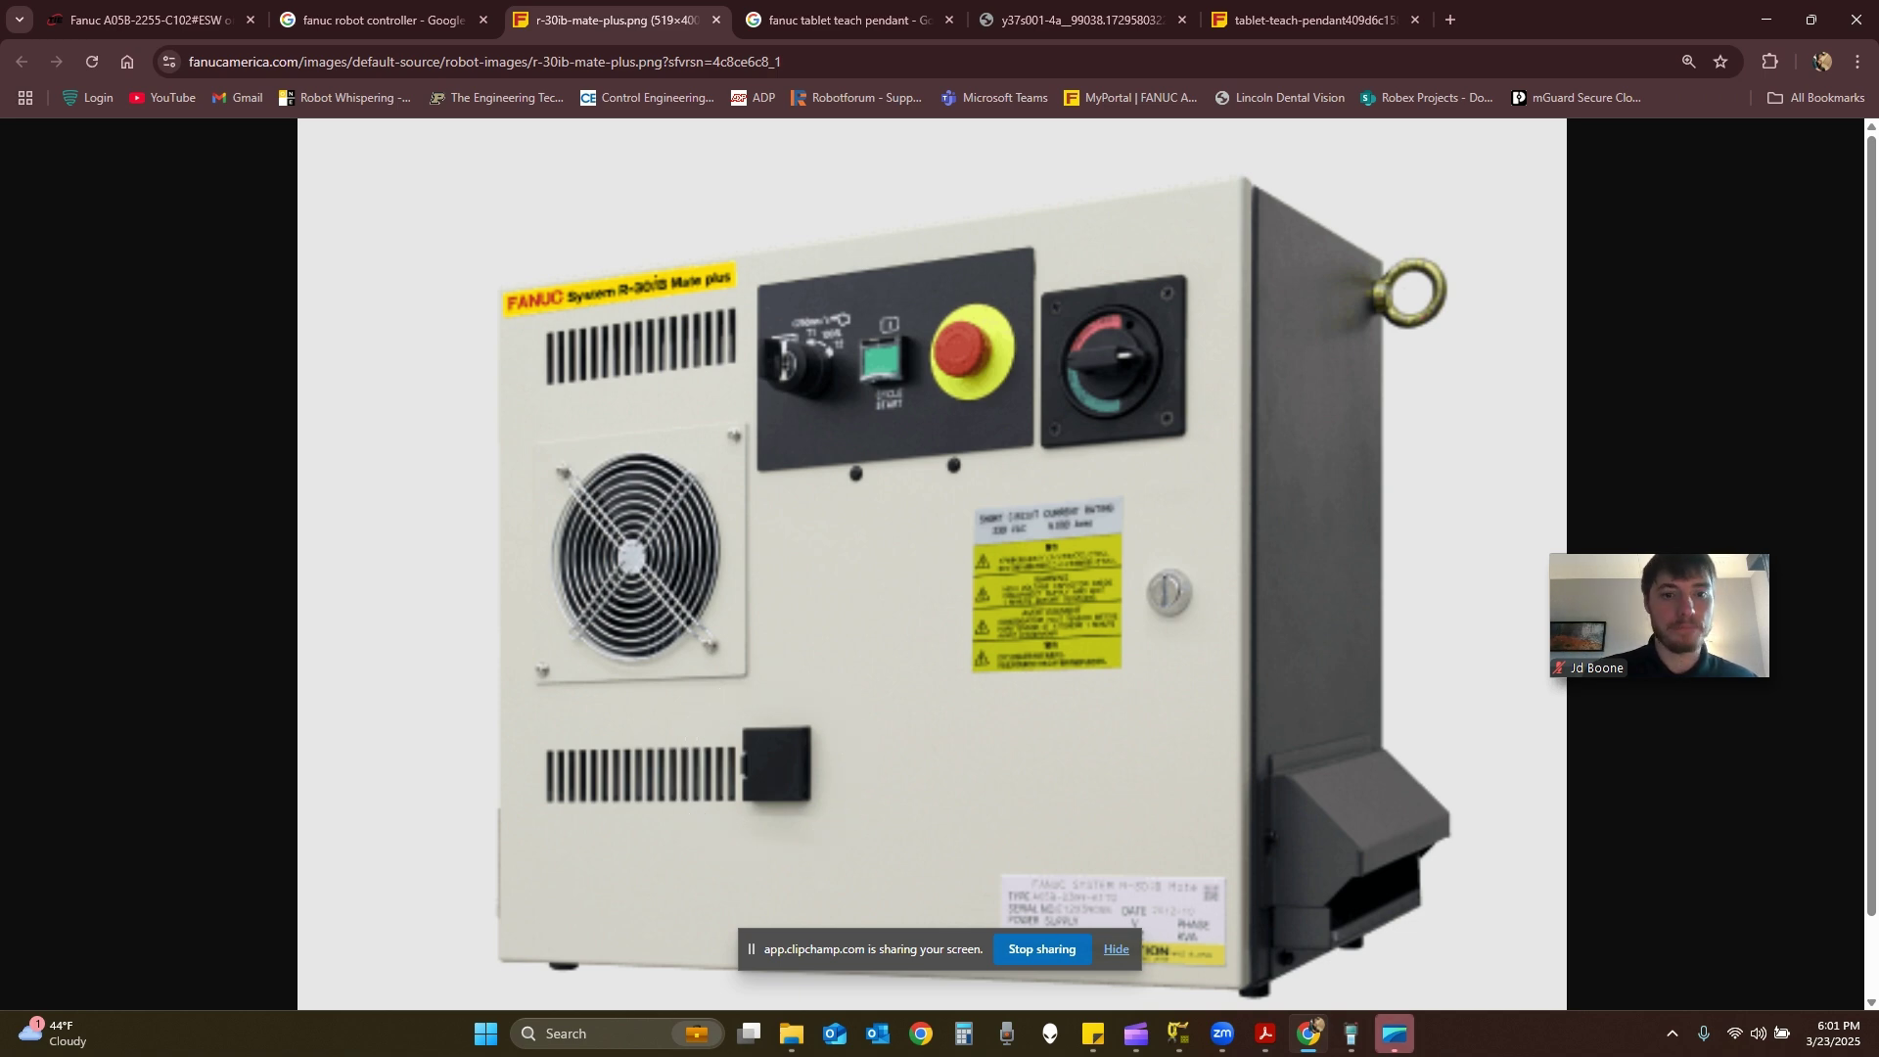
Switch back to the virtual teach pendant and show the second page of storage devices with USB on TP (UT1:).
{"action": "left_click", "coordinate": [1351, 1034]}
{"action": "left_click", "coordinate": [987, 440]}
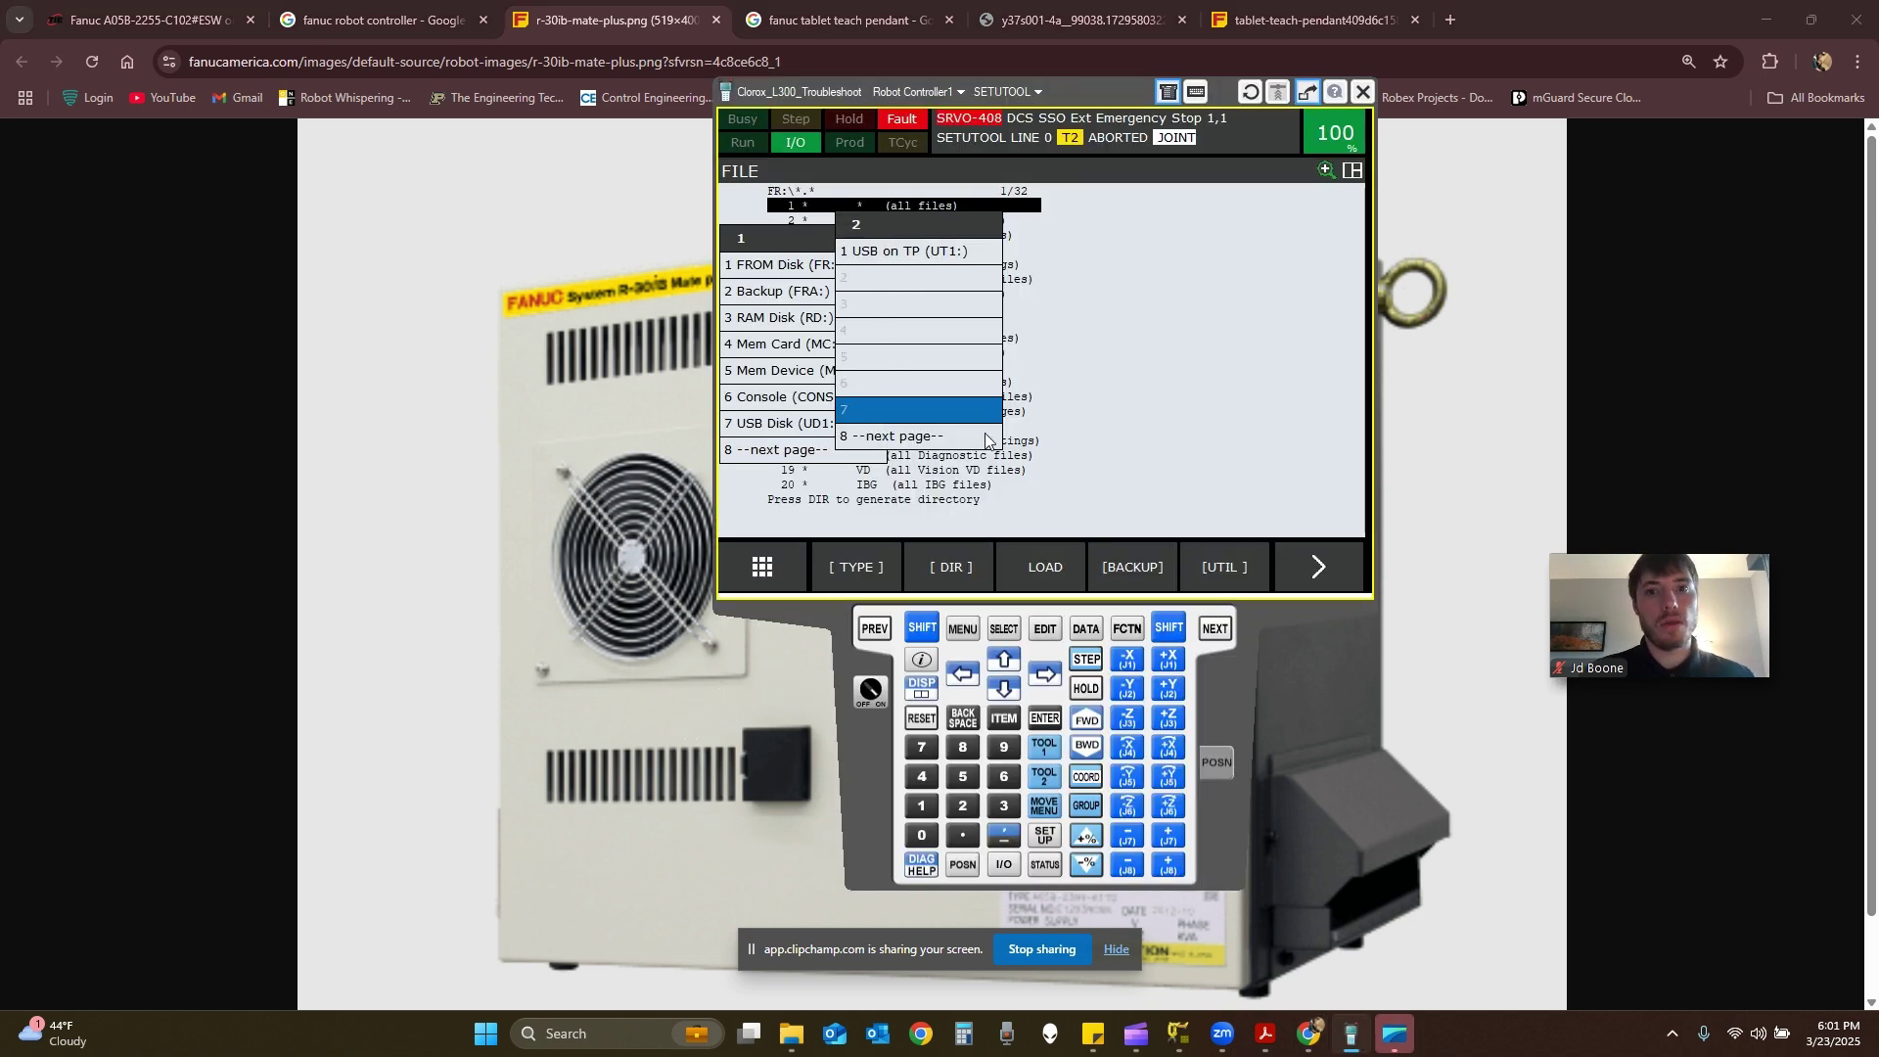
In Chrome, find the Fanuc teach pendant product page and rotate its full-screen 360° view to examine the USB port.
{"action": "left_click", "coordinate": [1076, 18]}
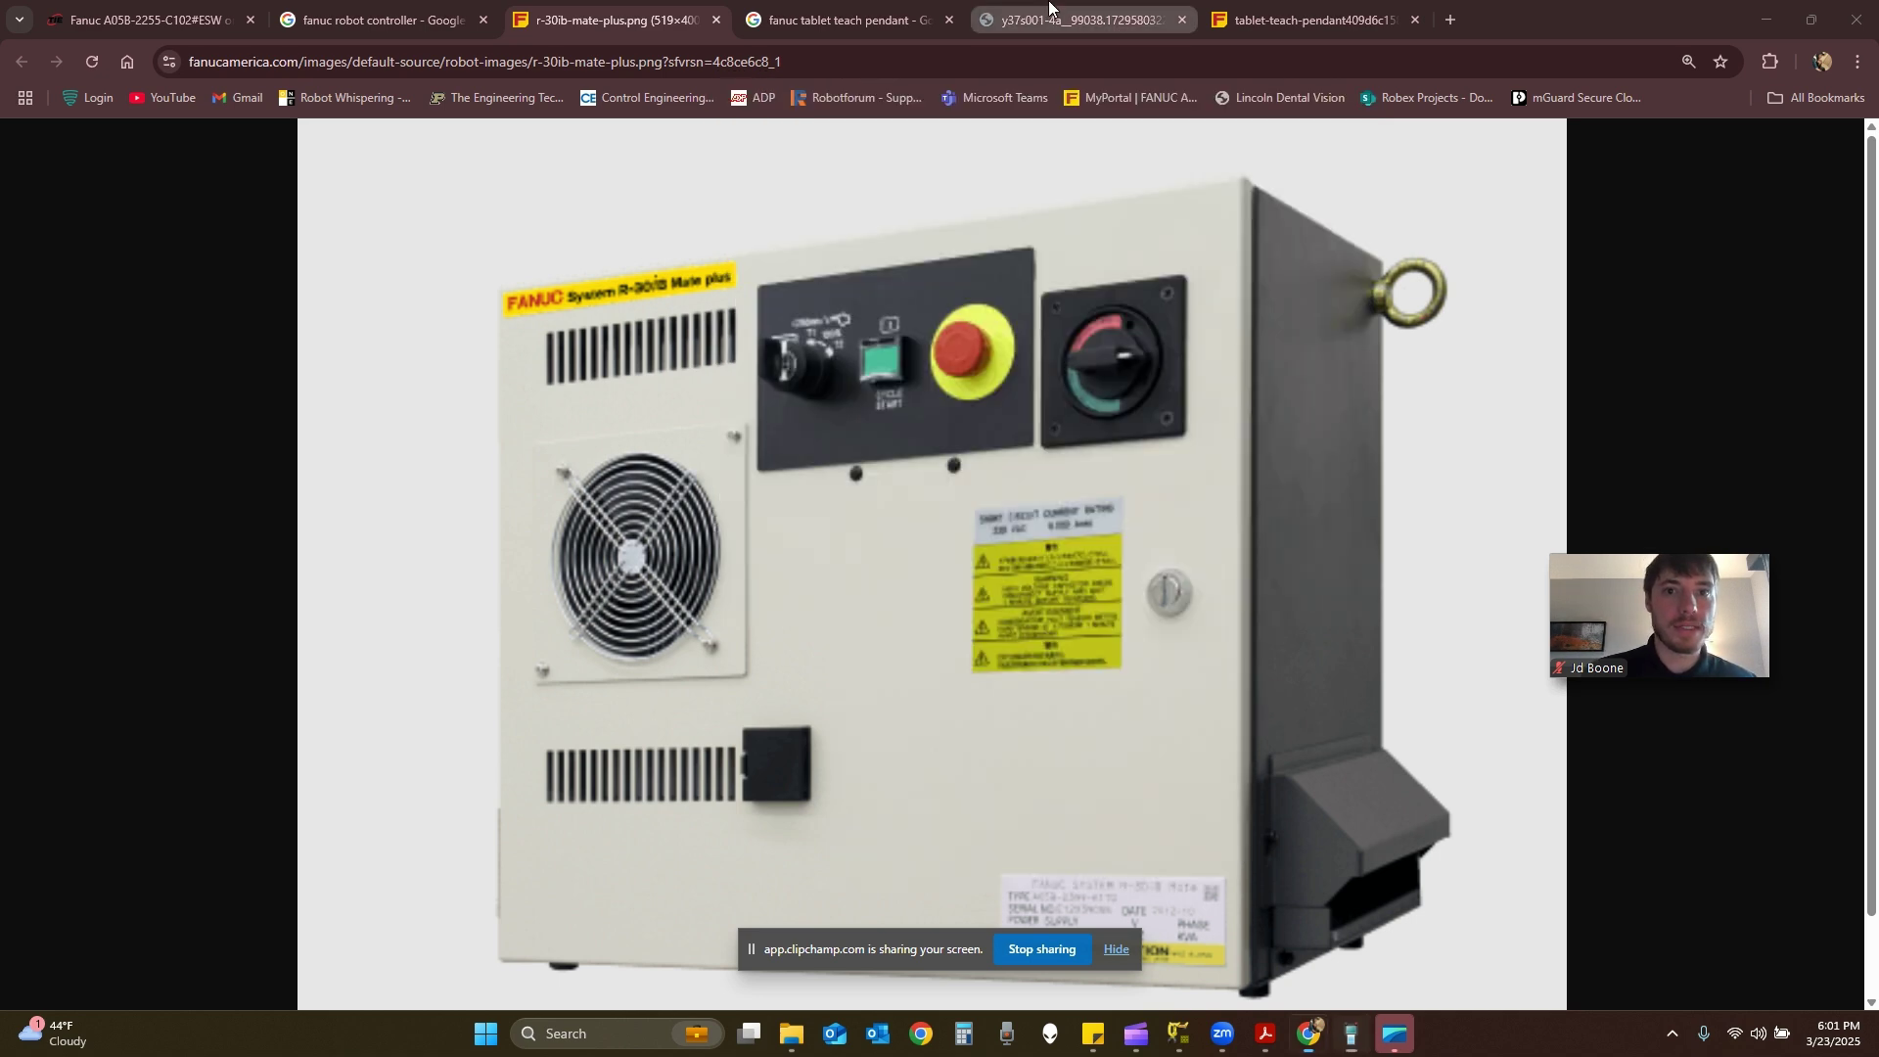
{"action": "left_click", "coordinate": [842, 18]}
{"action": "left_click", "coordinate": [376, 17]}
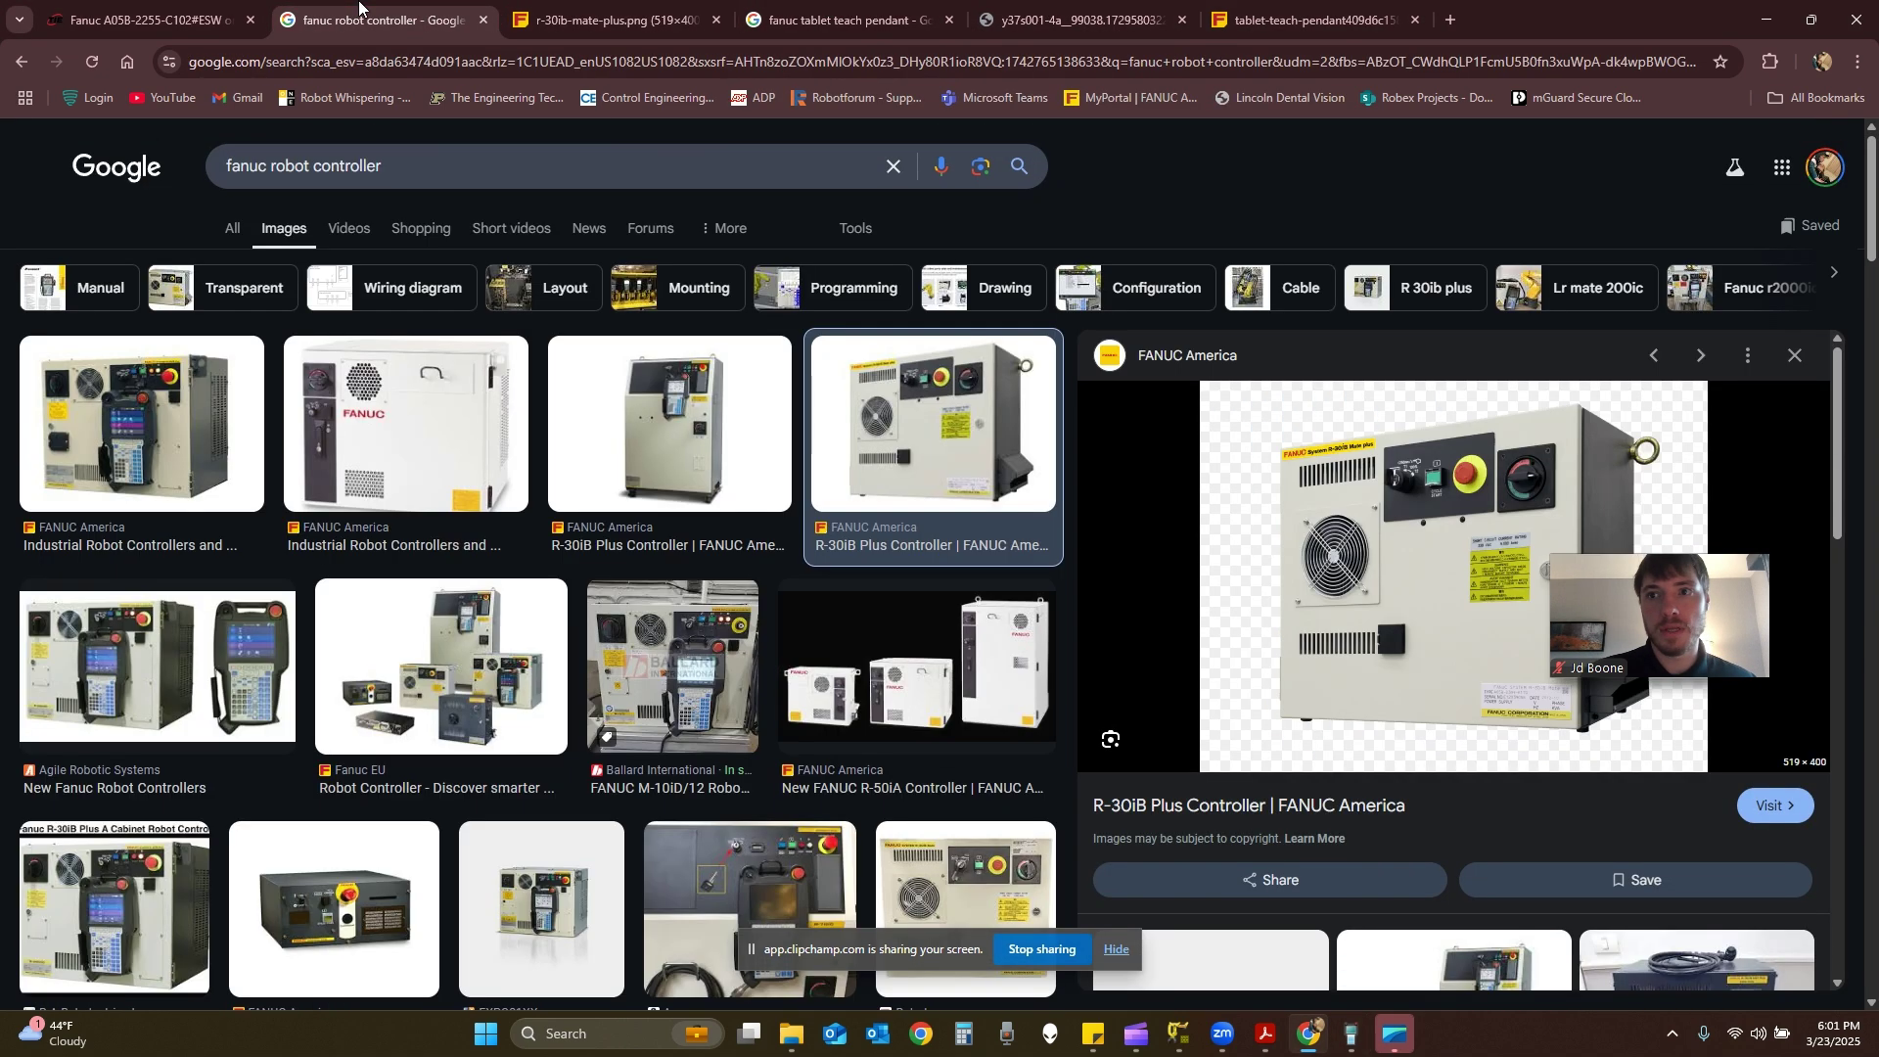
{"action": "left_click", "coordinate": [147, 17]}
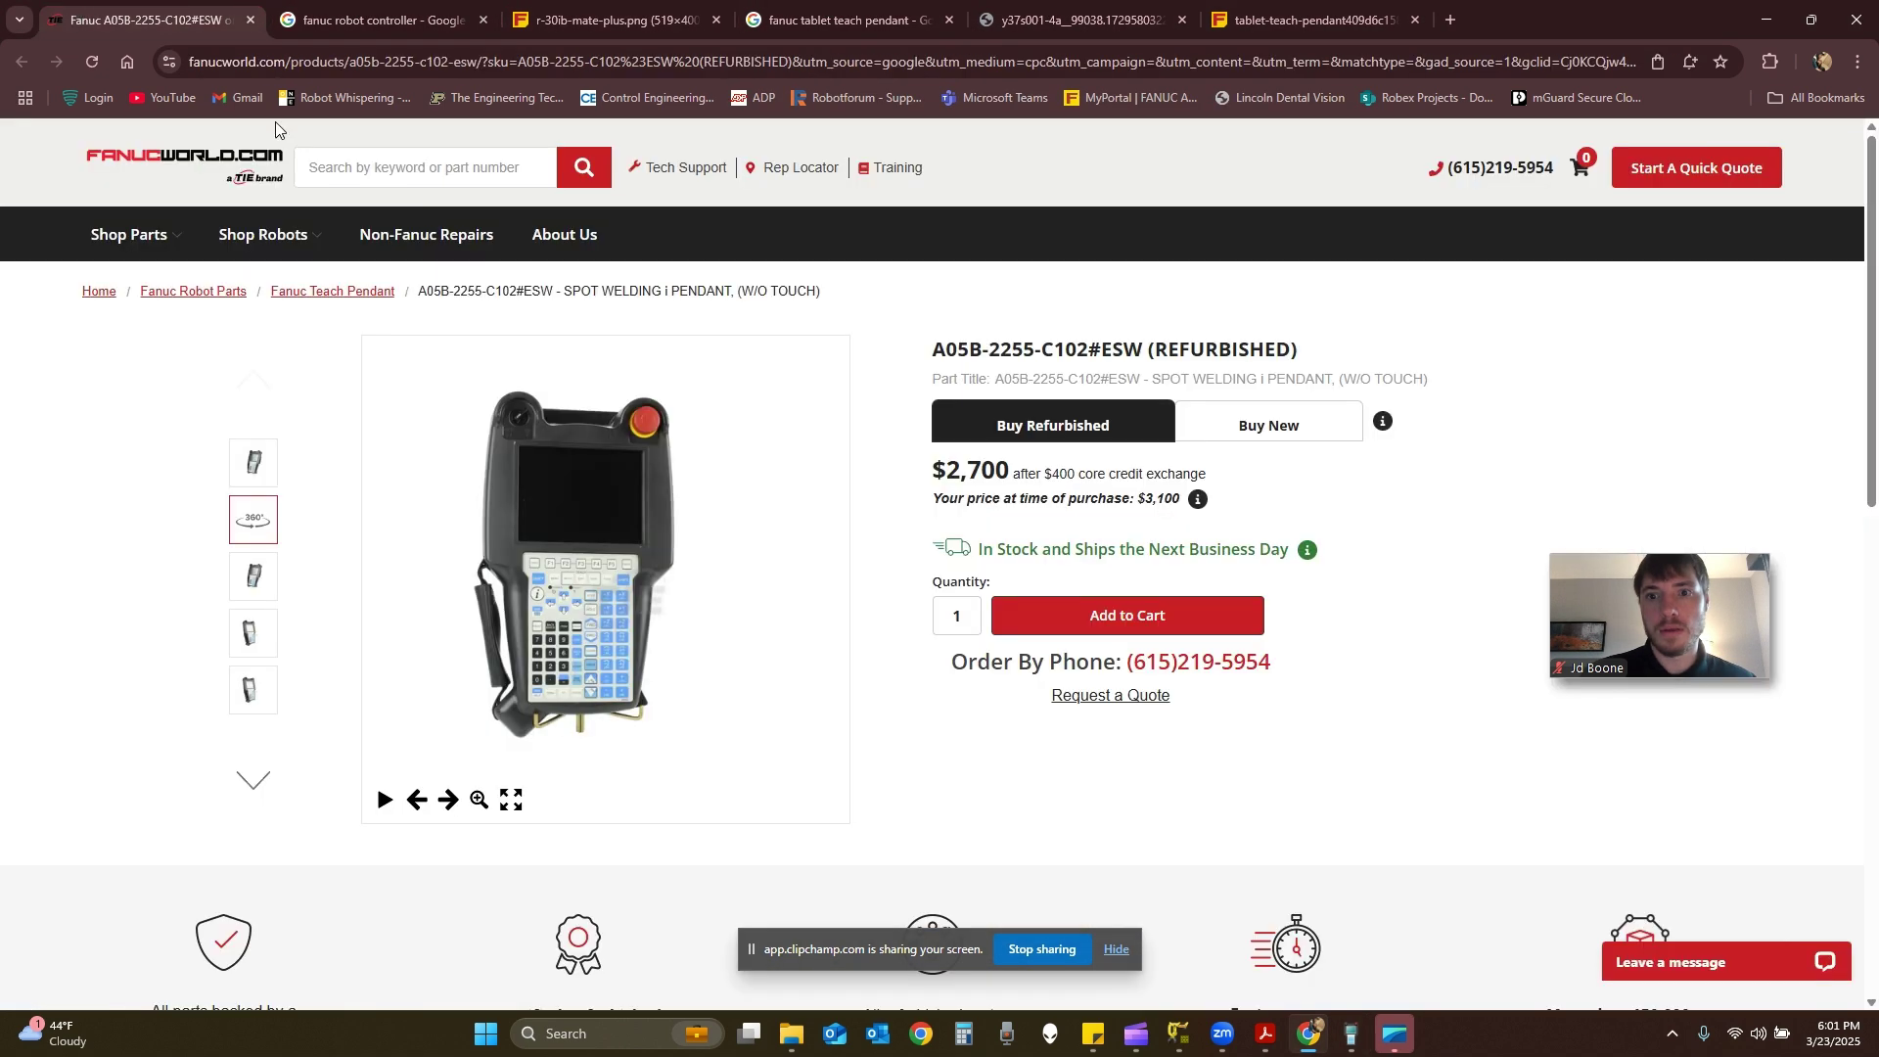
{"action": "left_click", "coordinate": [511, 799]}
{"action": "key", "text": "Right"}
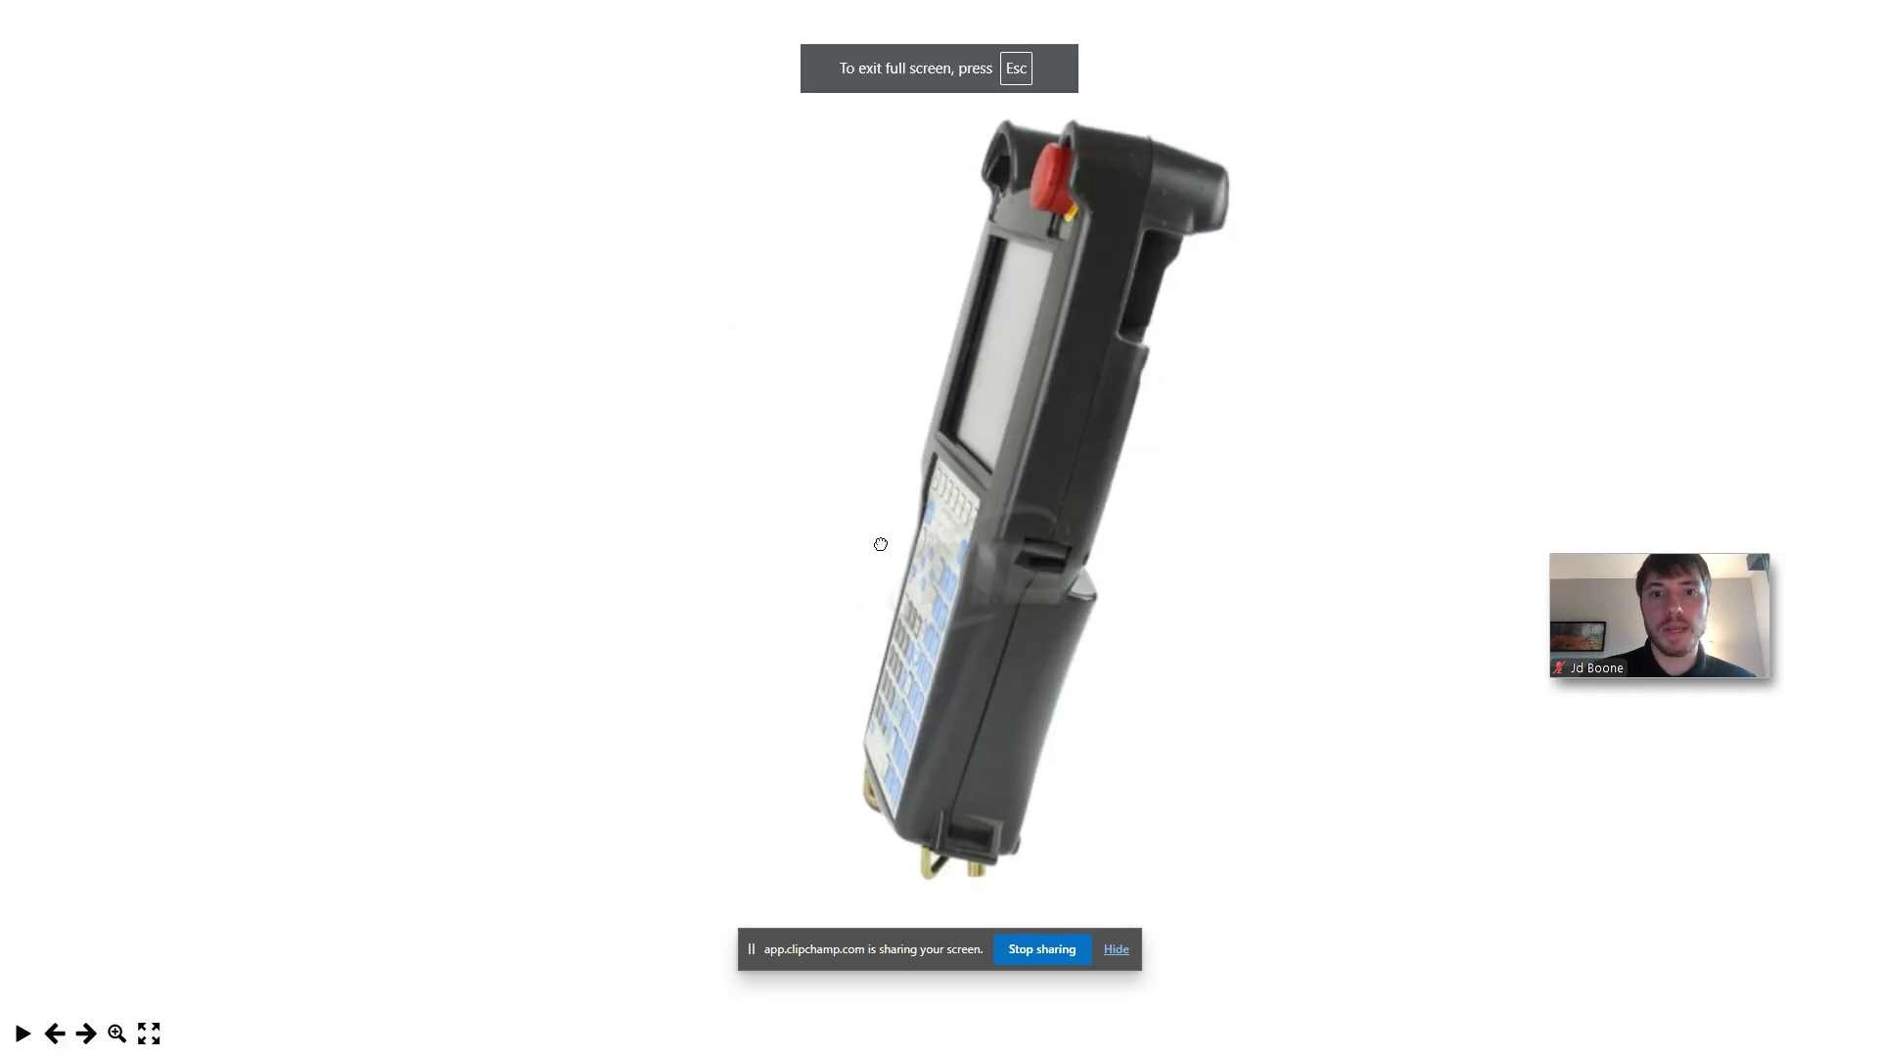
{"action": "key", "text": "Right"}
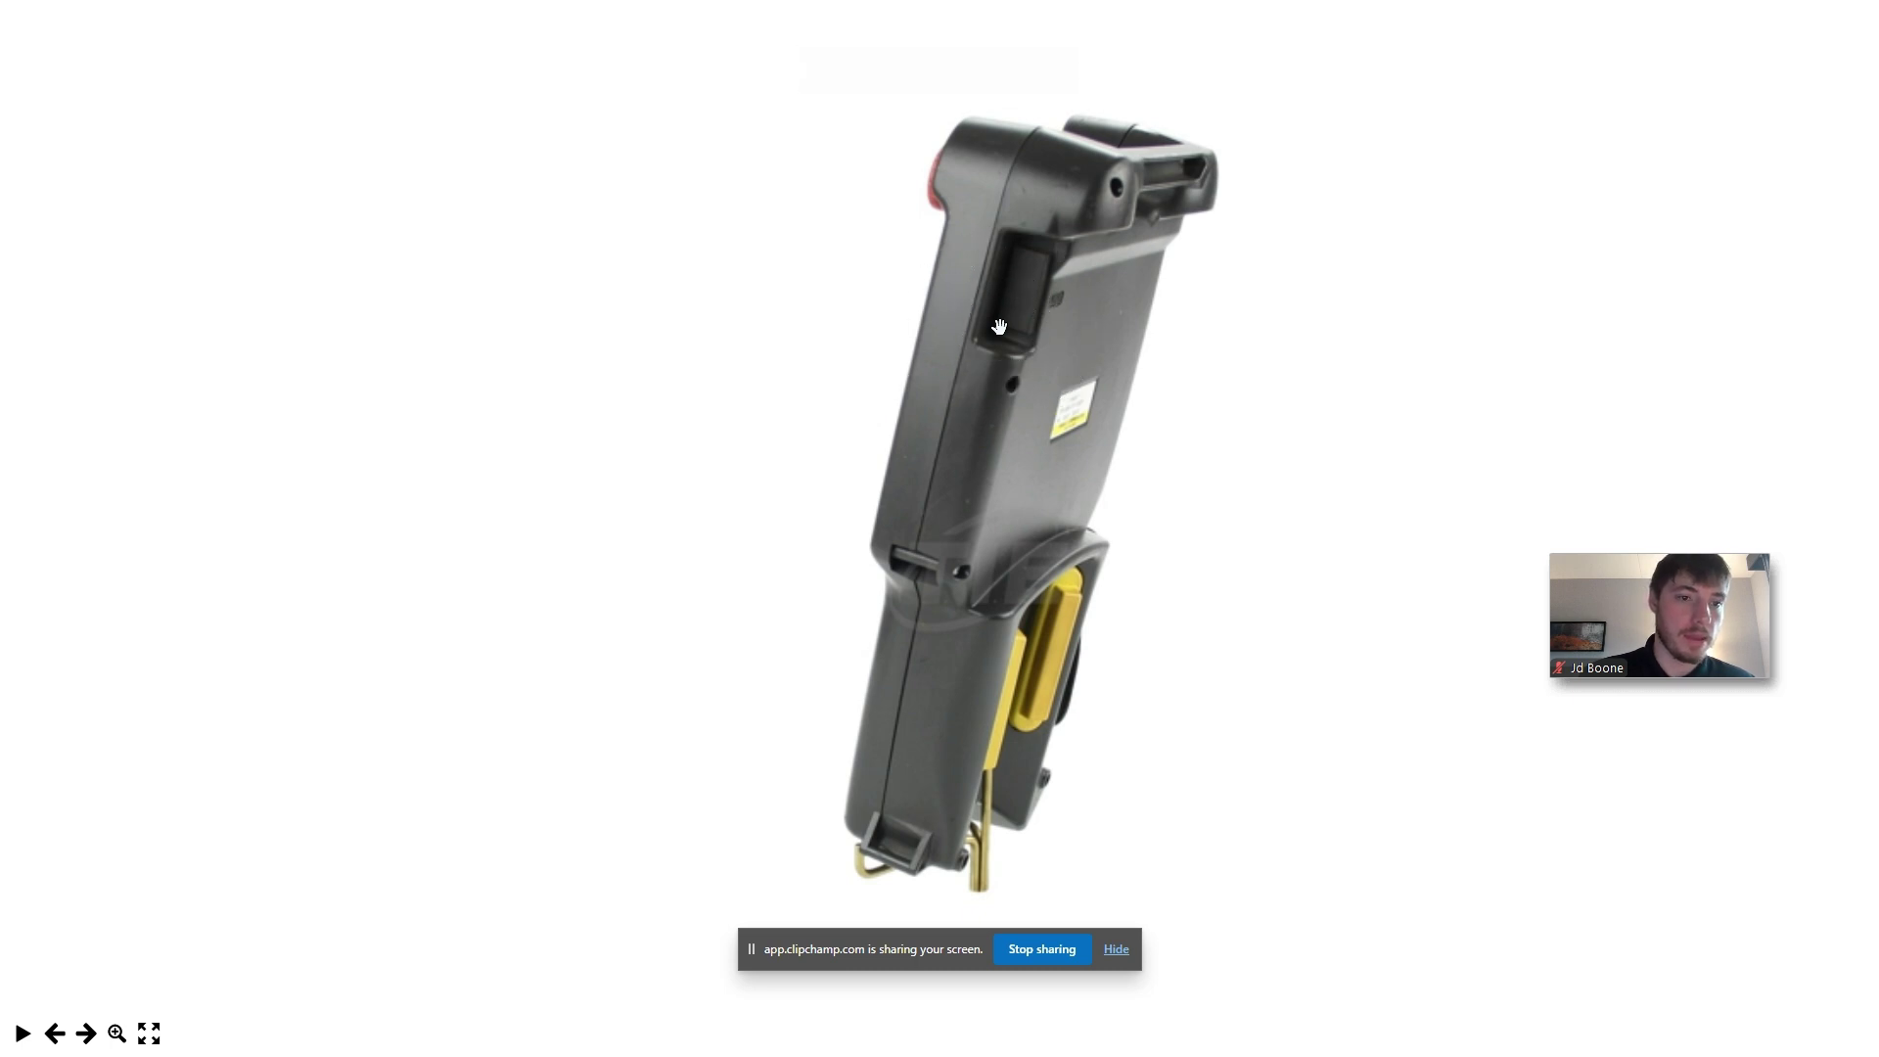
{"action": "key", "text": "Right"}
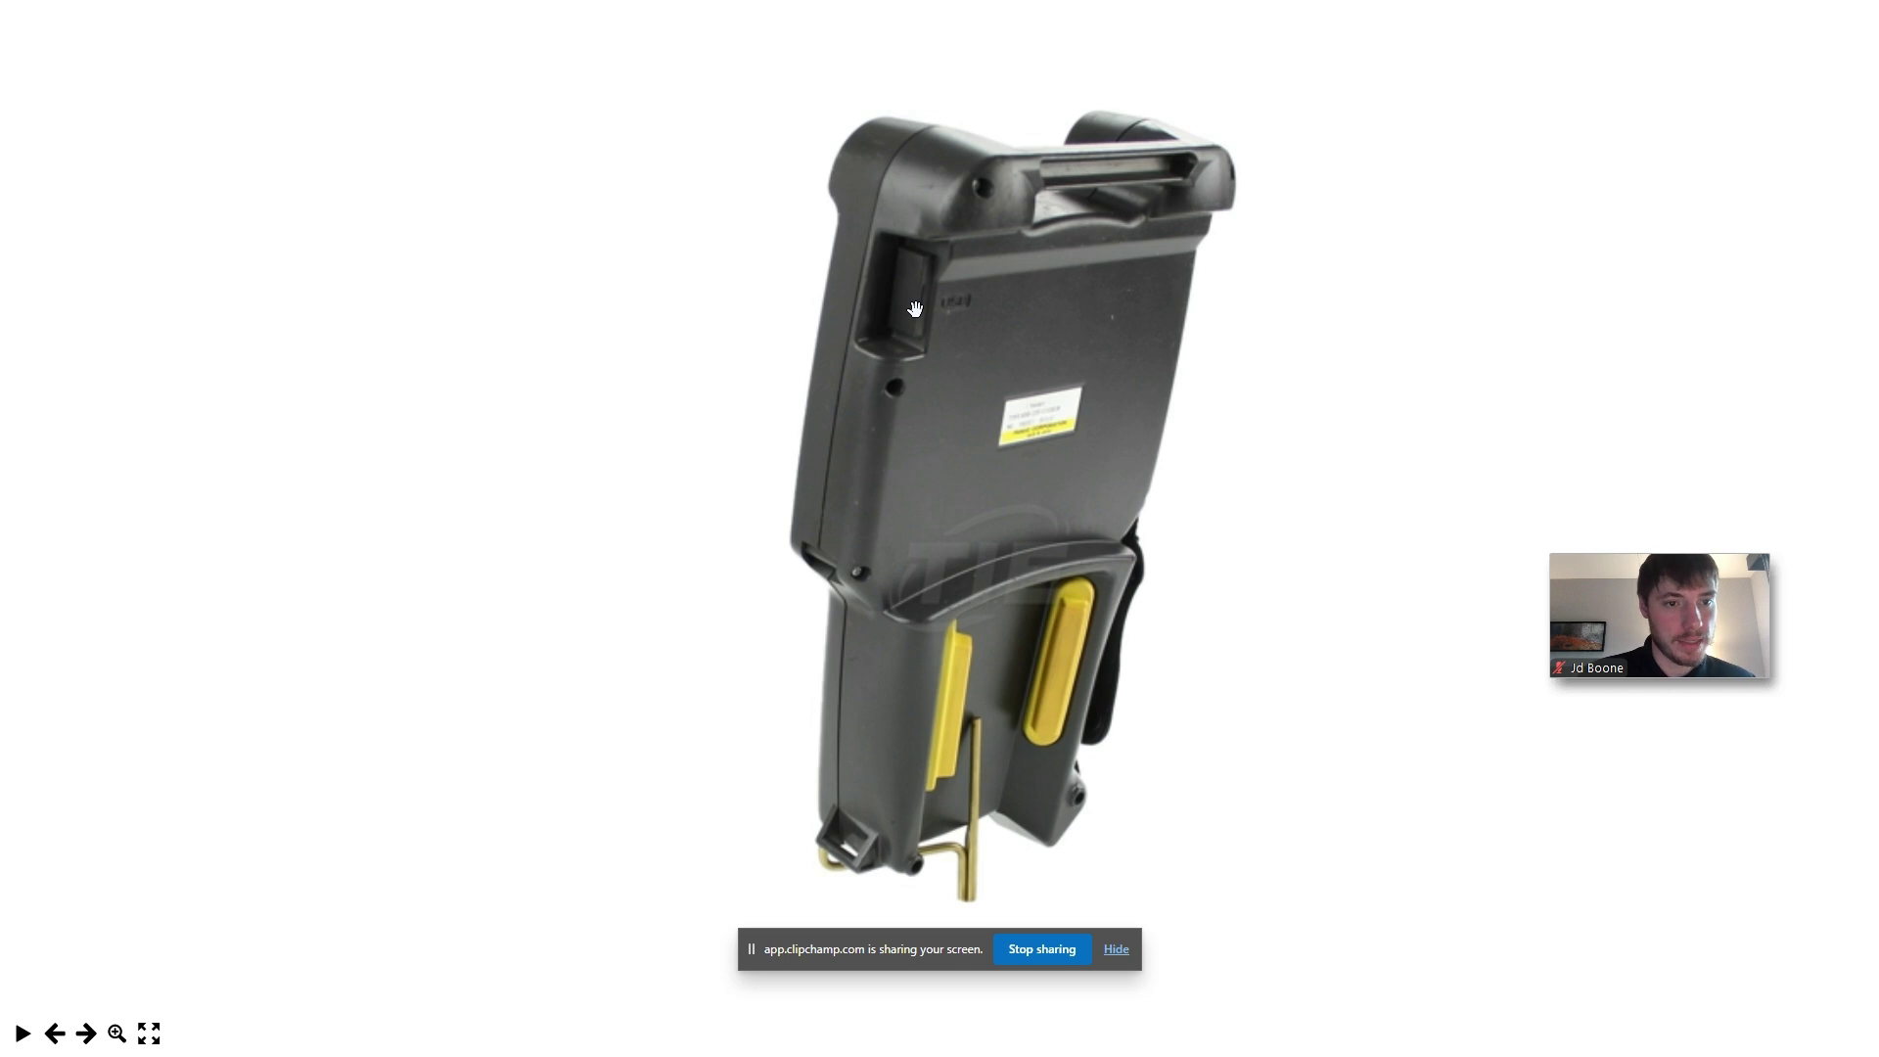
{"action": "key", "text": "Right"}
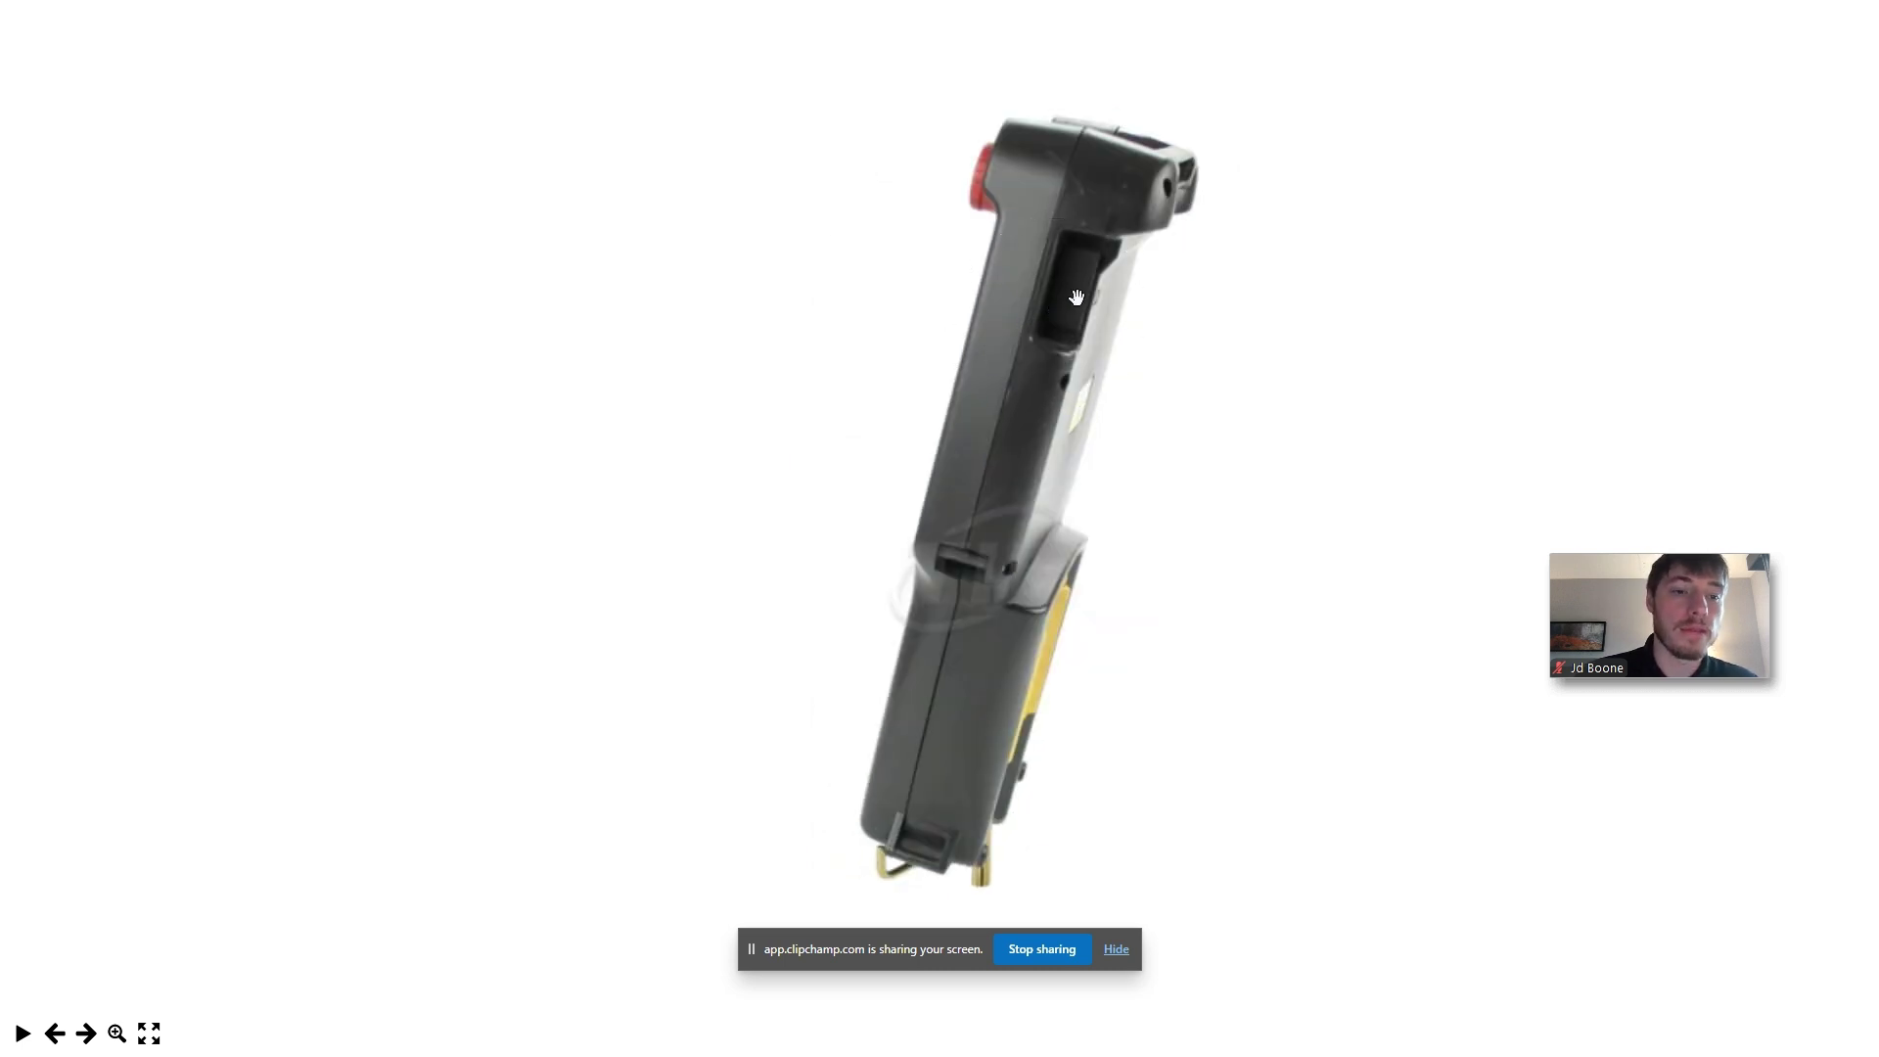
{"action": "key", "text": "Escape"}
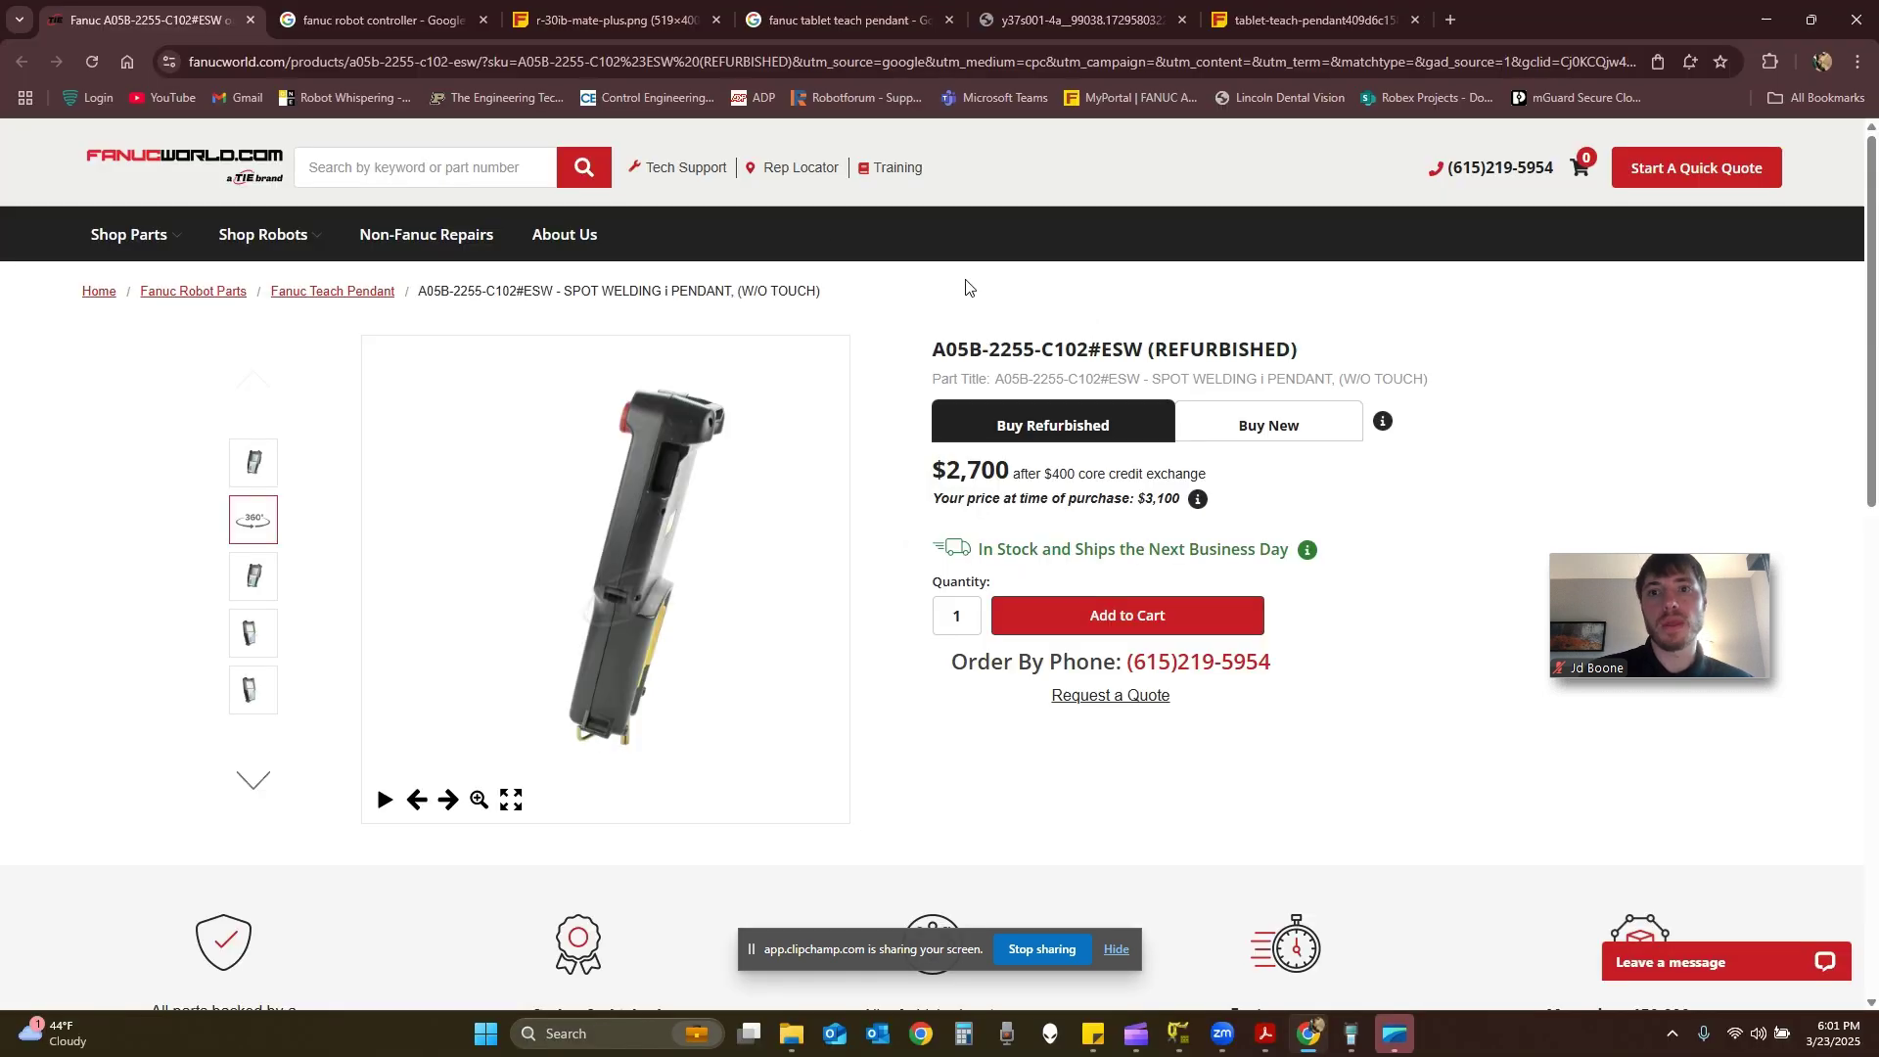
Examine the USB port cover on the R-30iB Mate Plus controller photo and check the USB Drive (E:) folder.
{"action": "left_click", "coordinate": [607, 20]}
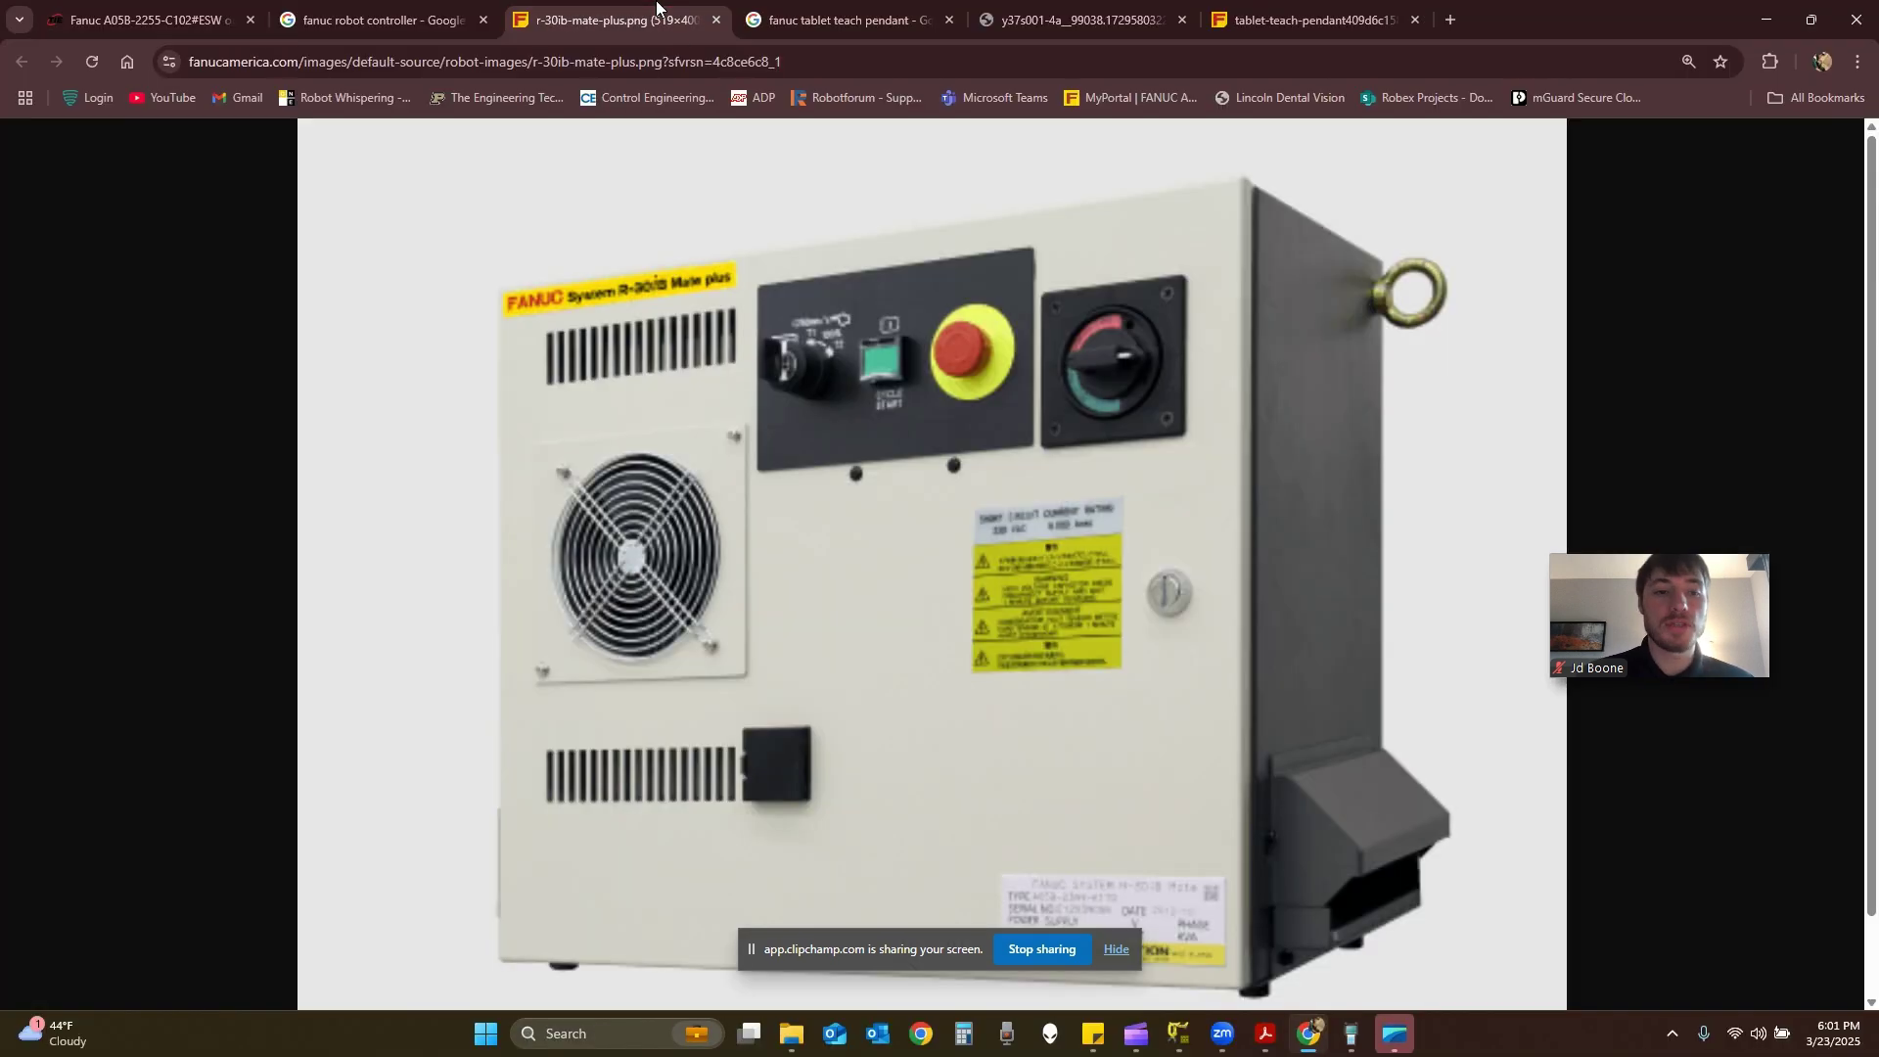
{"action": "left_click", "coordinate": [794, 769]}
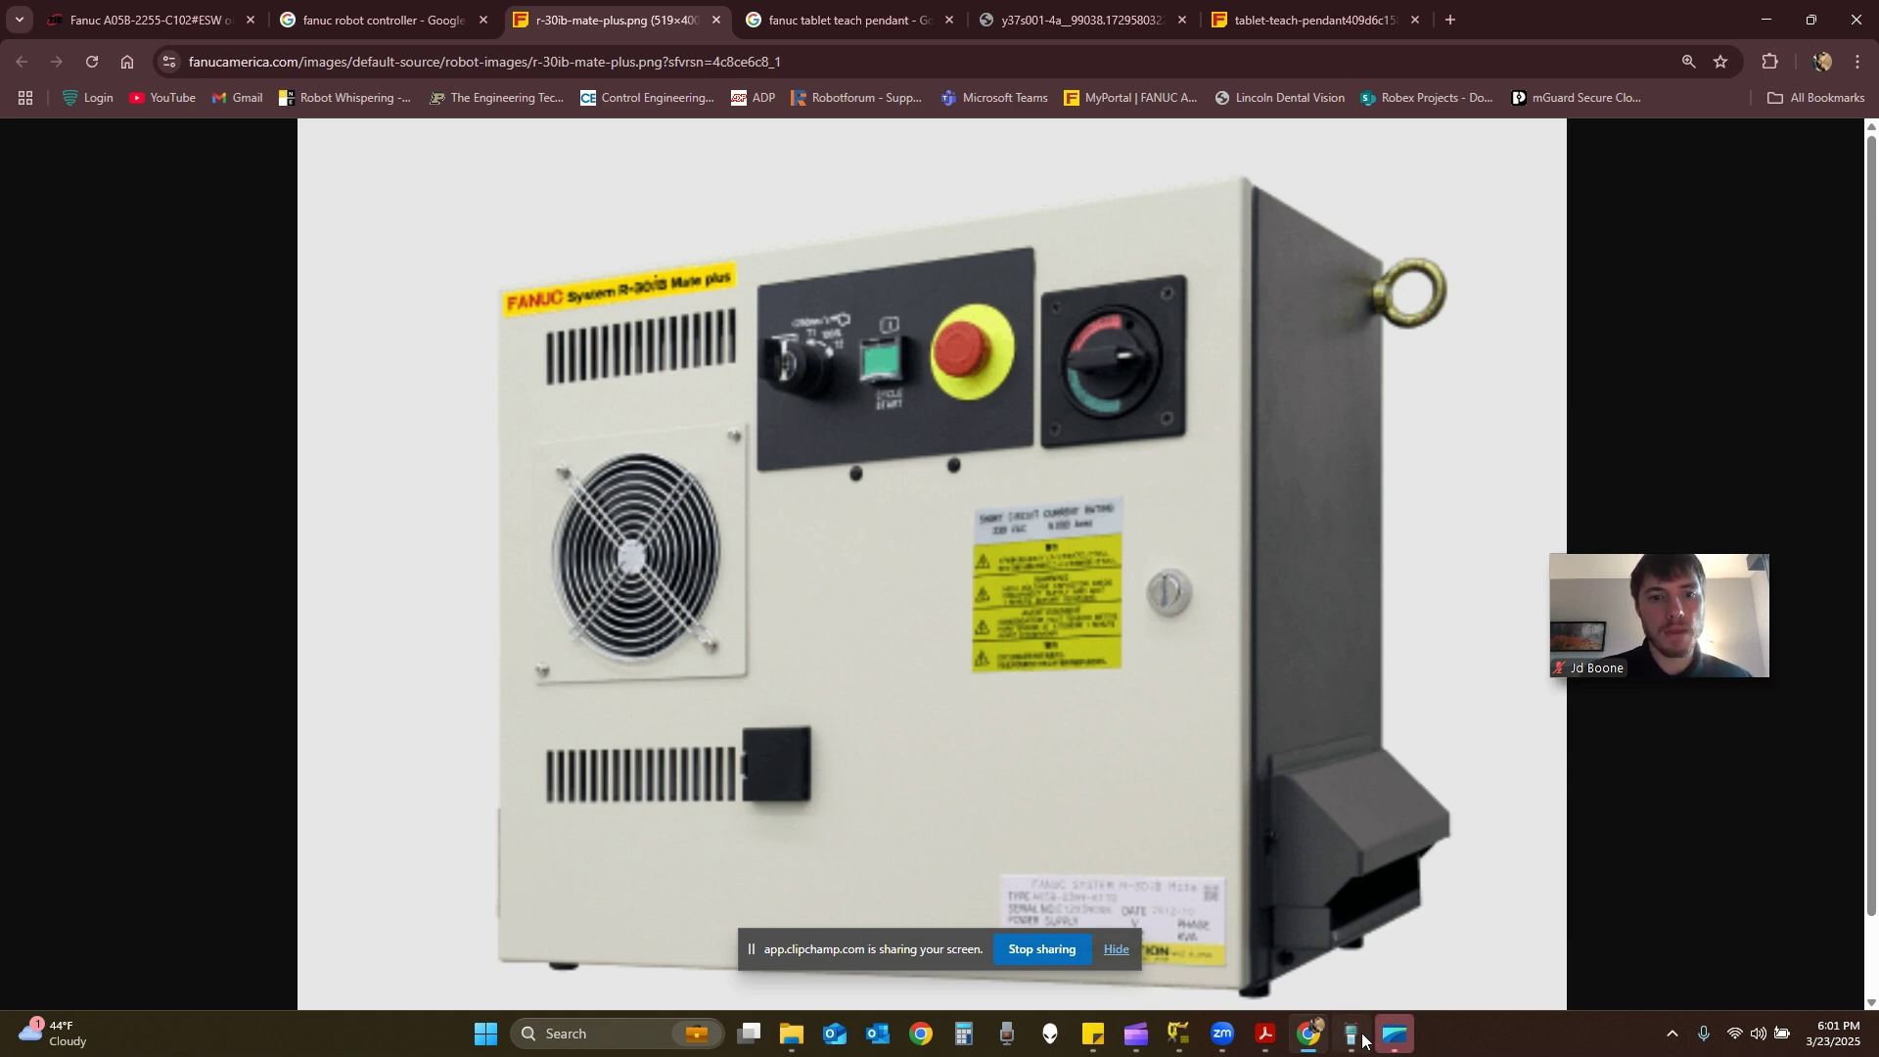
{"action": "mouse_move", "coordinate": [1354, 1041]}
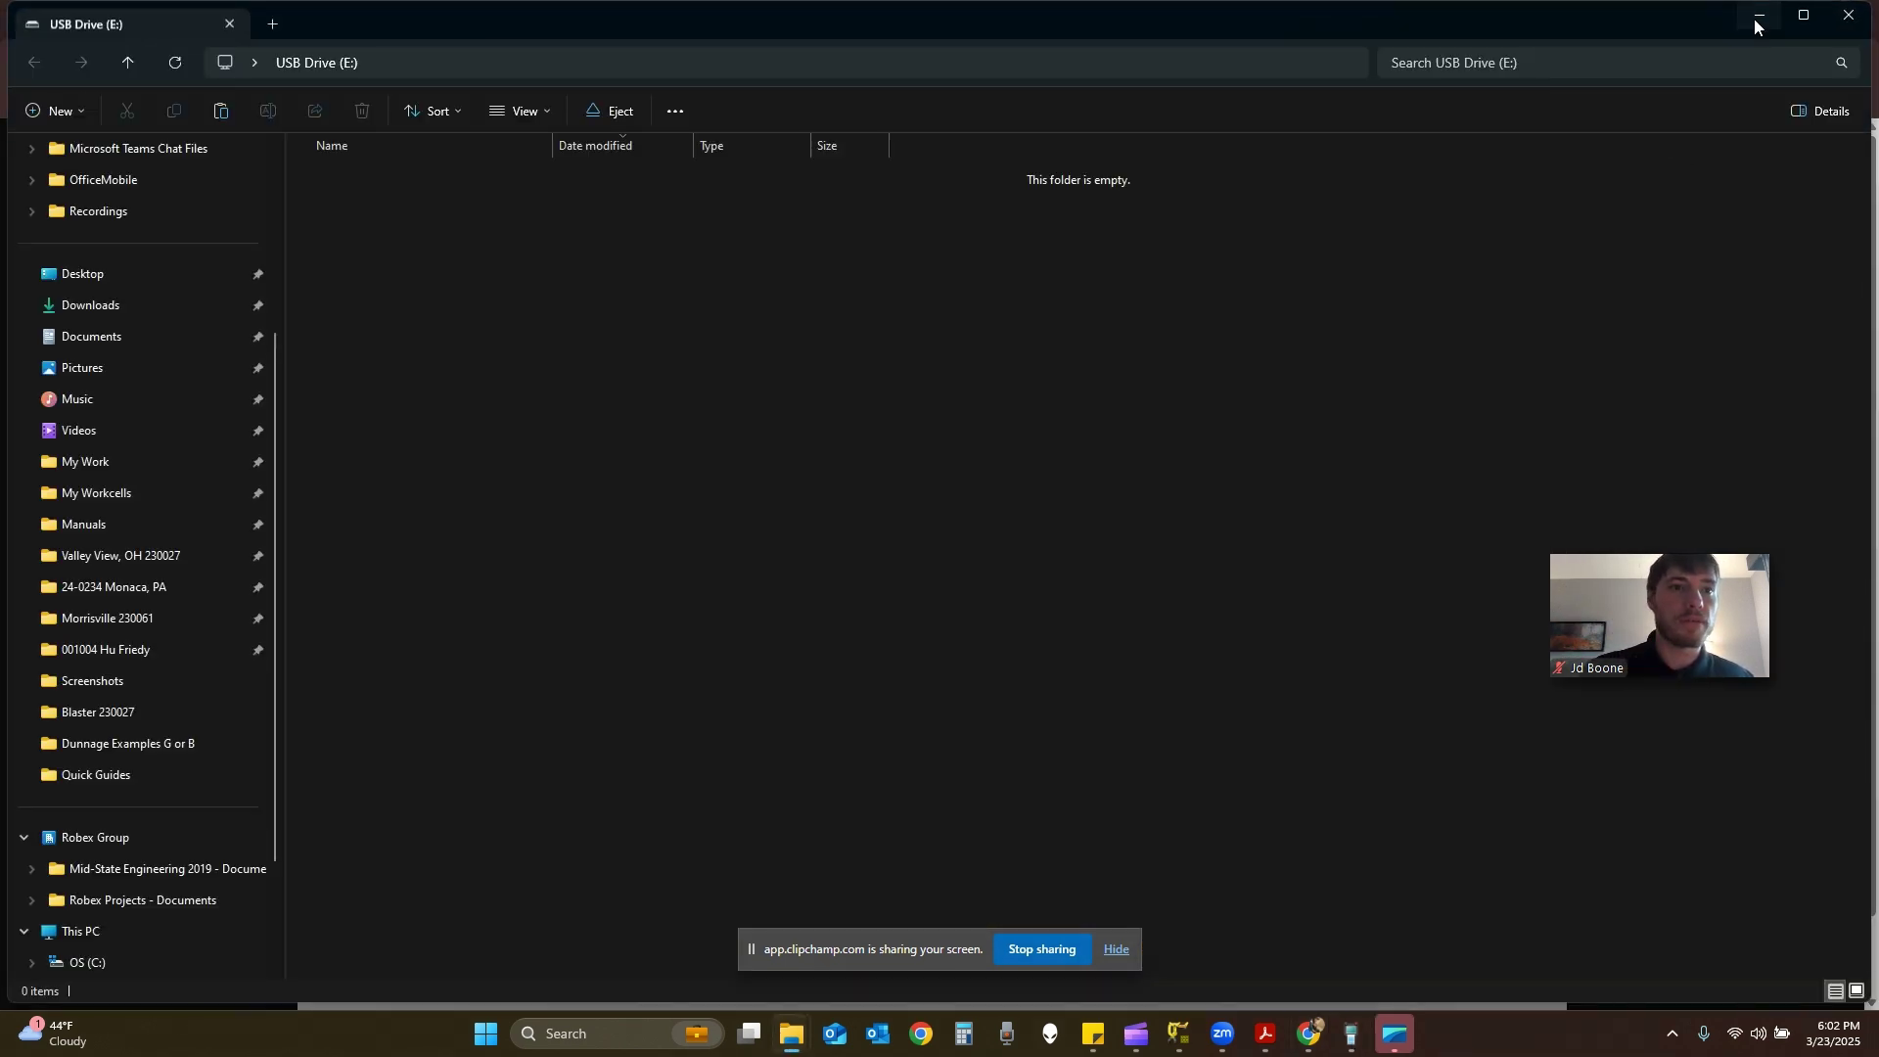
{"action": "left_click", "coordinate": [1753, 20]}
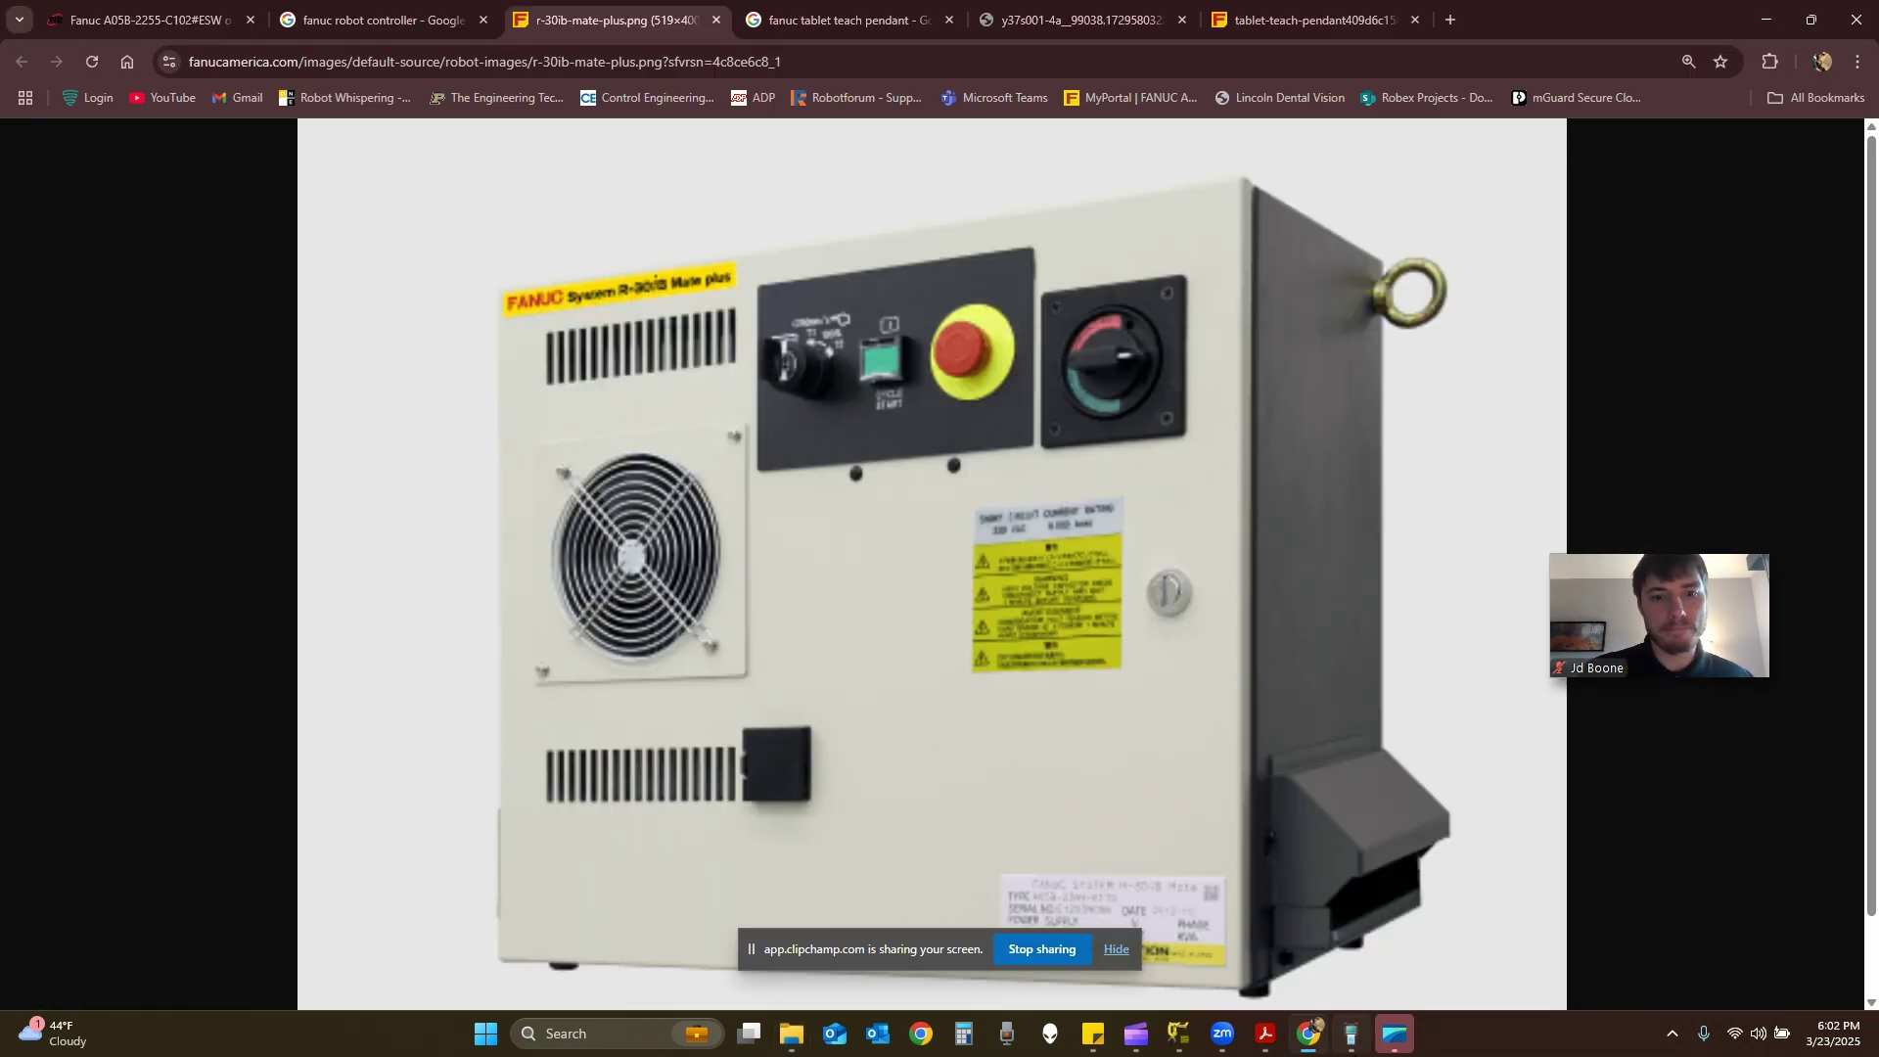
Switch back to the virtual teach pendant and set USB on TP (UT1:) as the storage device.
{"action": "left_click", "coordinate": [1351, 919]}
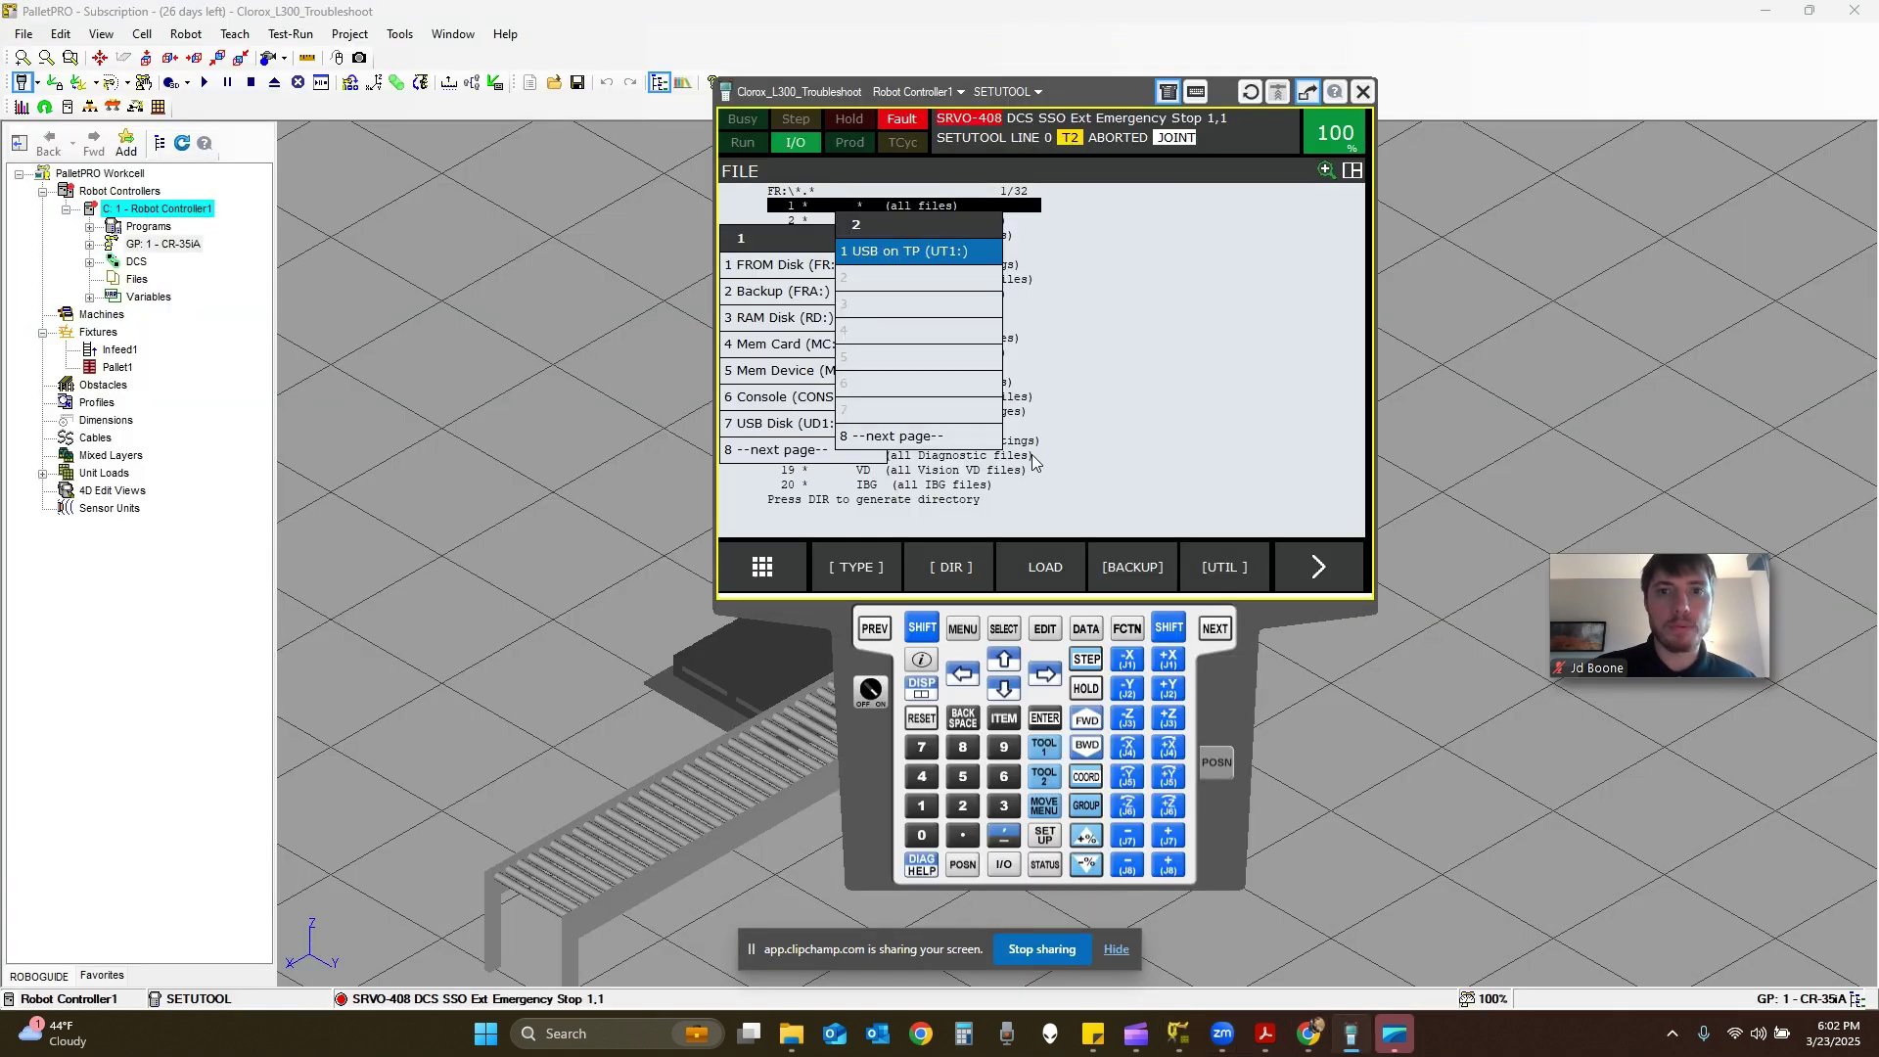
{"action": "left_click", "coordinate": [925, 255]}
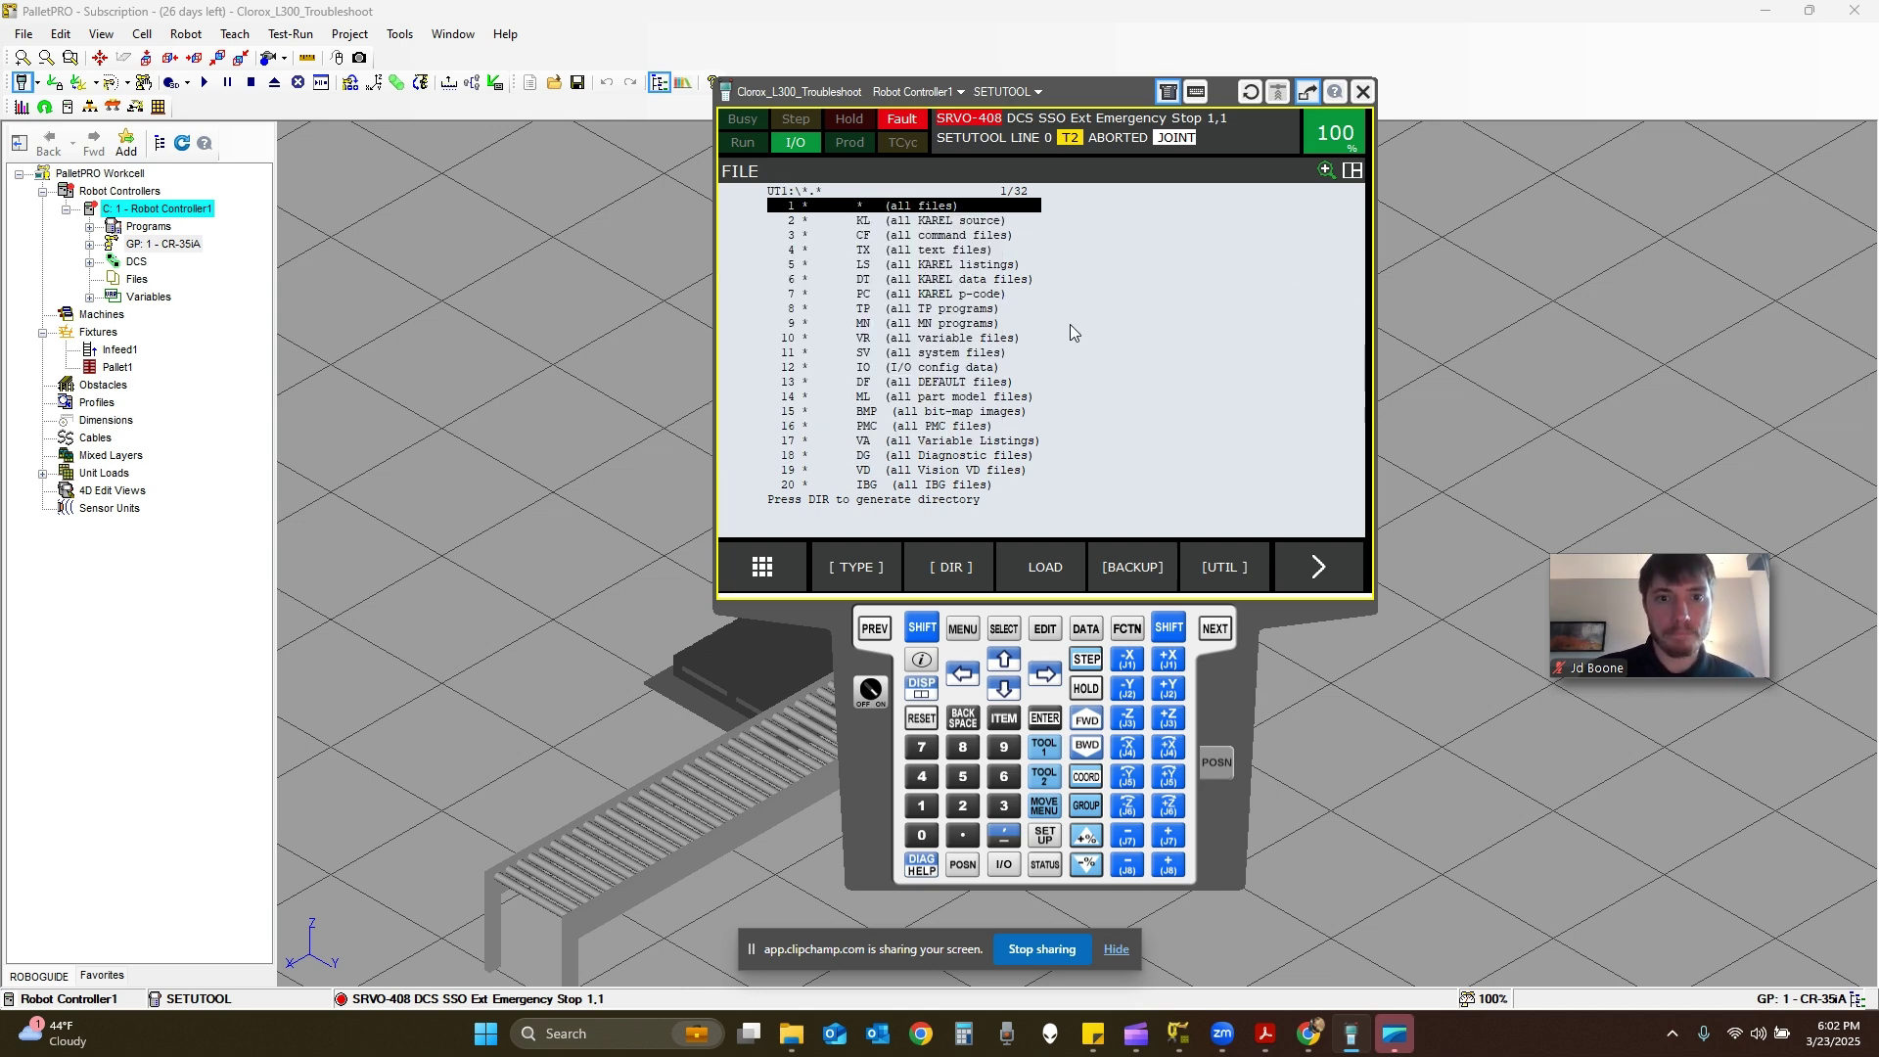
{"action": "left_click", "coordinate": [1236, 566]}
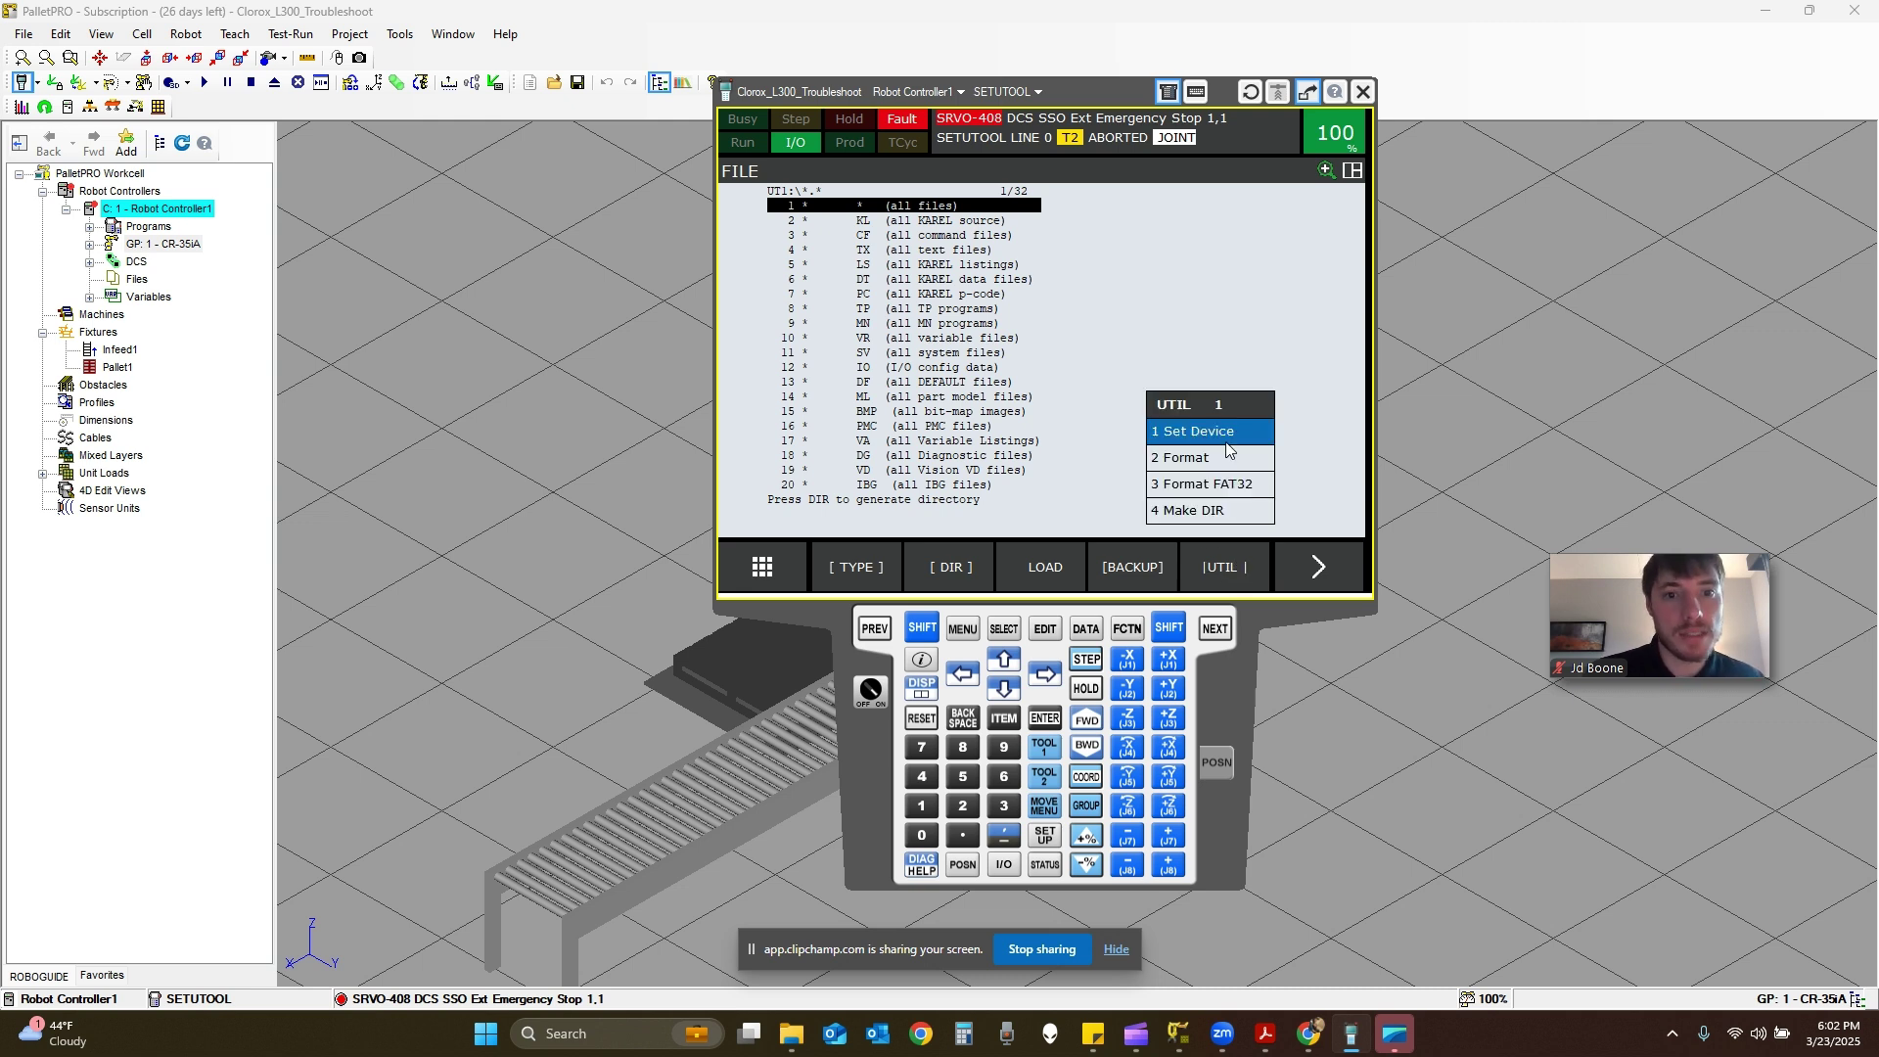
{"action": "left_click", "coordinate": [1225, 433]}
{"action": "left_click", "coordinate": [775, 452]}
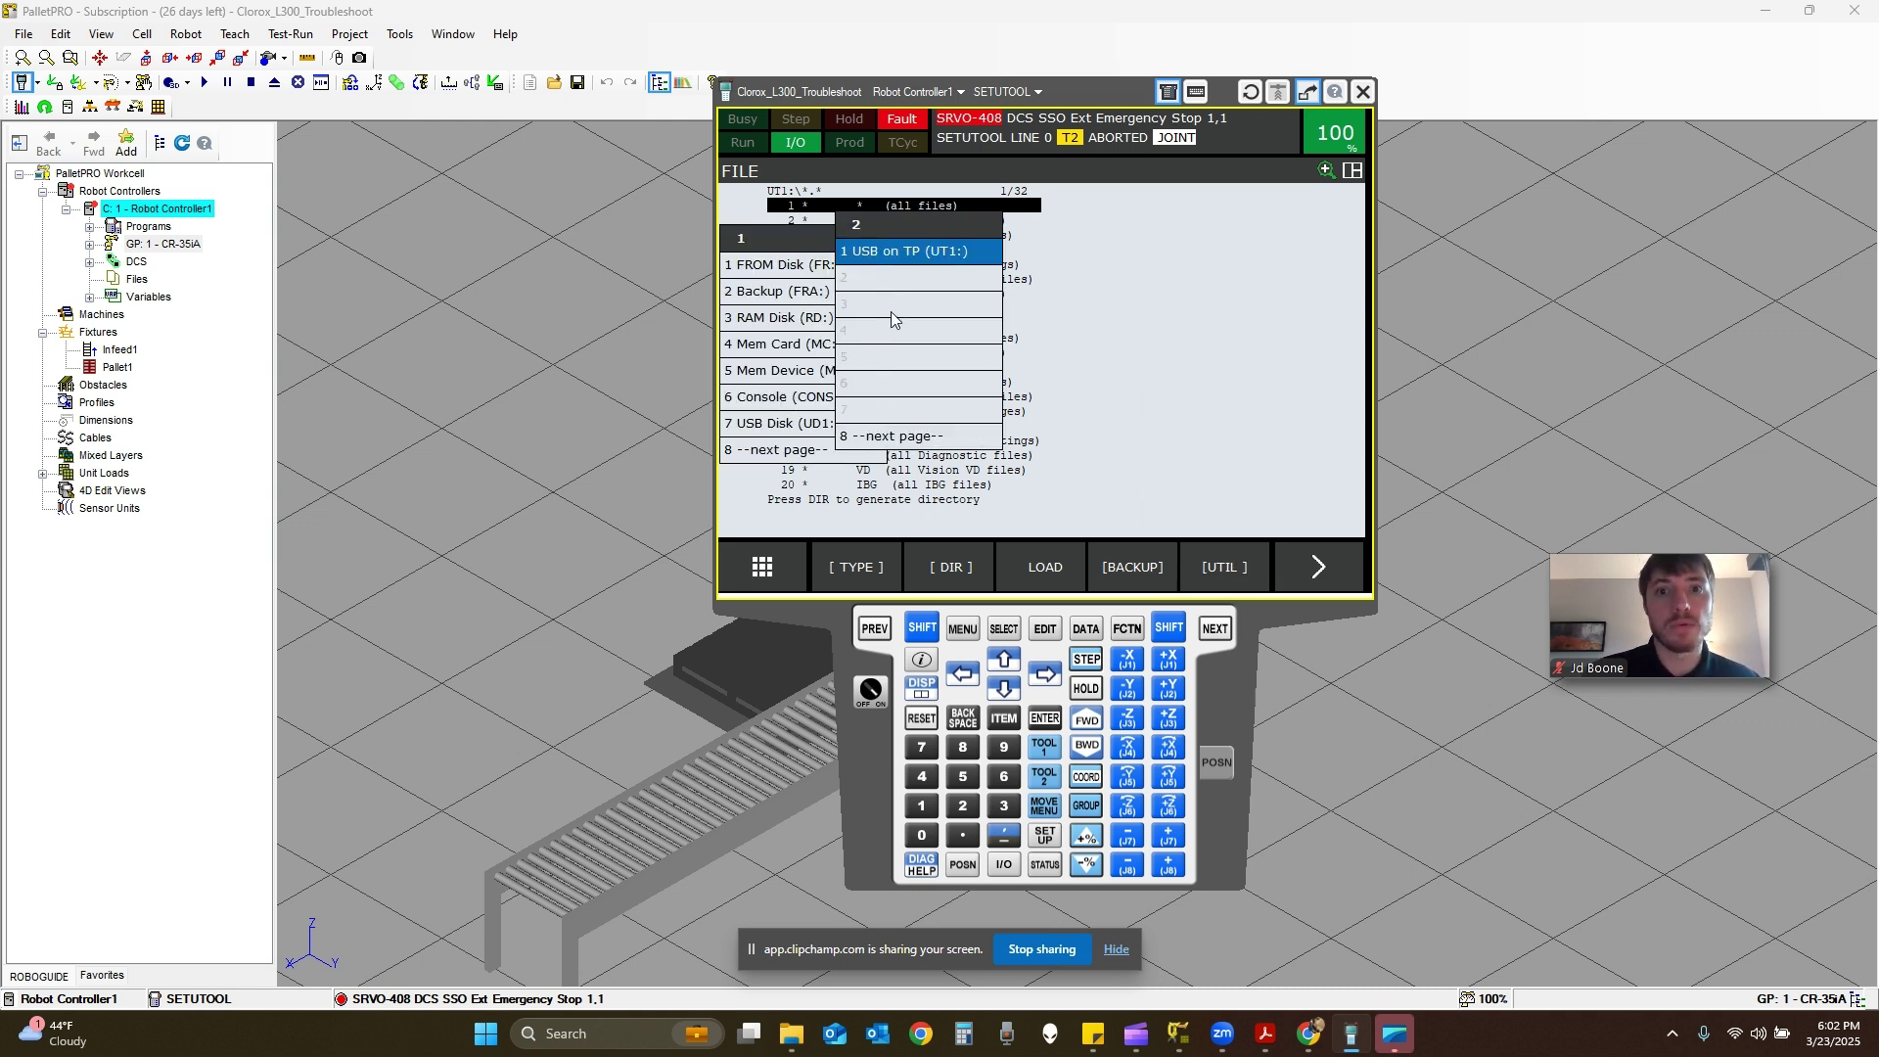
{"action": "left_click", "coordinate": [919, 257]}
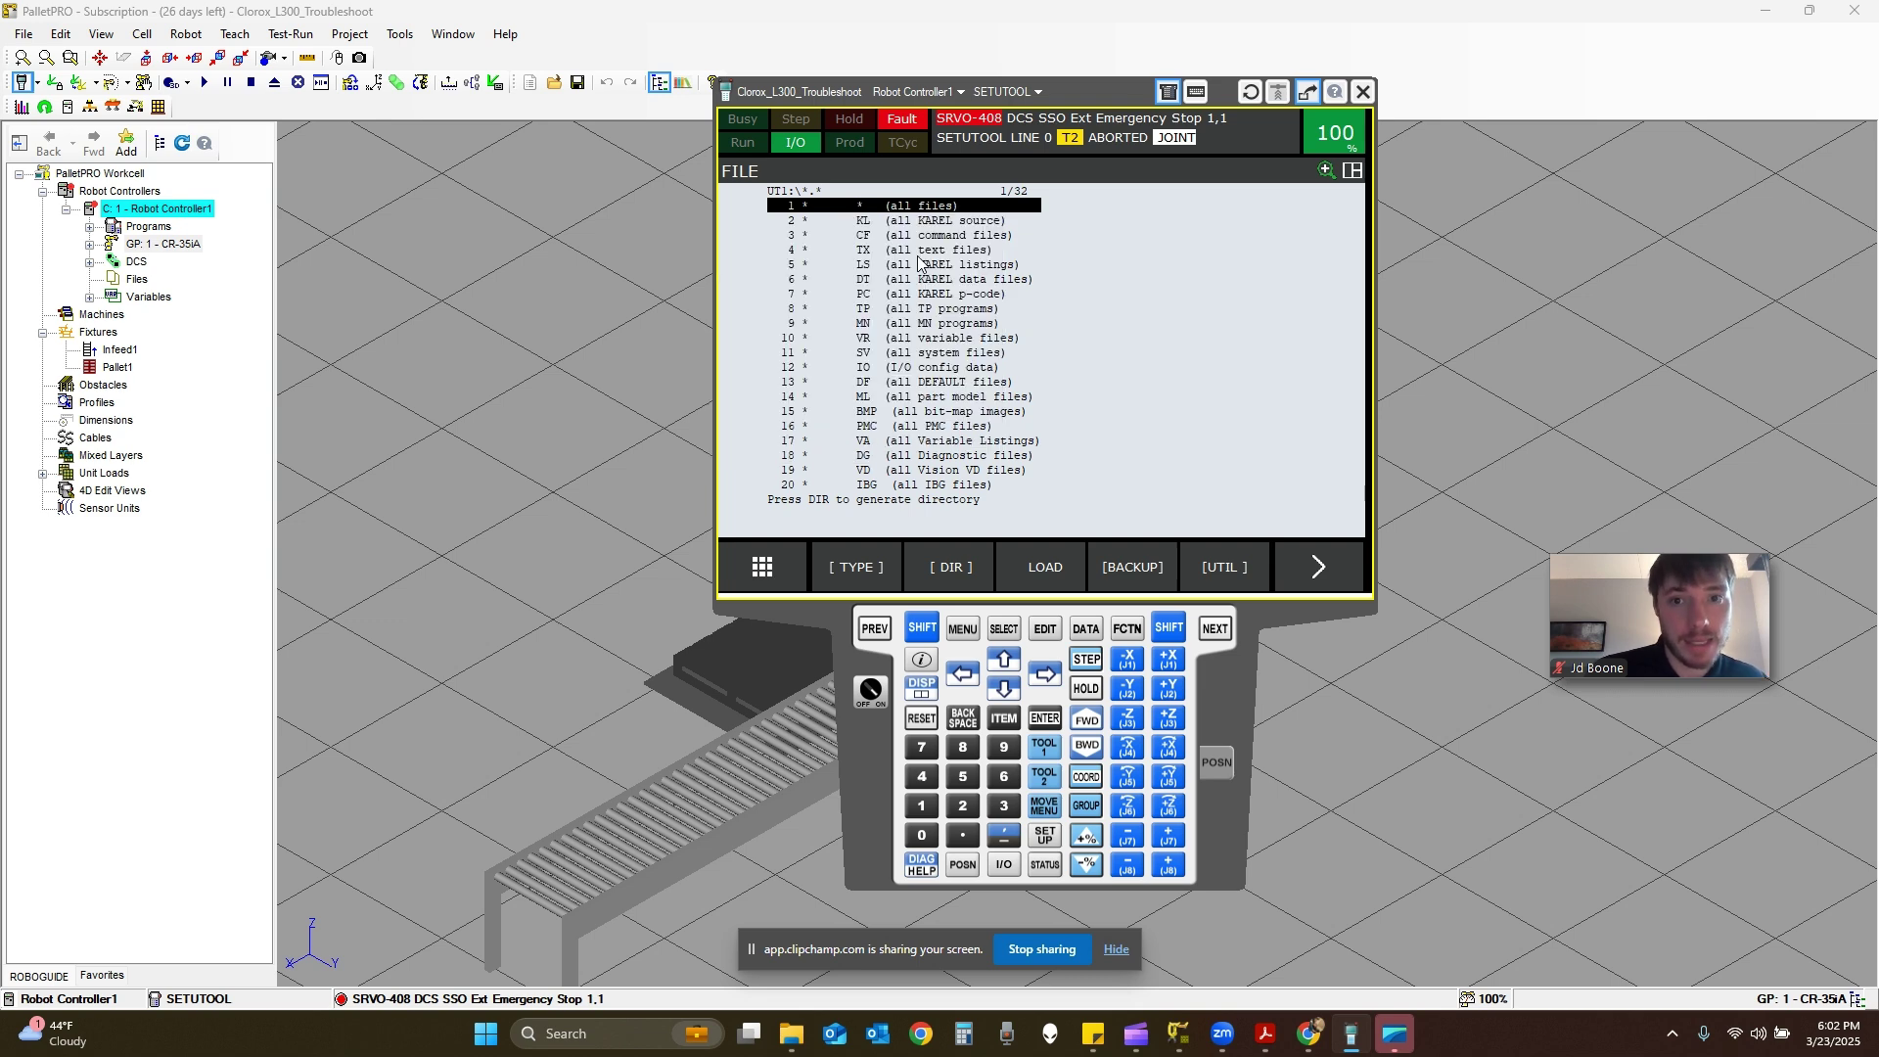
Reselect the USB on TP (UT1:) device on the File screen and check the device path above the file list.
{"action": "left_click", "coordinate": [1047, 720]}
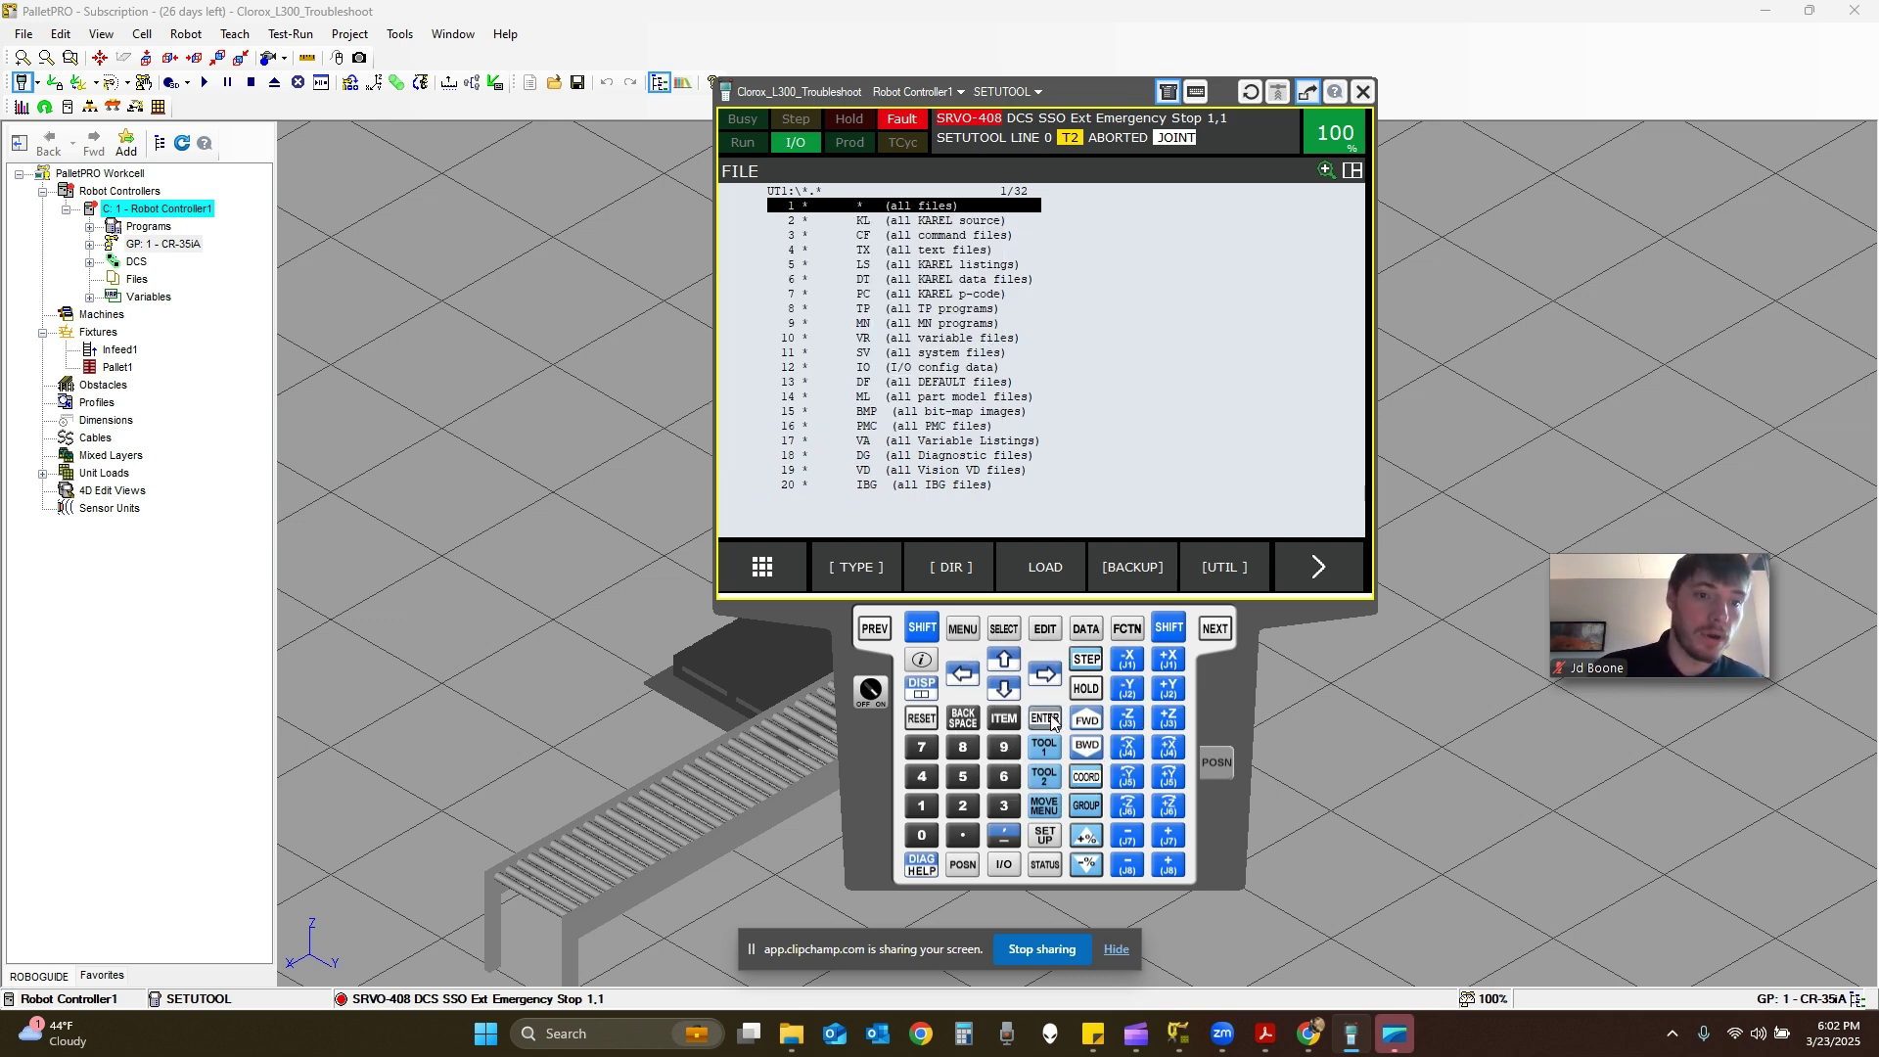
{"action": "left_click", "coordinate": [1047, 720]}
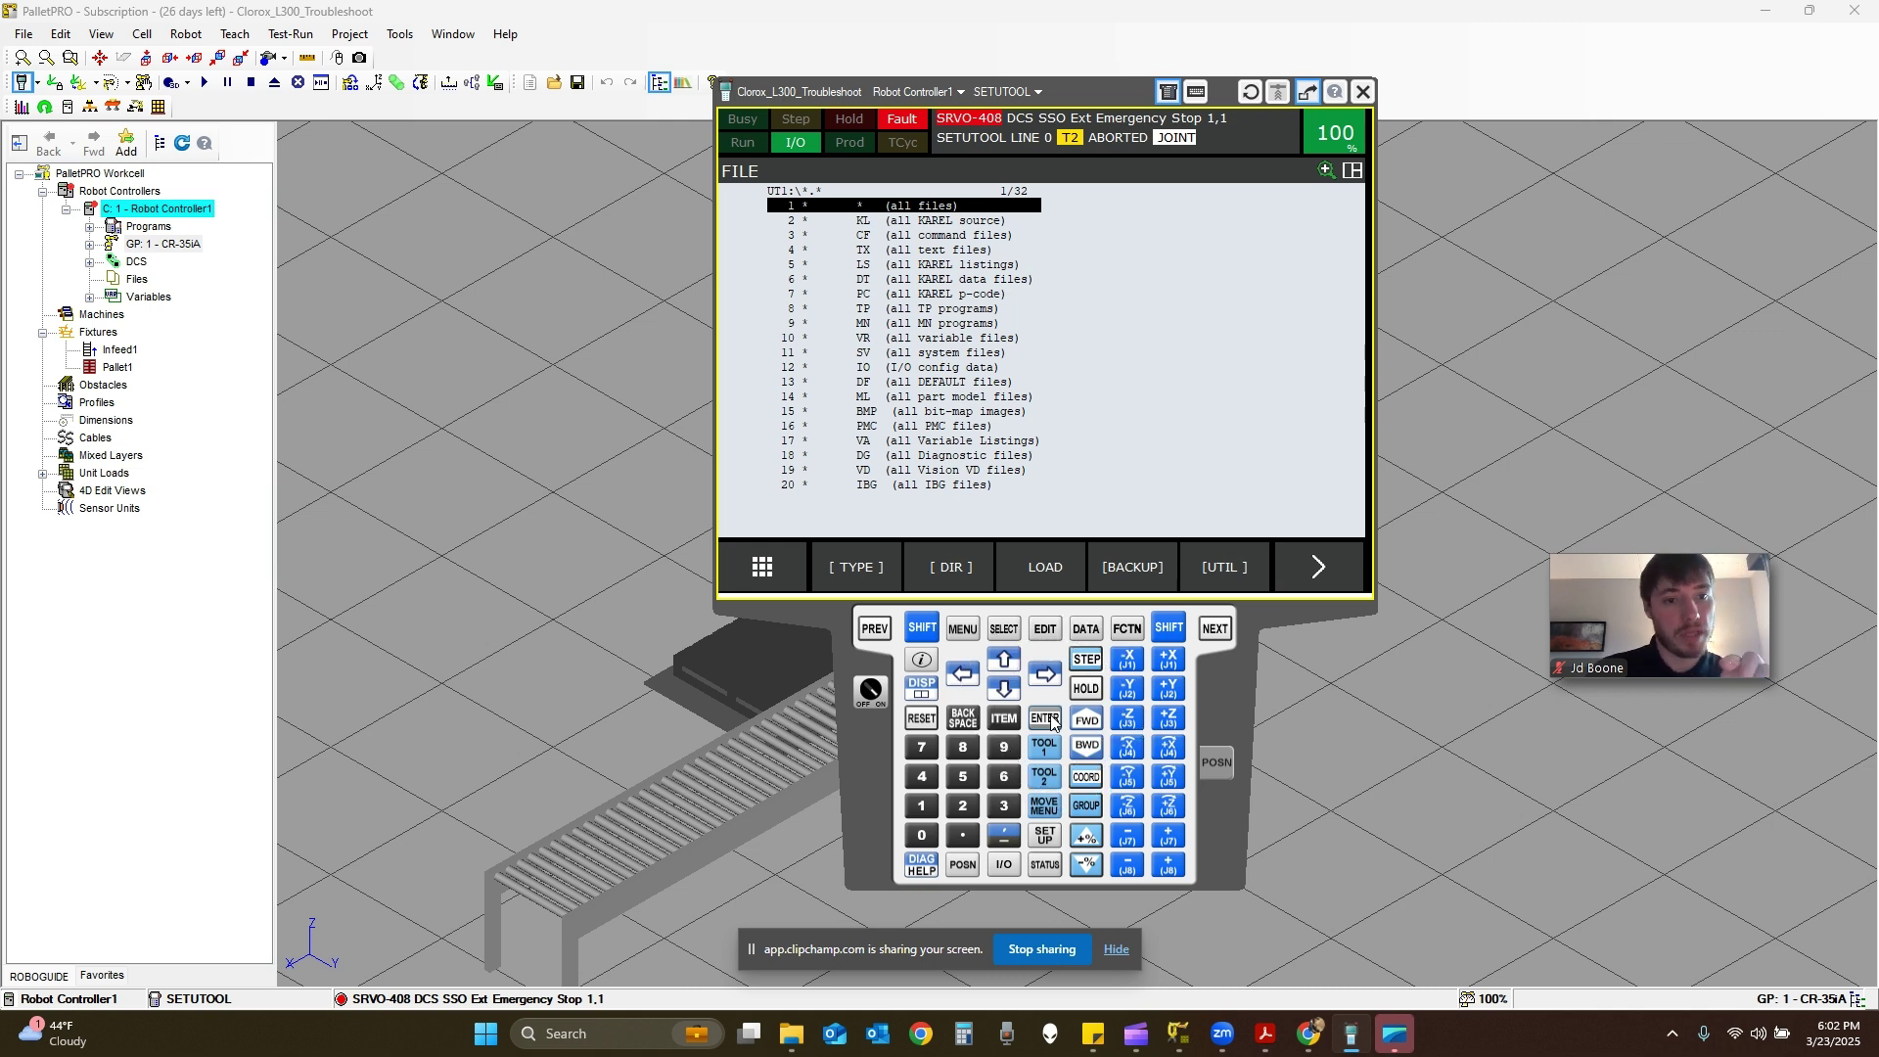
{"action": "left_click", "coordinate": [1046, 720]}
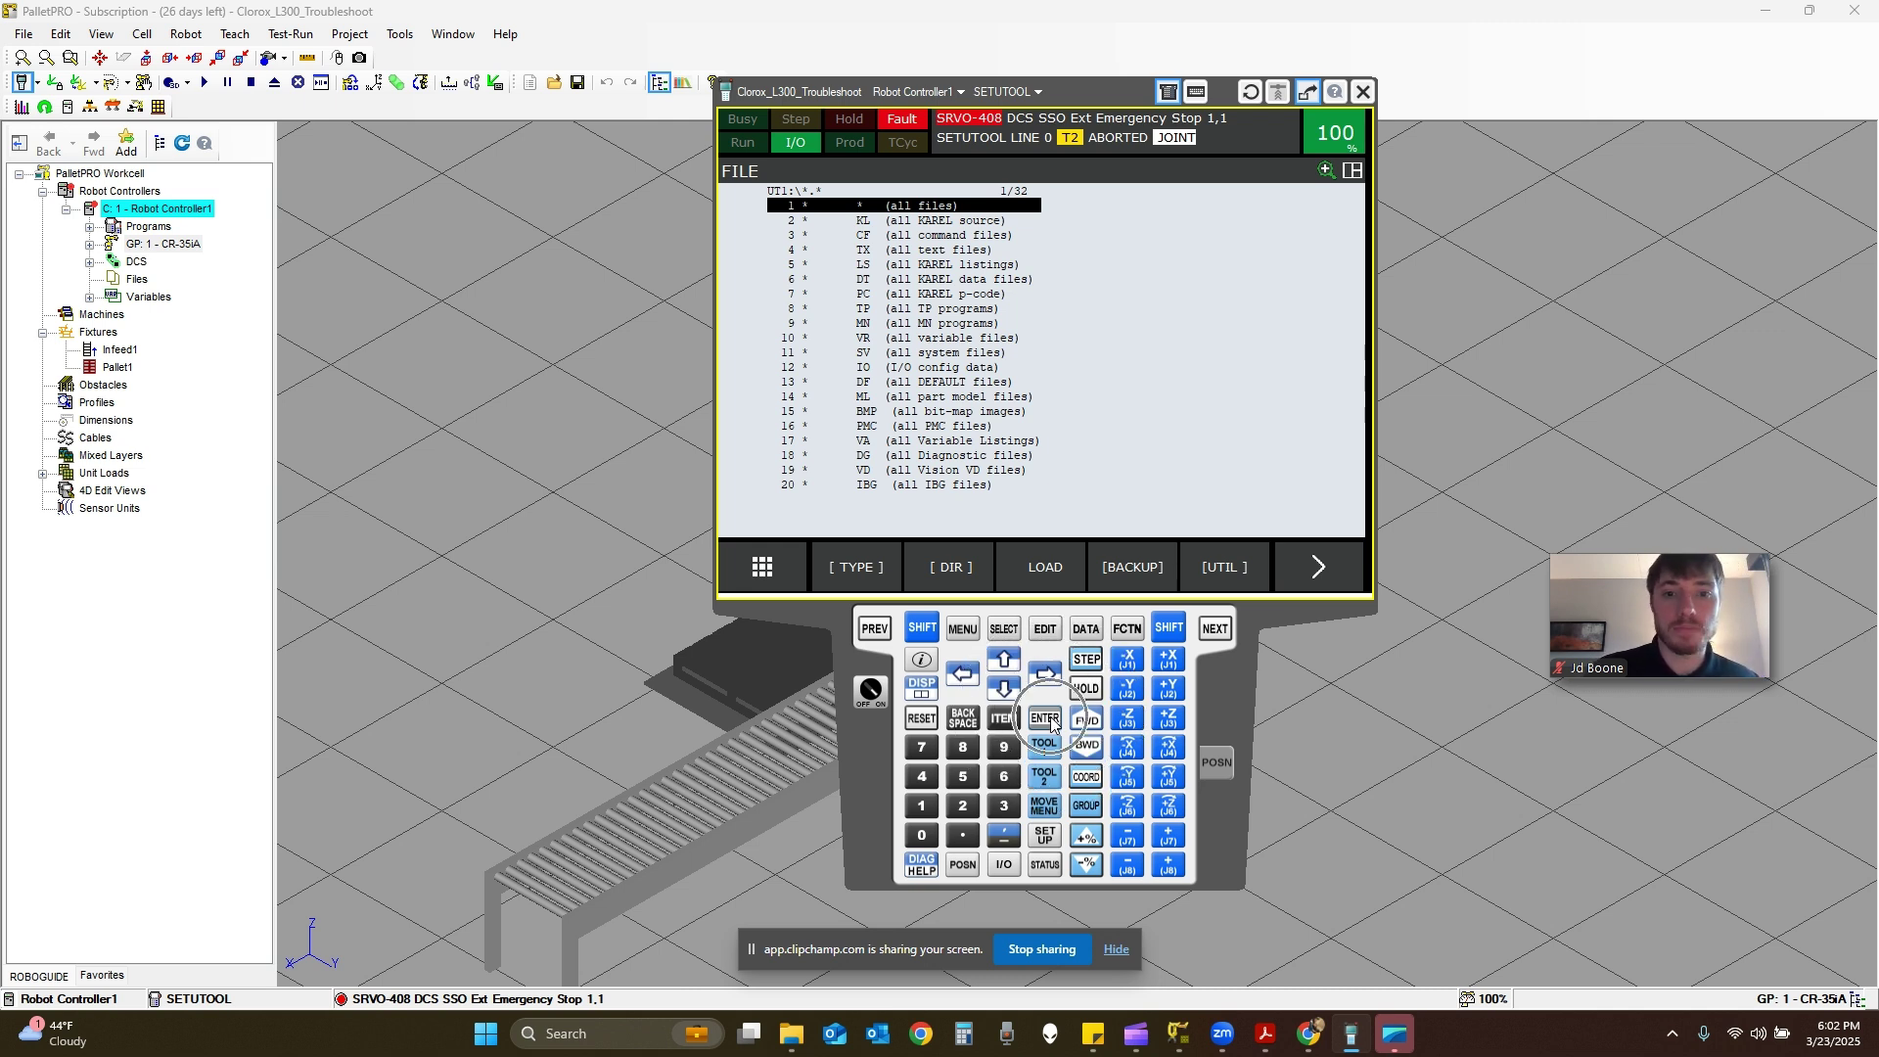
{"action": "left_click", "coordinate": [1047, 719]}
{"action": "left_click", "coordinate": [1243, 558]}
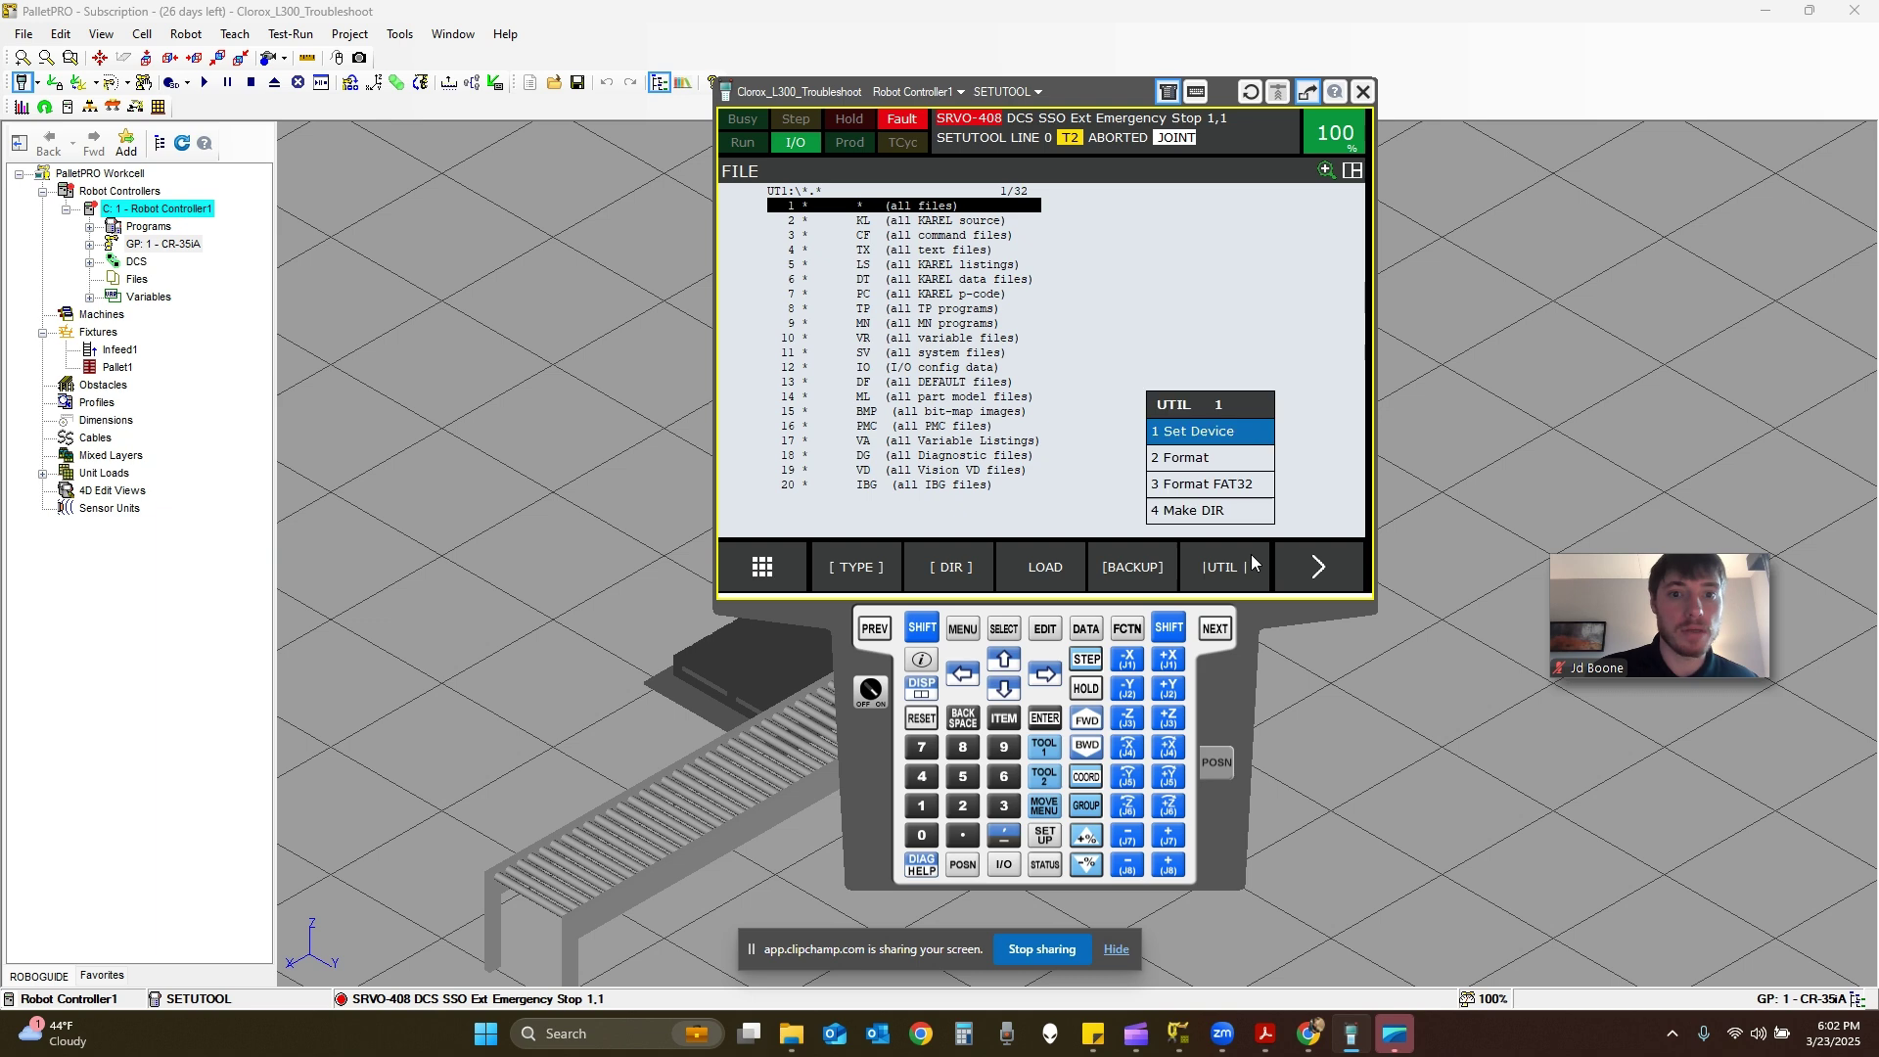
{"action": "left_click", "coordinate": [1182, 426]}
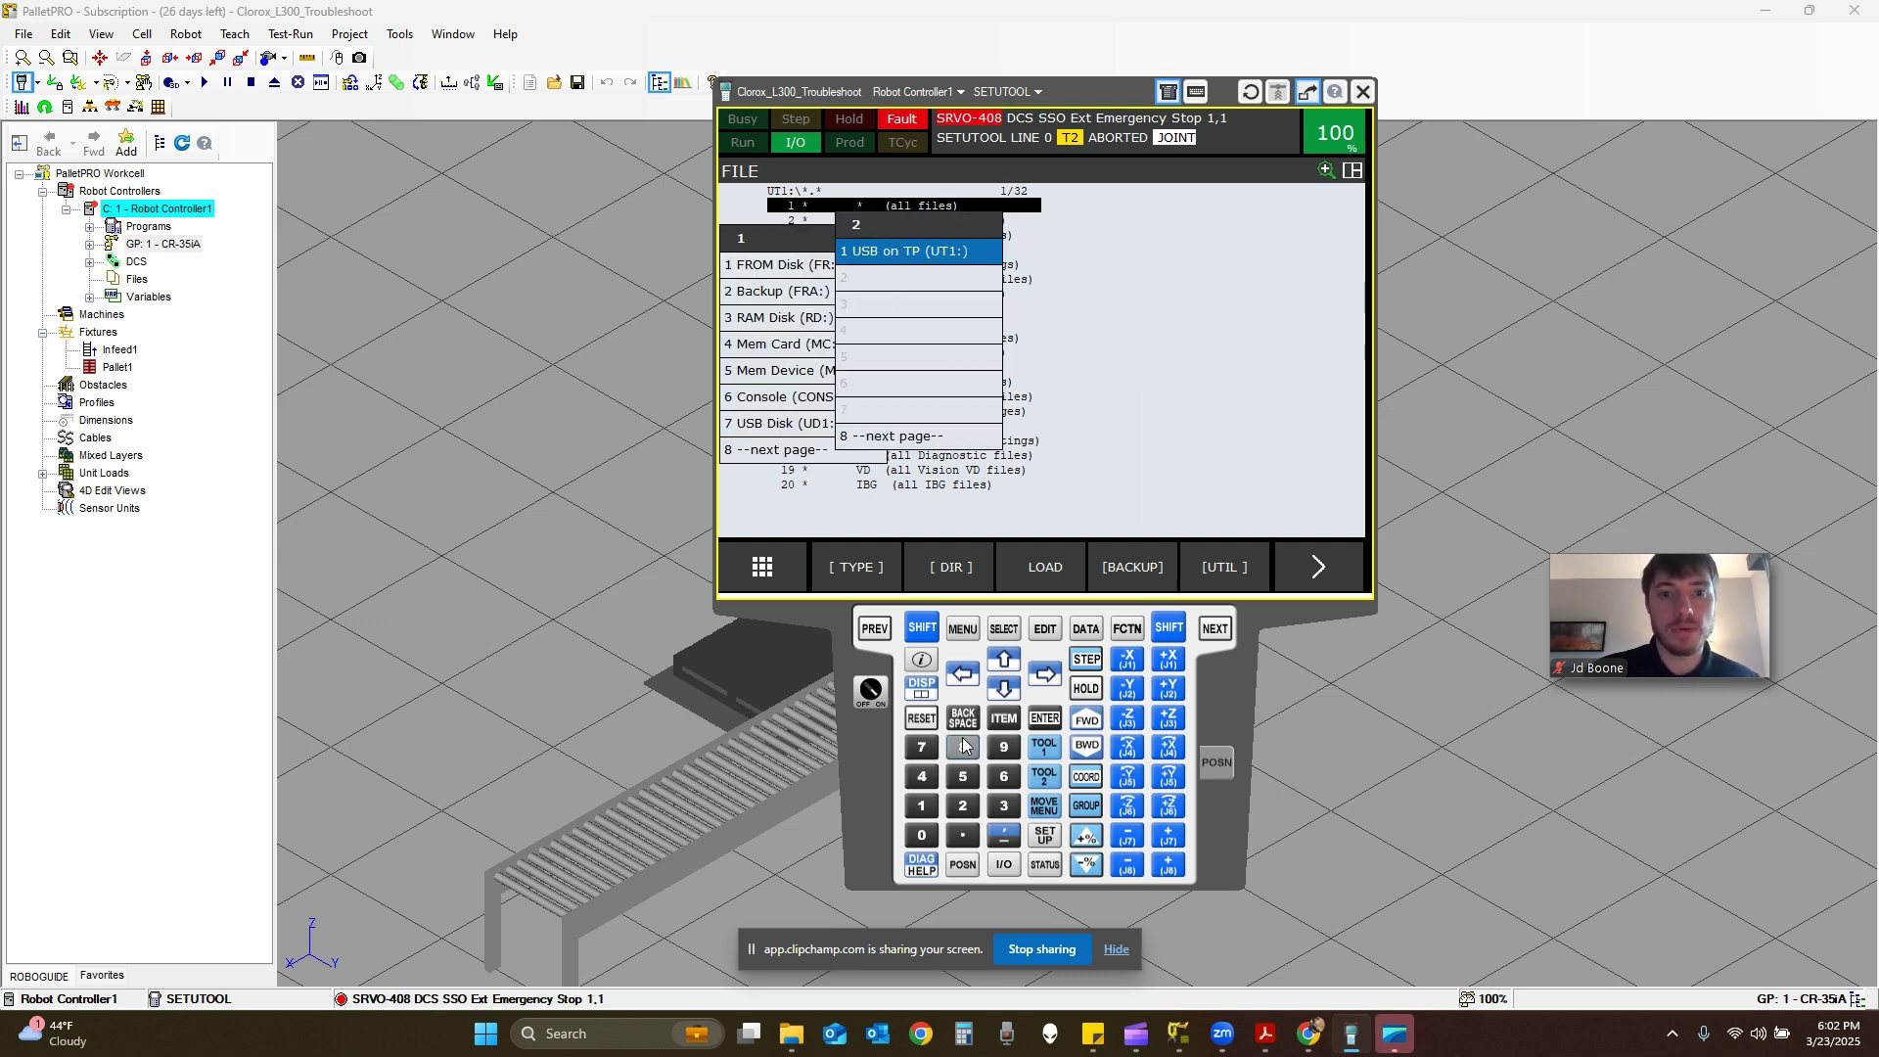
{"action": "left_click", "coordinate": [1044, 719]}
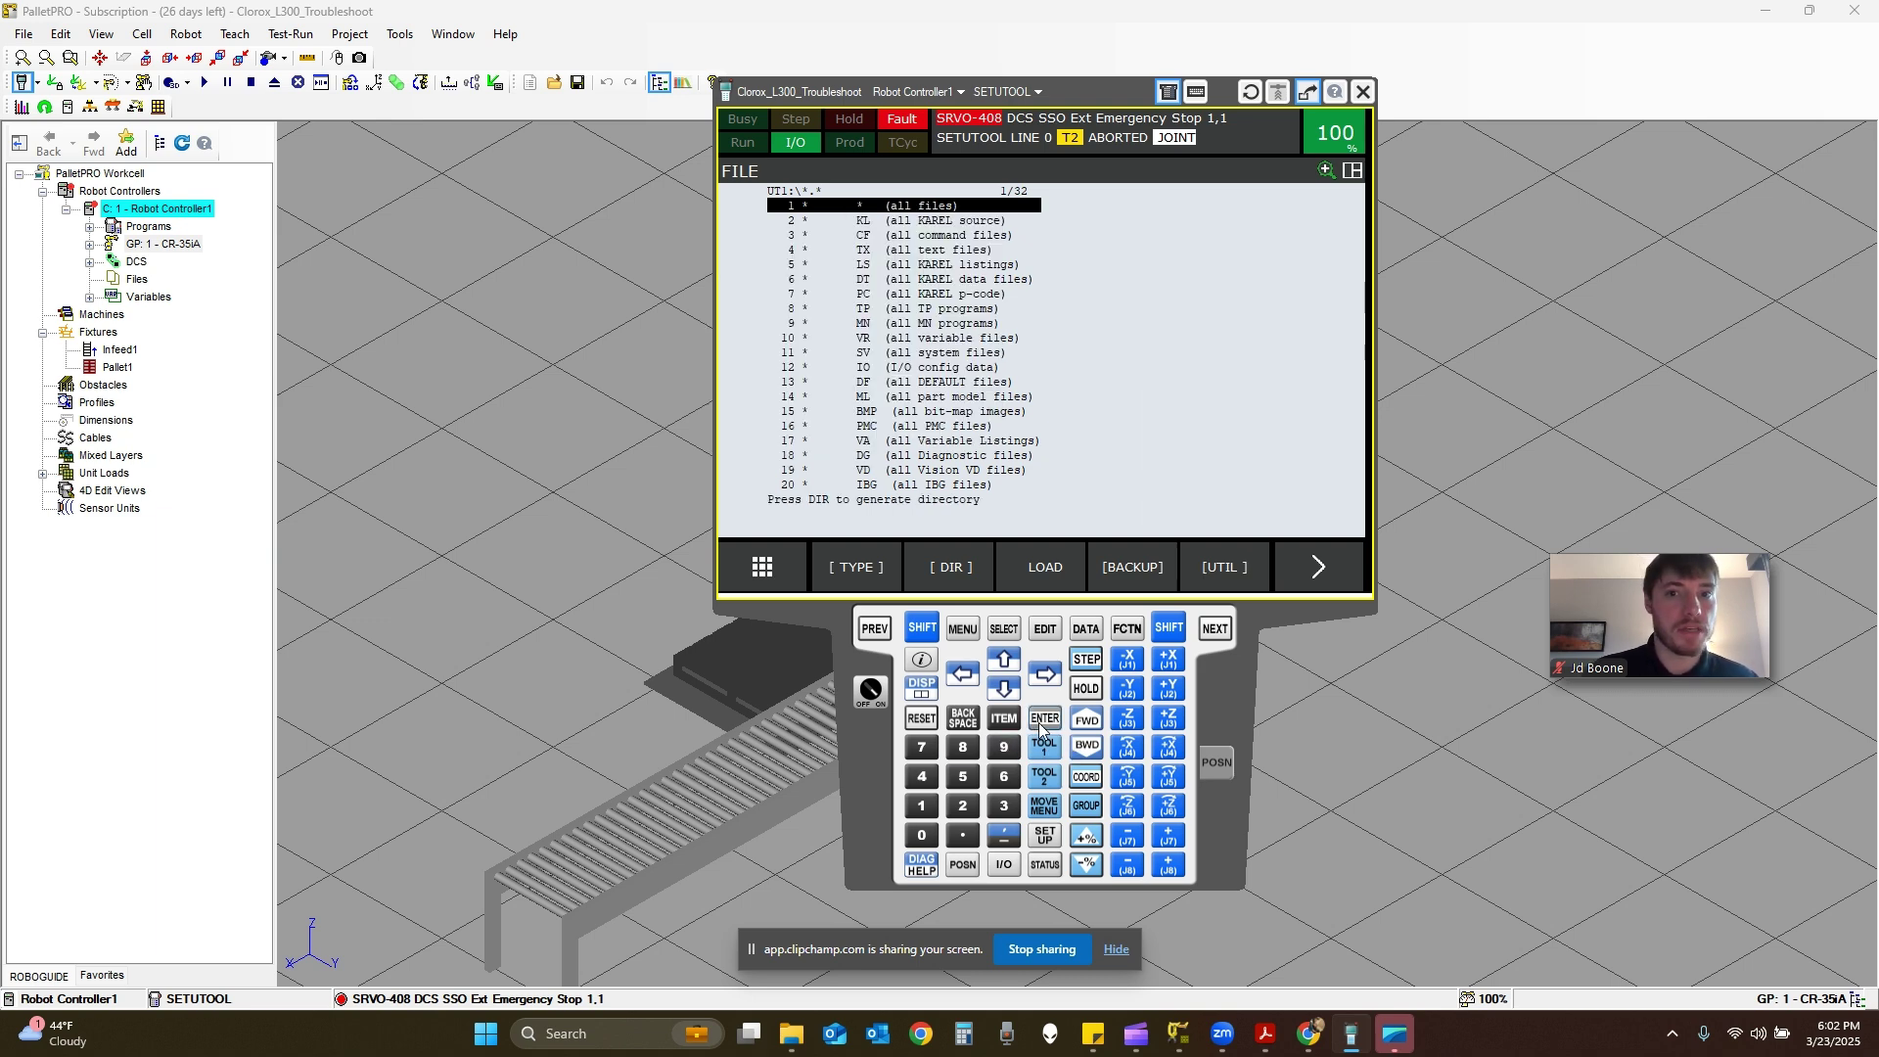
{"action": "left_click", "coordinate": [781, 206]}
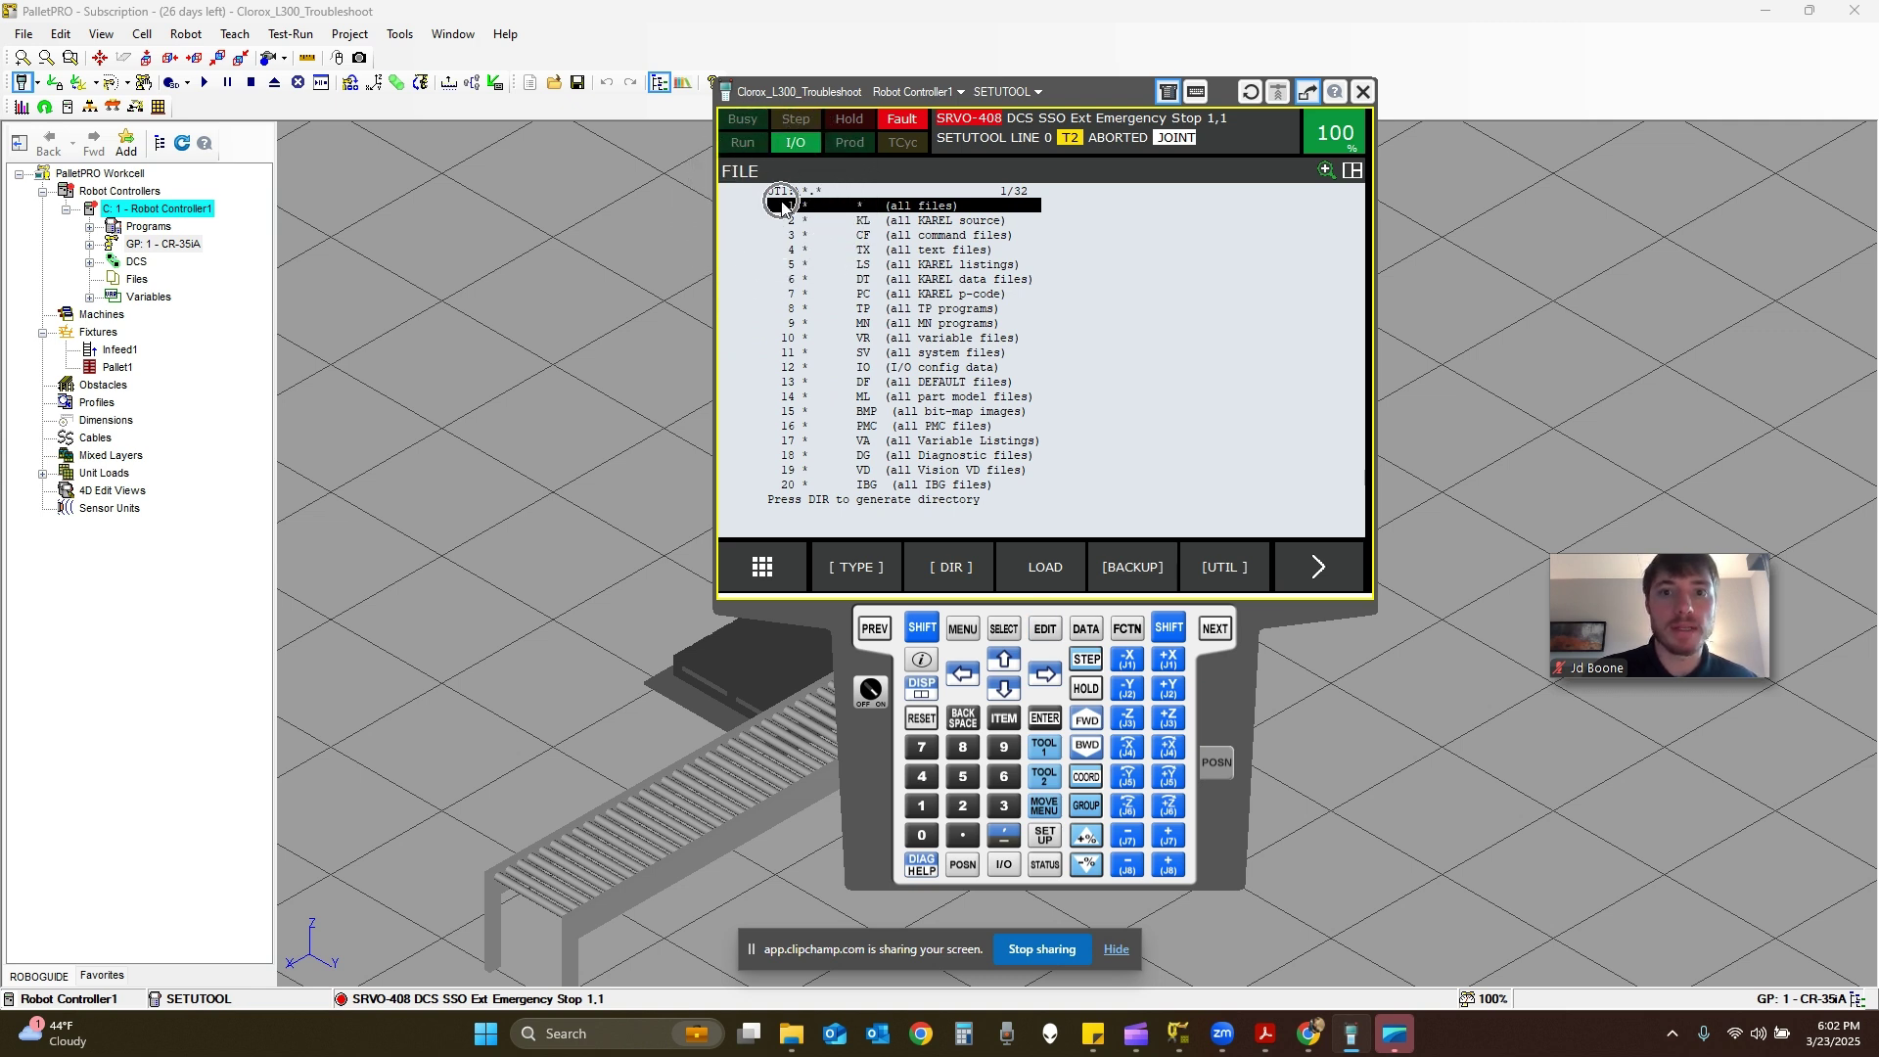
Make a new directory named Robot1 on the UT1: device, entering the name with the software keyboard.
{"action": "left_click", "coordinate": [1229, 573]}
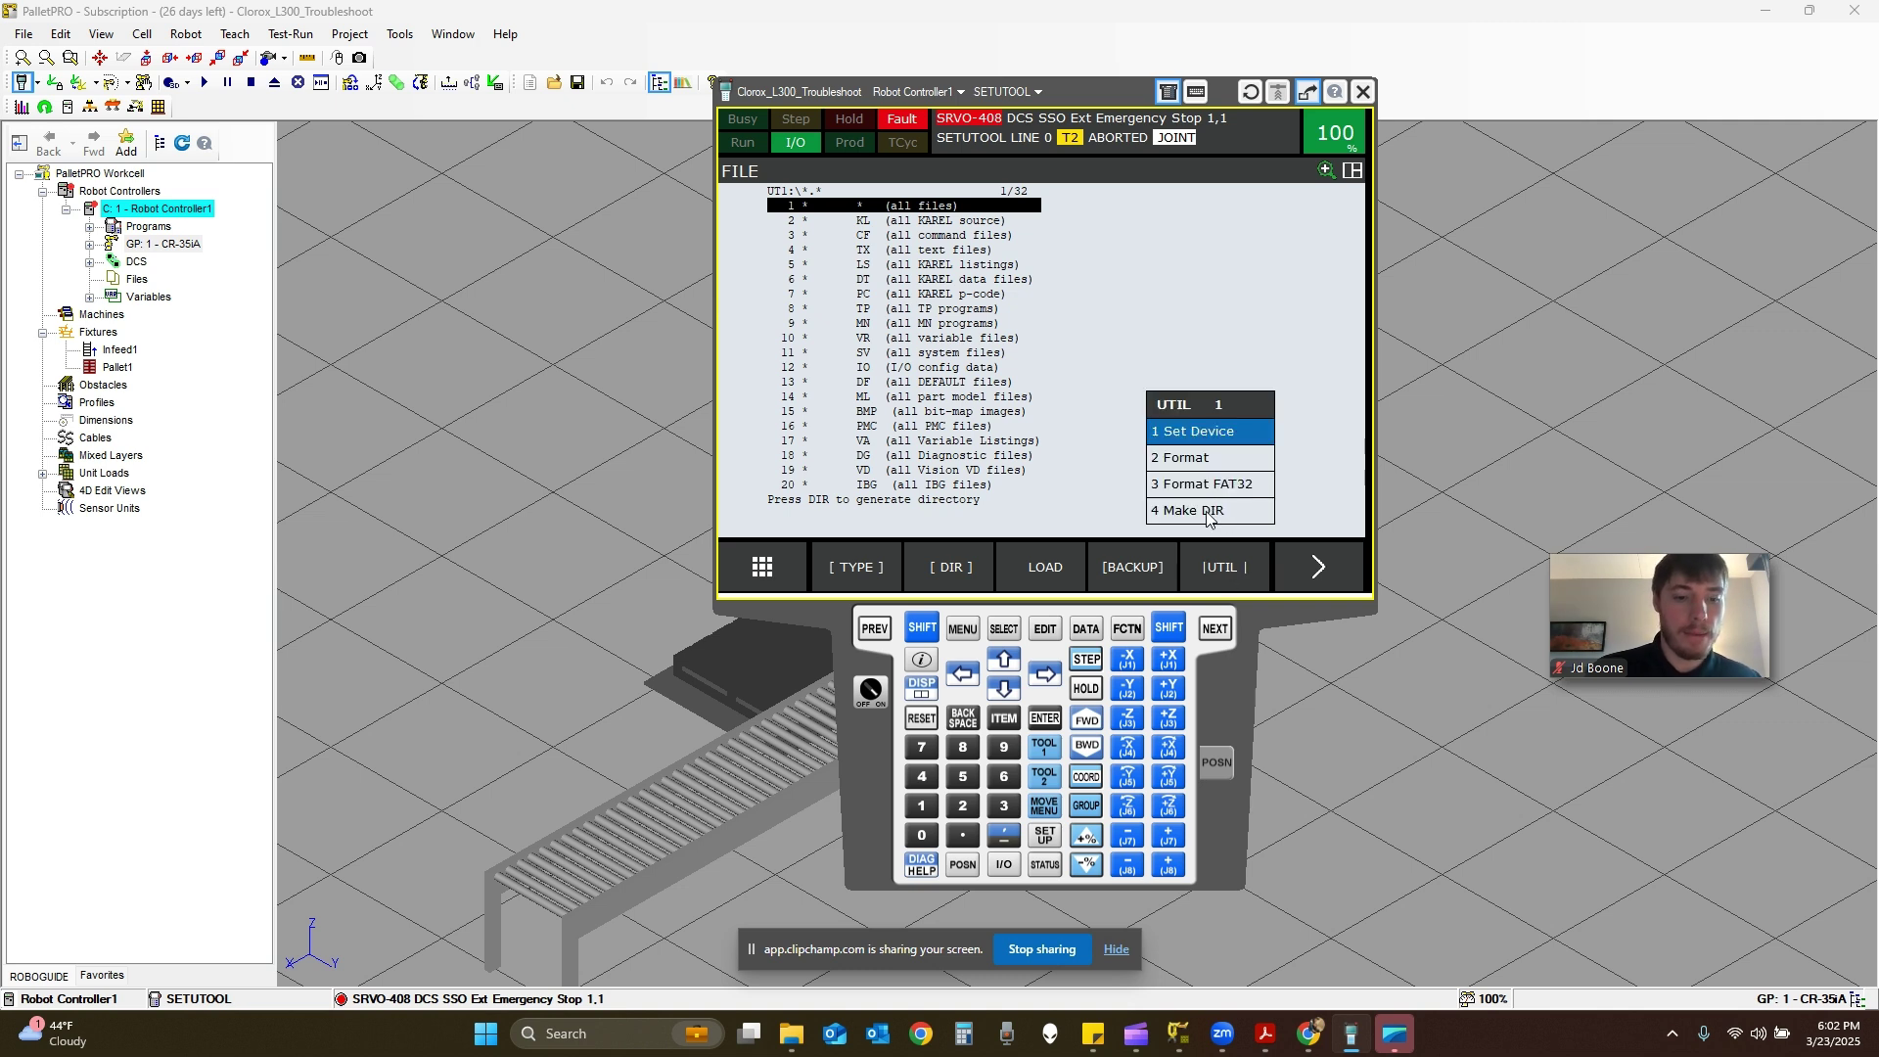
{"action": "left_click", "coordinate": [1210, 513]}
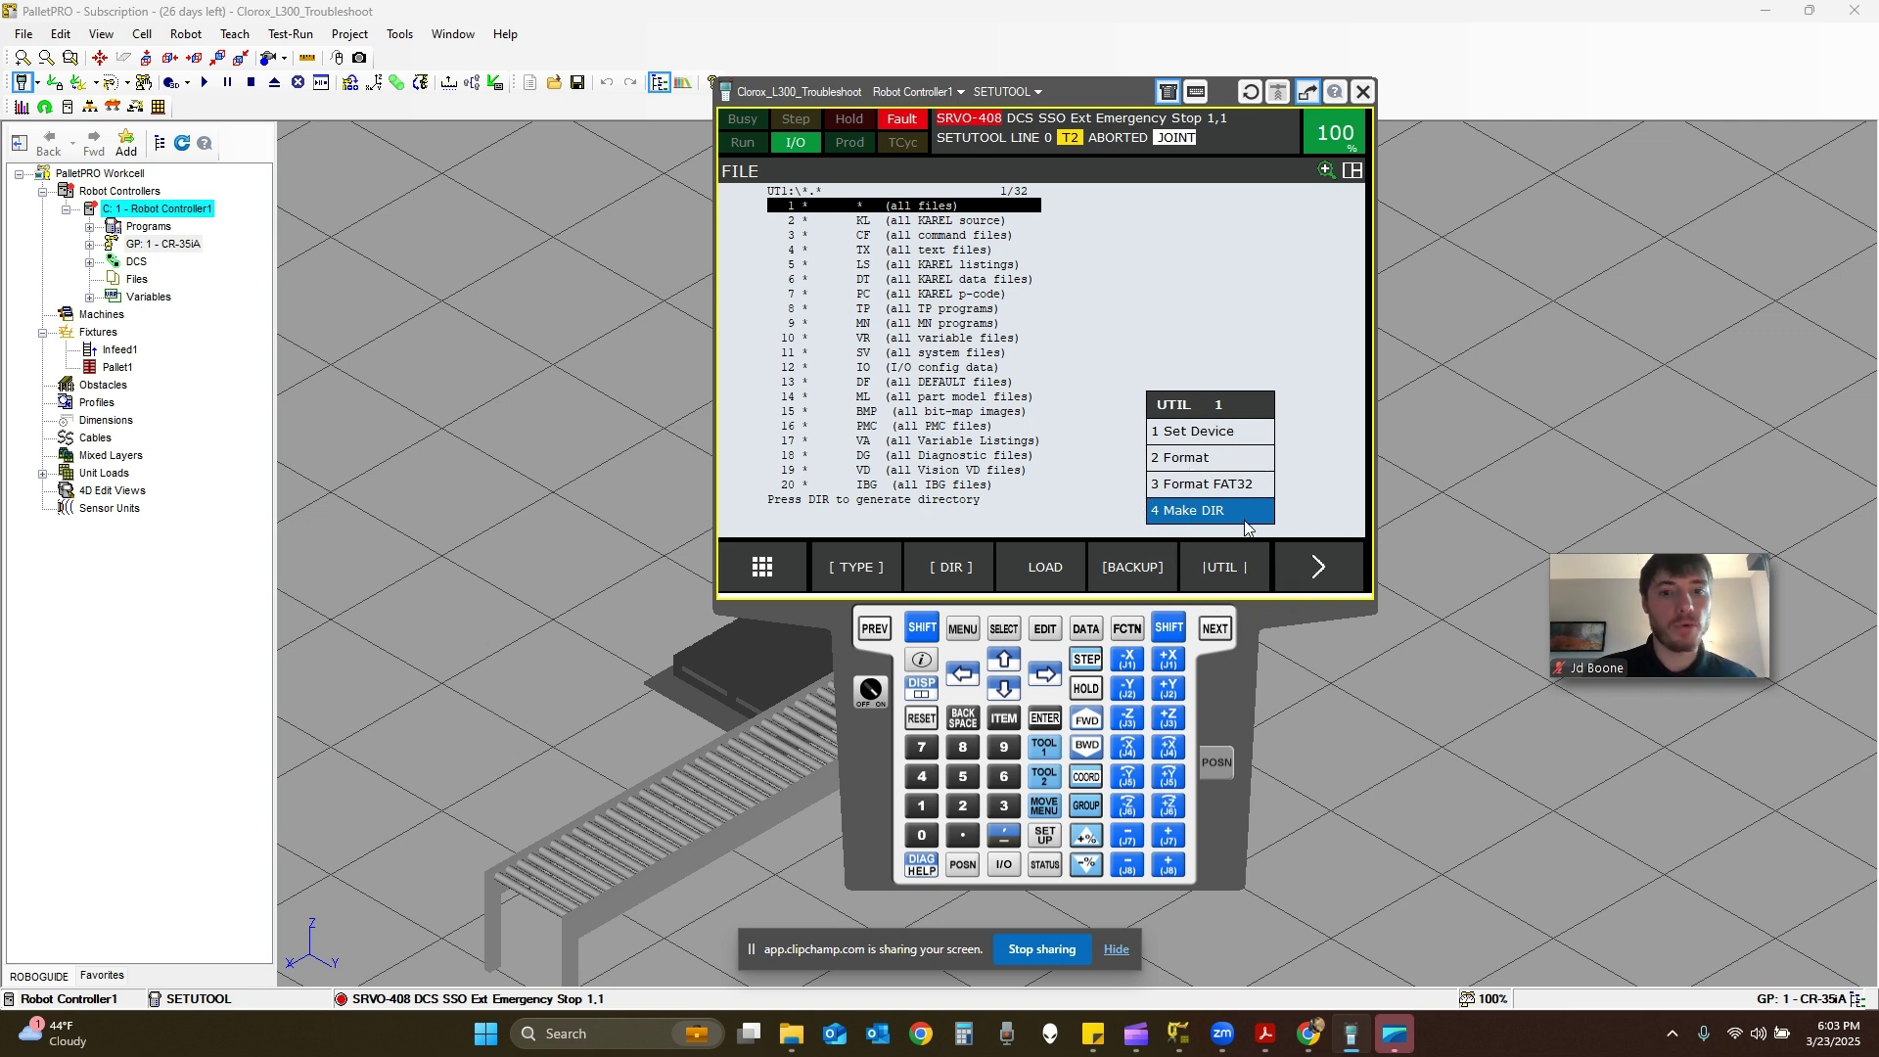
{"action": "left_click", "coordinate": [1045, 718]}
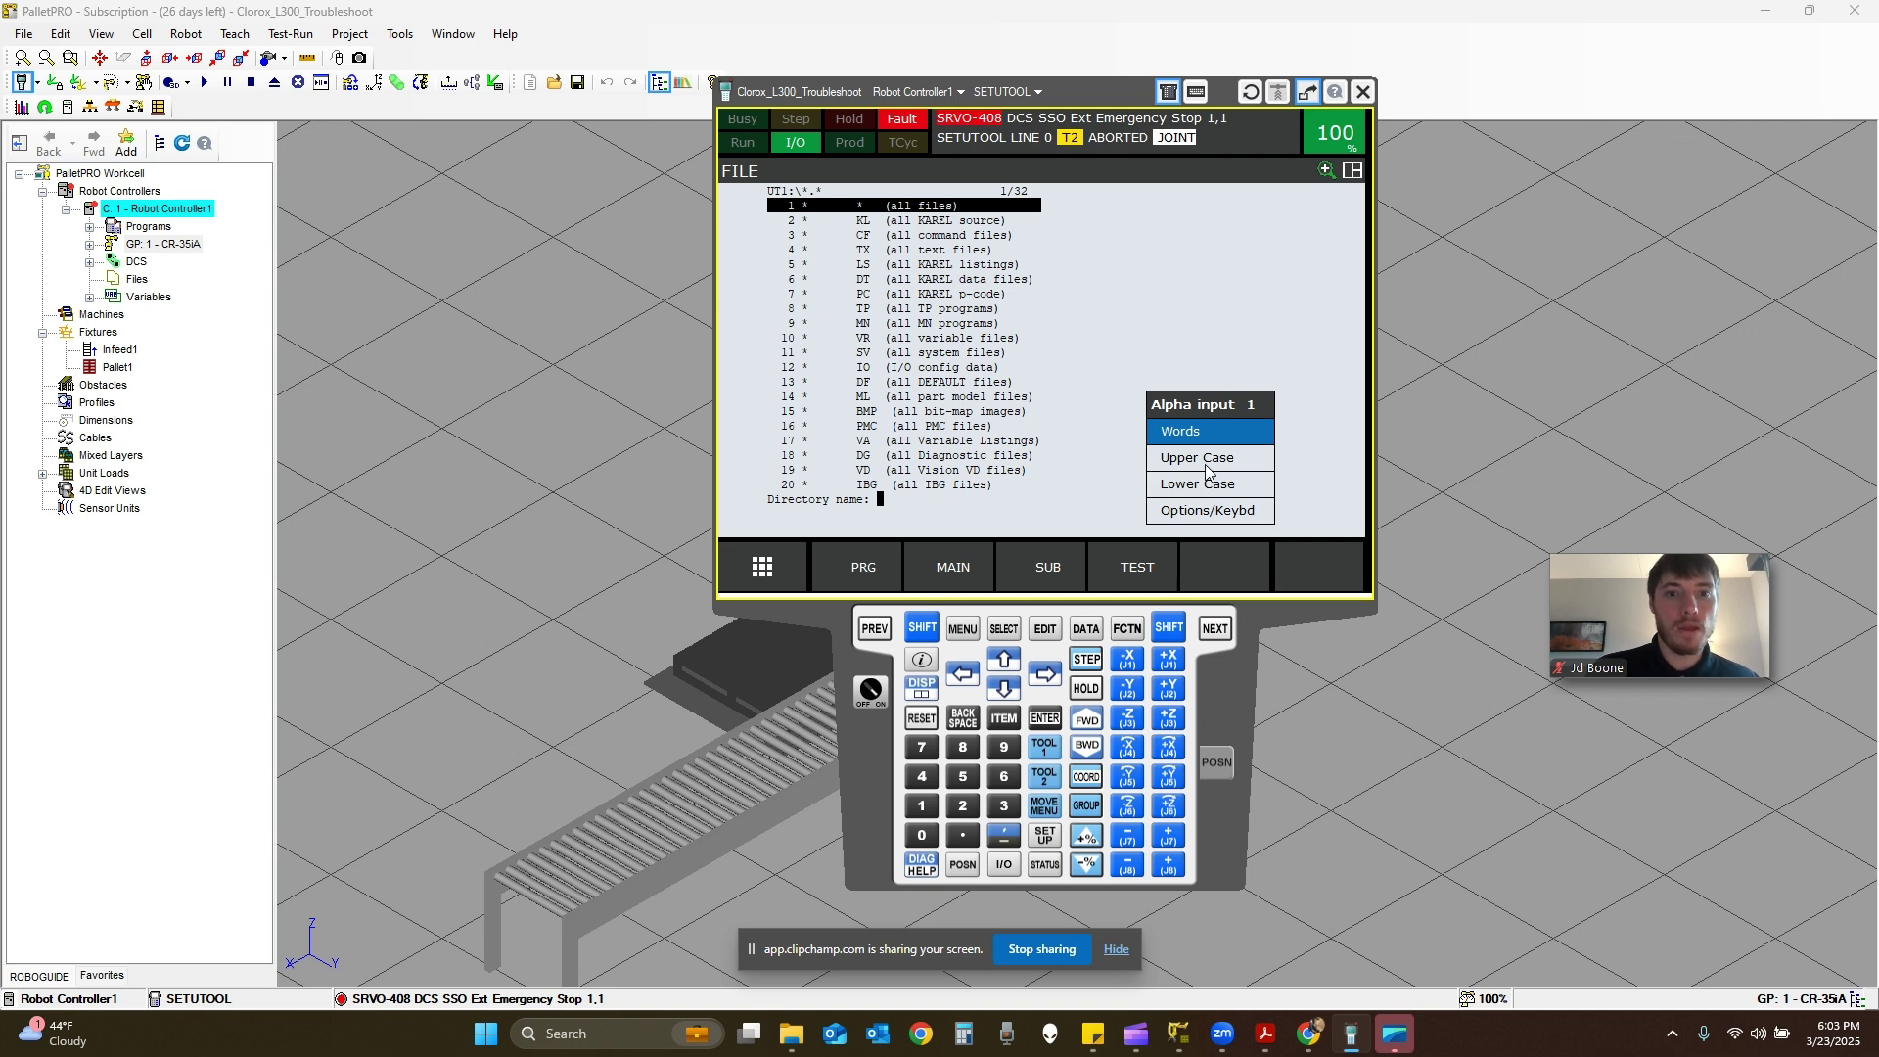
{"action": "key", "text": "Down"}
{"action": "key", "text": "Down"}
{"action": "key", "text": "Down"}
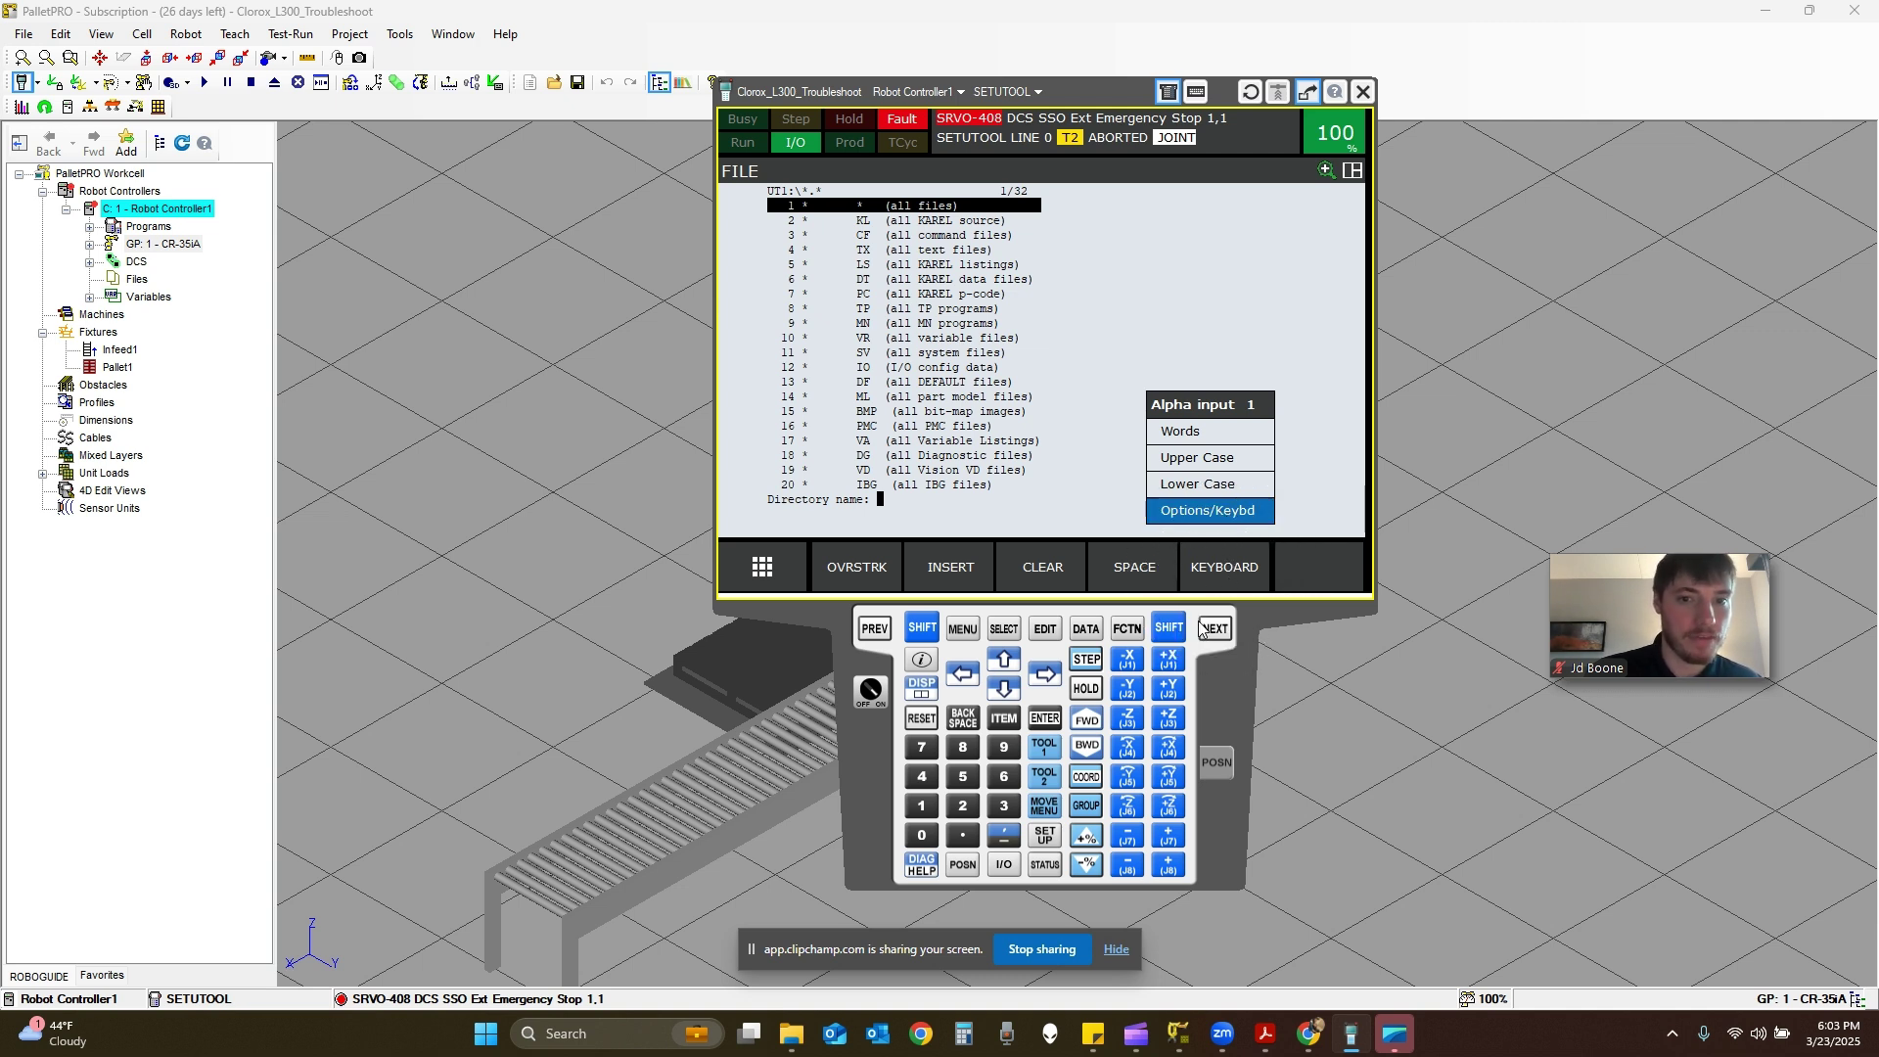
{"action": "left_click", "coordinate": [1057, 719]}
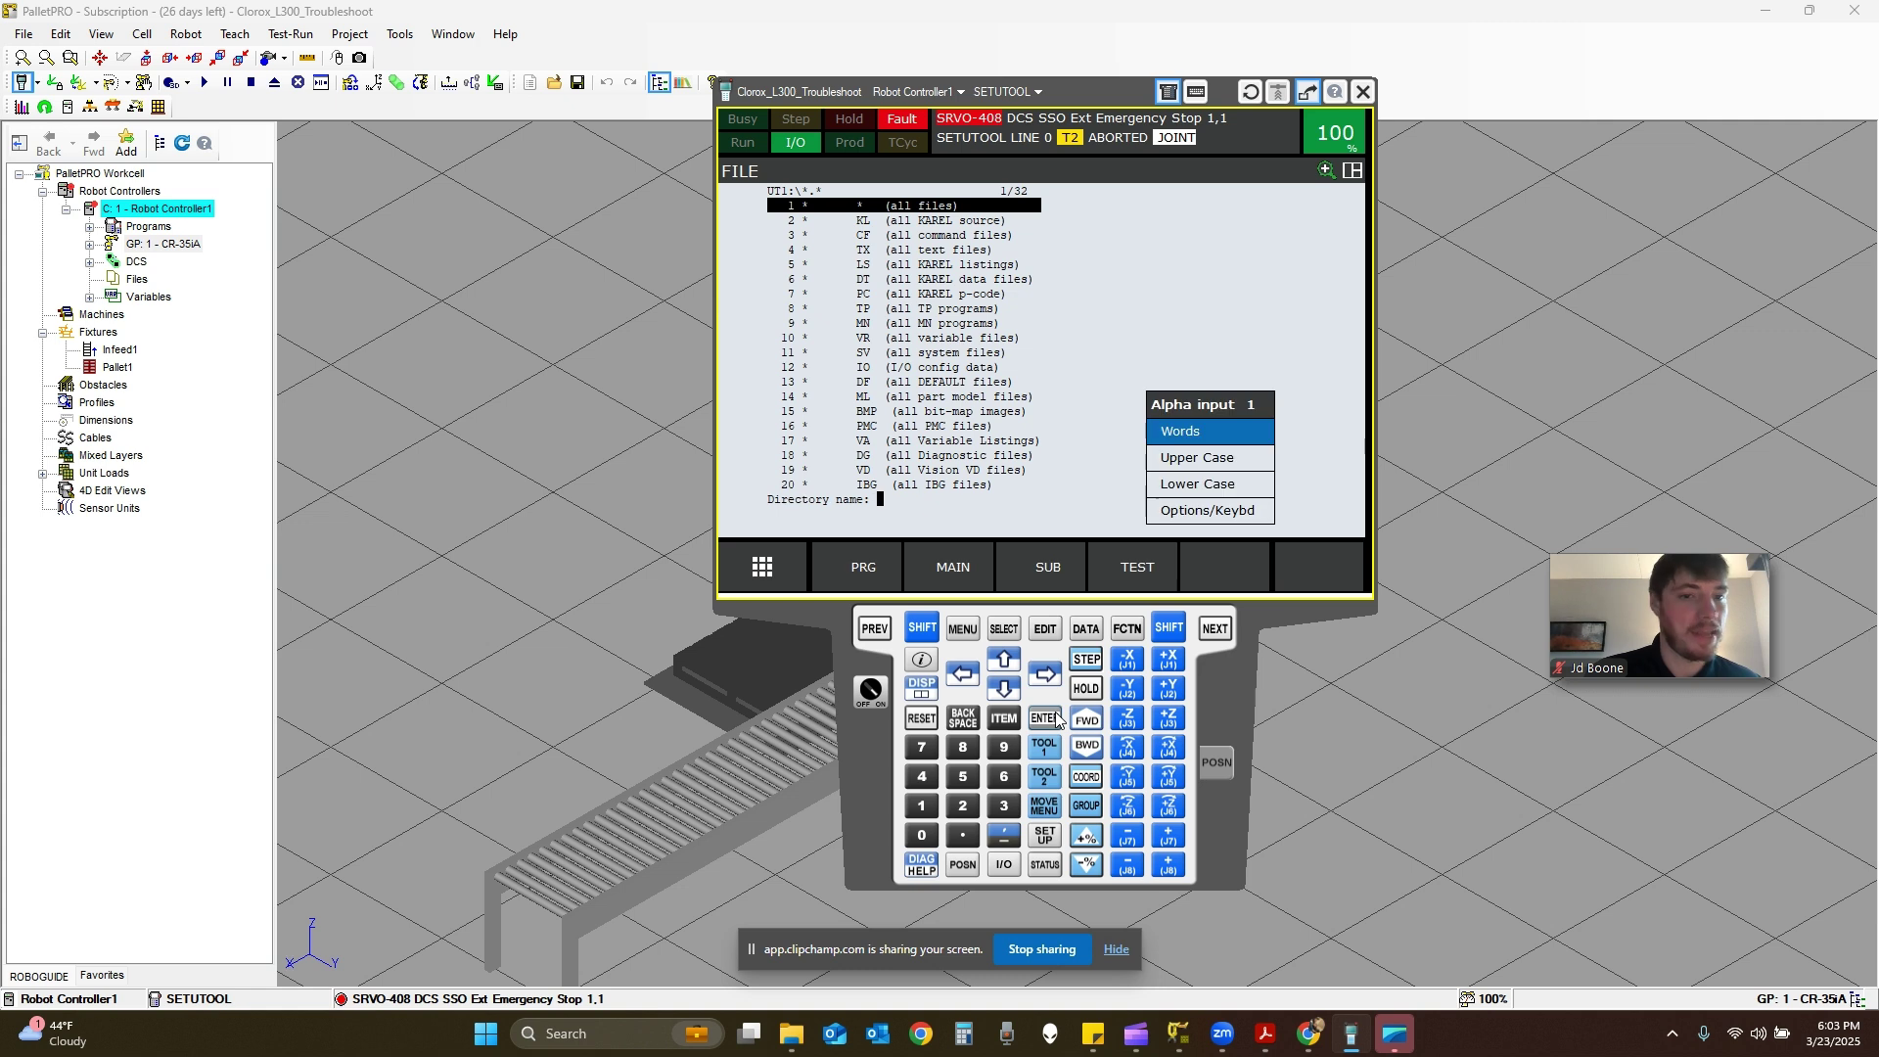
{"action": "left_click", "coordinate": [1057, 719]}
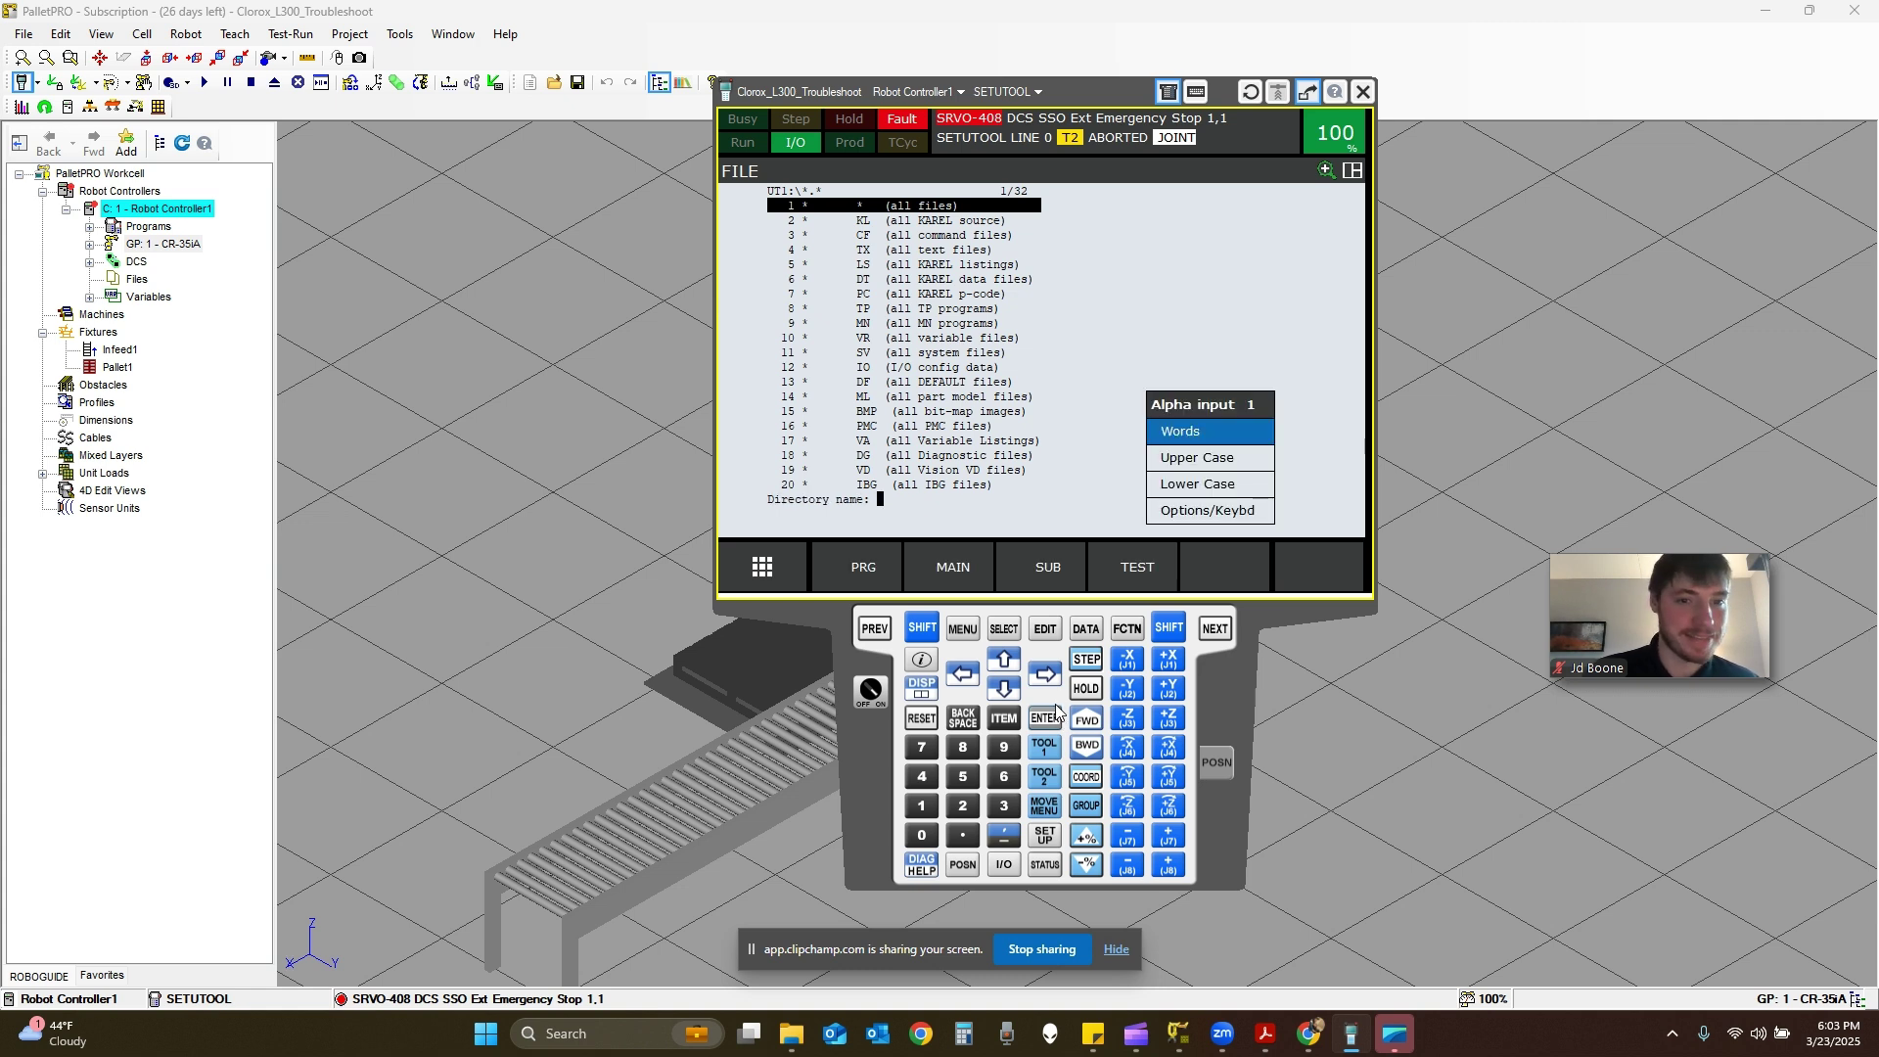
{"action": "left_click", "coordinate": [1218, 513]}
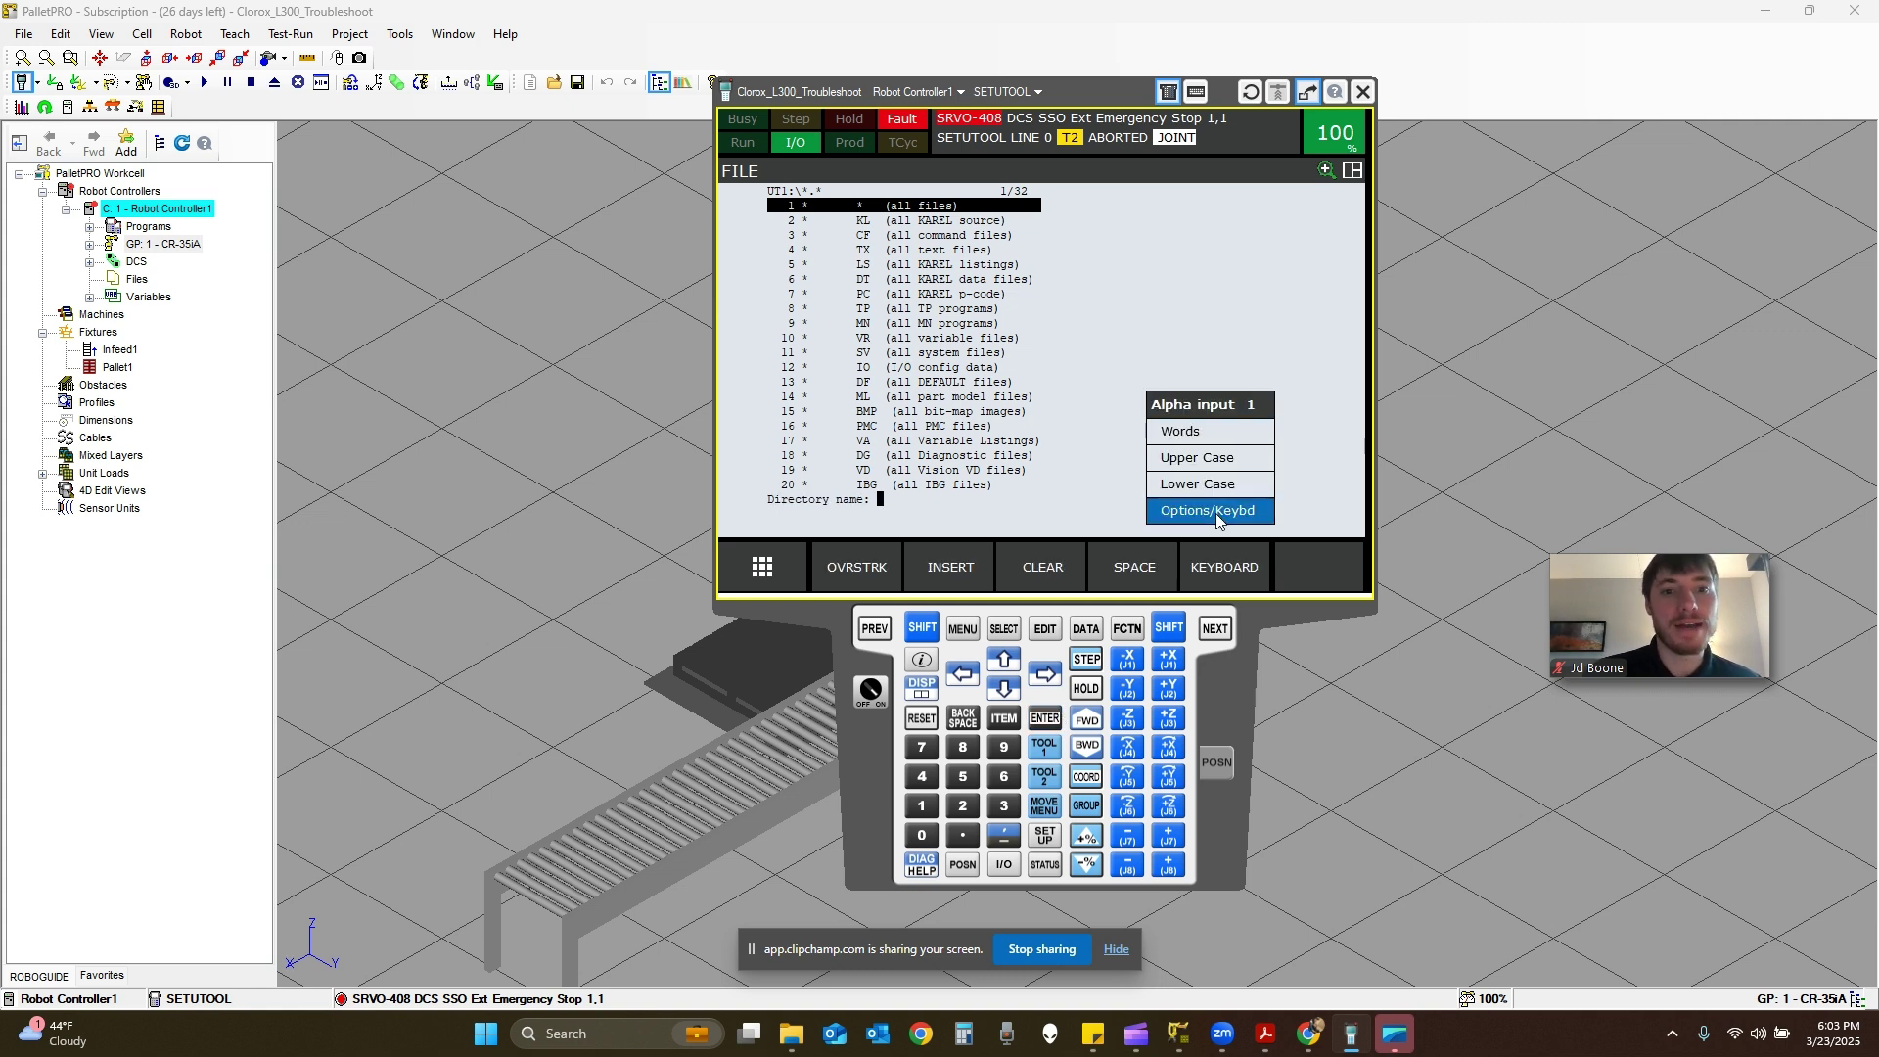
{"action": "left_click", "coordinate": [1225, 572]}
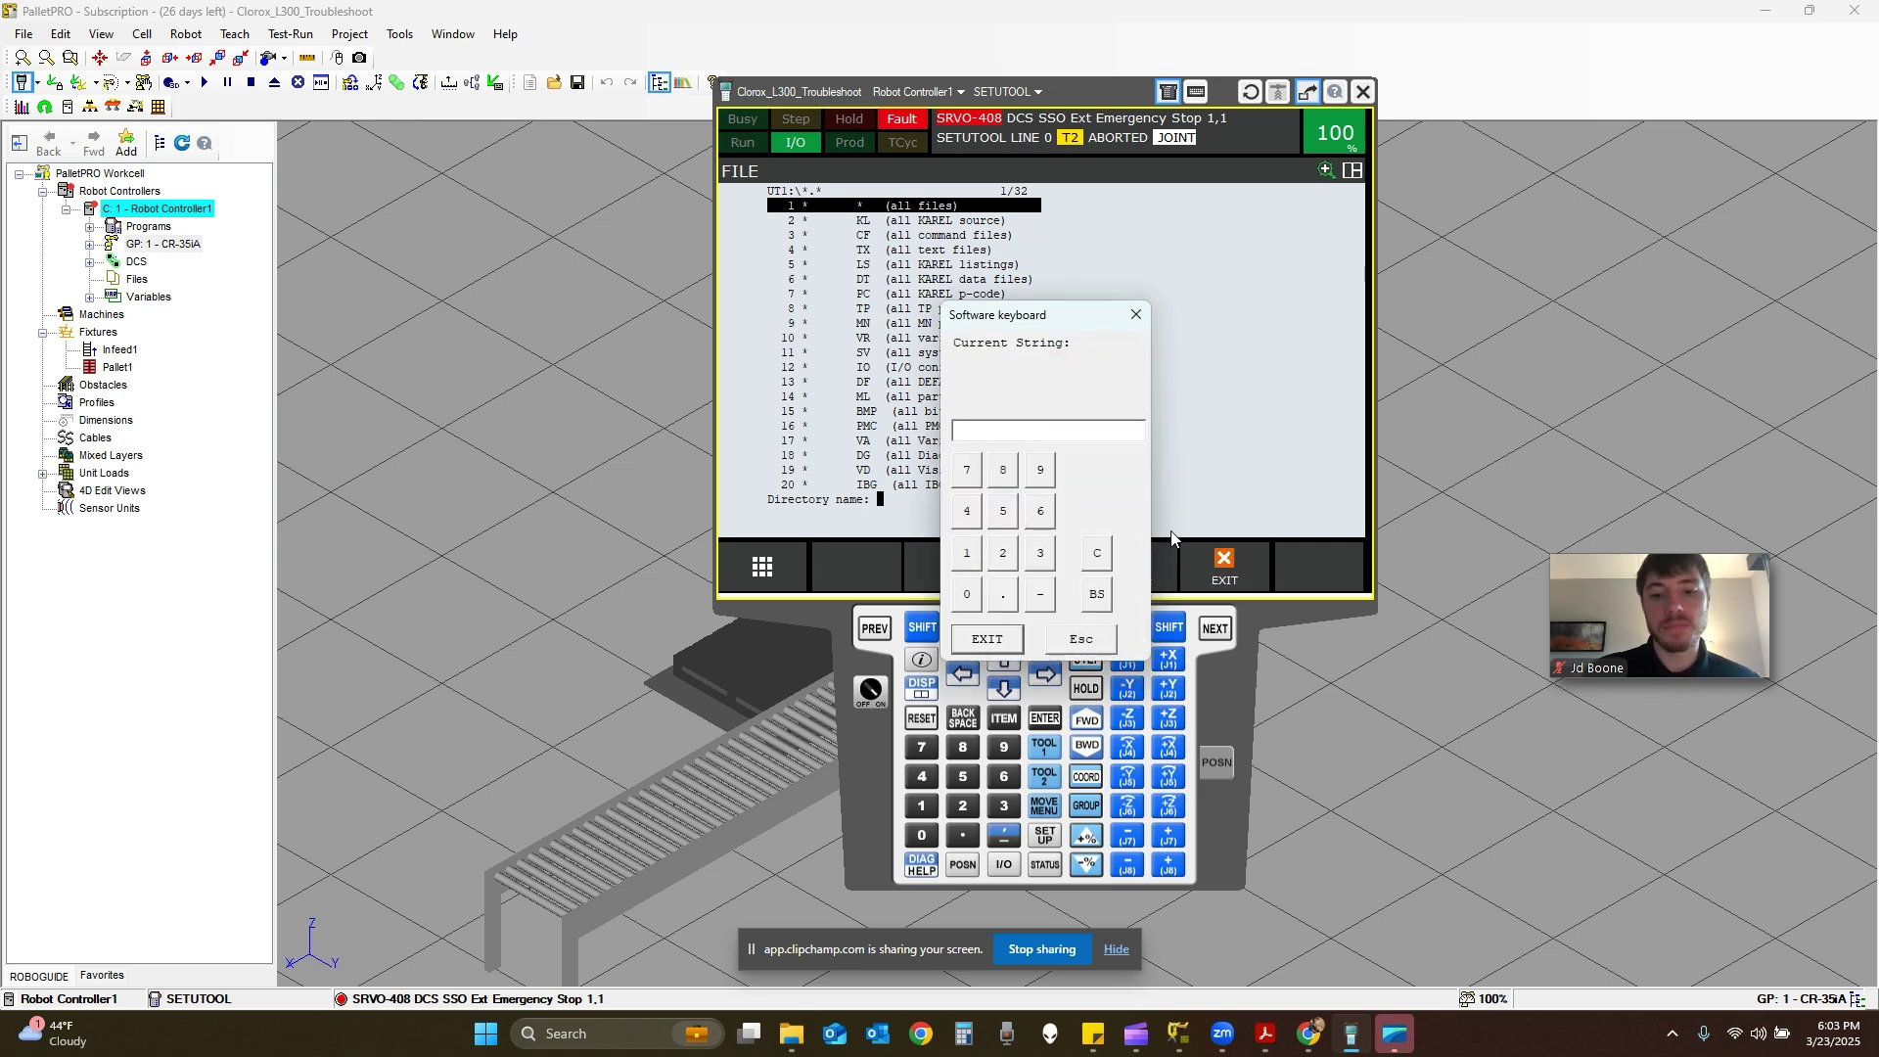
{"action": "type", "text": "Robot1"}
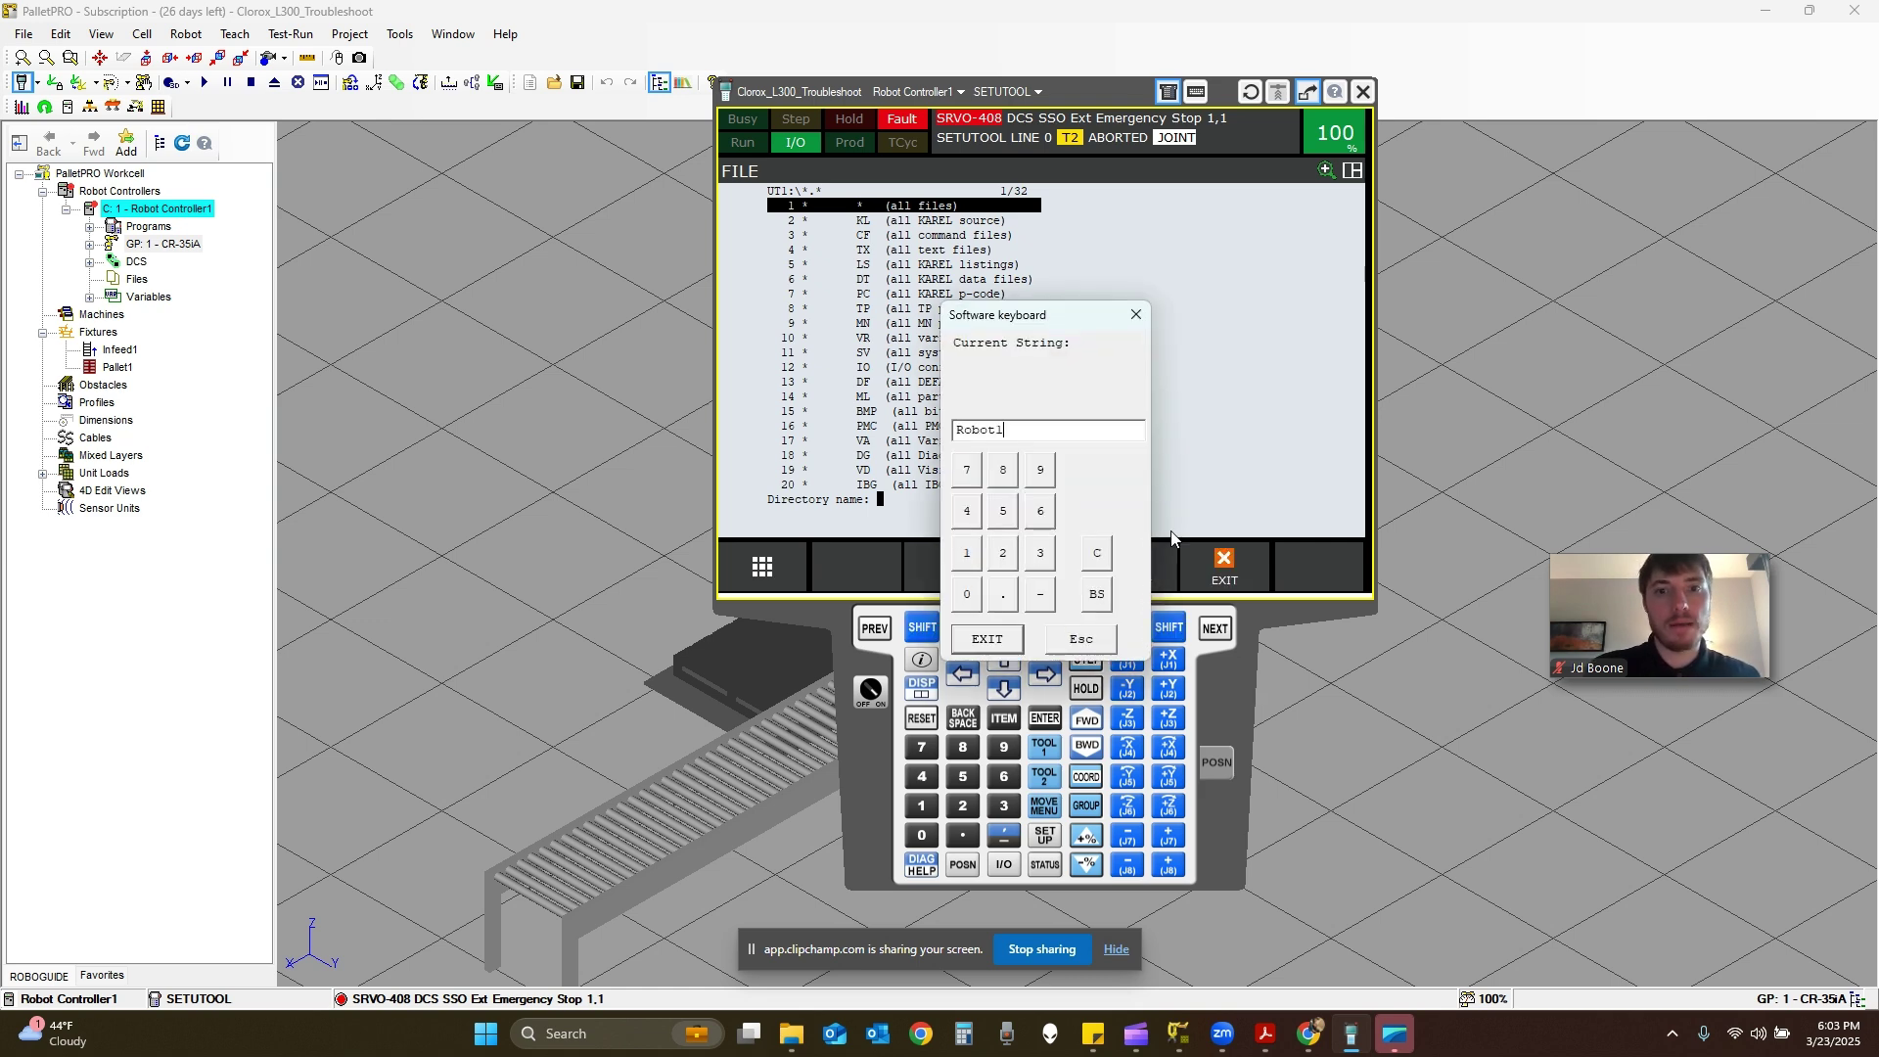
{"action": "key", "text": "Return"}
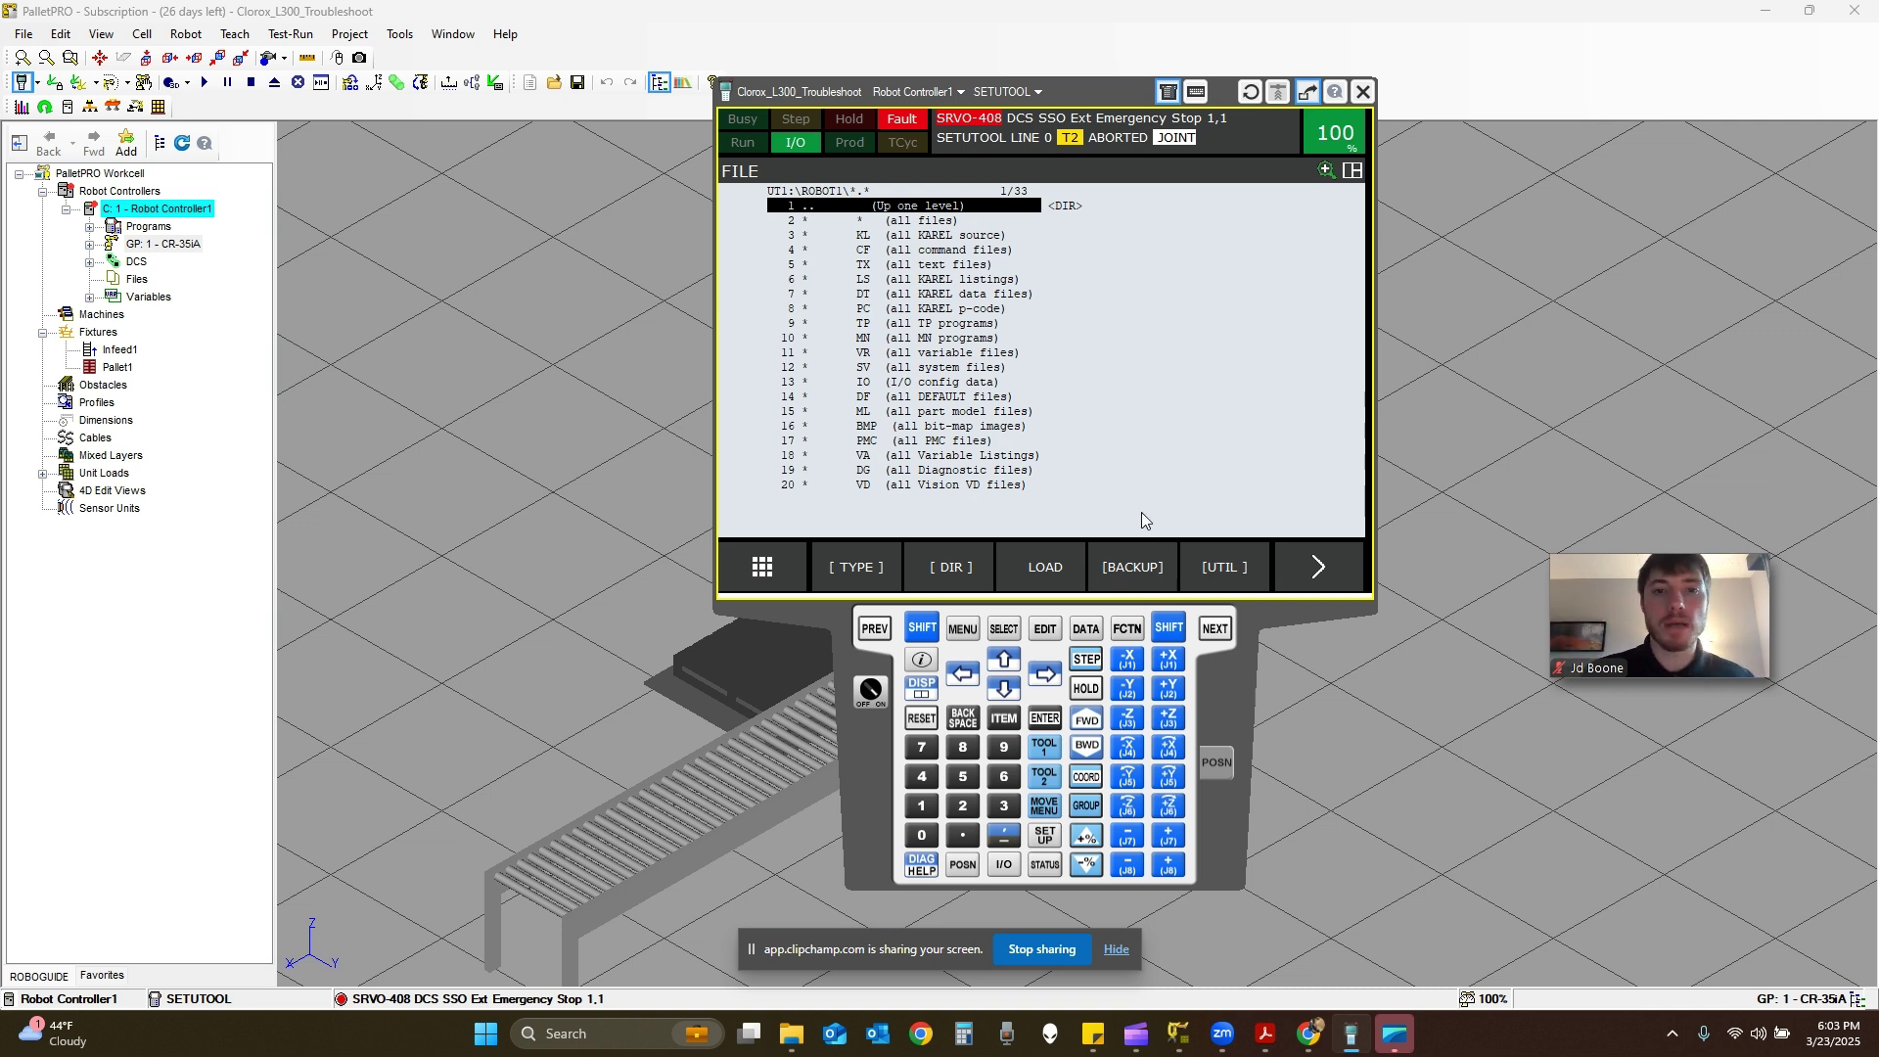
Back up everything with All of above into UT1:\ROBOT1\ and accept deleting the directory's existing contents.
{"action": "left_click", "coordinate": [820, 206]}
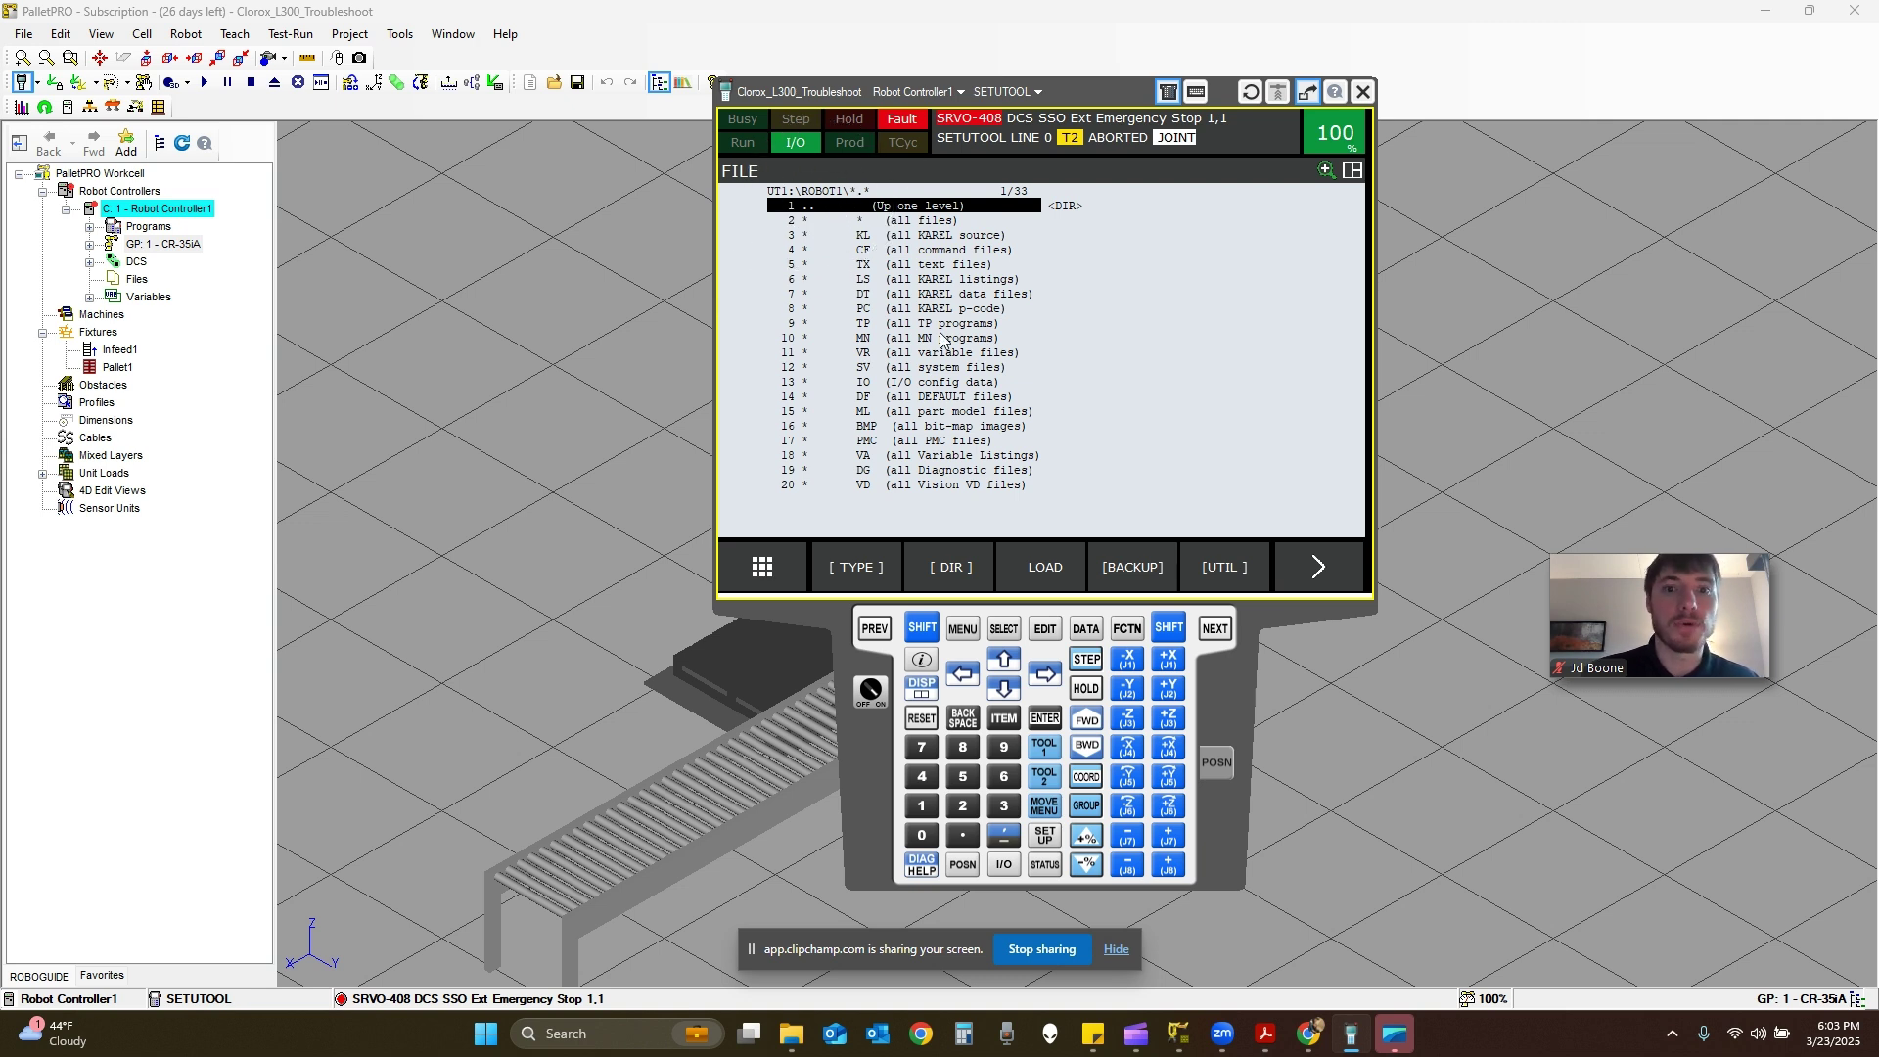
{"action": "left_click", "coordinate": [1145, 578]}
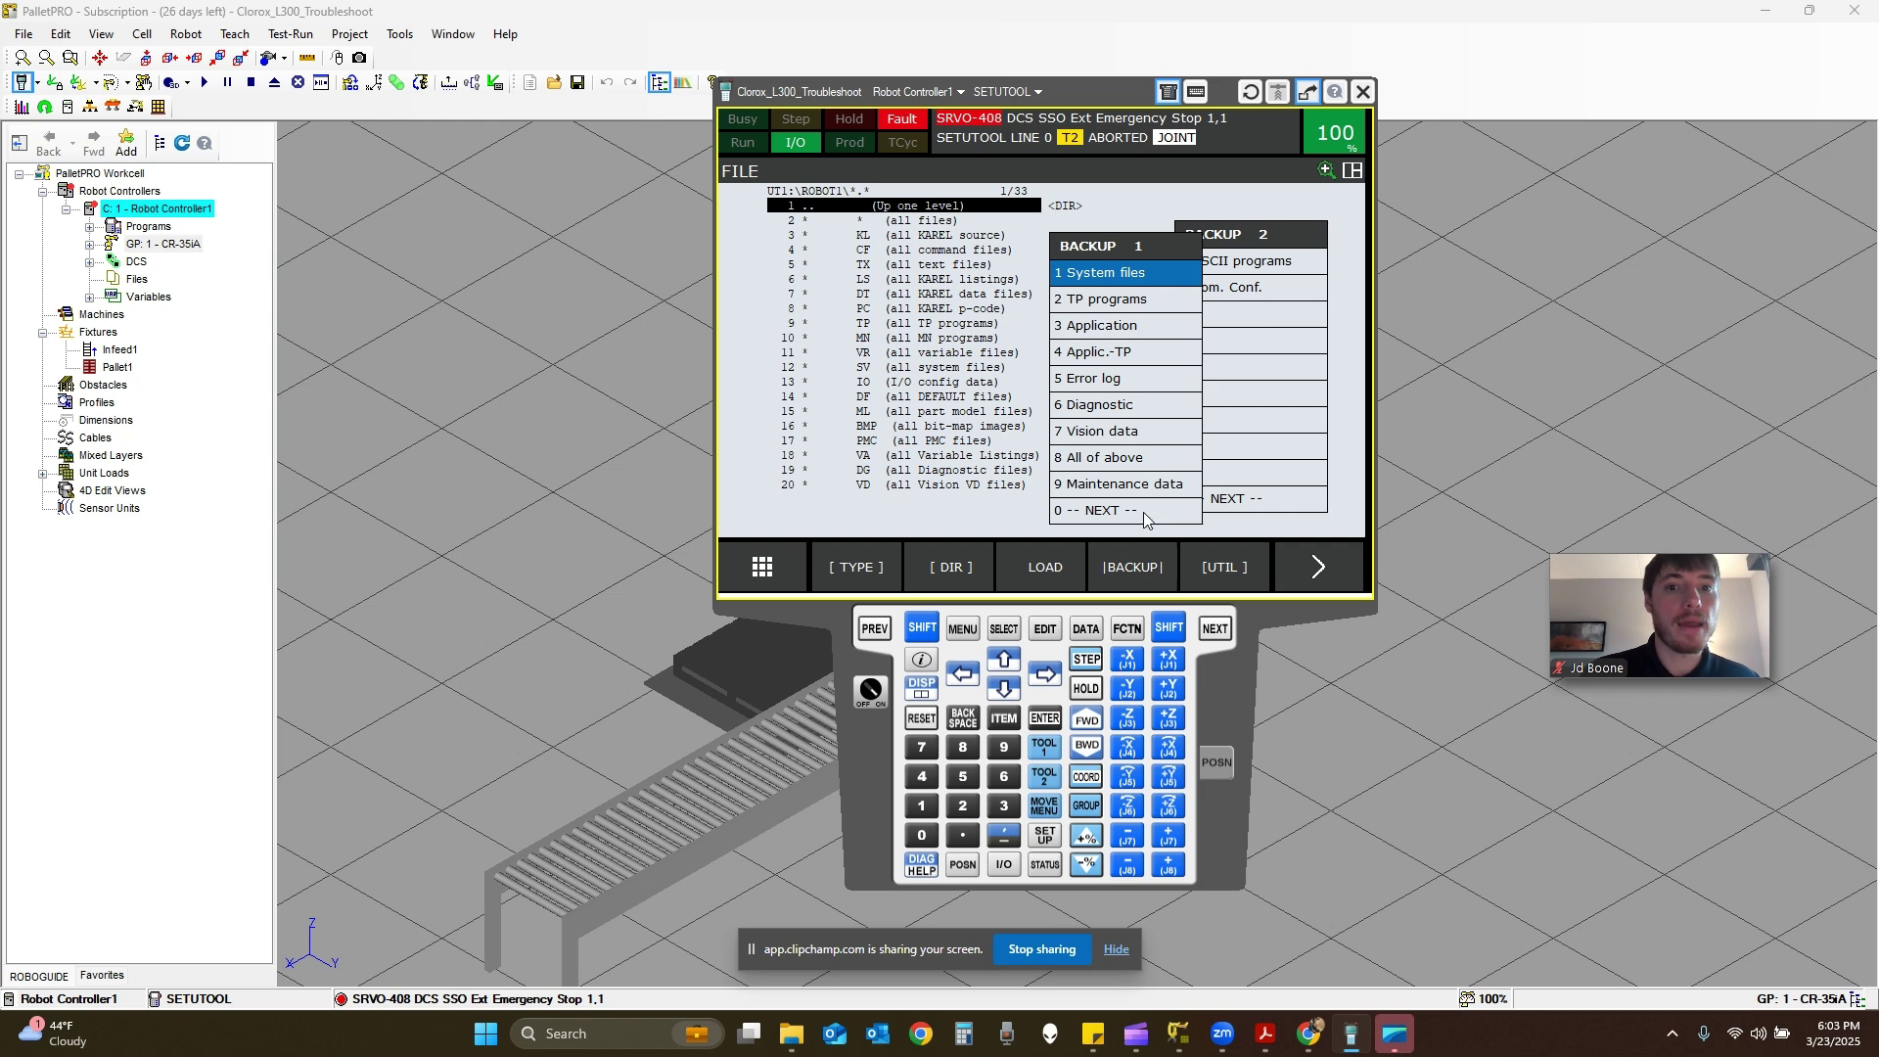
{"action": "left_click", "coordinate": [1113, 459]}
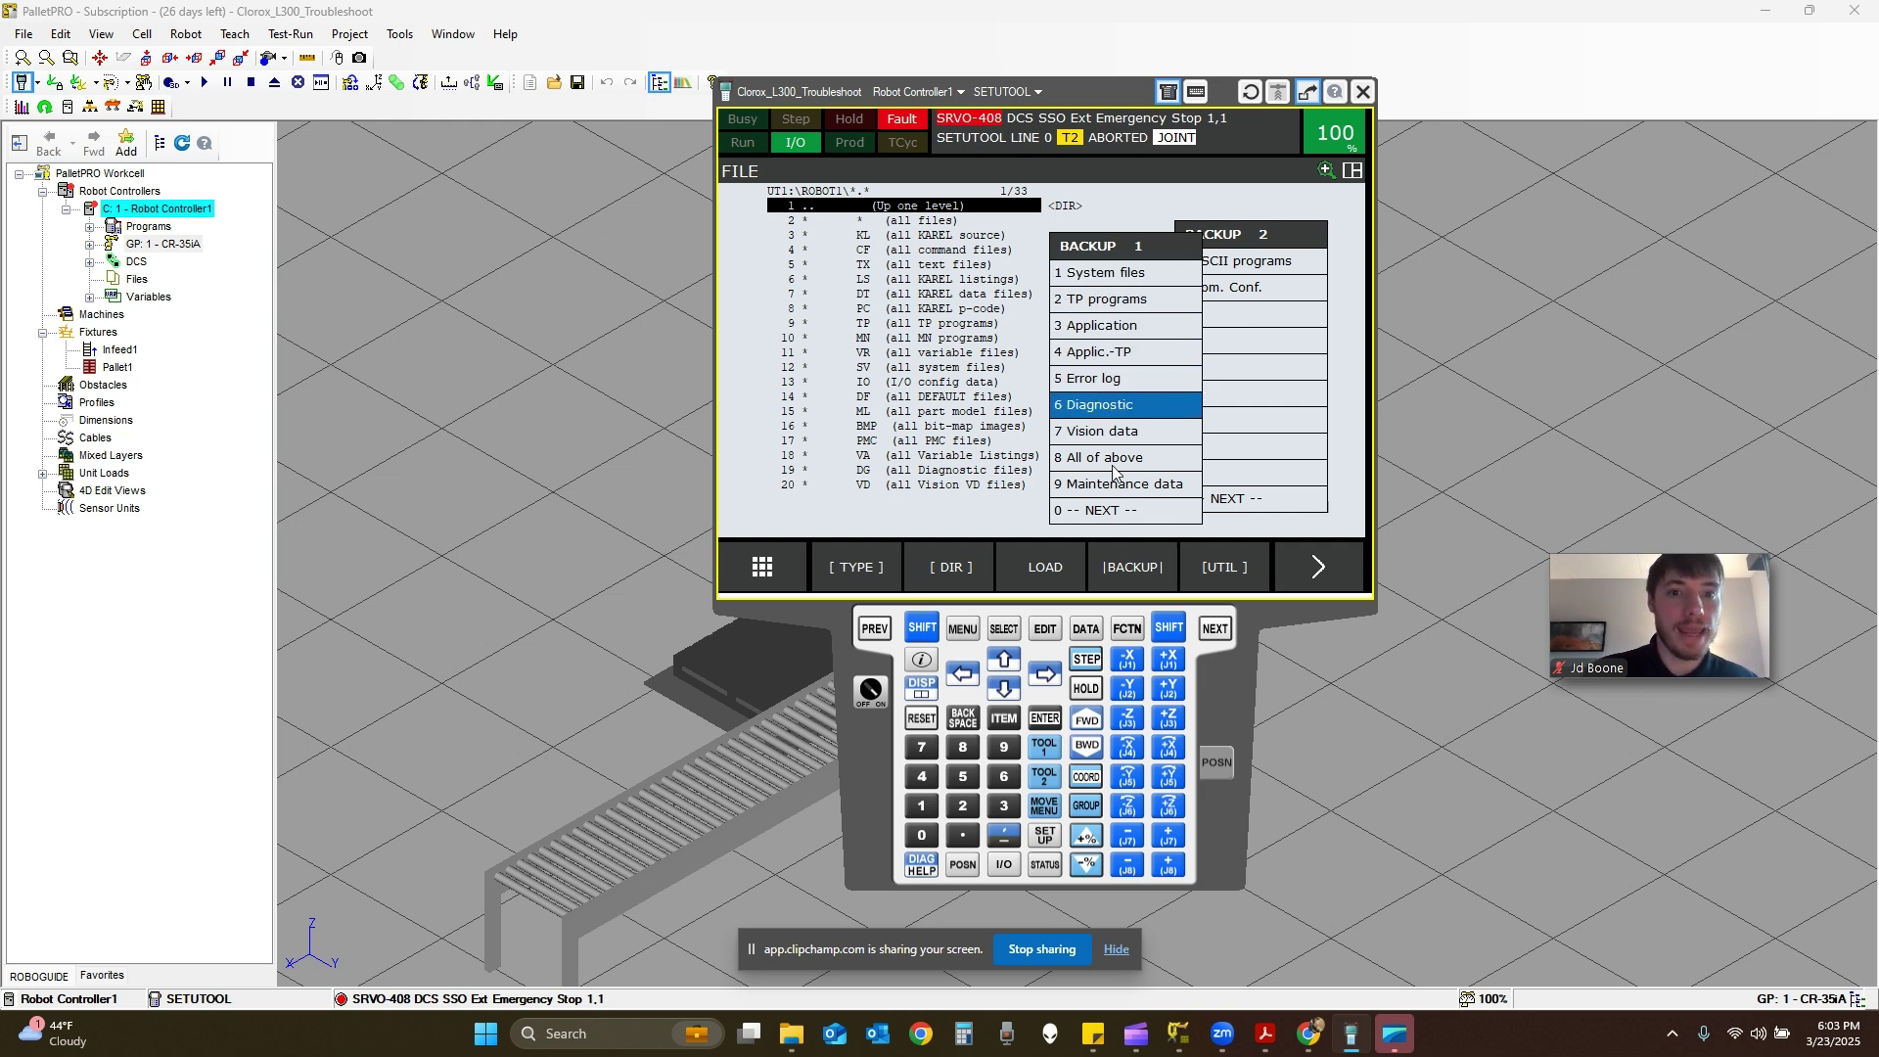
{"action": "left_click", "coordinate": [1043, 720]}
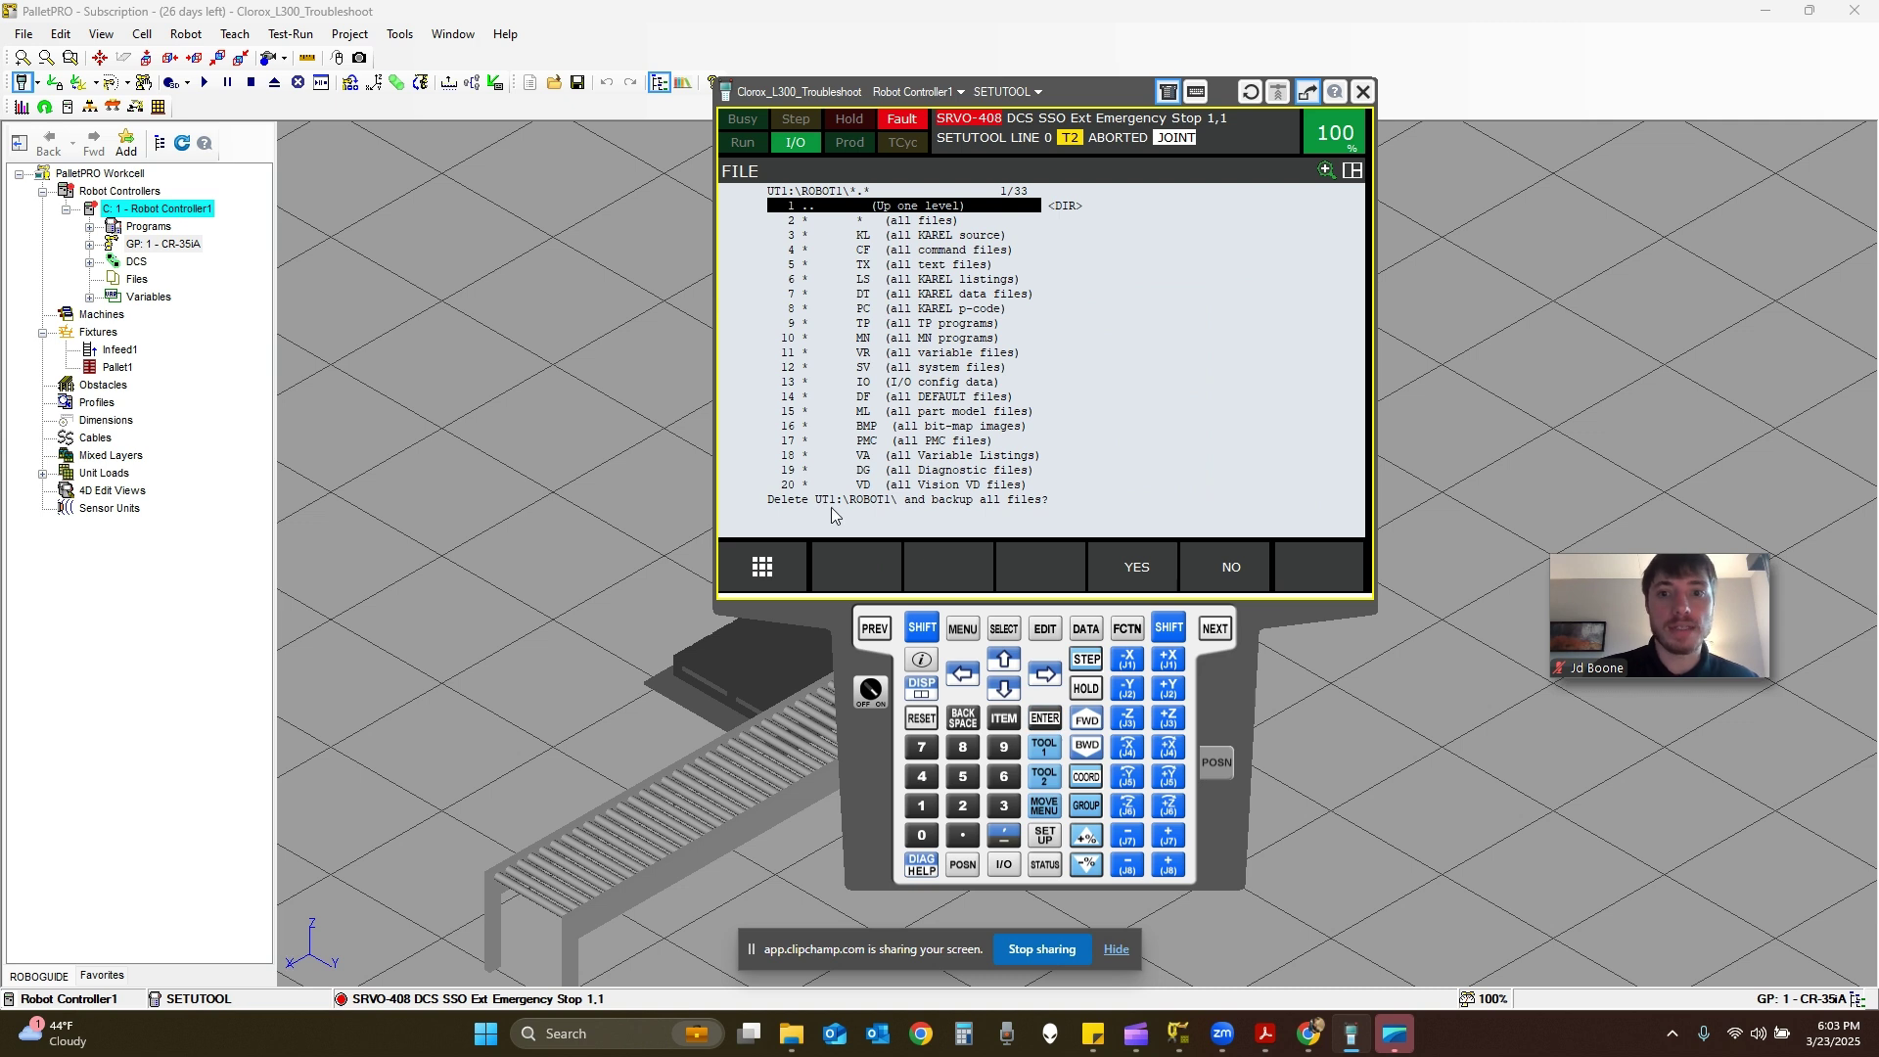
{"action": "left_click", "coordinate": [1133, 569]}
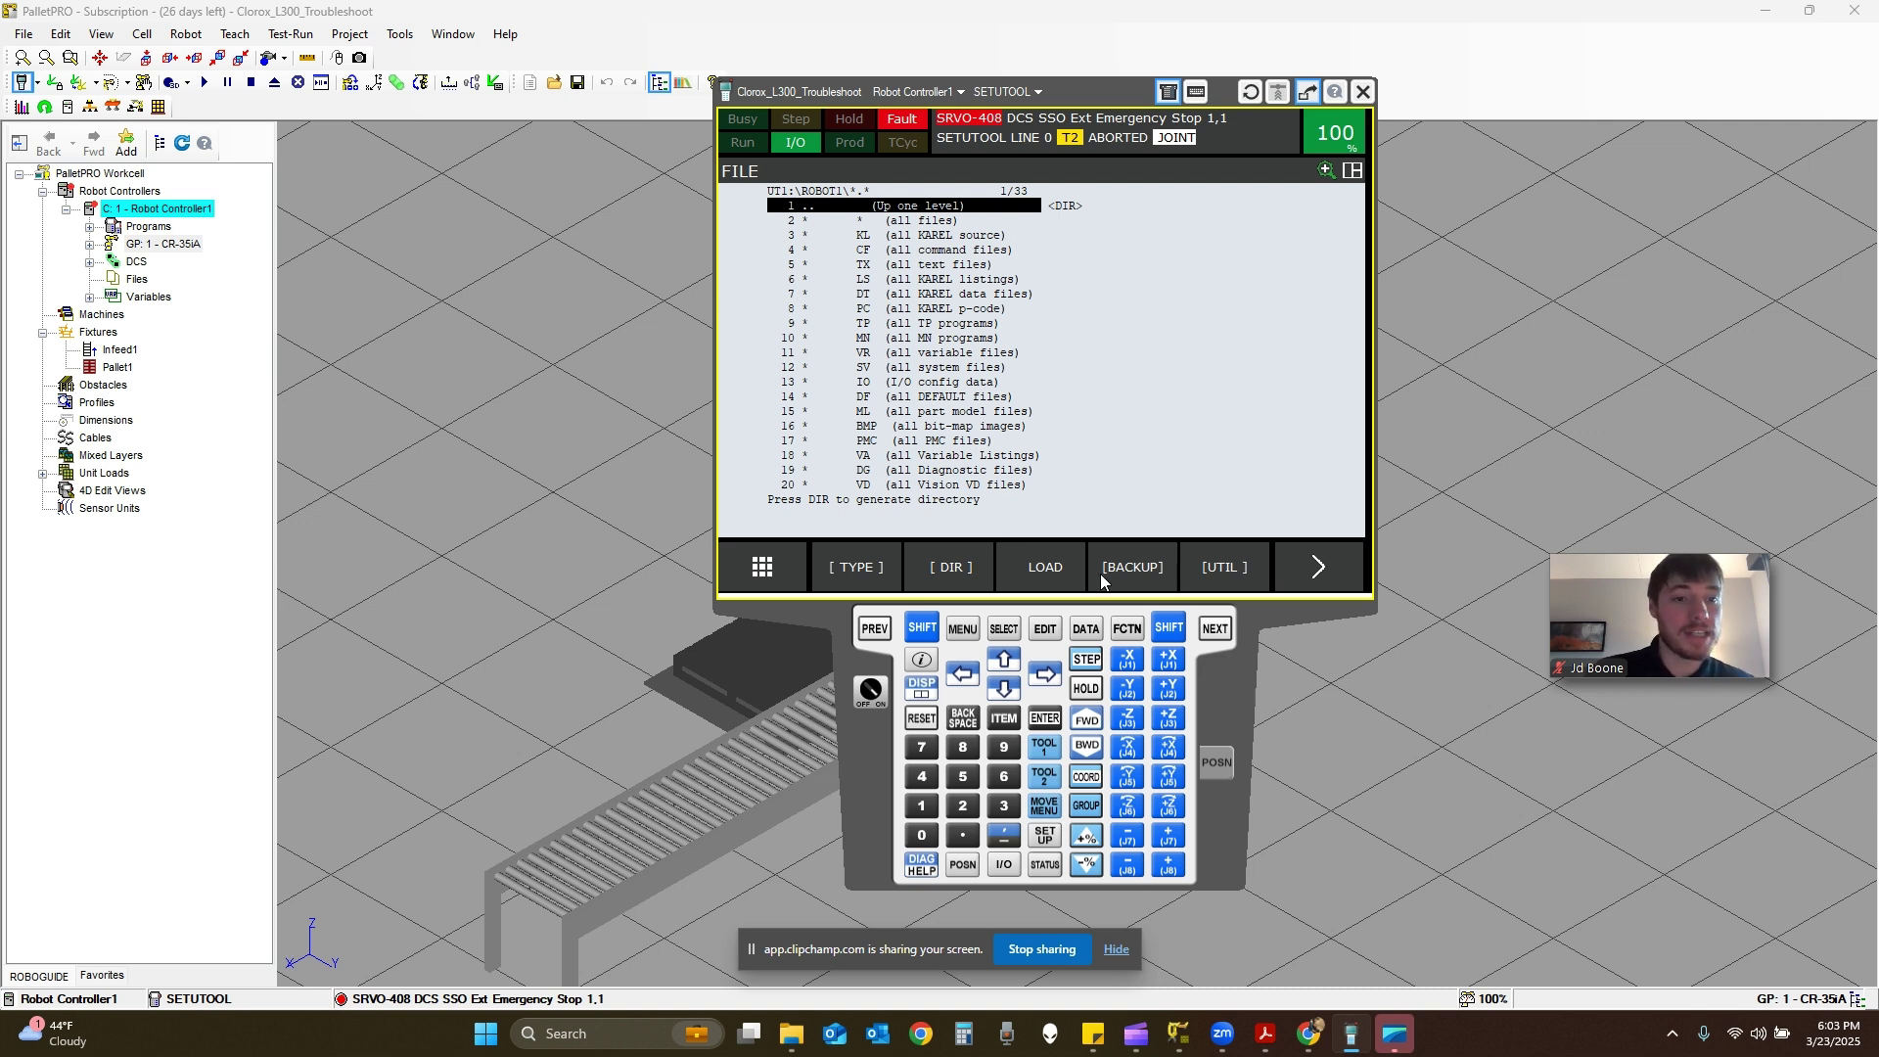
List all files in the ROBOT1 directory to examine the backup contents.
{"action": "left_click", "coordinate": [1005, 691]}
{"action": "left_click", "coordinate": [915, 224]}
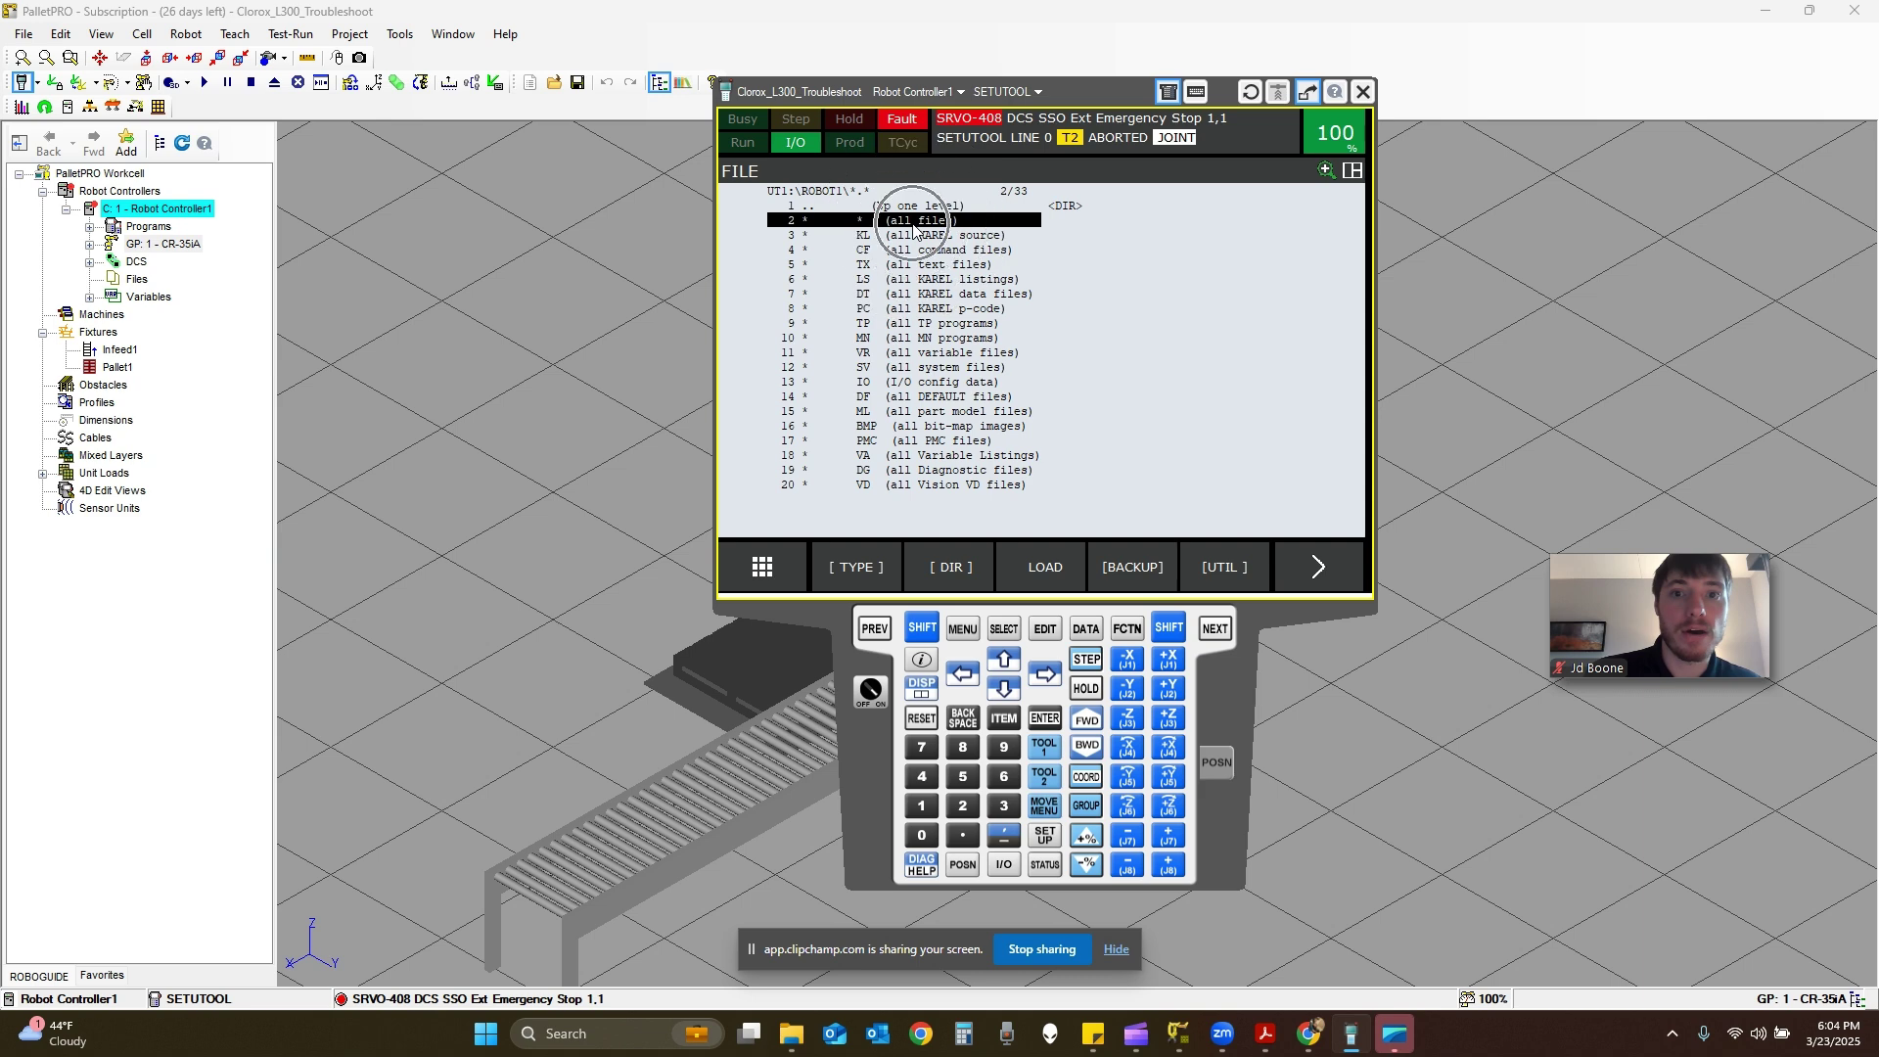
{"action": "left_click", "coordinate": [1053, 720]}
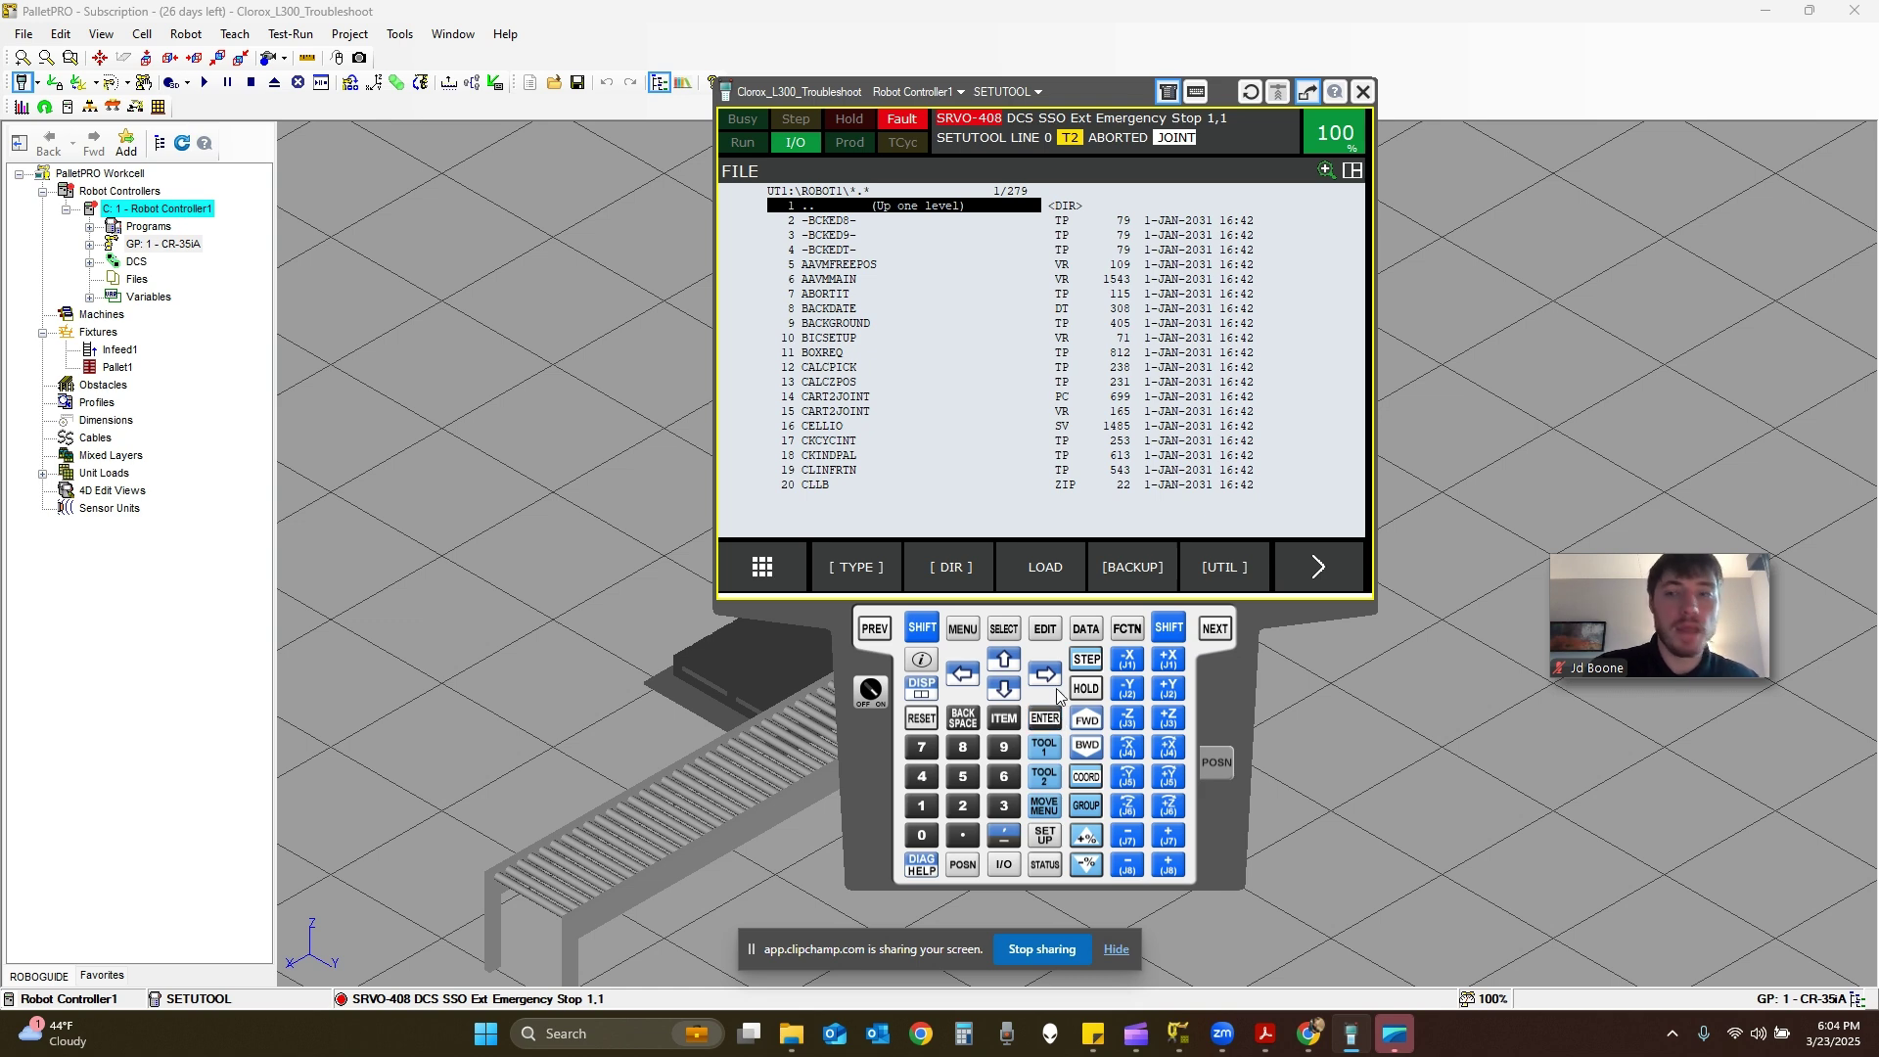
Open the Clorox_L300_Troubleshoot workcell folder and go into Robot_1\UT1, where the virtual robot's USB files are stored.
{"action": "left_click", "coordinate": [402, 36]}
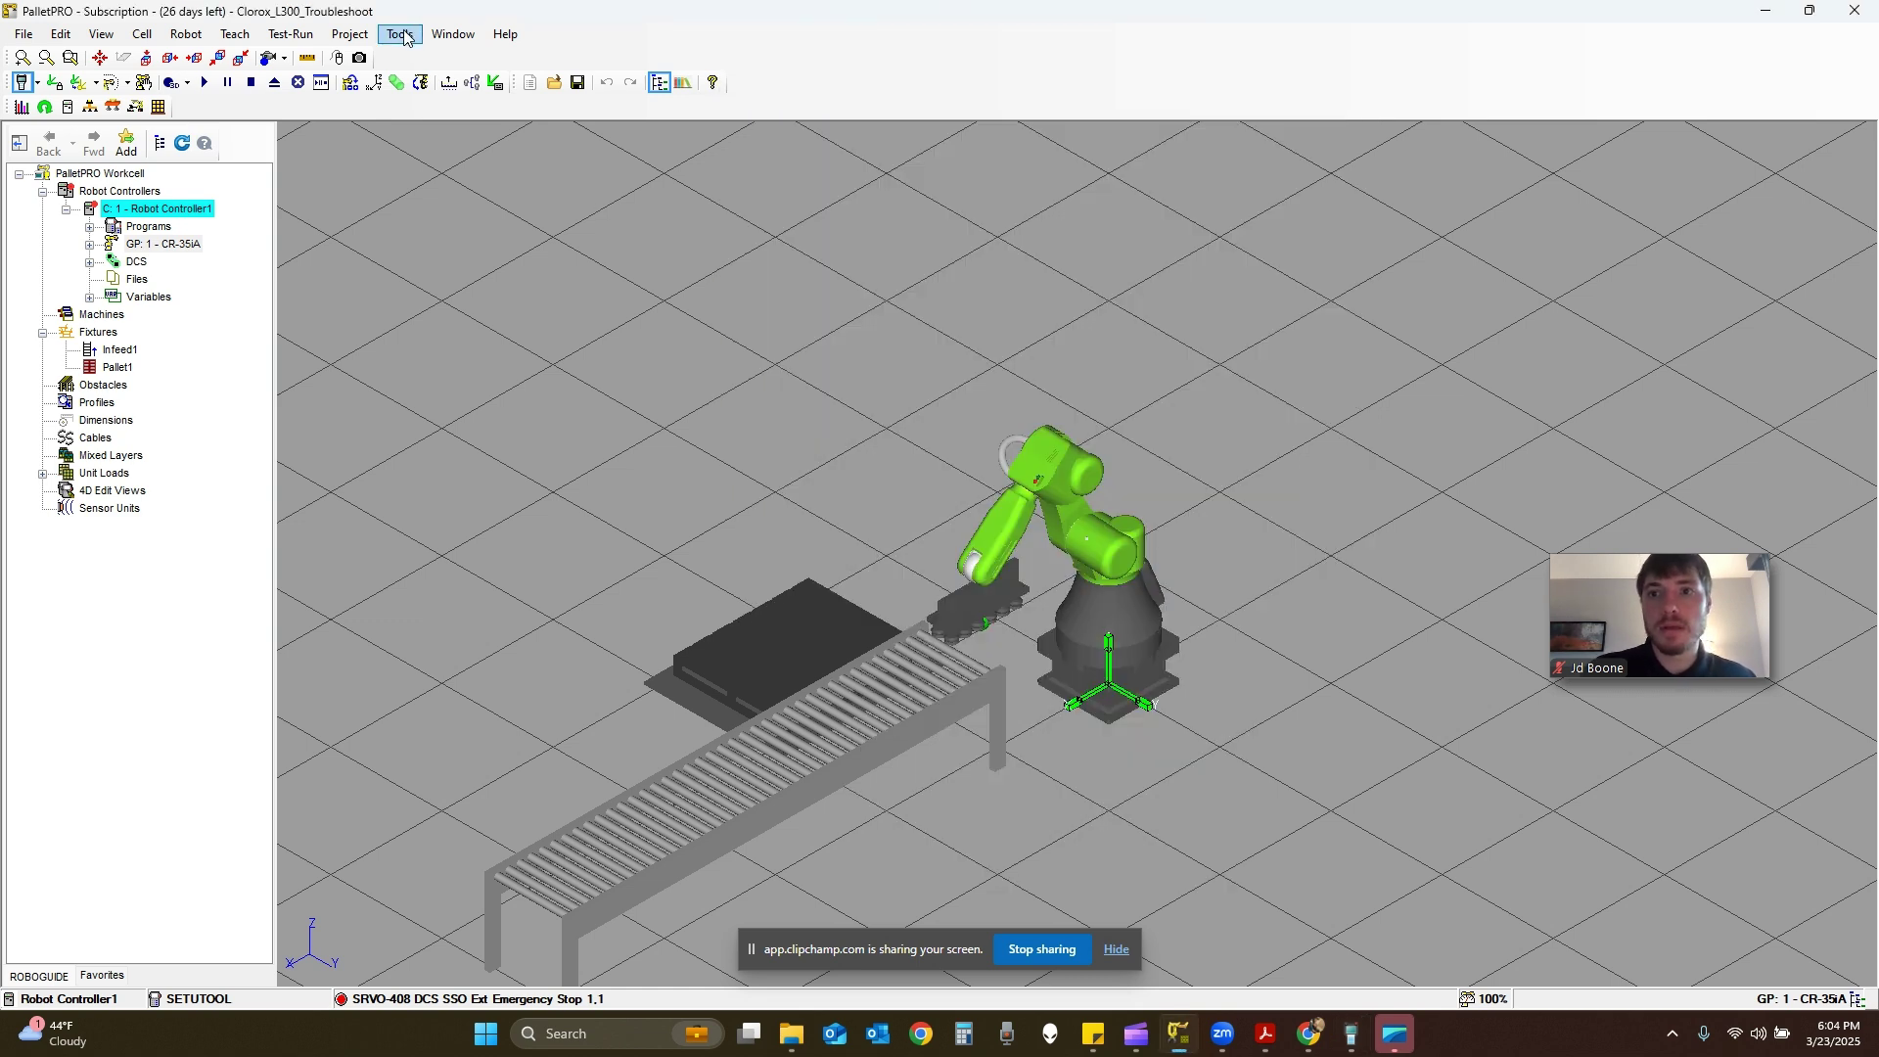
{"action": "left_click", "coordinate": [401, 35]}
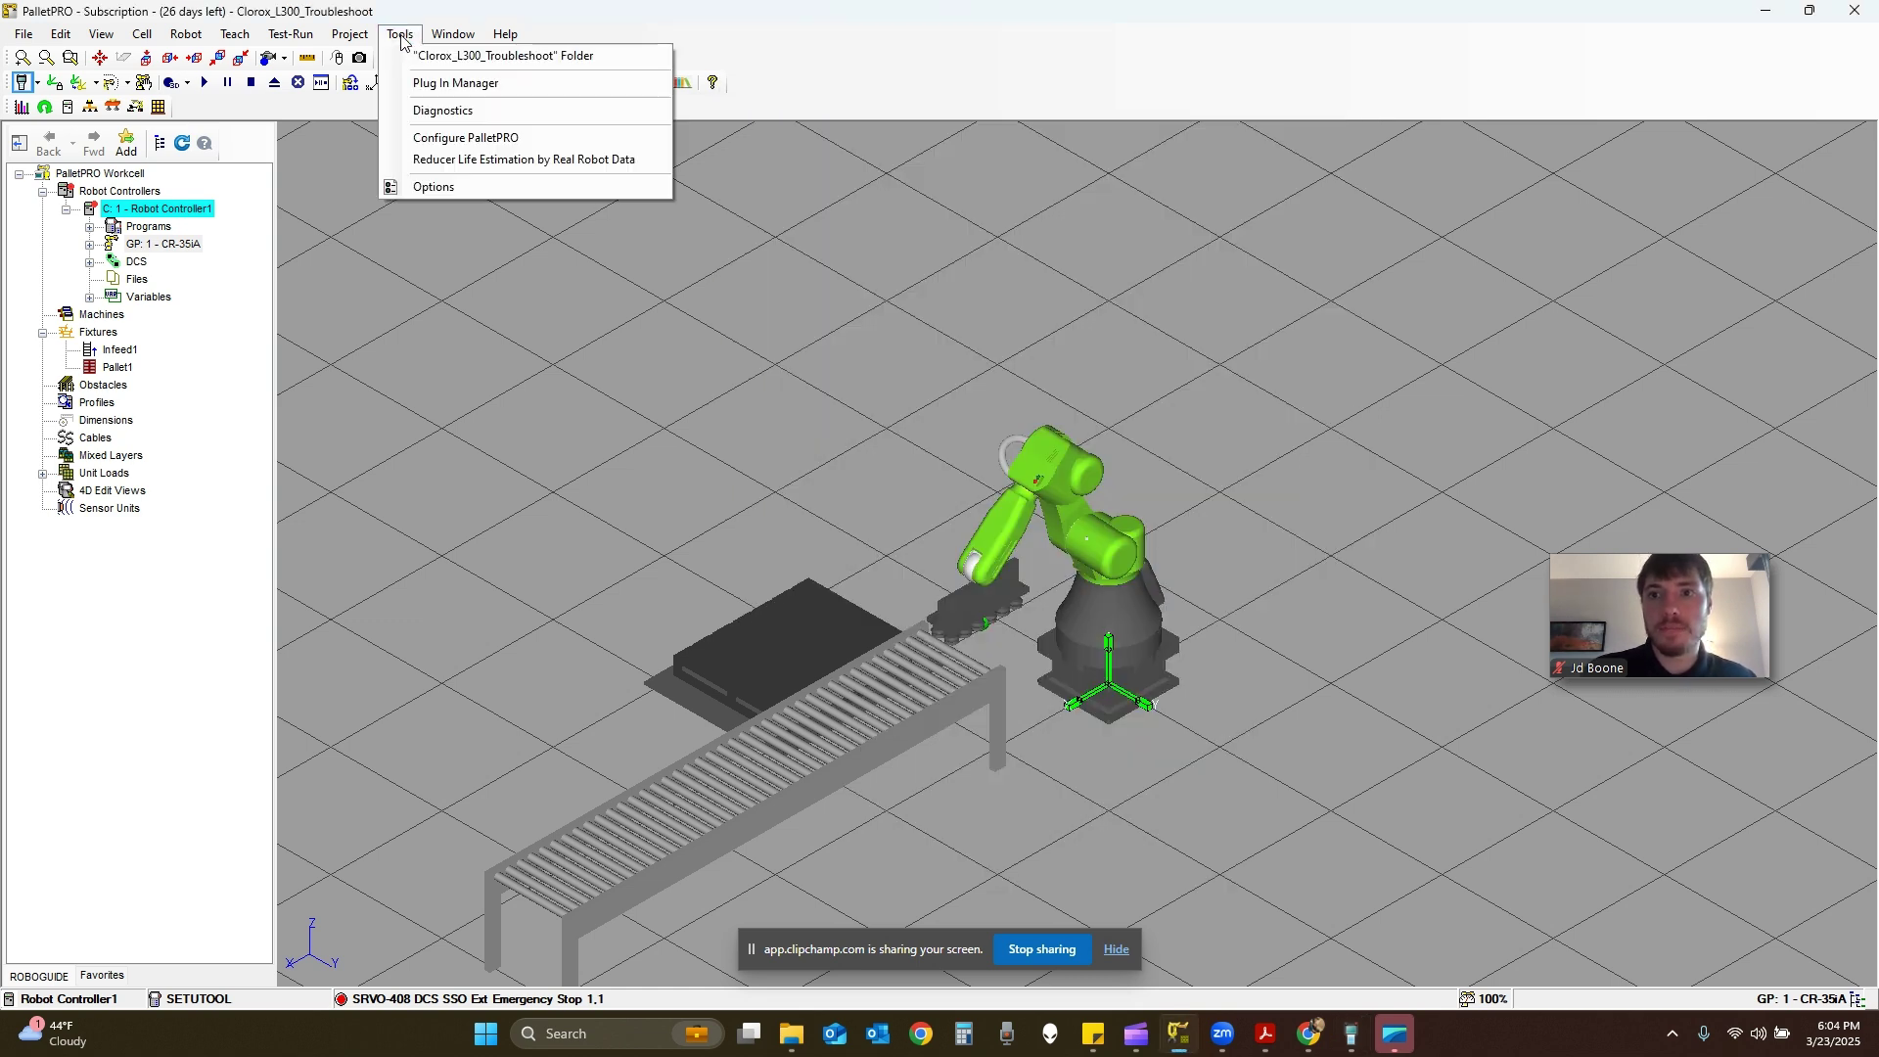
{"action": "left_click", "coordinate": [460, 57]}
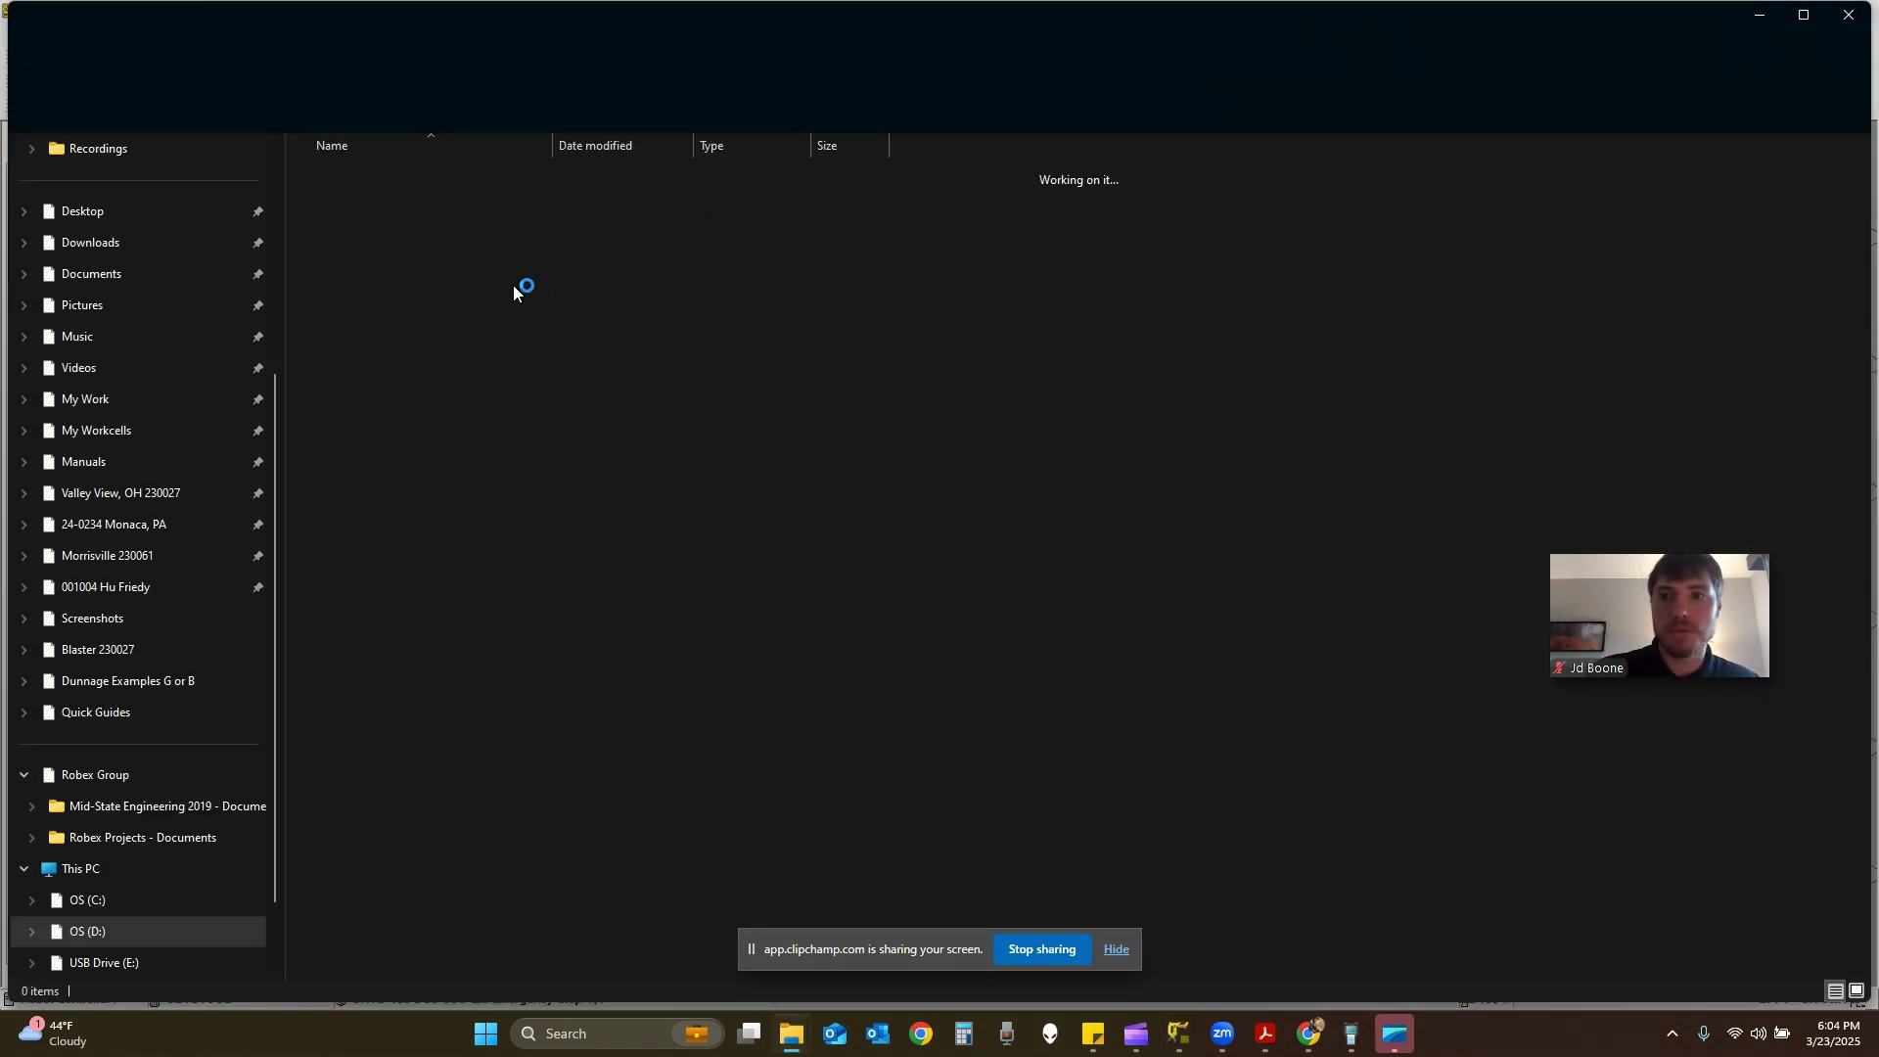
{"action": "left_click", "coordinate": [383, 368]}
{"action": "double_click", "coordinate": [383, 367]}
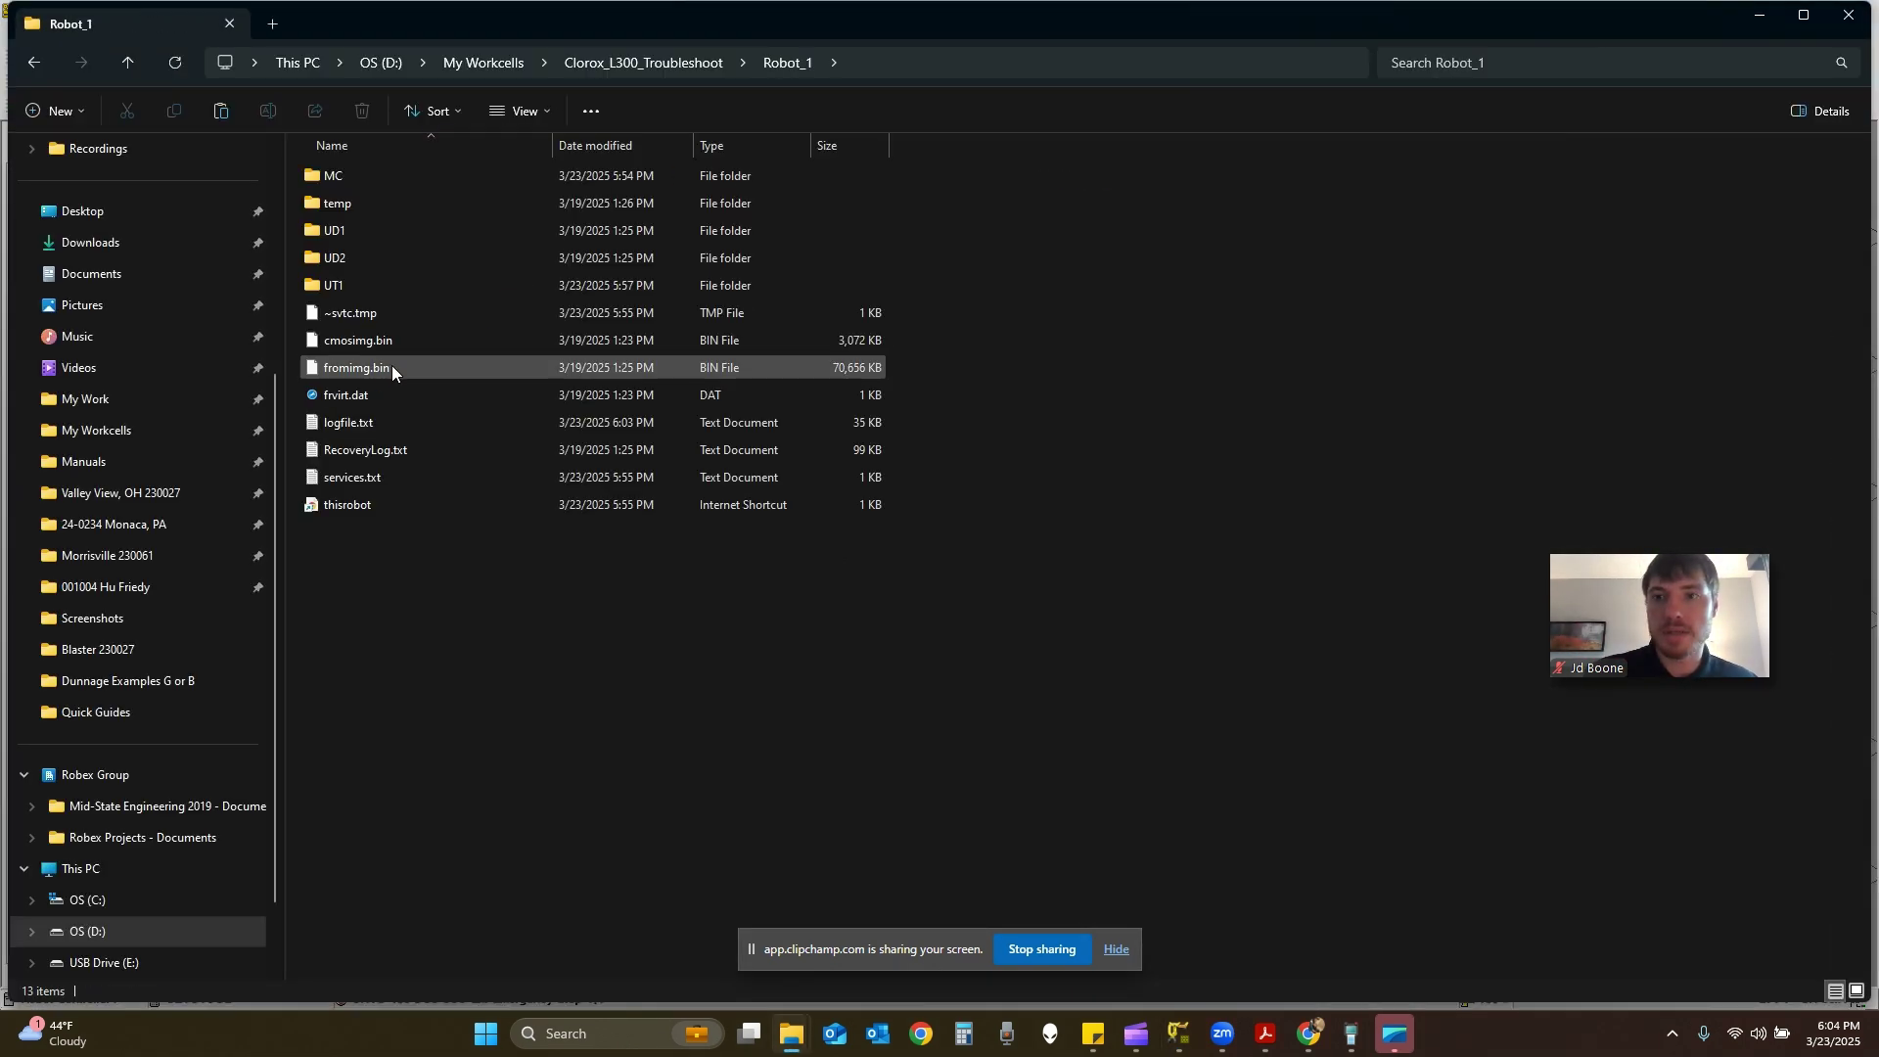
{"action": "double_click", "coordinate": [367, 283]}
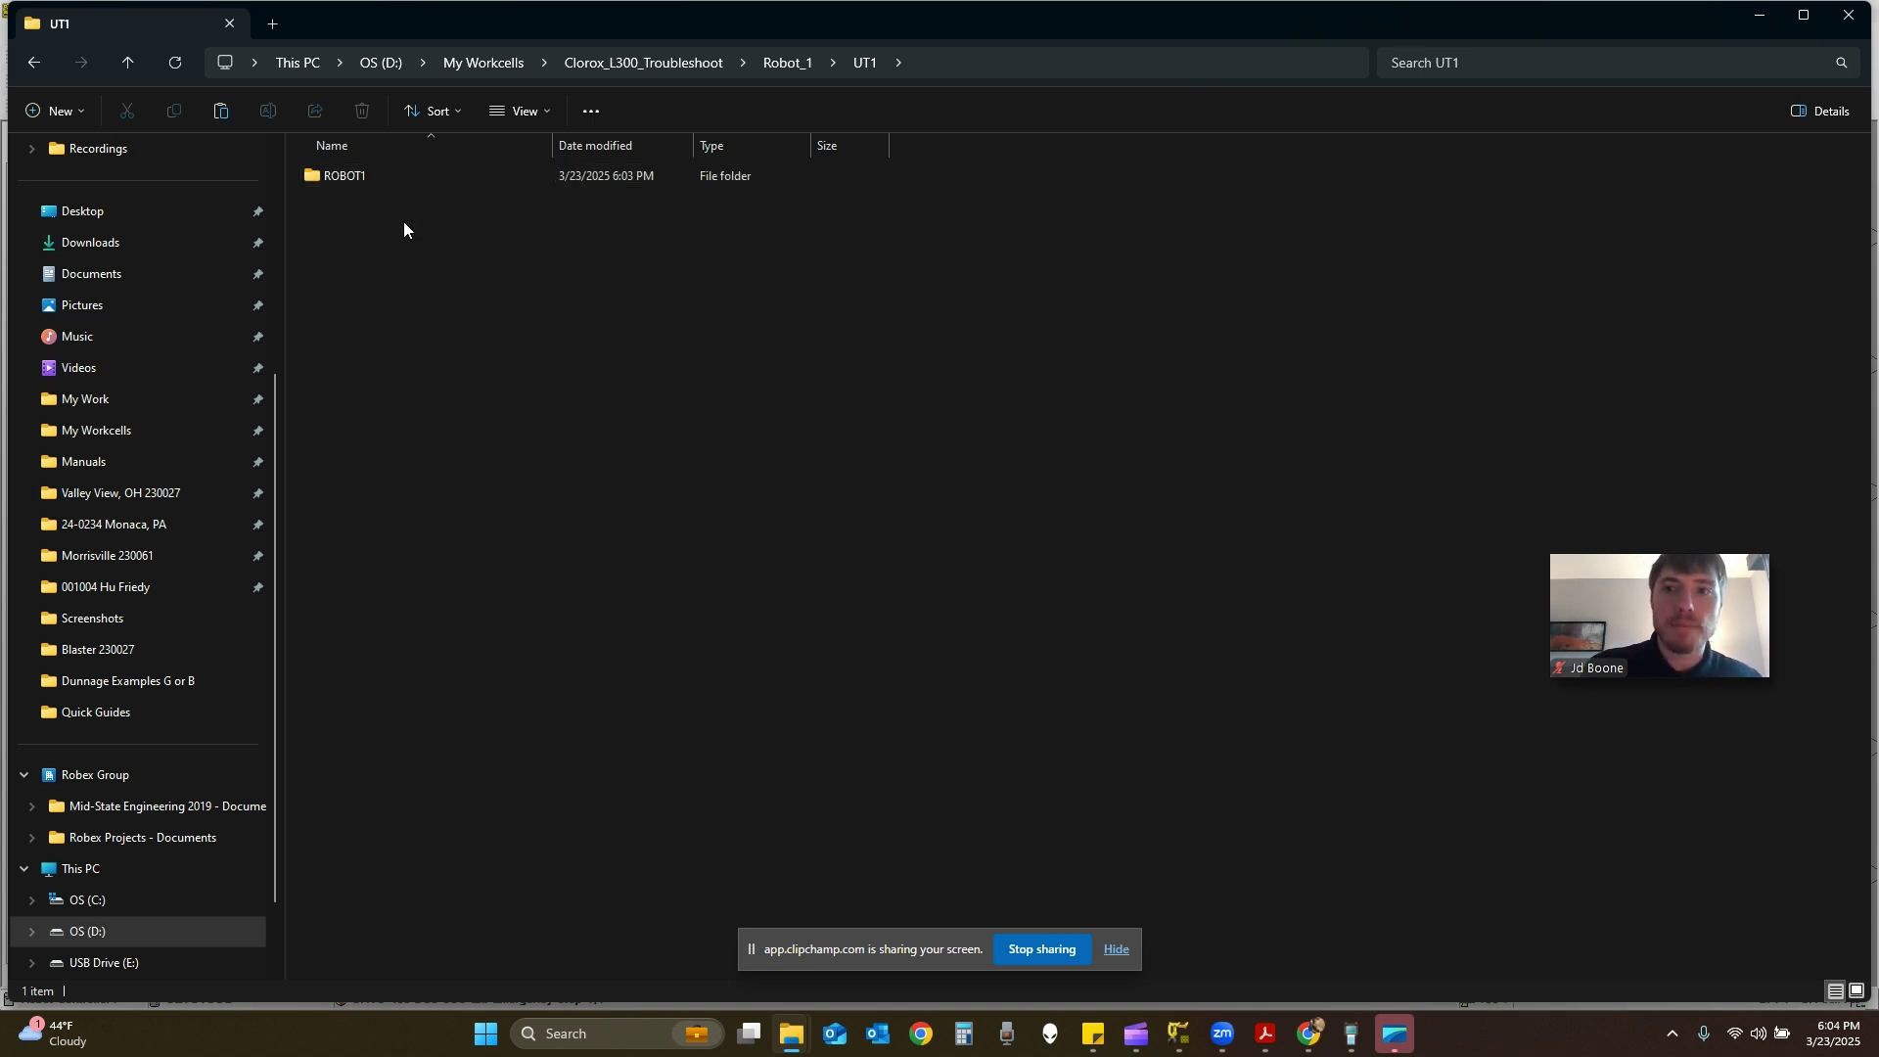
Compress the ROBOT1 backup folder into a ZIP file named ROBOT1.zip.
{"action": "left_click", "coordinate": [398, 182]}
{"action": "right_click", "coordinate": [398, 182]}
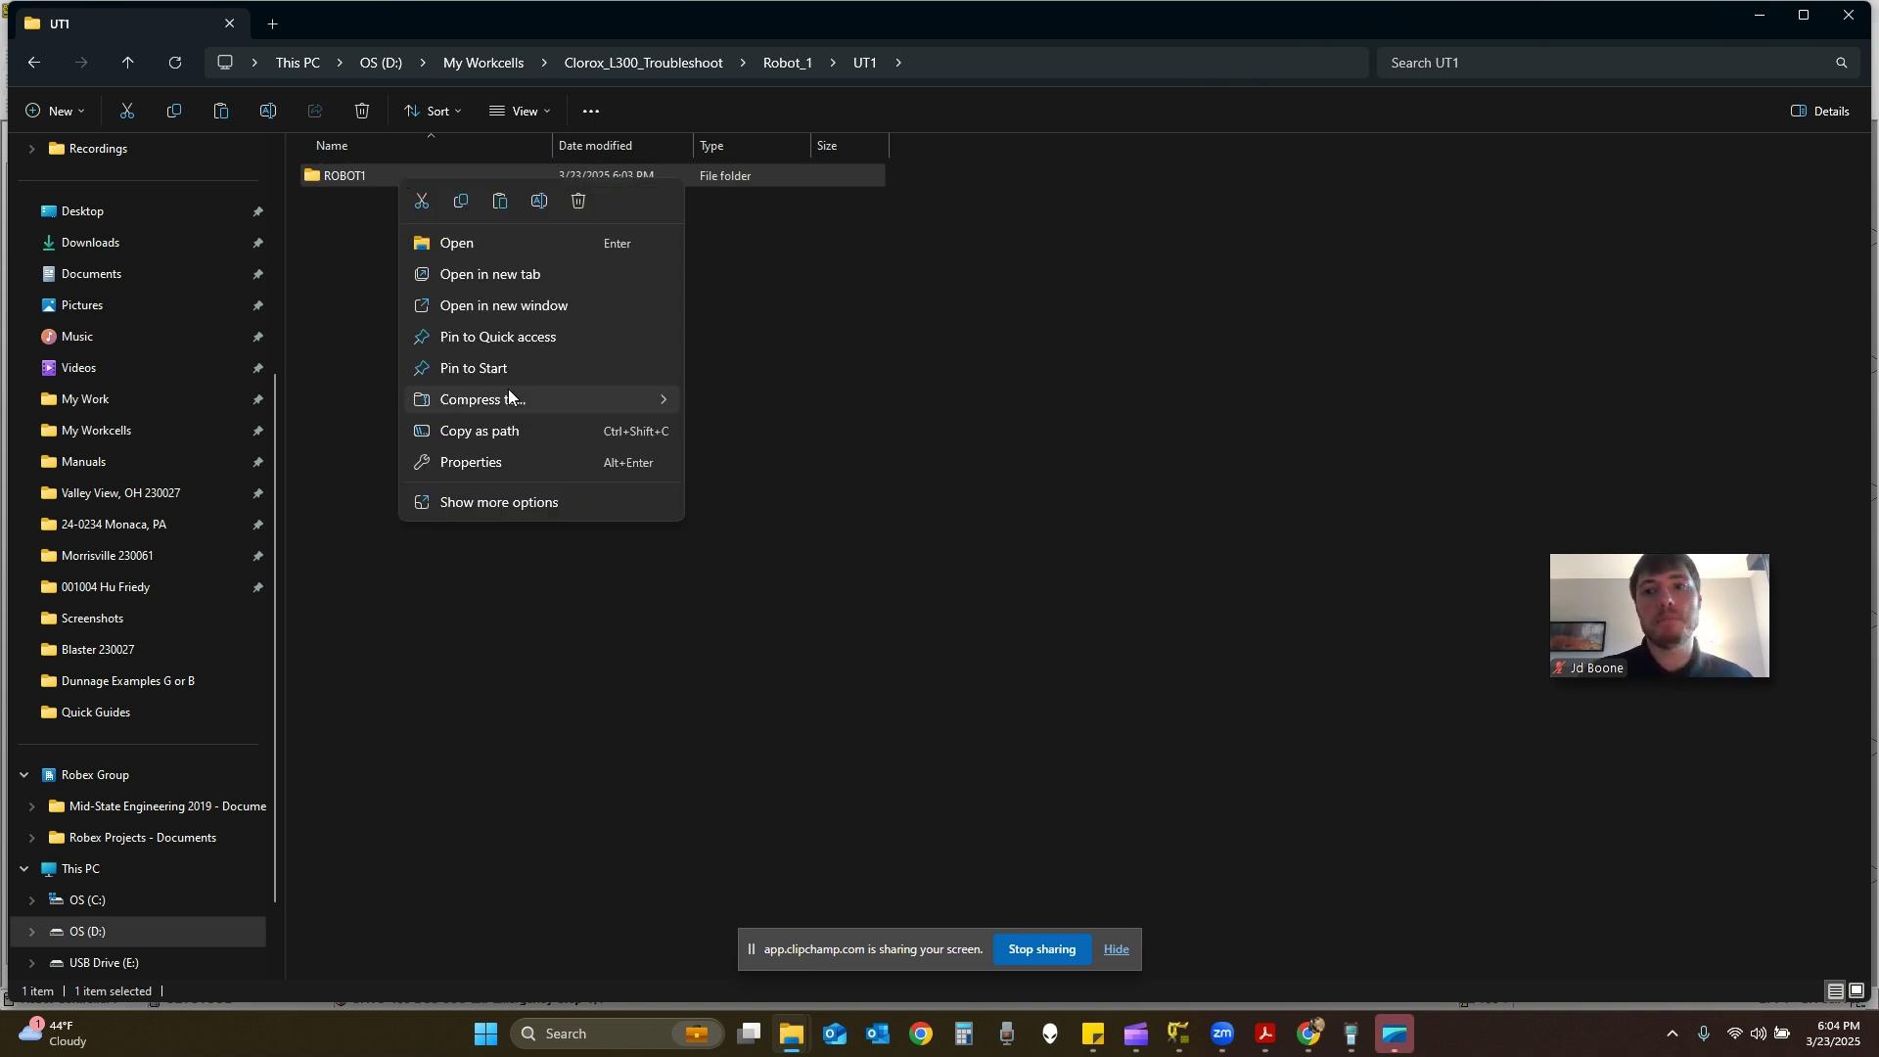
{"action": "mouse_move", "coordinate": [544, 402]}
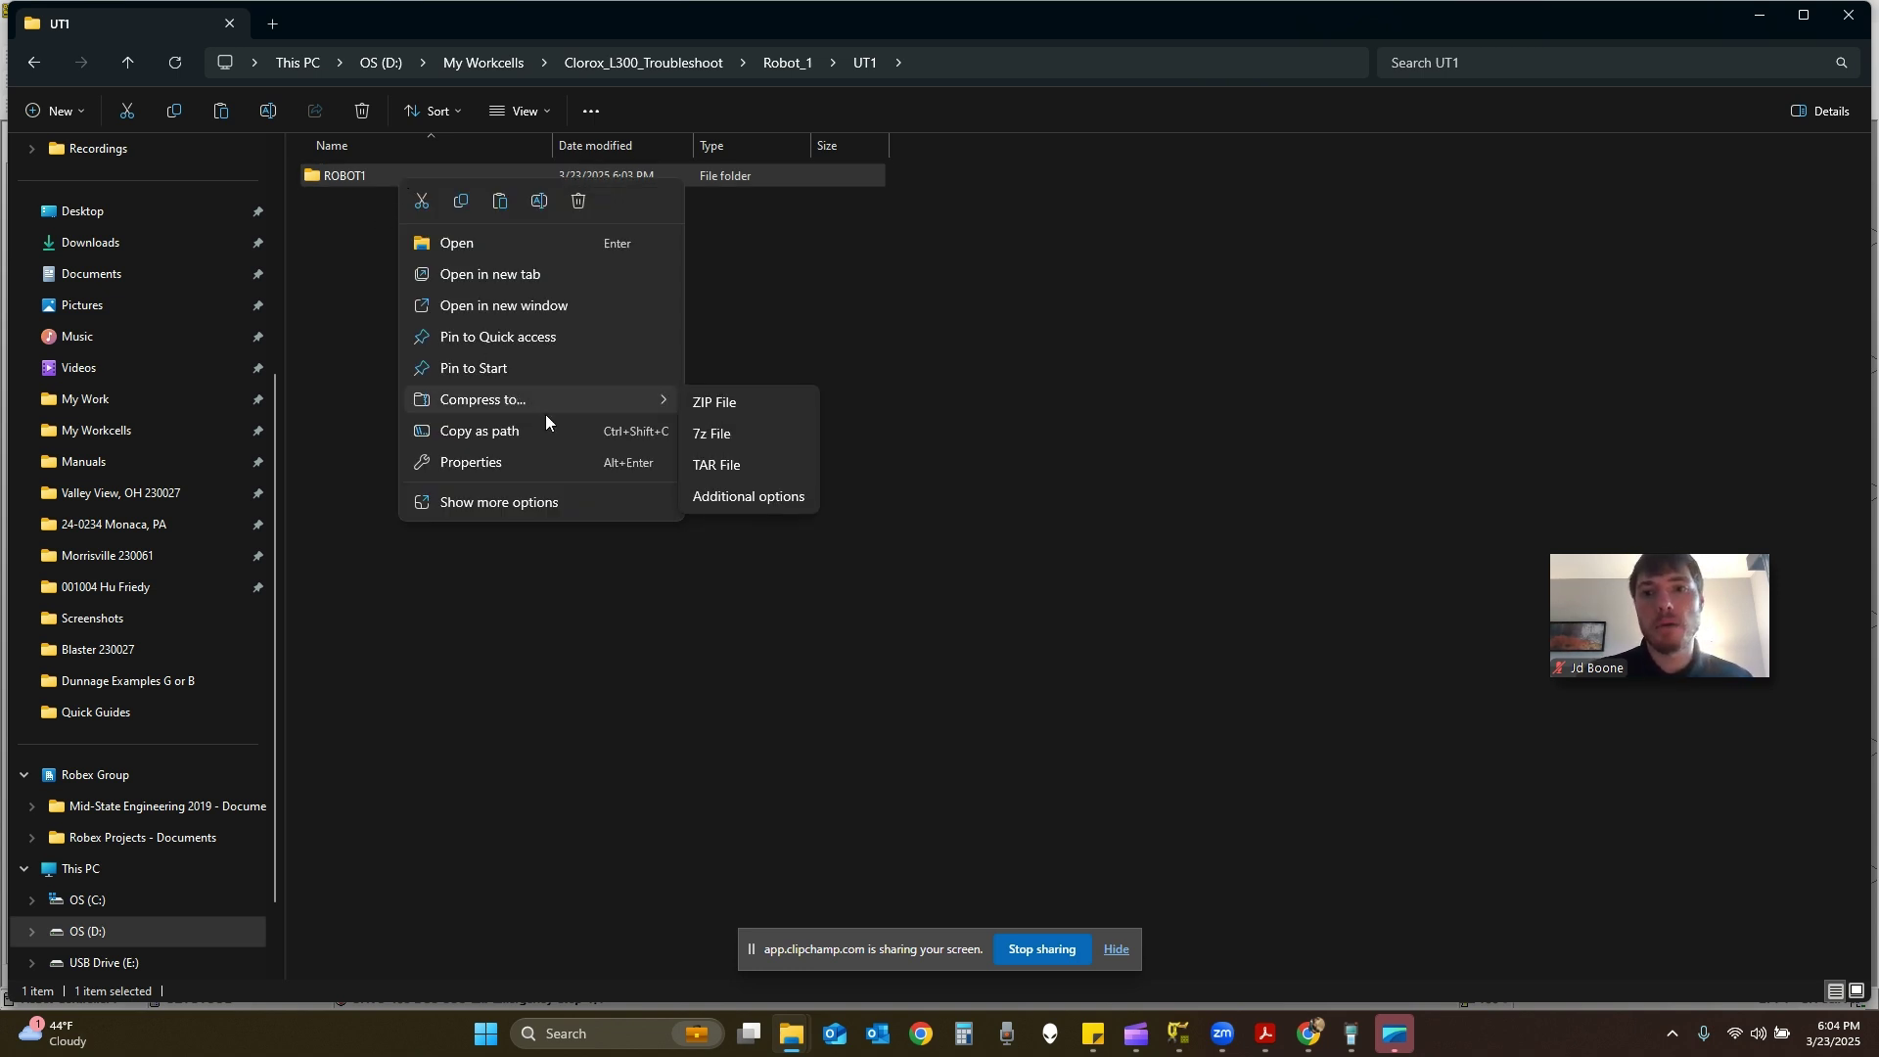
{"action": "left_click", "coordinate": [742, 403]}
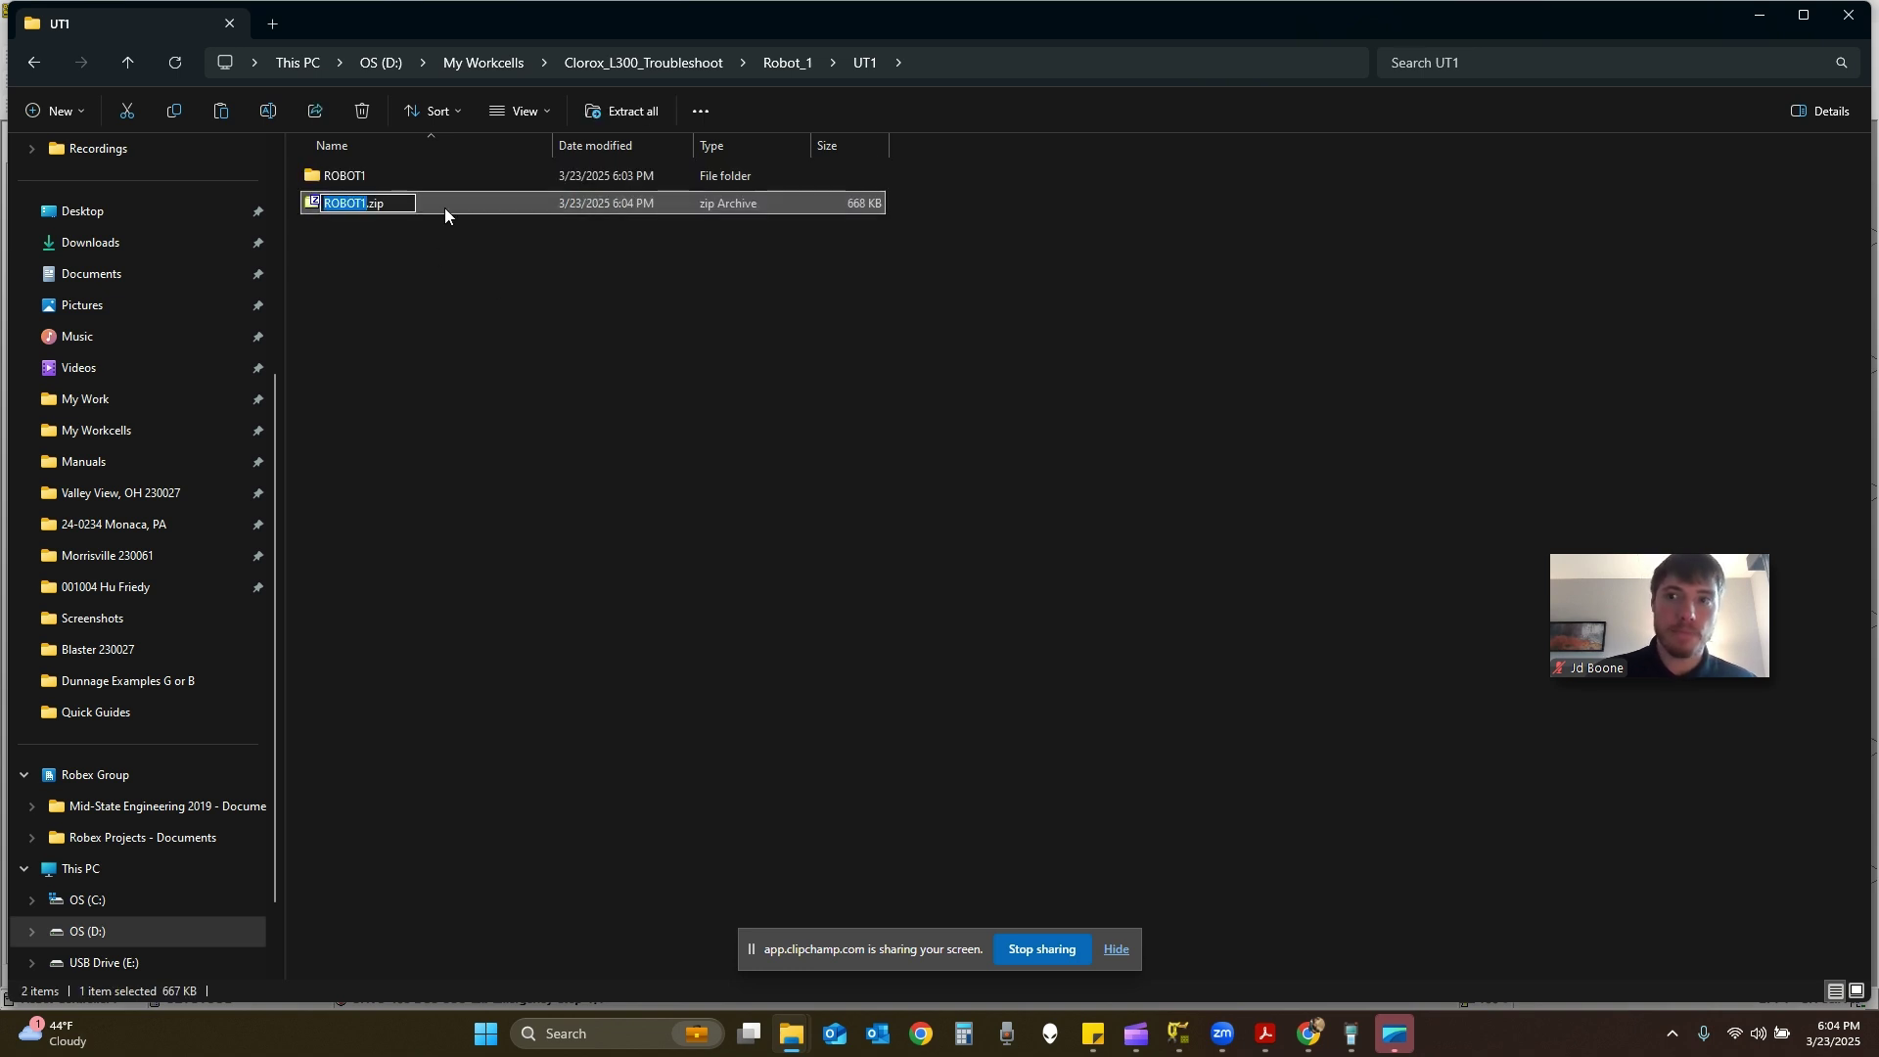
{"action": "left_click", "coordinate": [444, 207]}
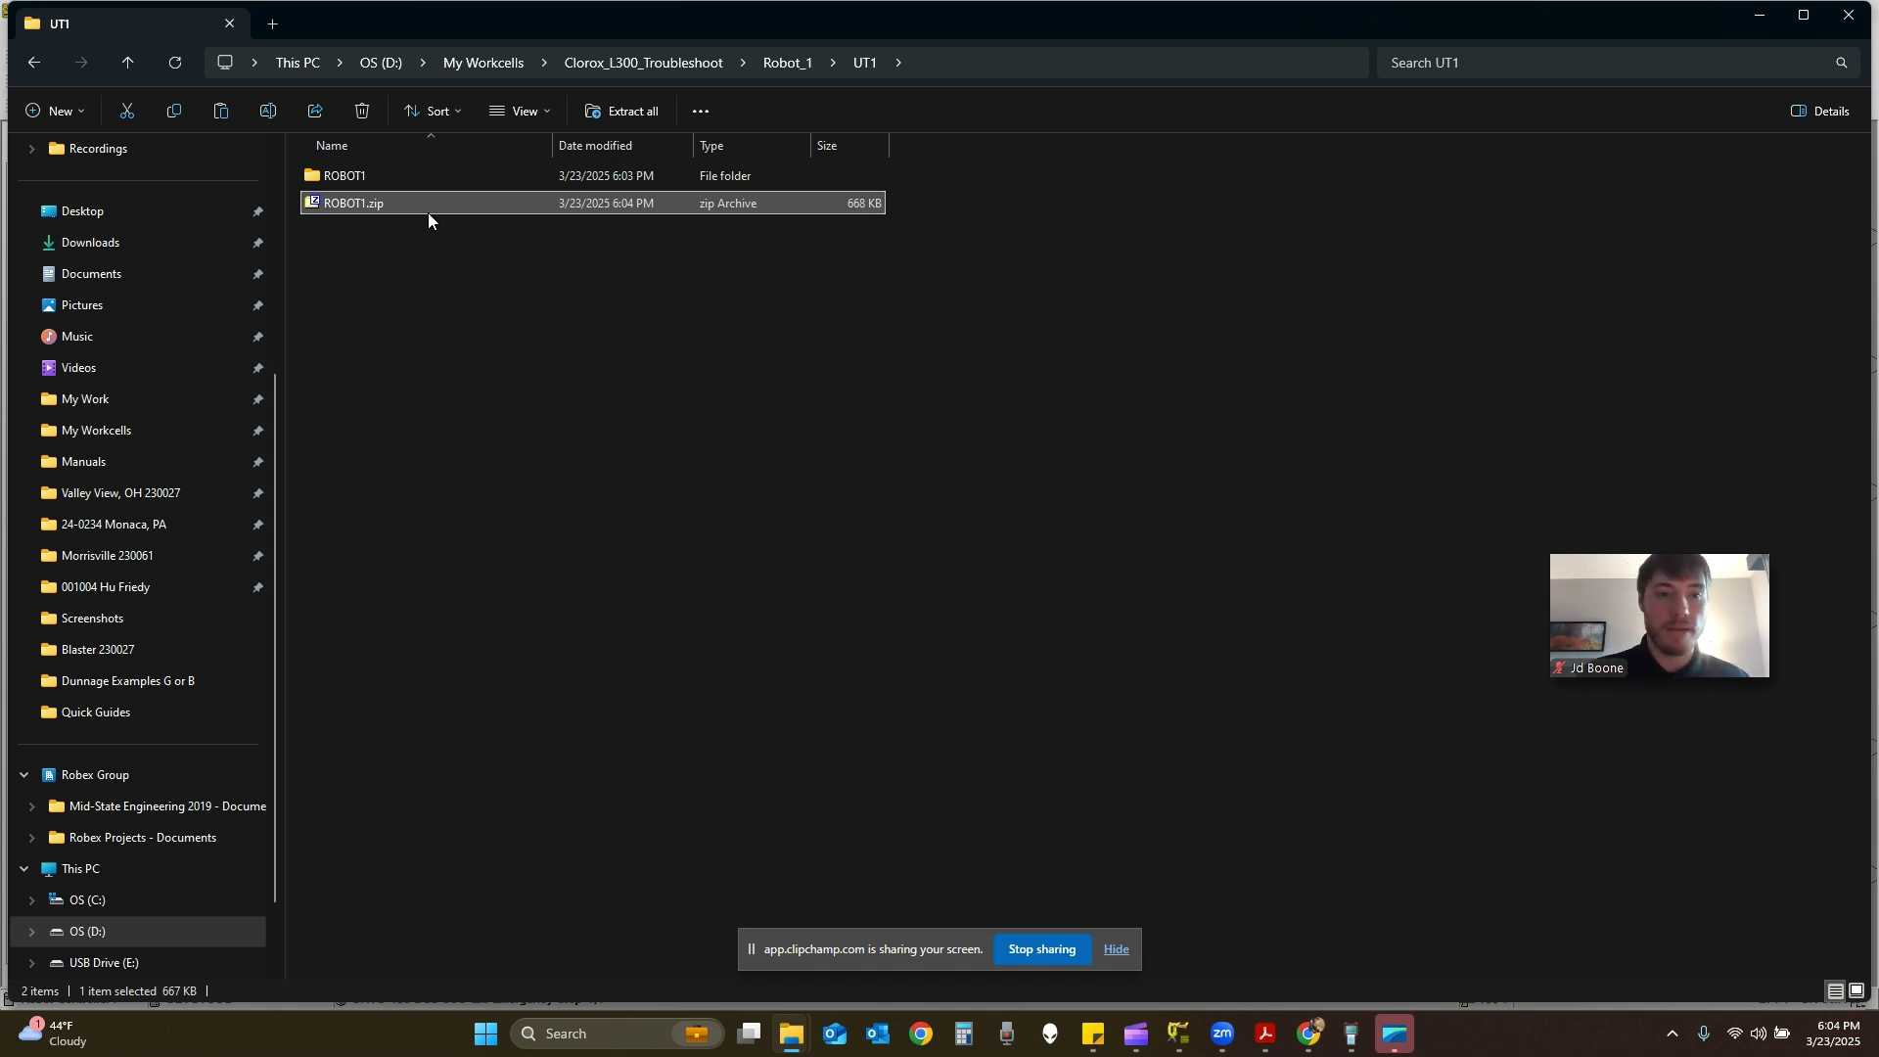
Bring up the teach pendant's UT1:\ROBOT1 file list to compare it with the ROBOT1 folder and ROBOT1.zip.
{"action": "left_click", "coordinate": [409, 179]}
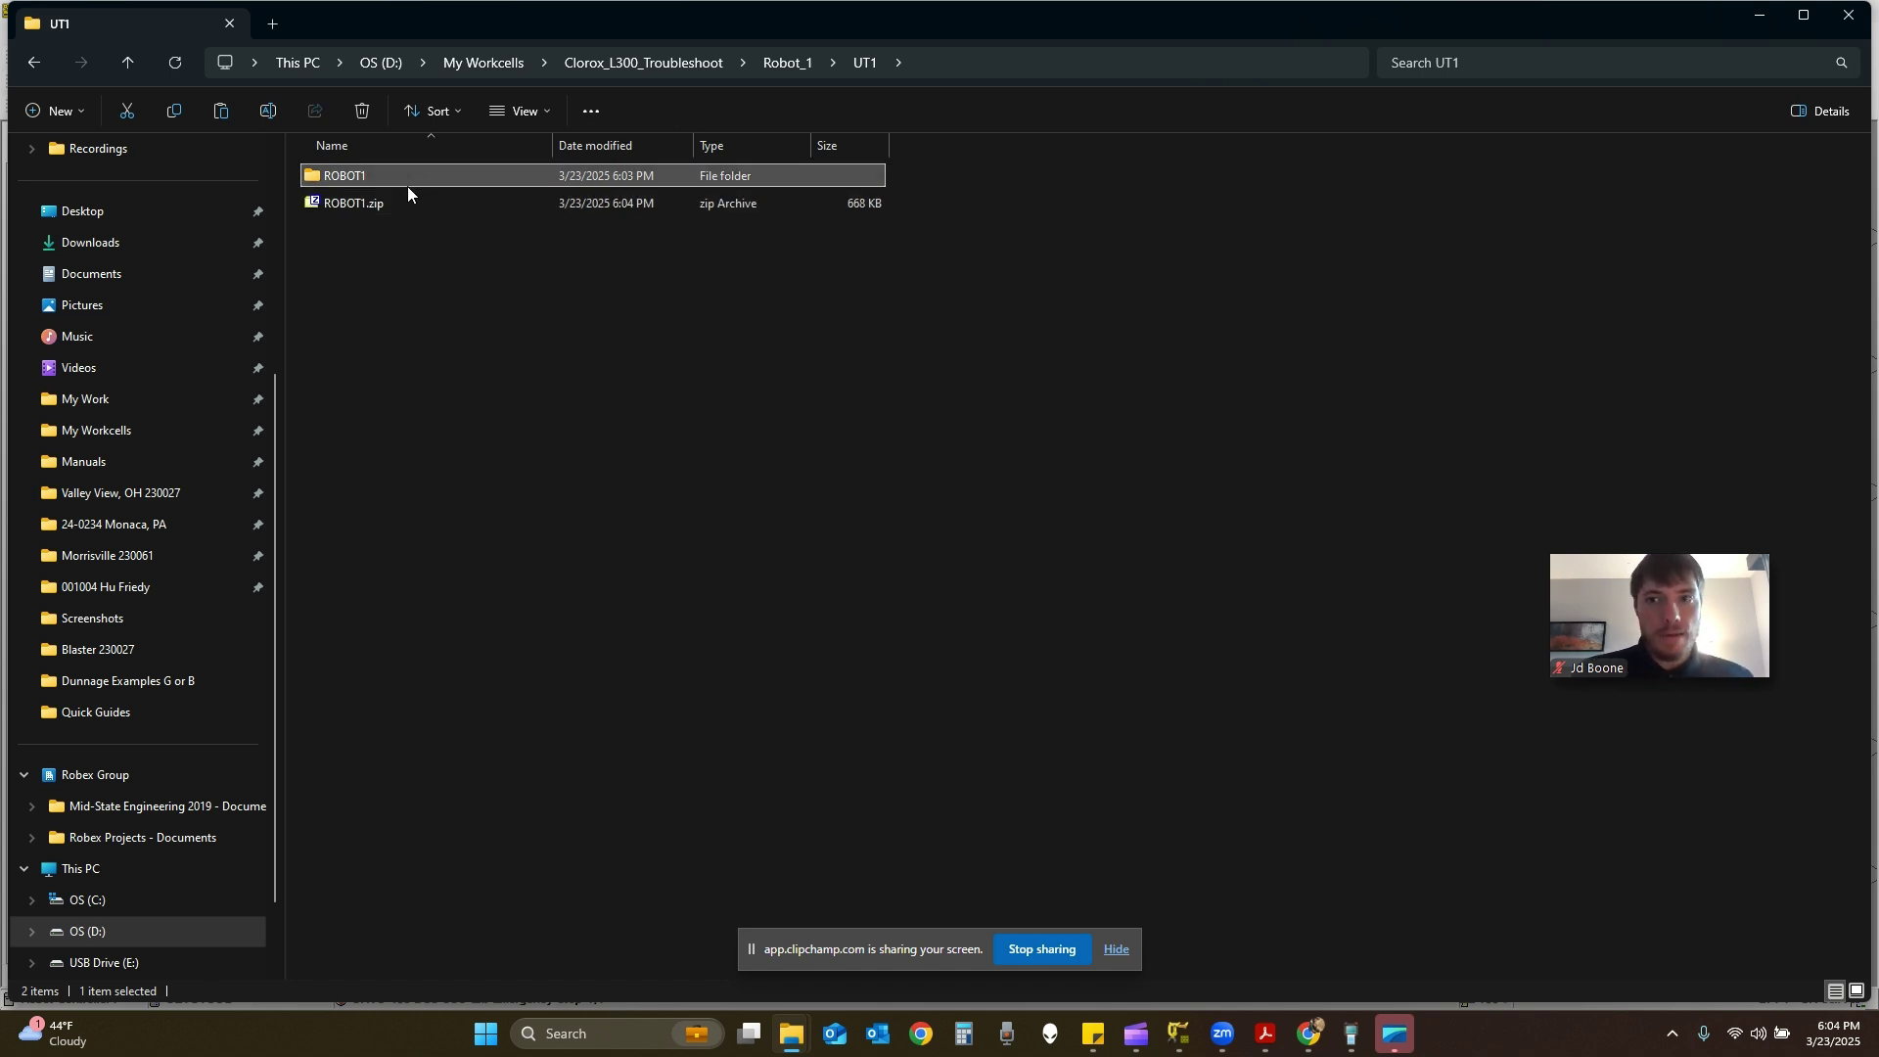
{"action": "left_click", "coordinate": [408, 204]}
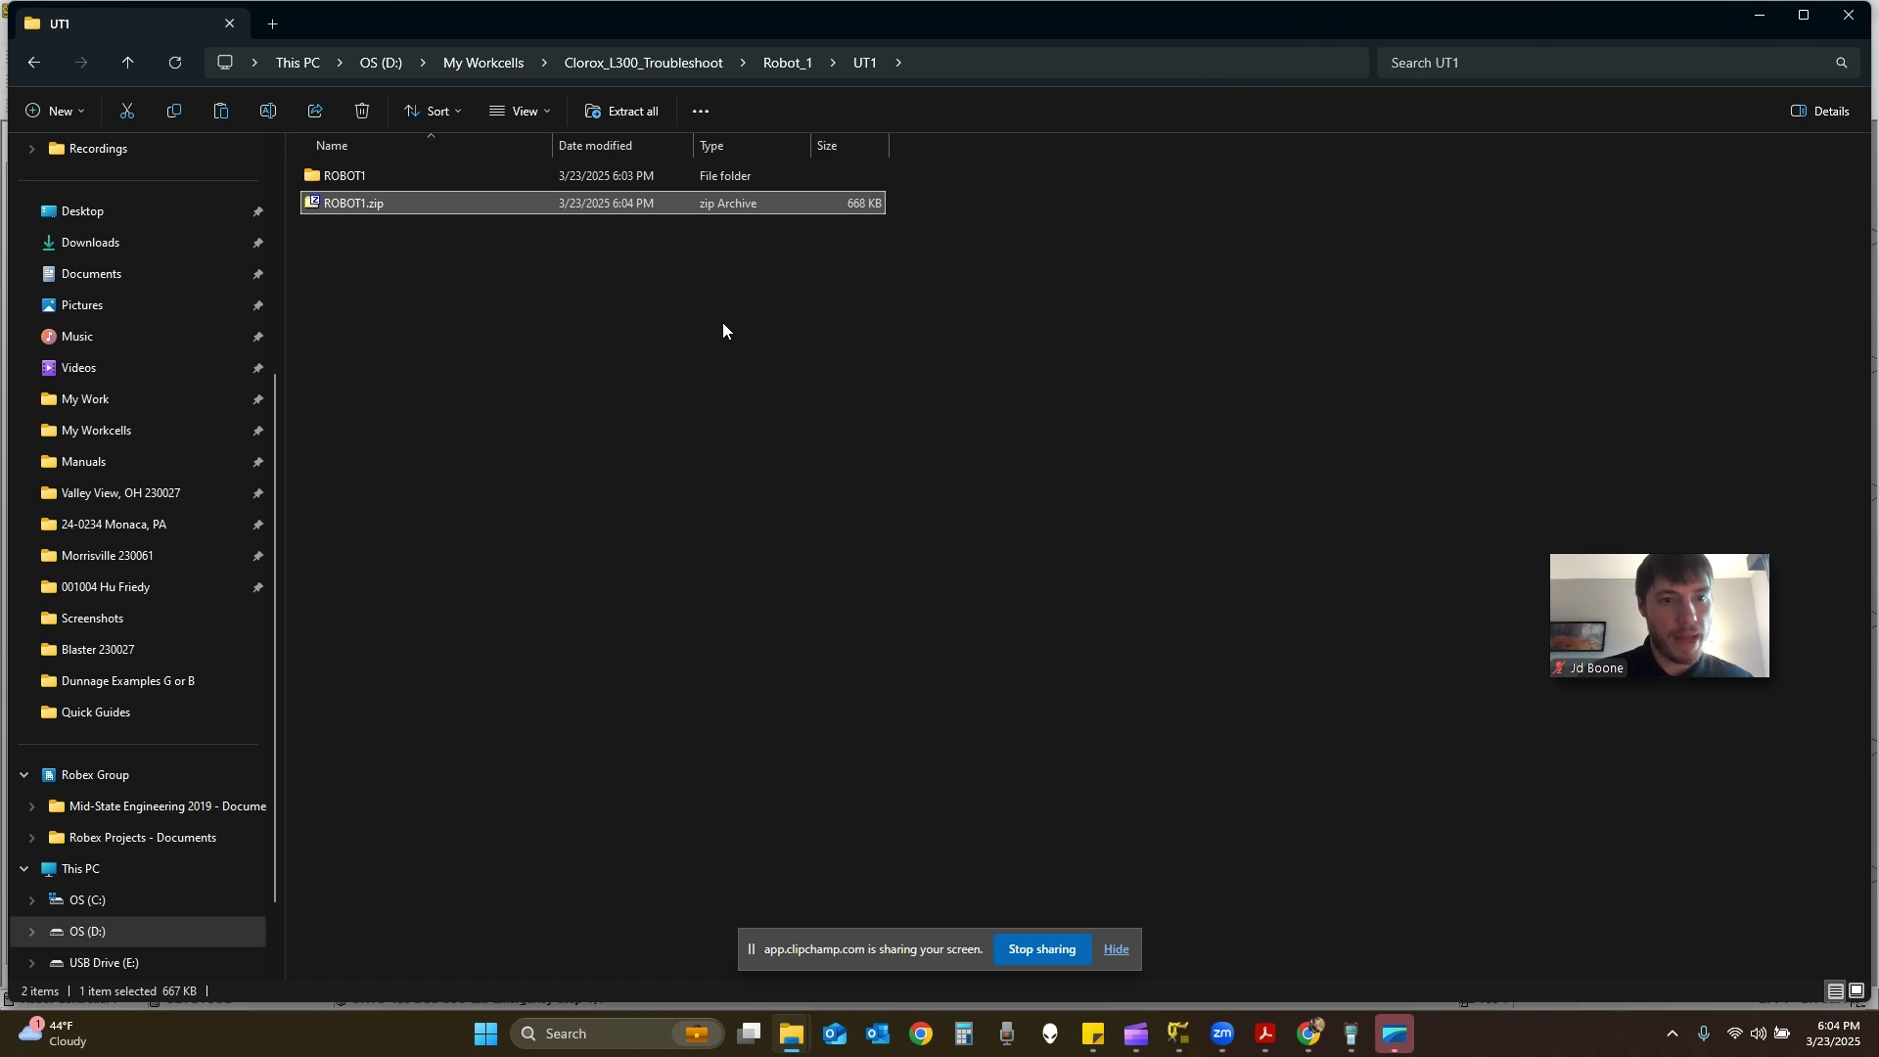
{"action": "left_click", "coordinate": [1356, 1038]}
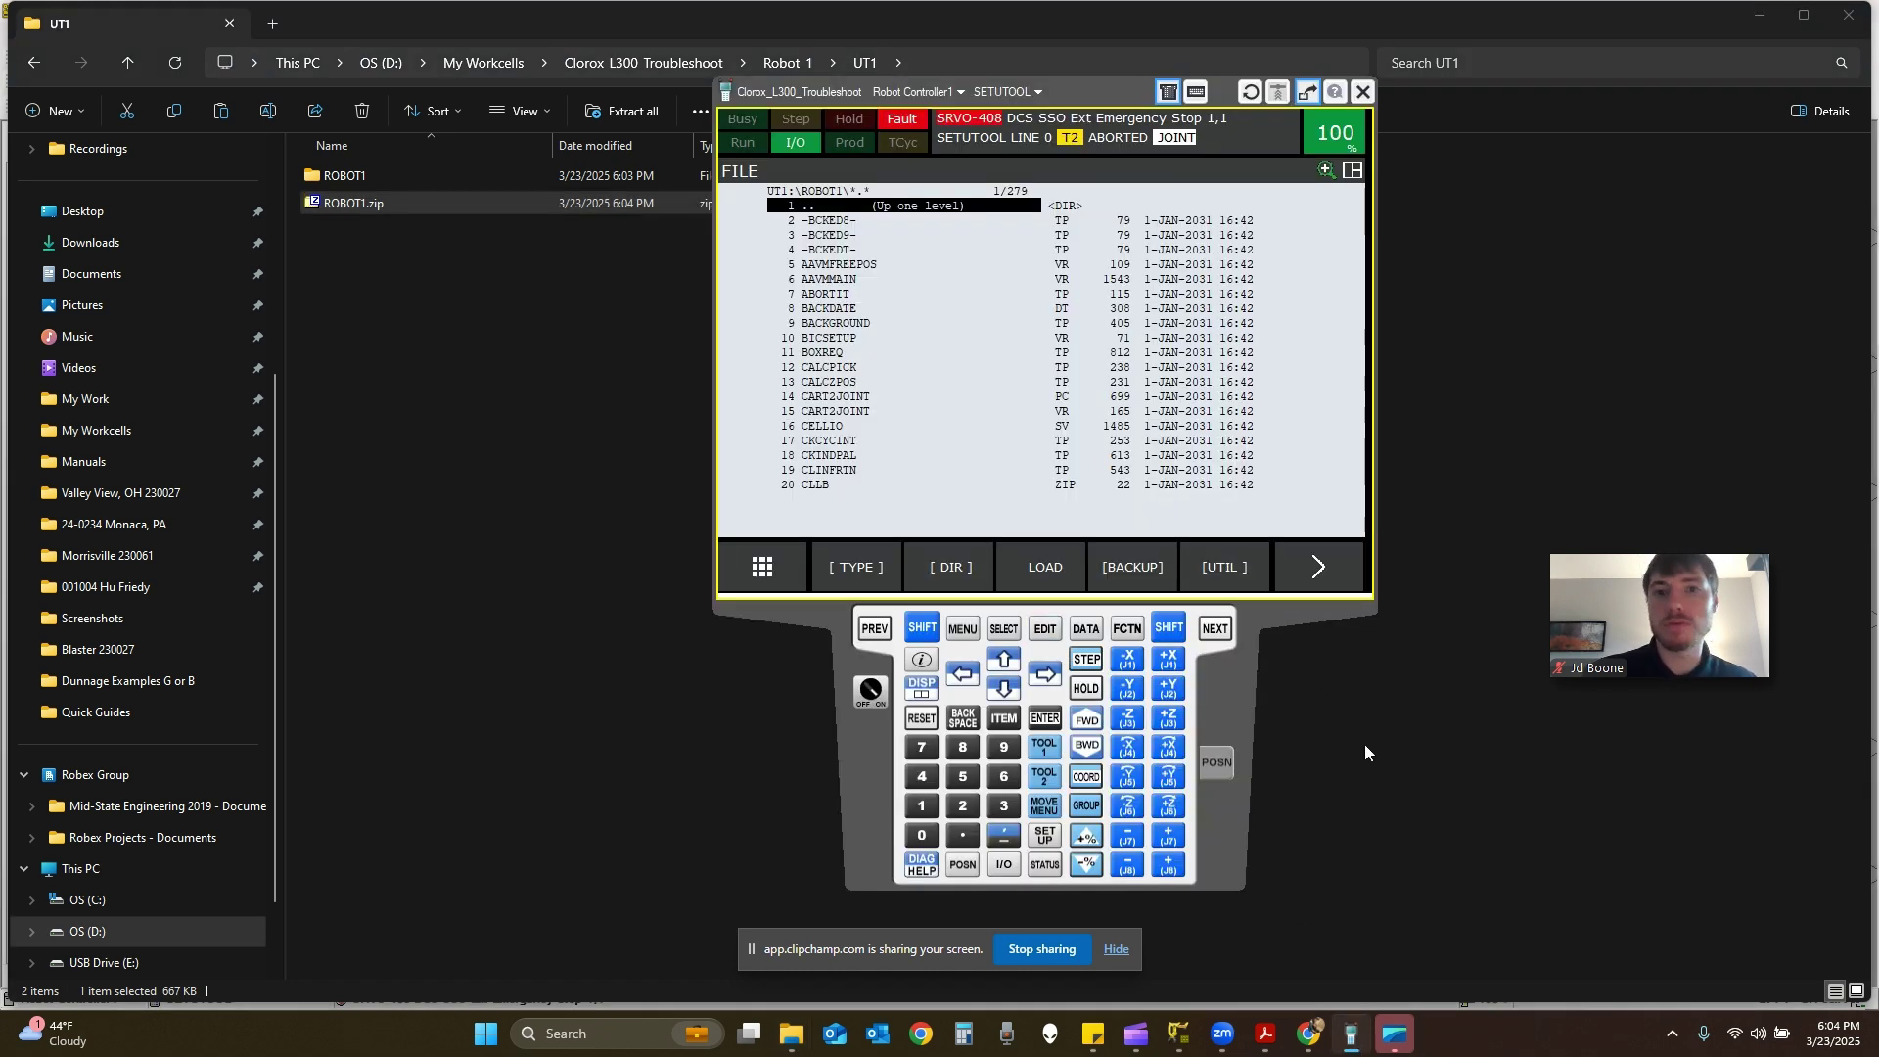
{"action": "left_click", "coordinate": [1381, 771]}
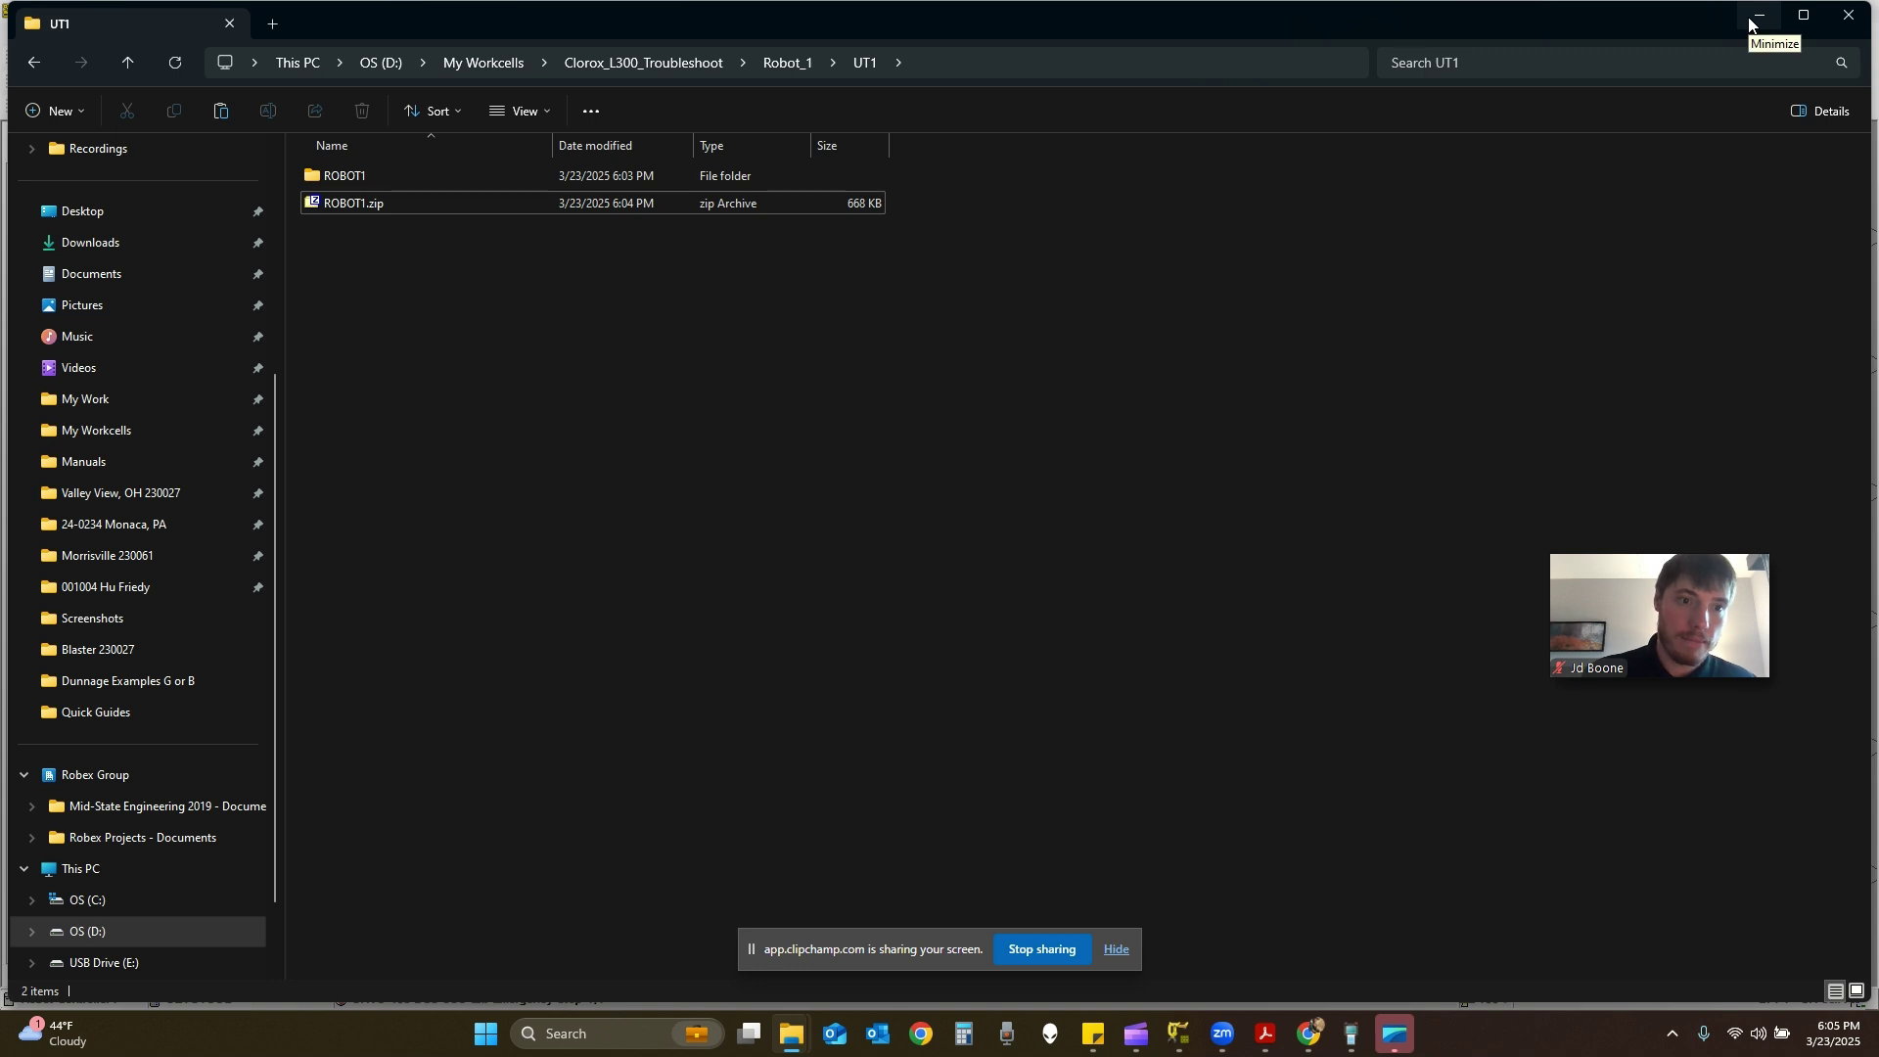
{"action": "mouse_move", "coordinate": [792, 1034]}
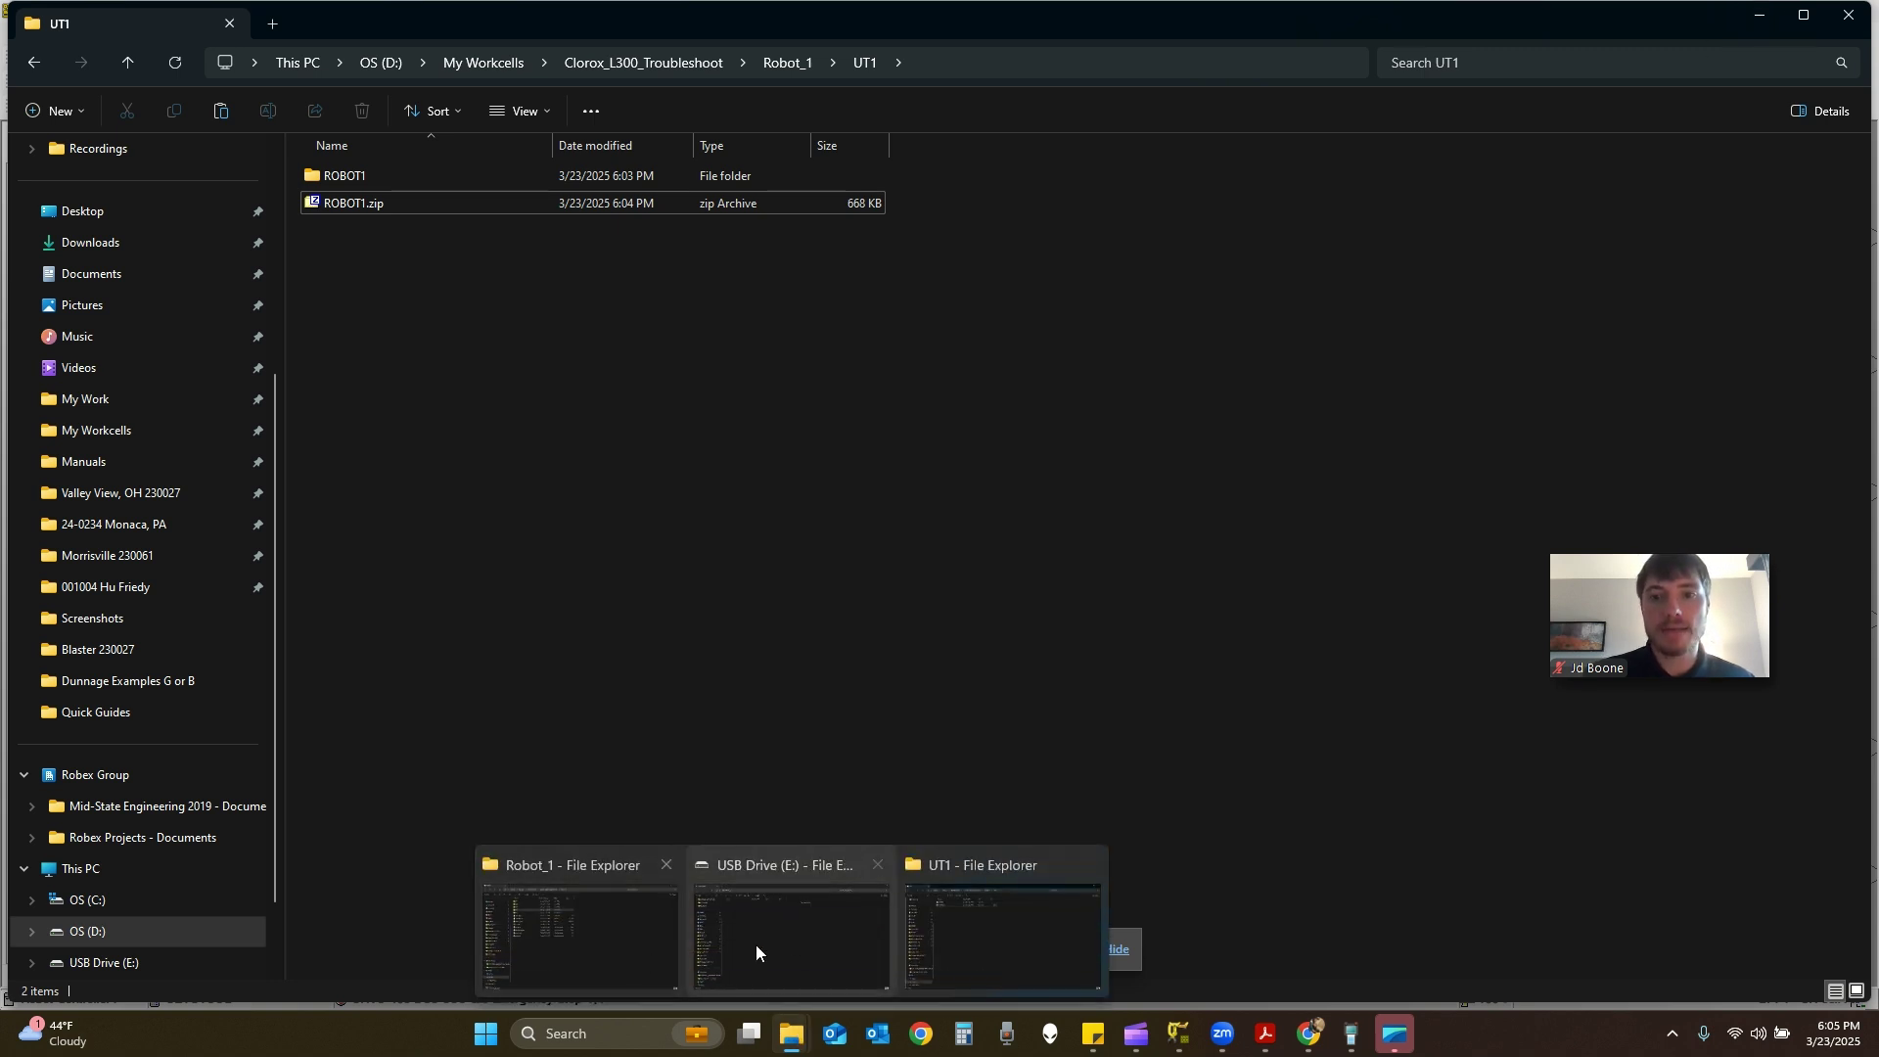
{"action": "mouse_move", "coordinate": [790, 939]}
{"action": "left_click_drag", "start_coordinate": [866, 12], "coordinate": [869, 256]}
{"action": "left_click", "coordinate": [632, 174]}
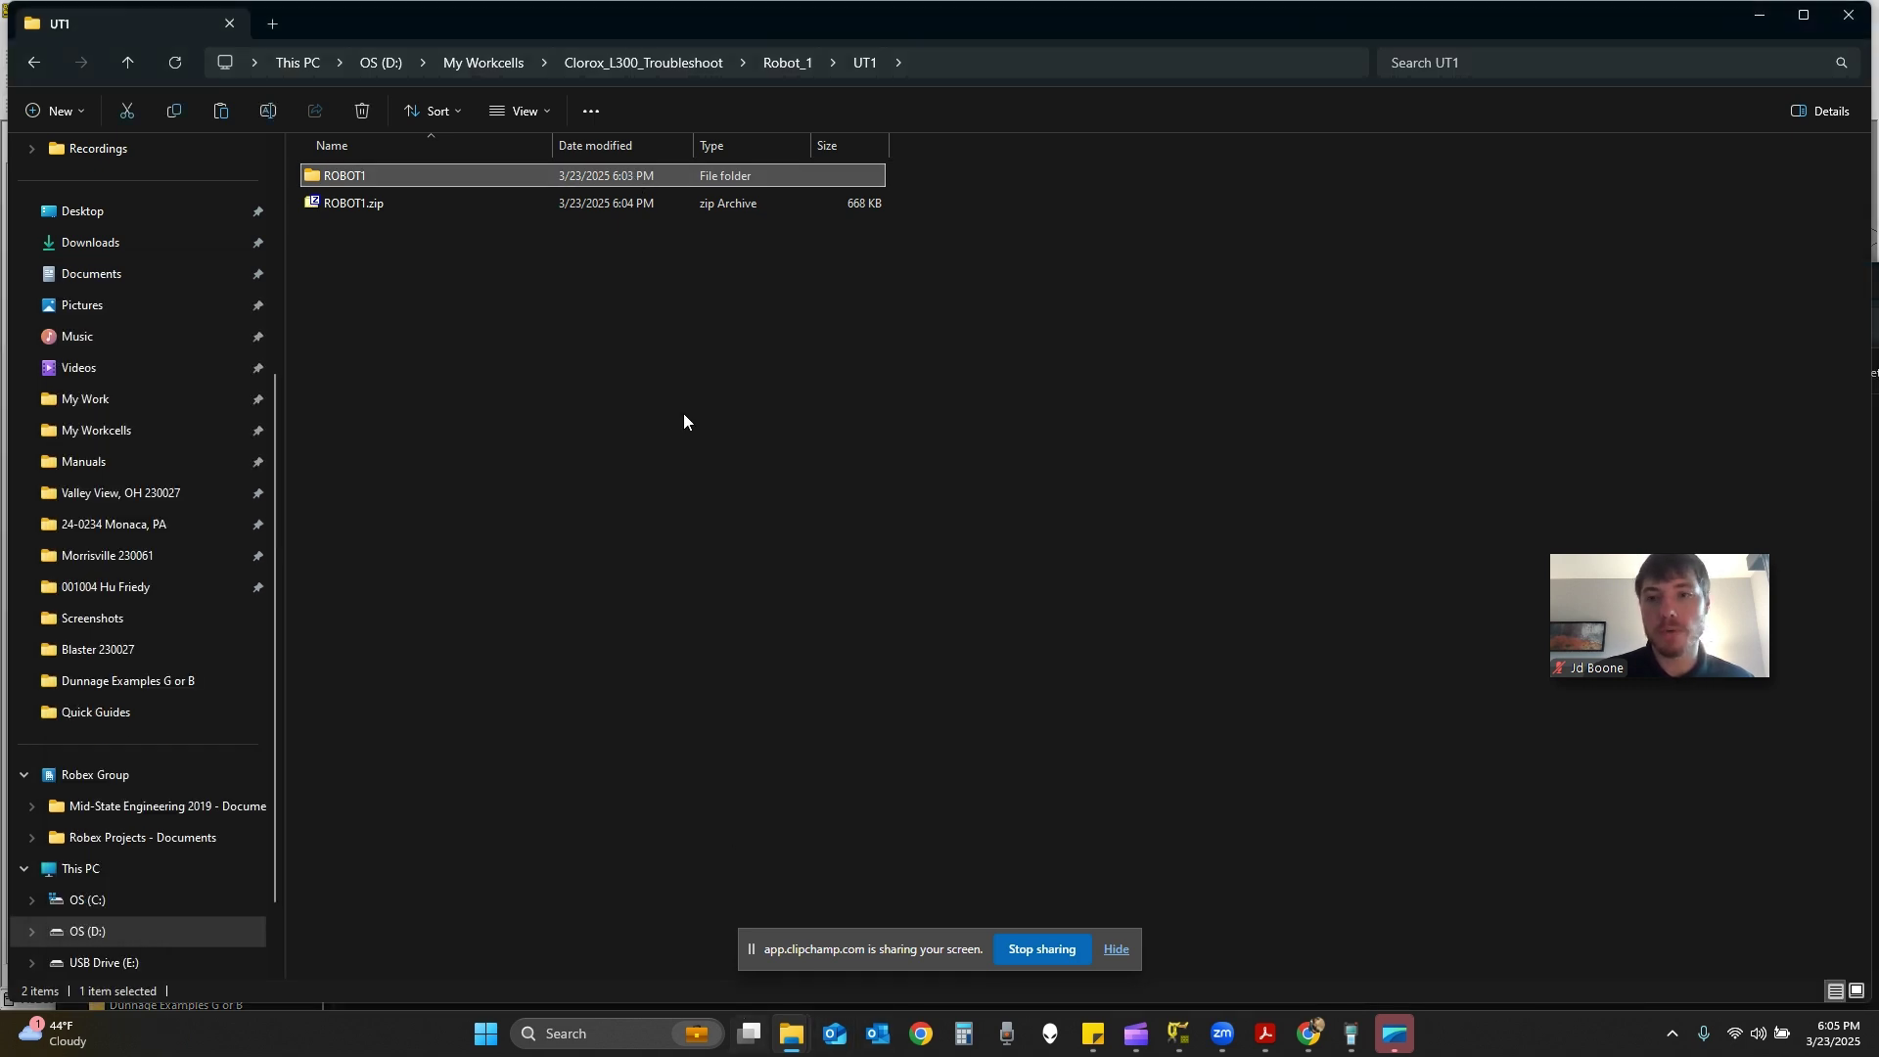
{"action": "left_click", "coordinate": [454, 207]}
{"action": "right_click", "coordinate": [454, 208]}
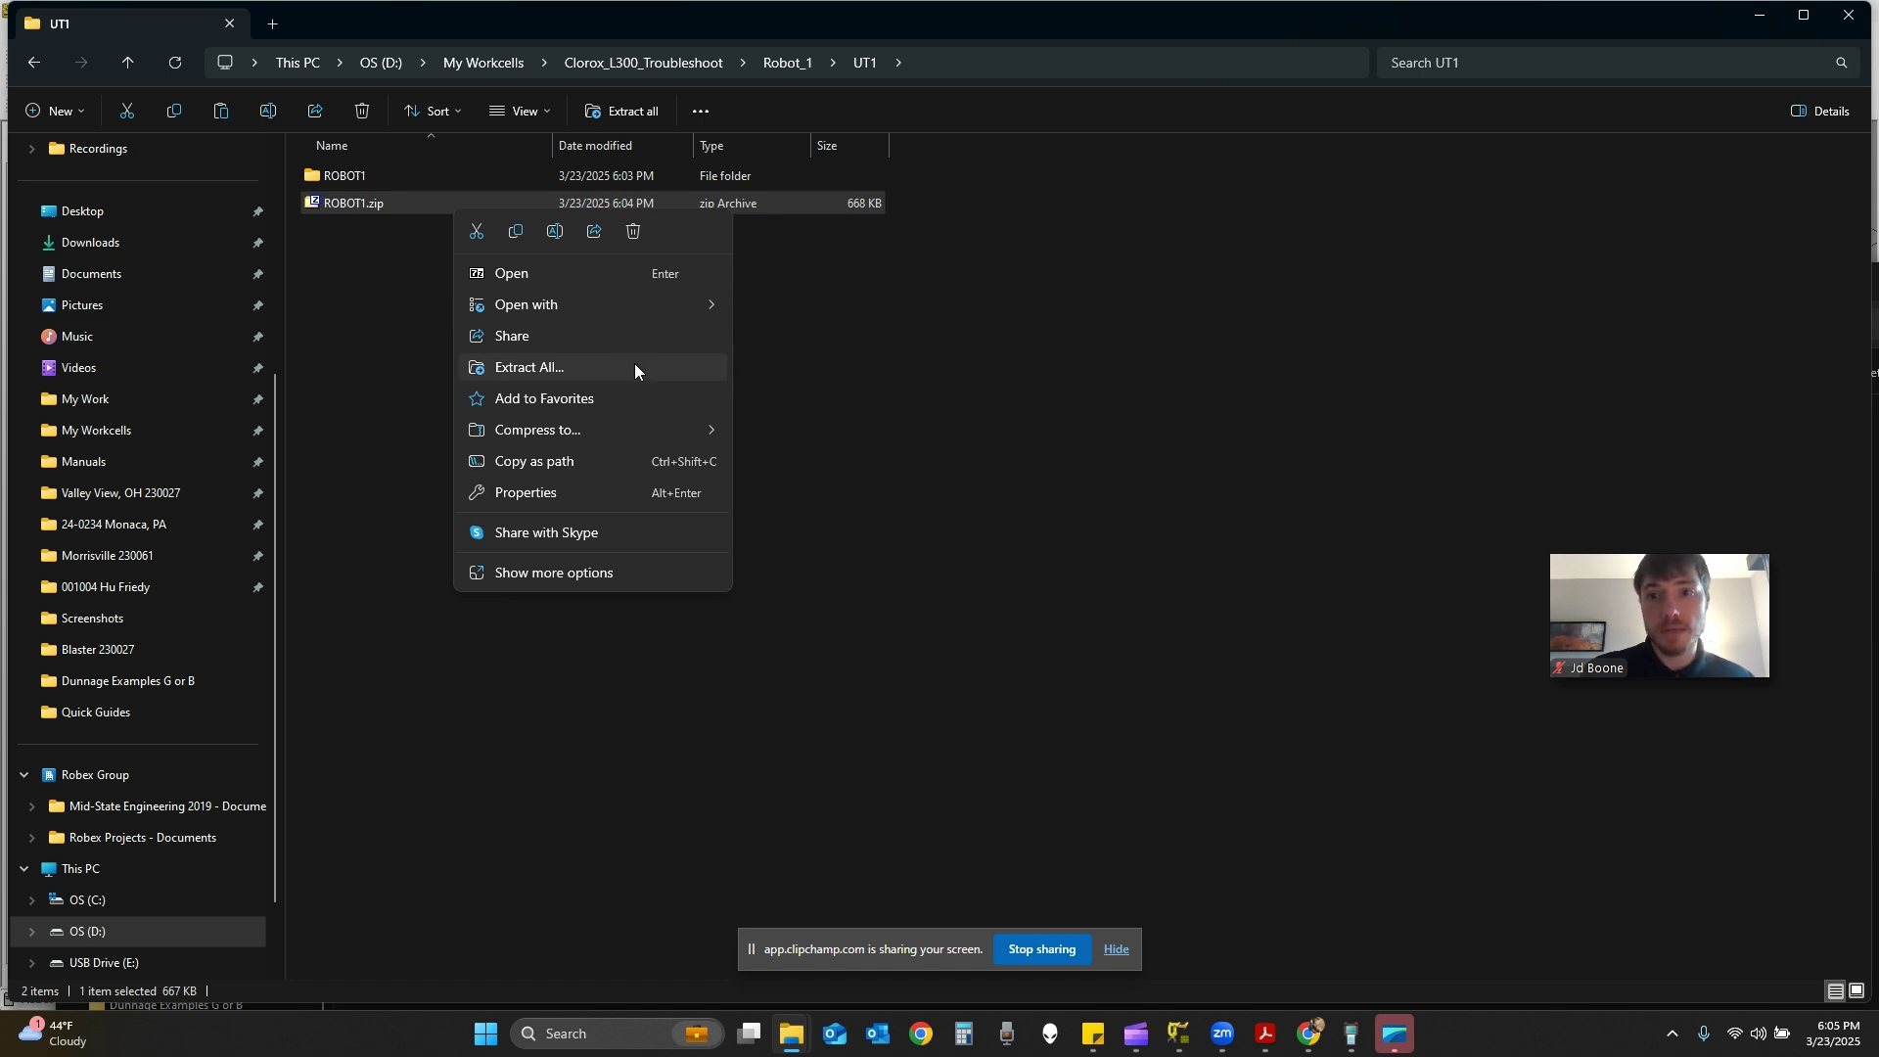
{"action": "left_click", "coordinate": [586, 373]}
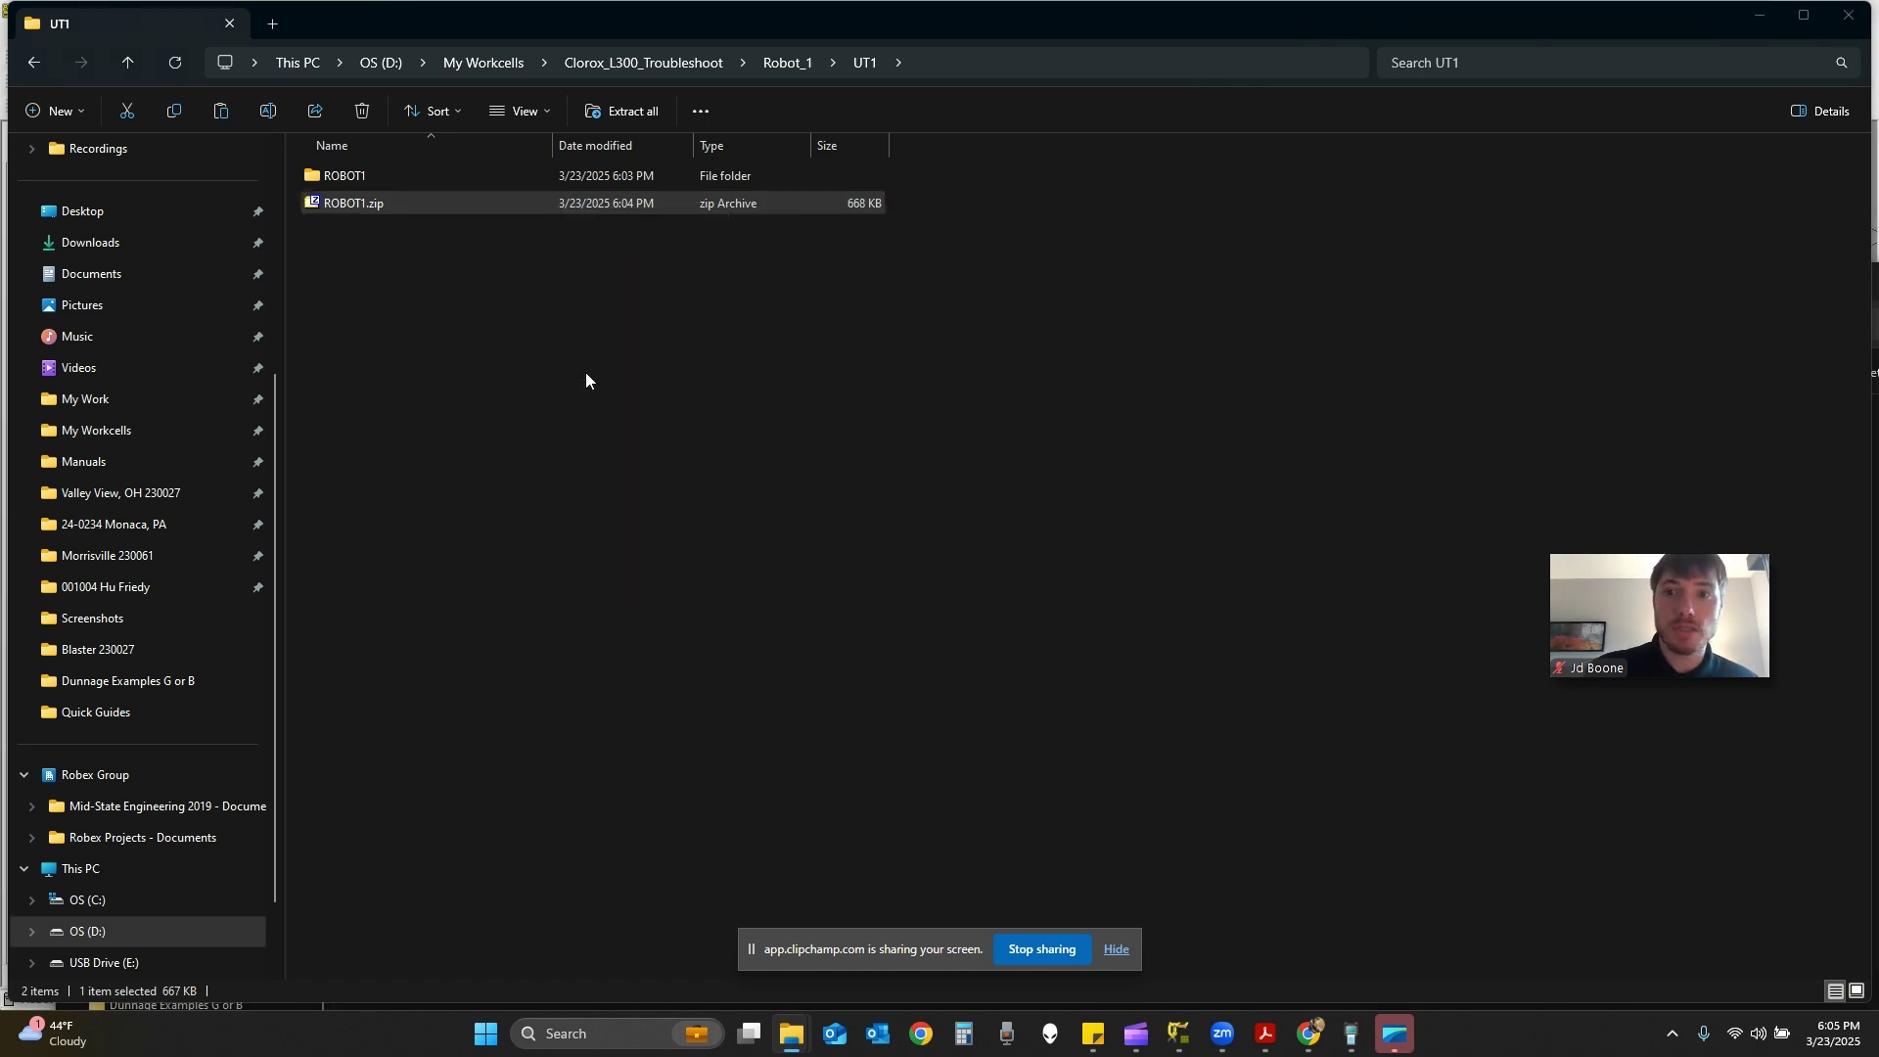
{"action": "left_click", "coordinate": [1184, 702]}
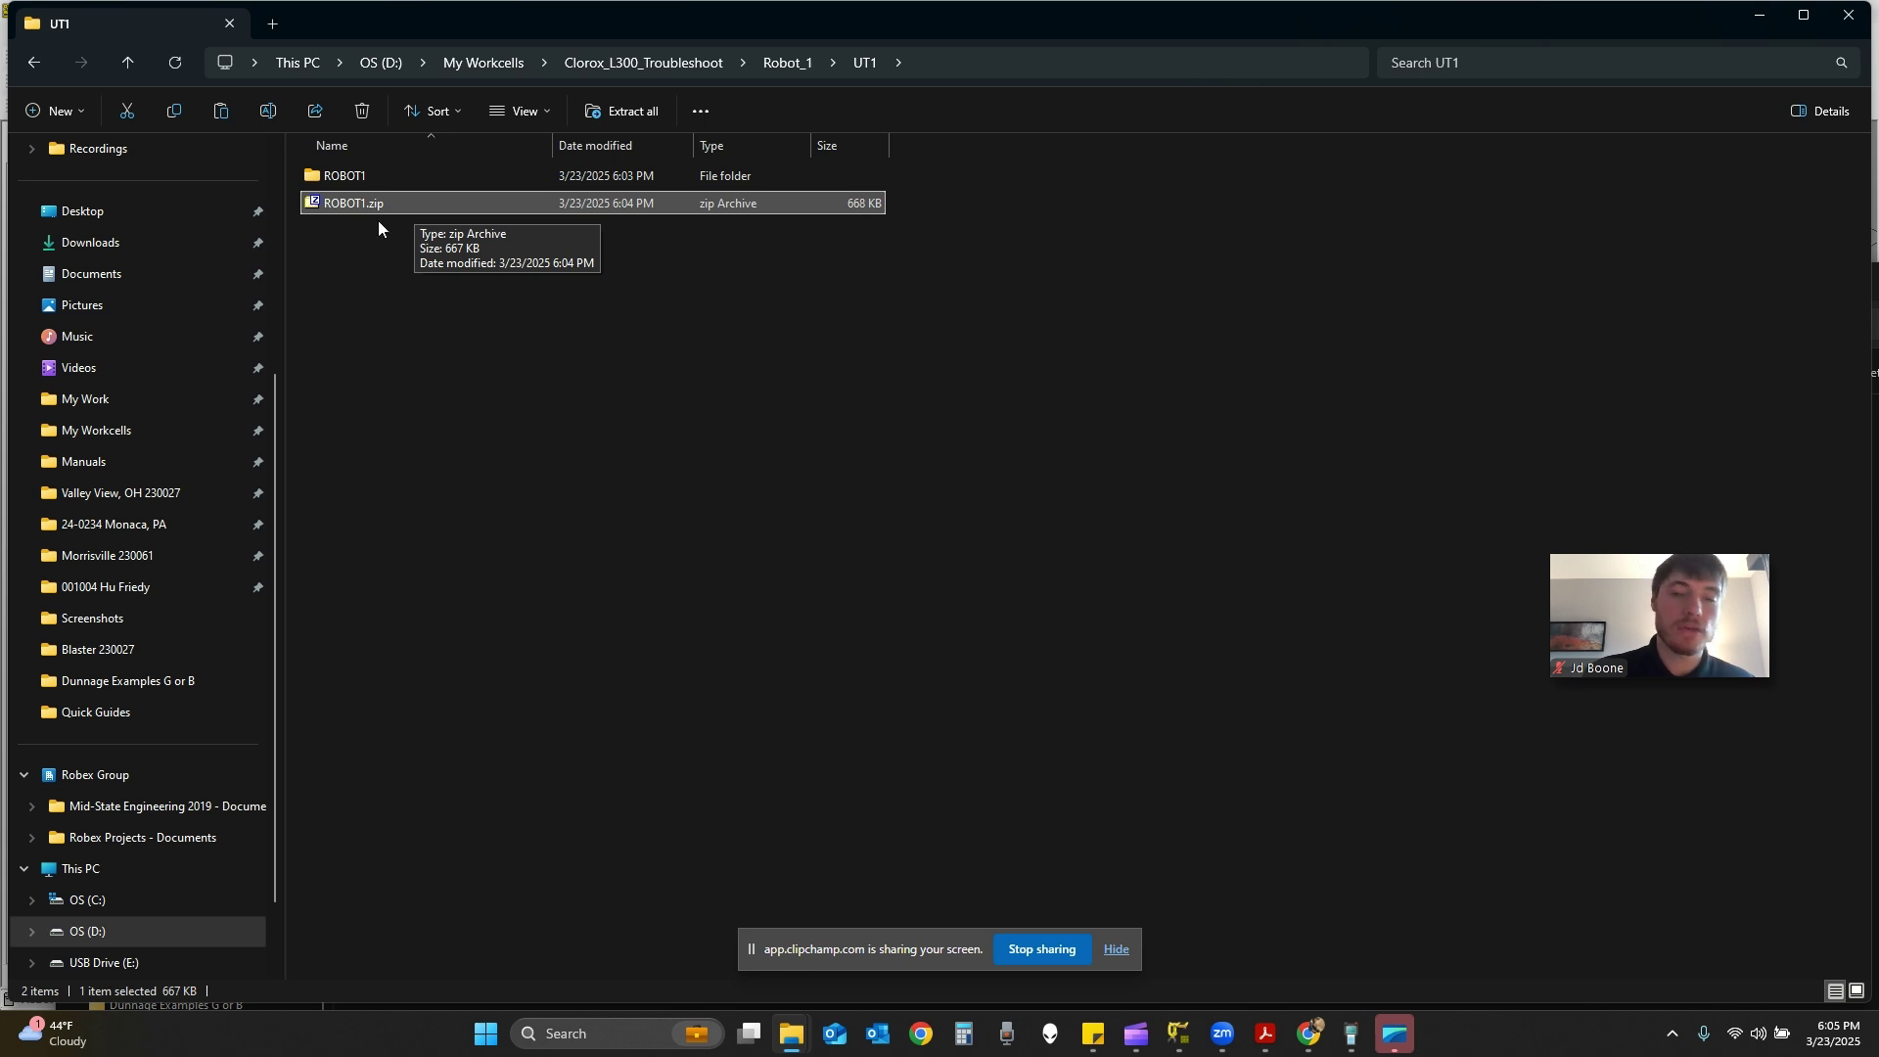
Check the contents of the ROBOT1 backup folder and copy the folder to the root of USB Drive (E:).
{"action": "left_click", "coordinate": [362, 175]}
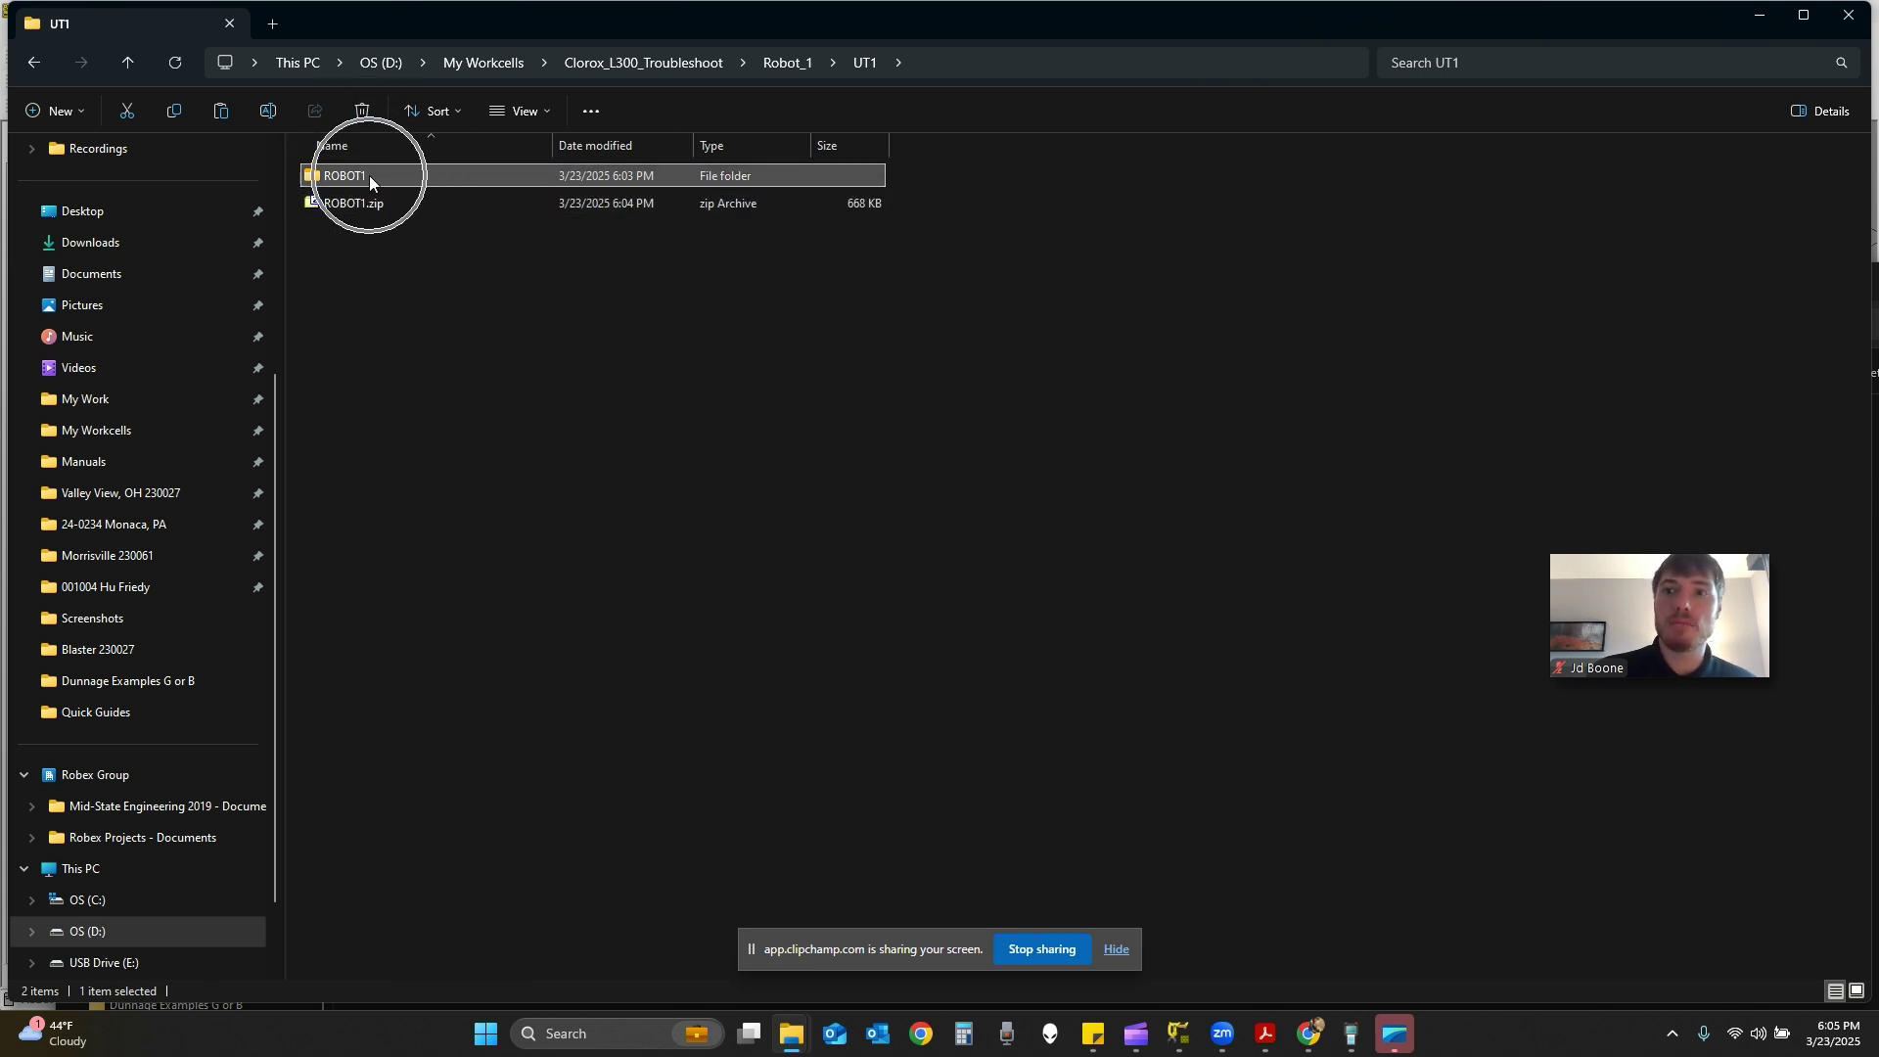
{"action": "double_click", "coordinate": [371, 176]}
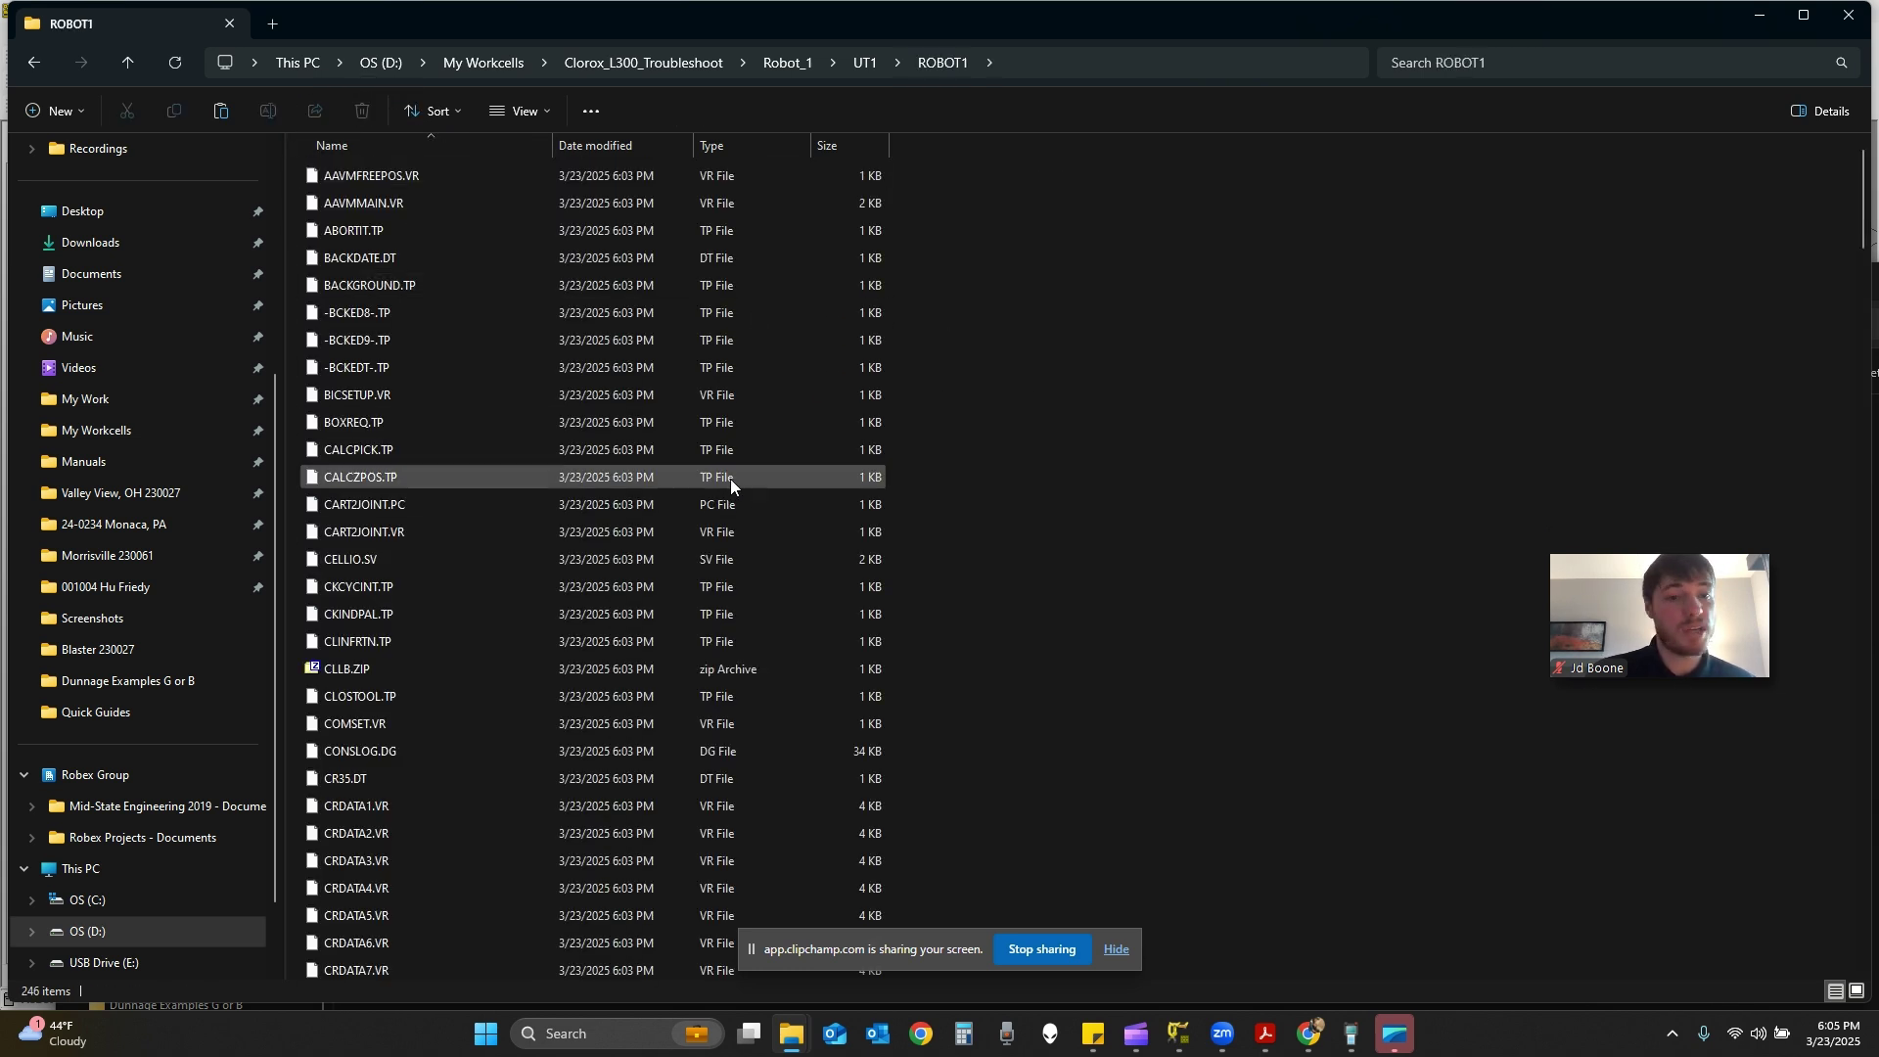
{"action": "key", "text": "alt+Left"}
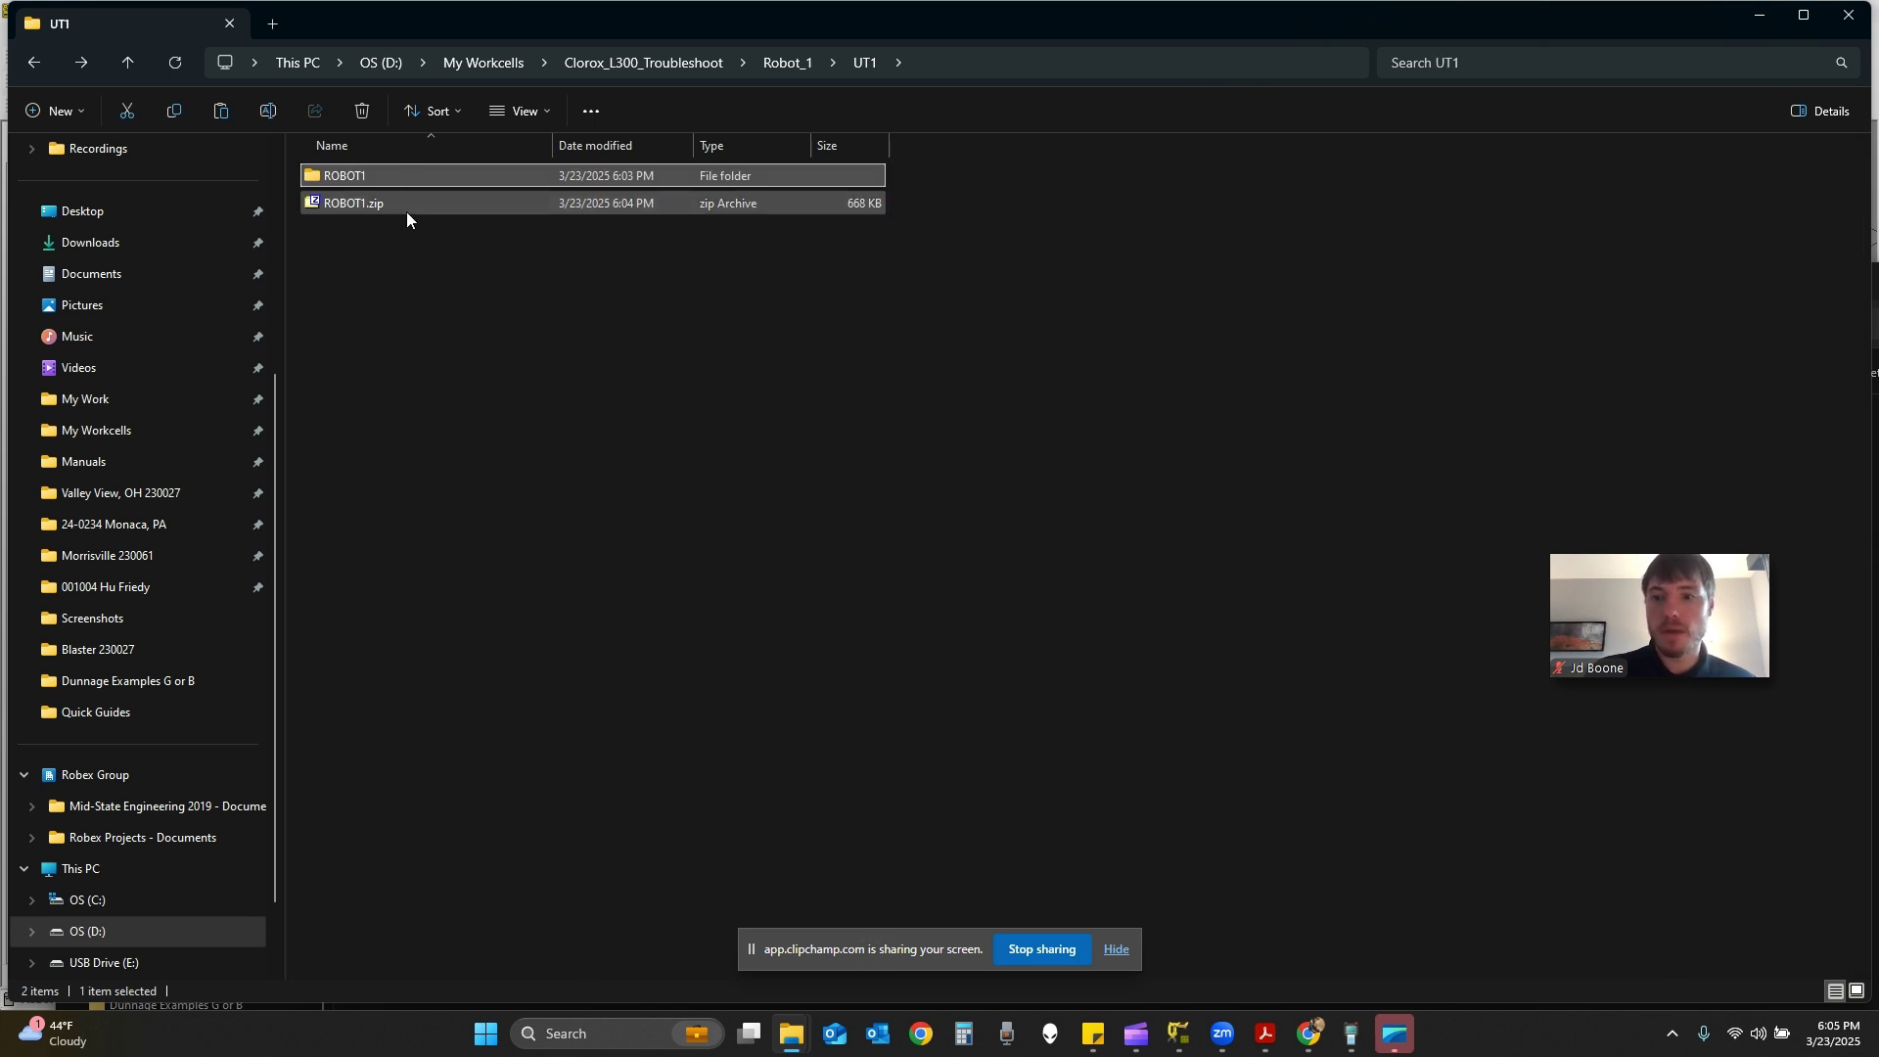
{"action": "scroll", "coordinate": [190, 923], "scroll_direction": "down", "scroll_amount": 1}
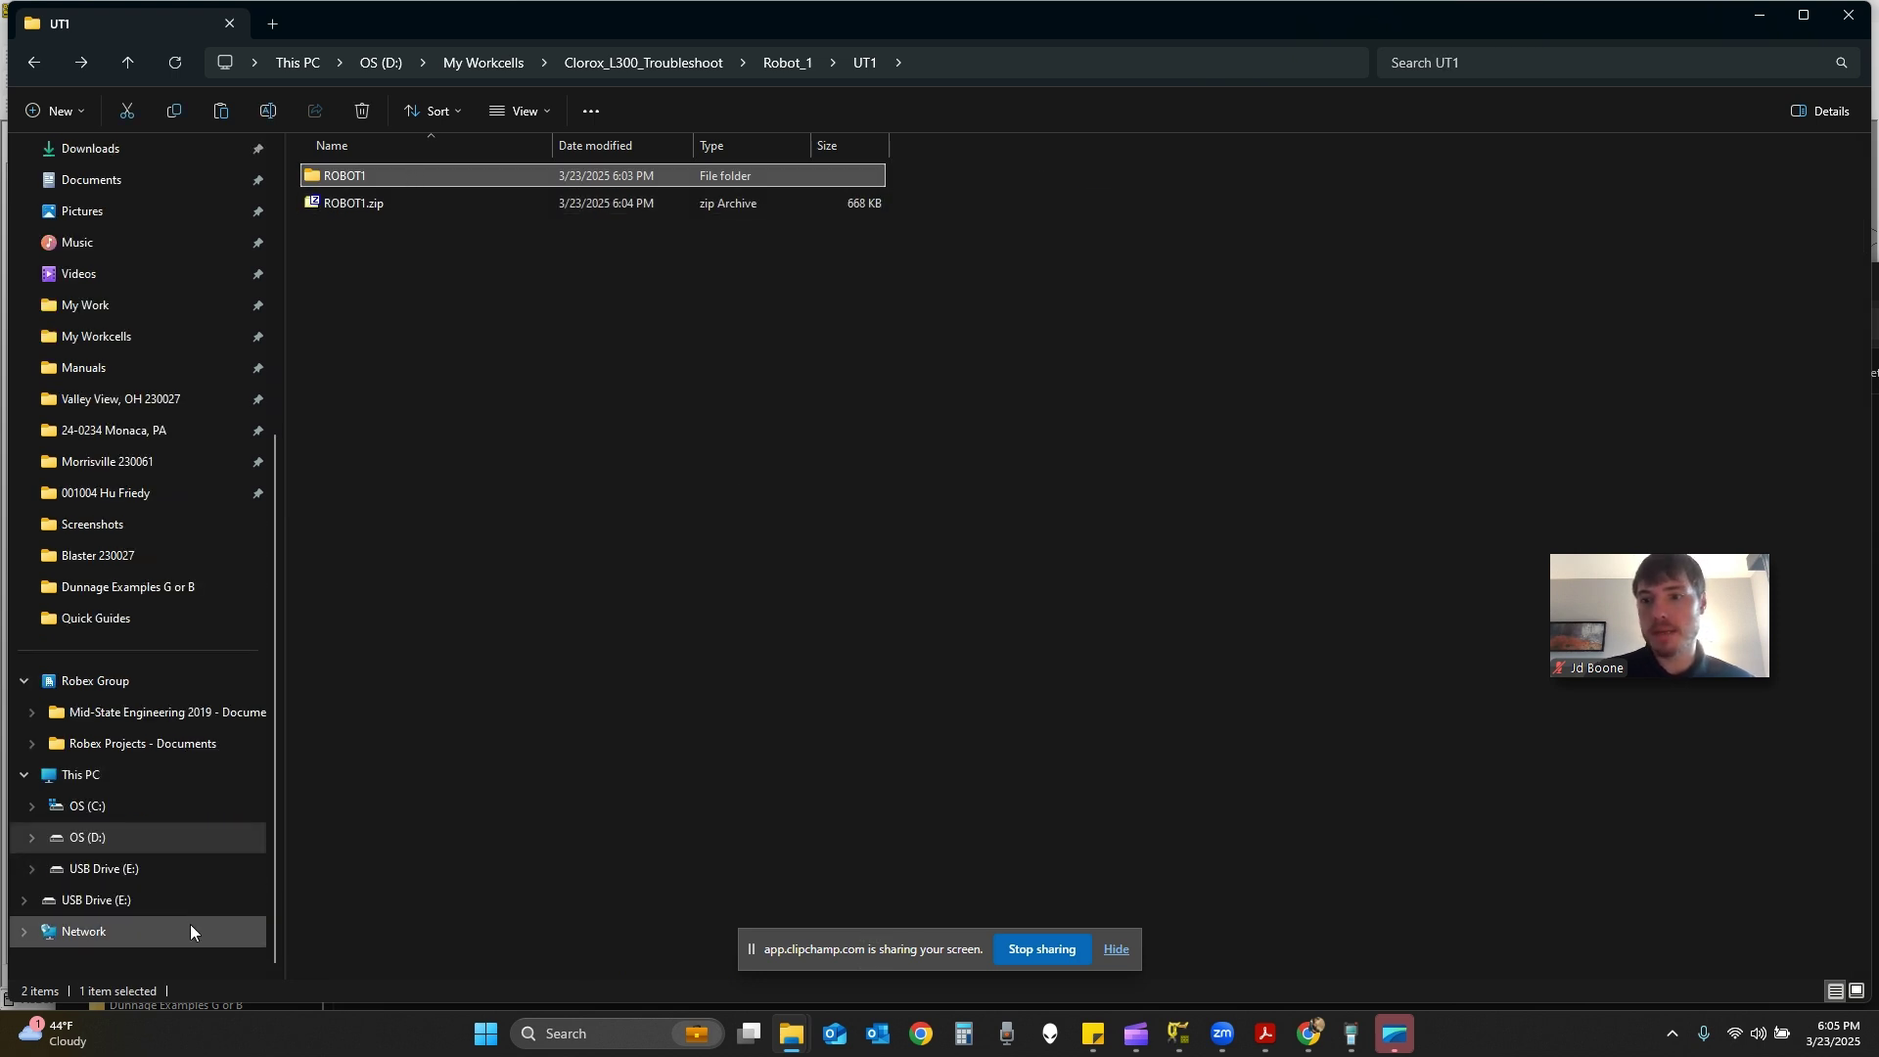
{"action": "left_click", "coordinate": [155, 877]}
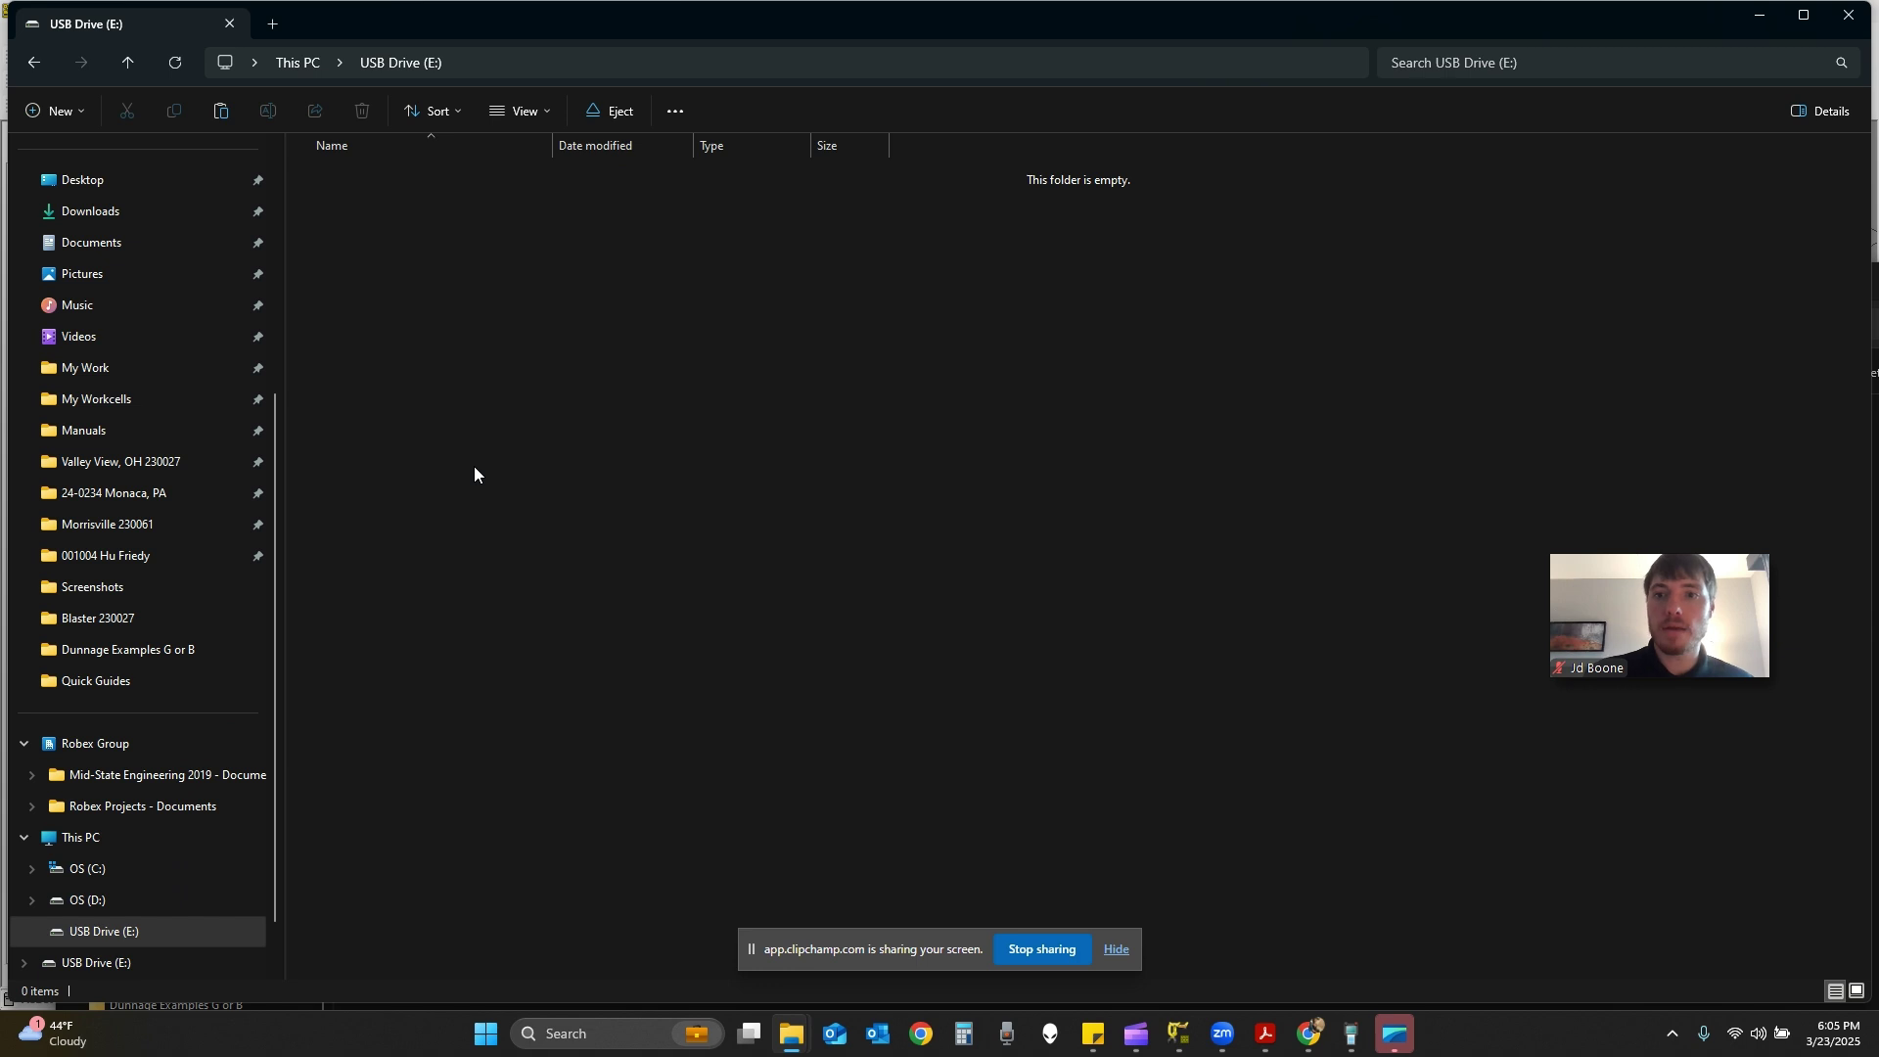
{"action": "key", "text": "ctrl+v"}
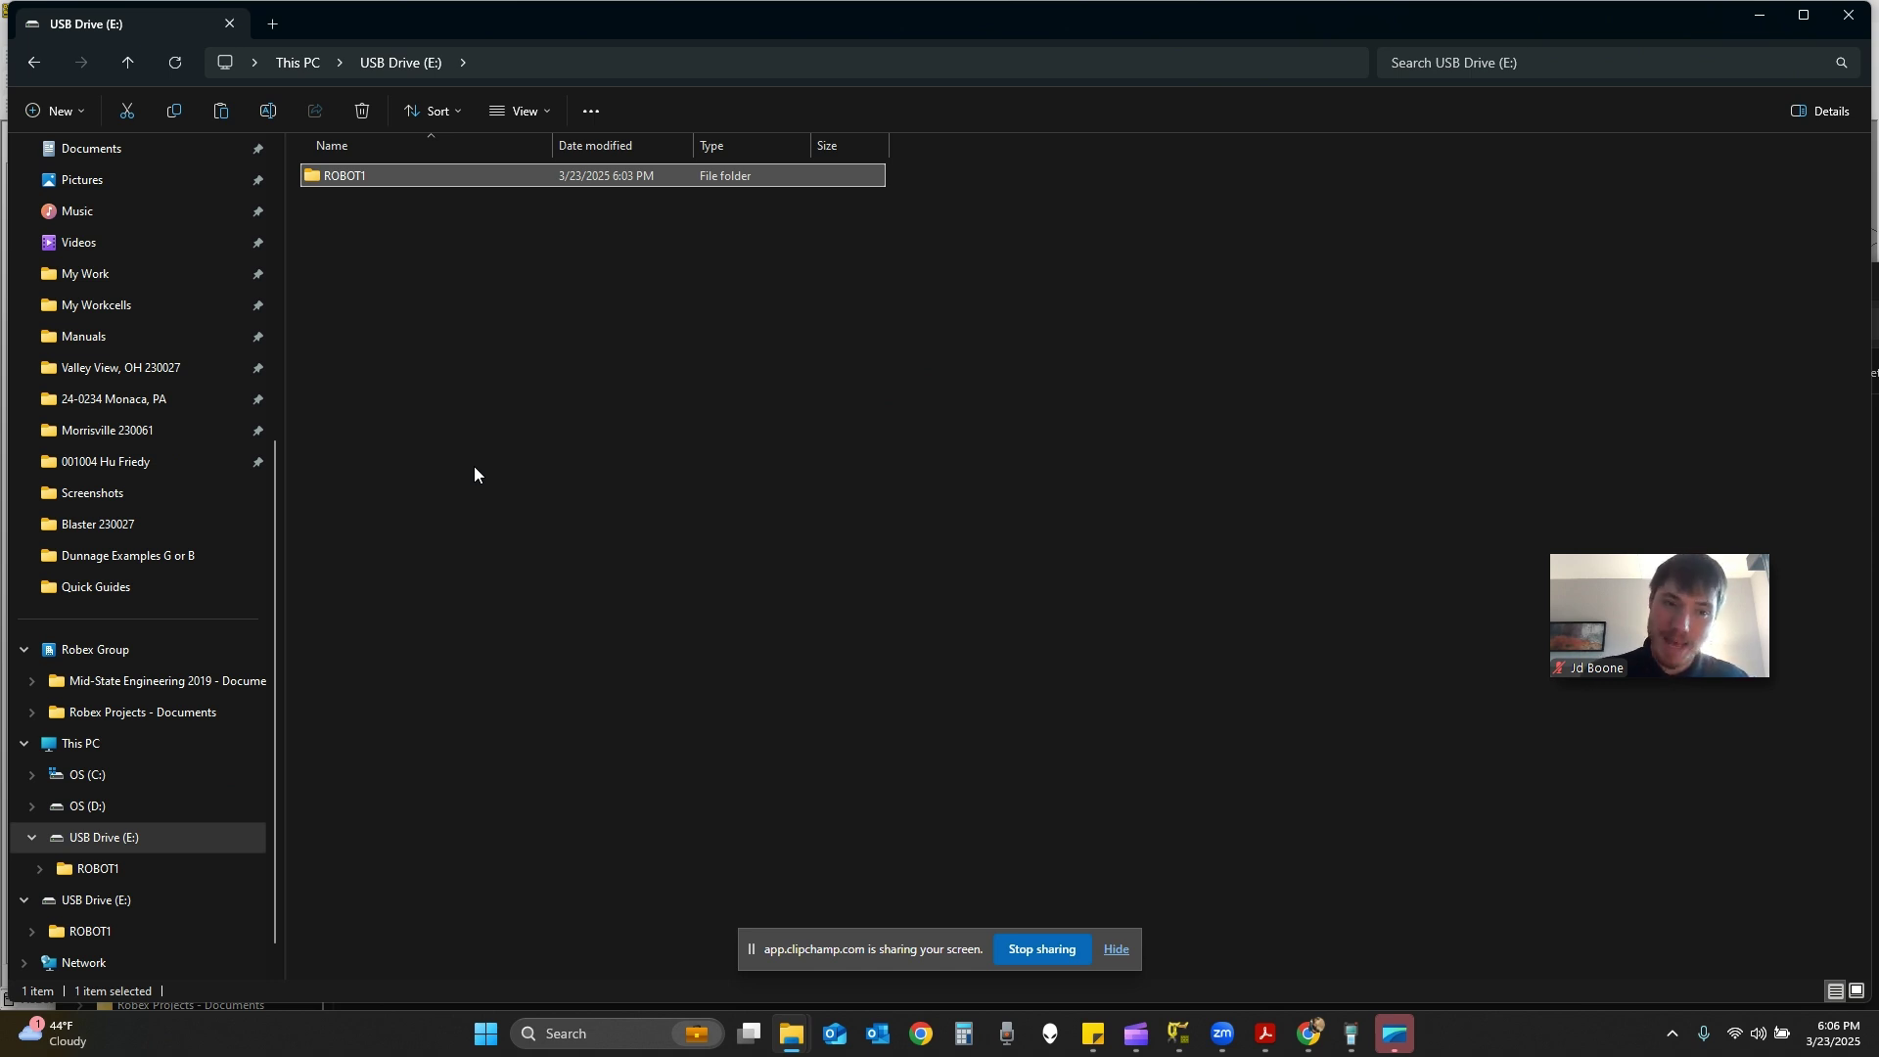
Move all files out of the ROBOT1 folder into the root of USB Drive (E:).
{"action": "double_click", "coordinate": [444, 179]}
{"action": "key", "text": "ctrl+a"}
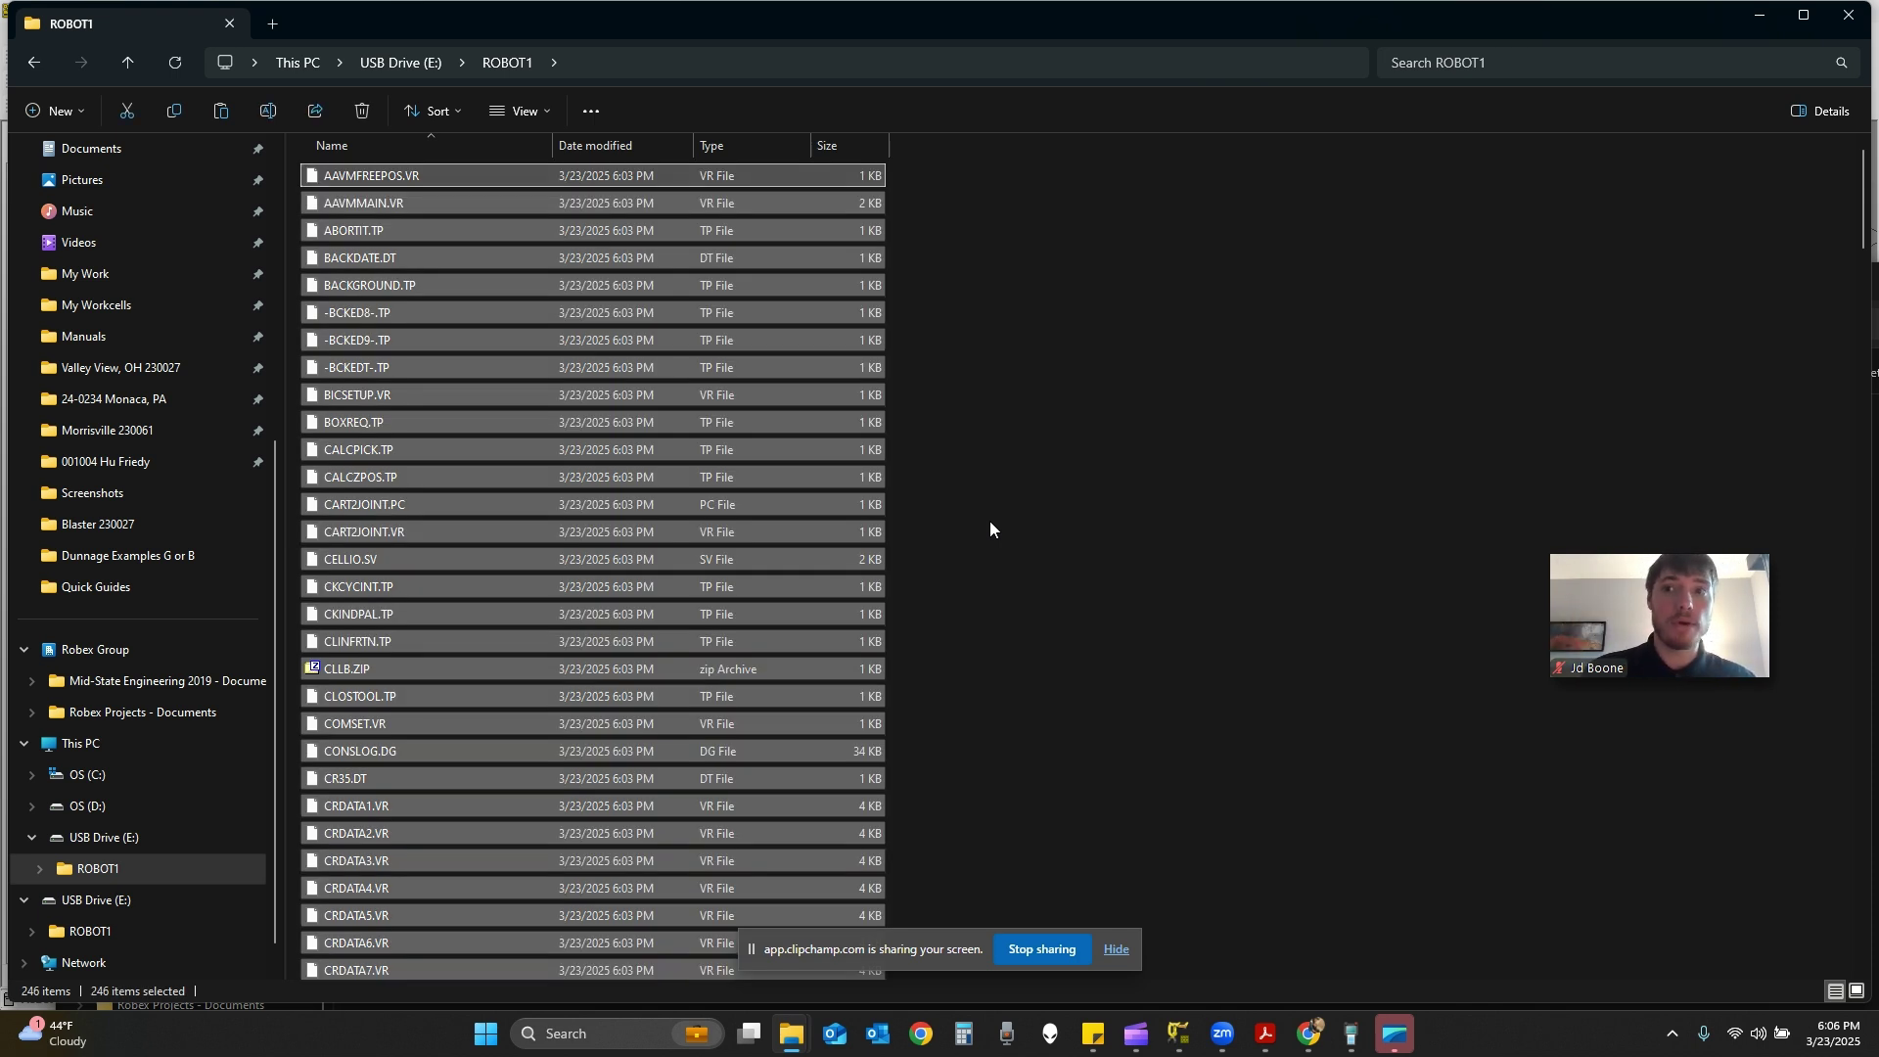
{"action": "left_click", "coordinate": [391, 62]}
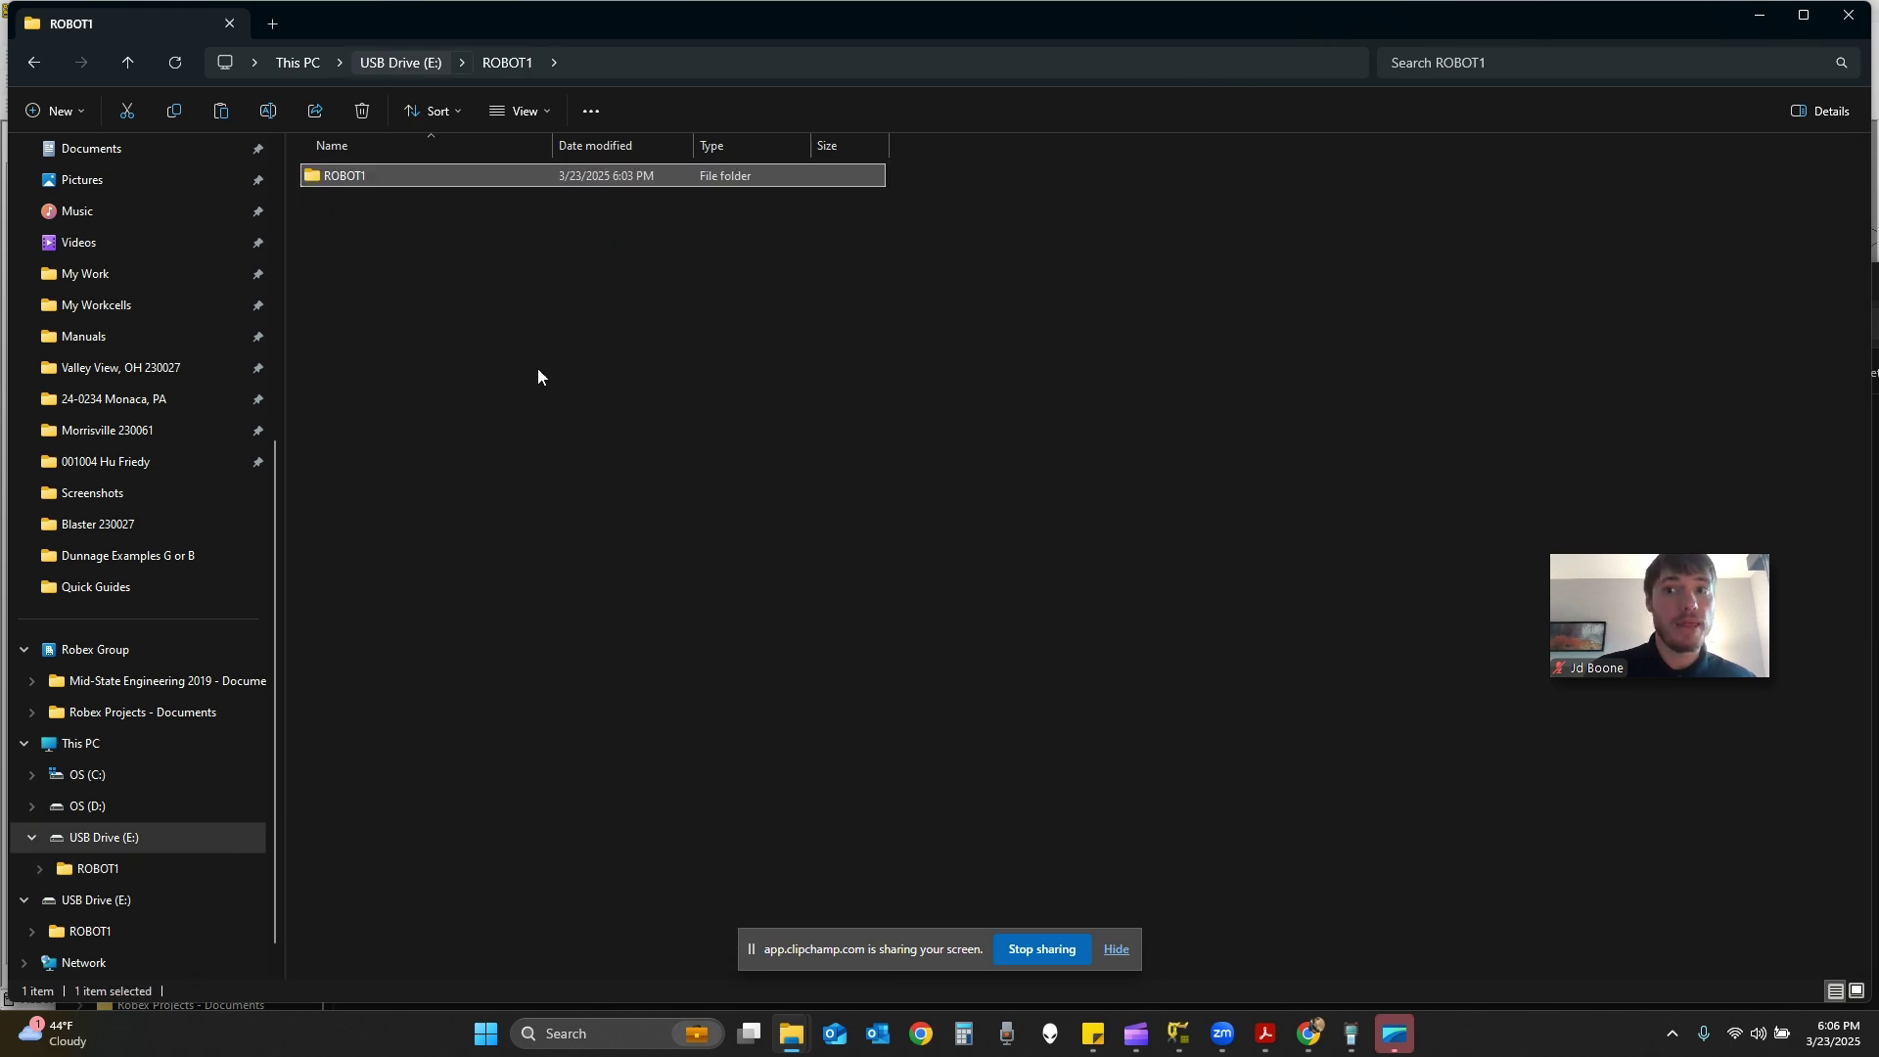
{"action": "double_click", "coordinate": [442, 175]}
{"action": "key", "text": "ctrl+a"}
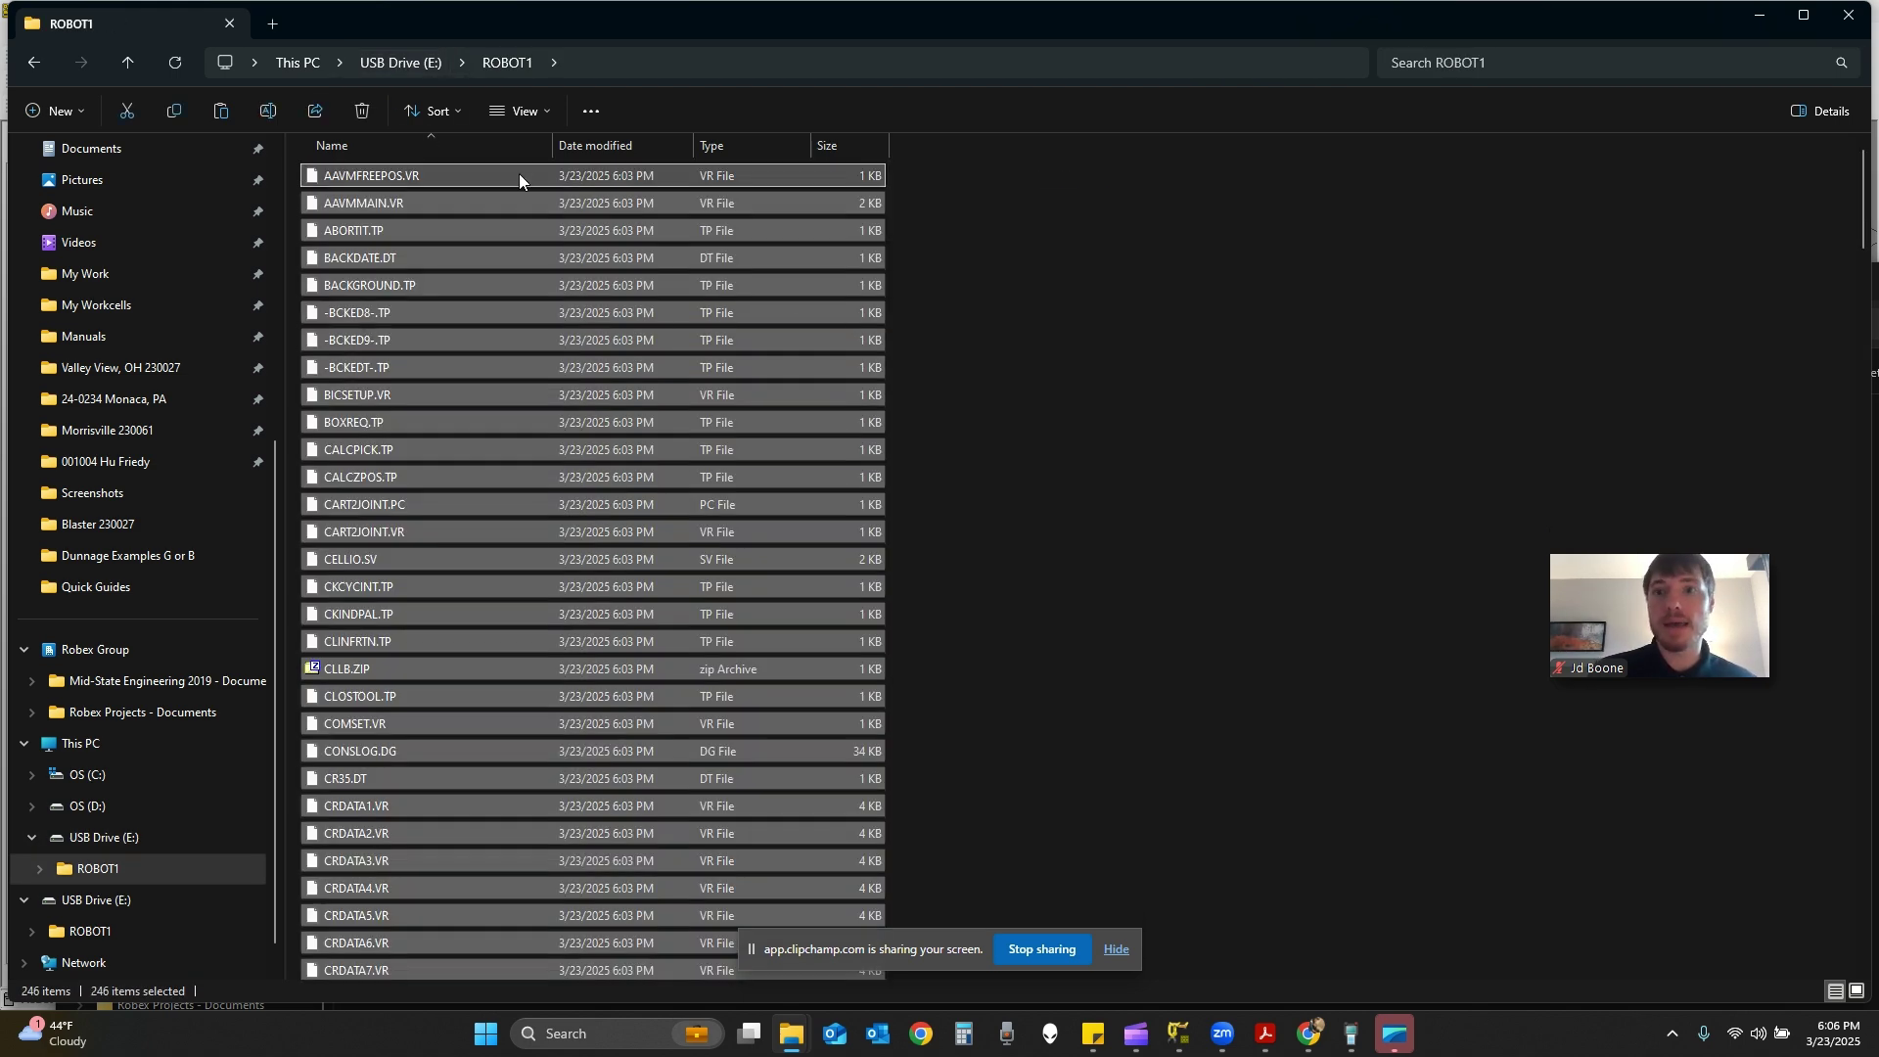
{"action": "left_click_drag", "start_coordinate": [518, 175], "coordinate": [415, 49]}
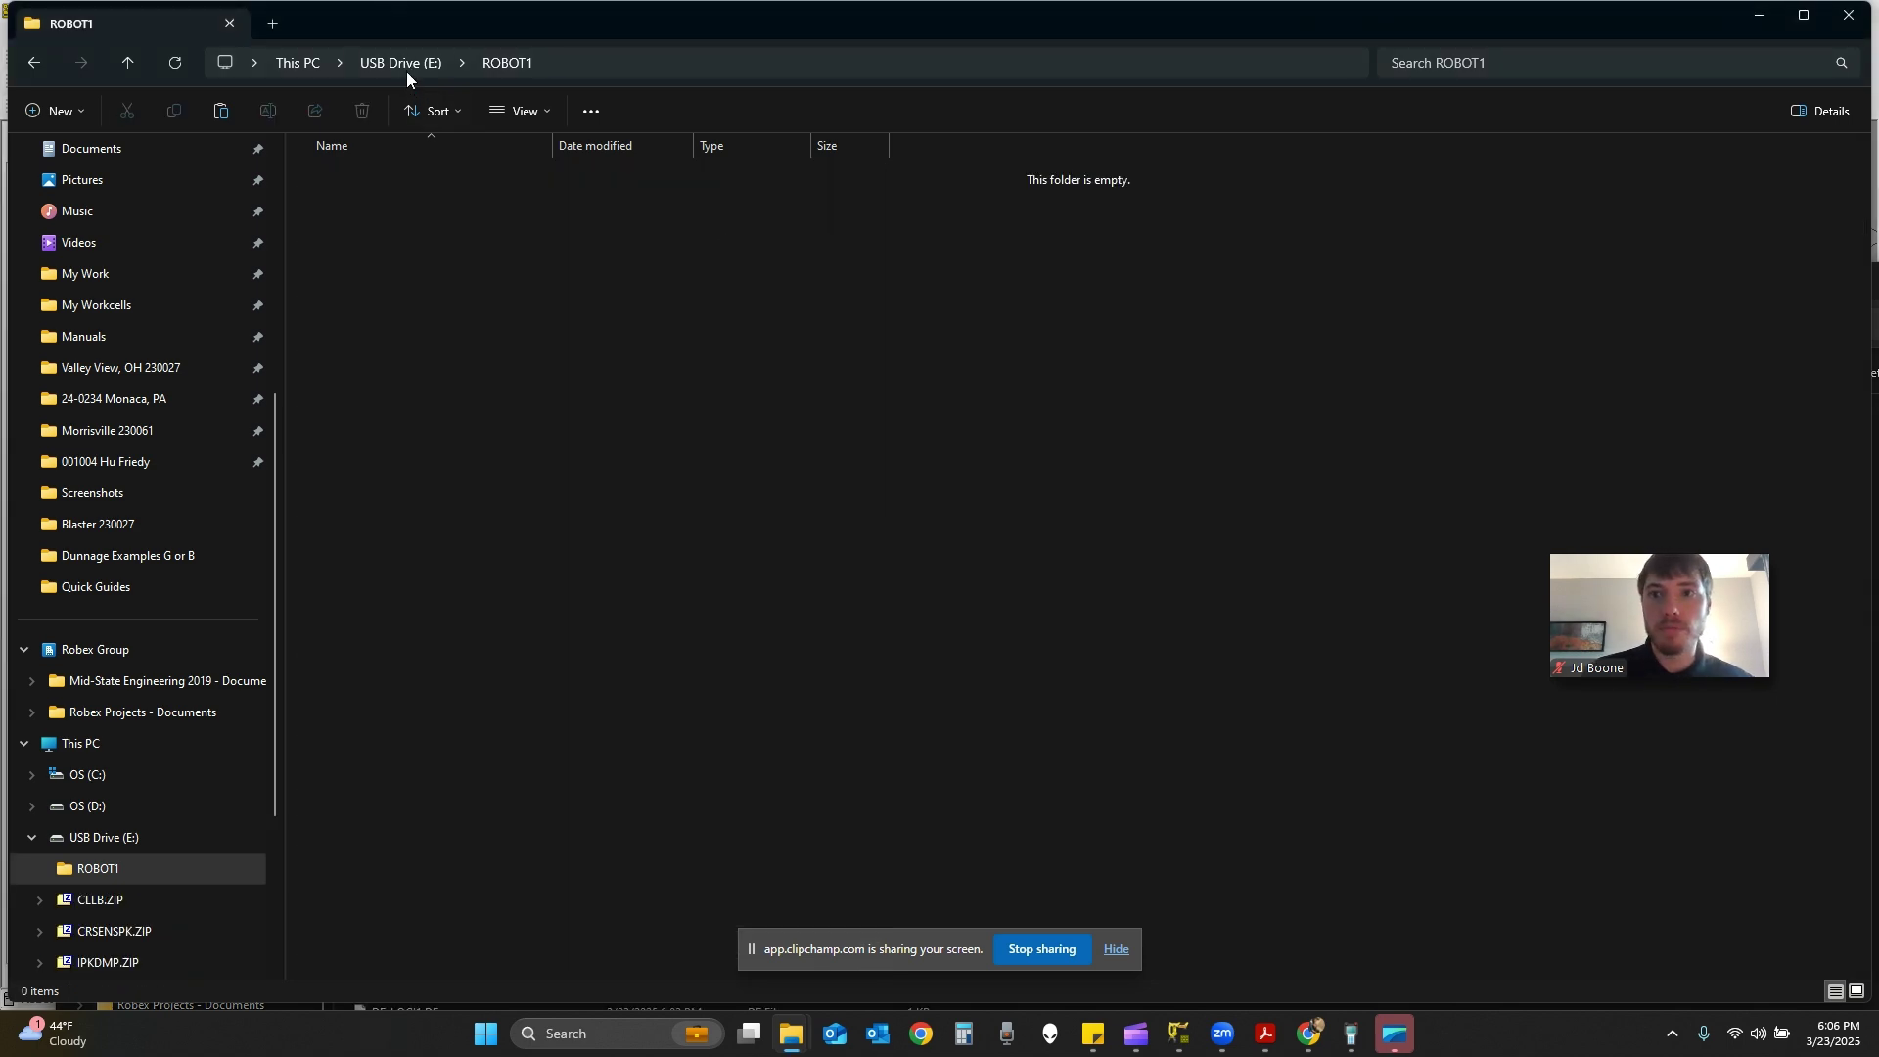
Permanently delete the emptied ROBOT1 folder from USB Drive (E:).
{"action": "left_click", "coordinate": [407, 67]}
{"action": "left_click", "coordinate": [373, 206]}
{"action": "left_click", "coordinate": [370, 185]}
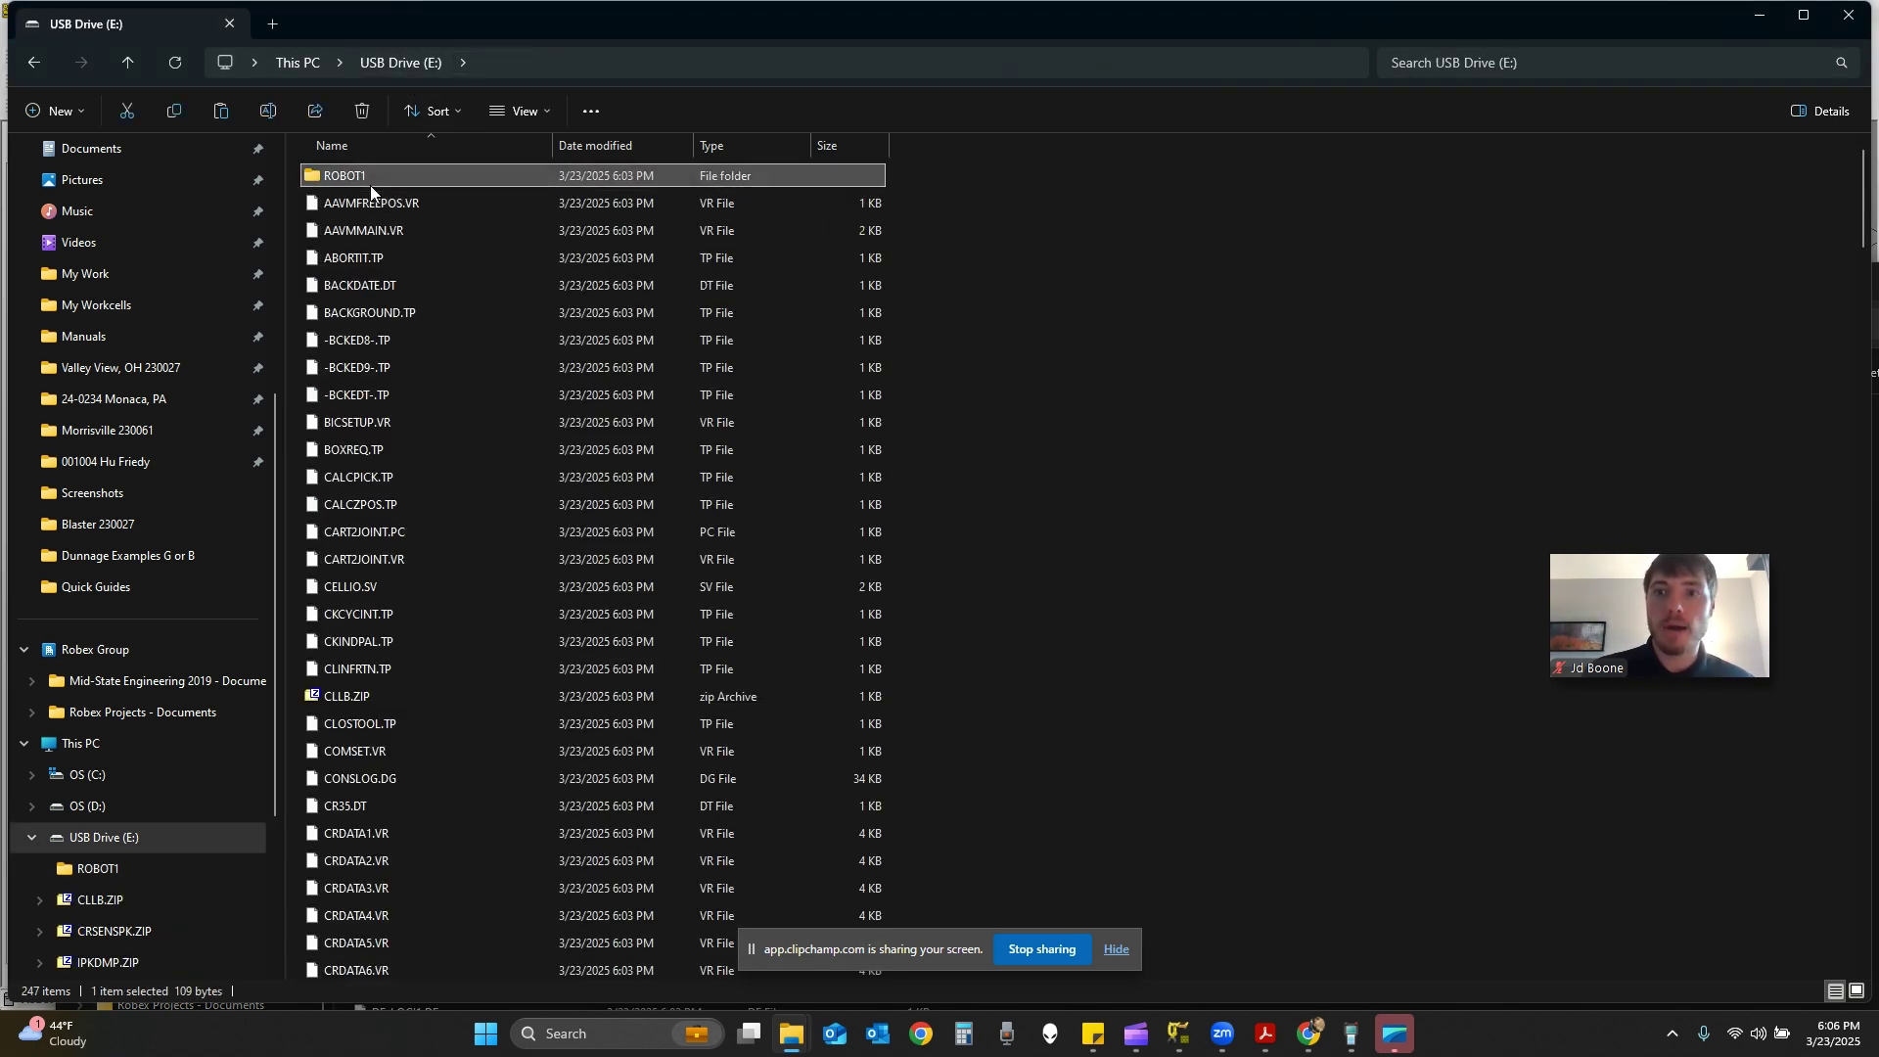
{"action": "key", "text": "Delete"}
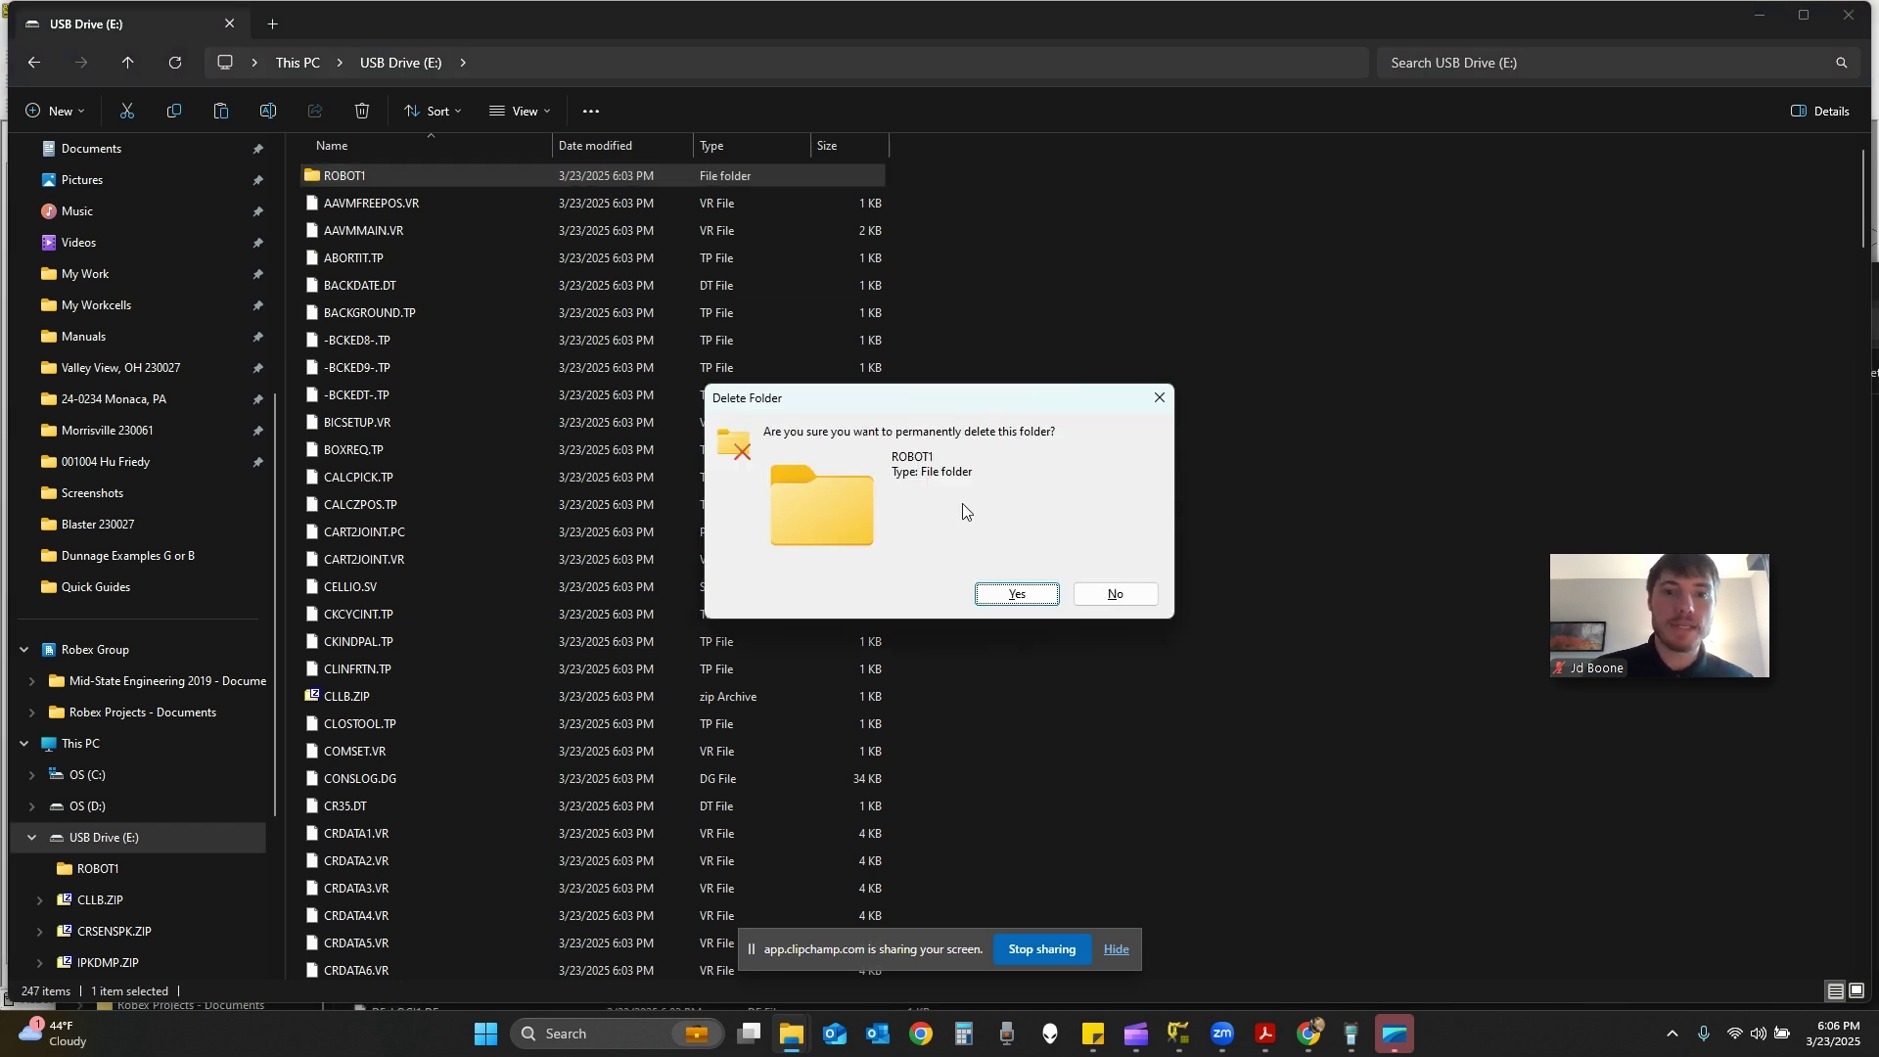
{"action": "left_click", "coordinate": [1016, 594]}
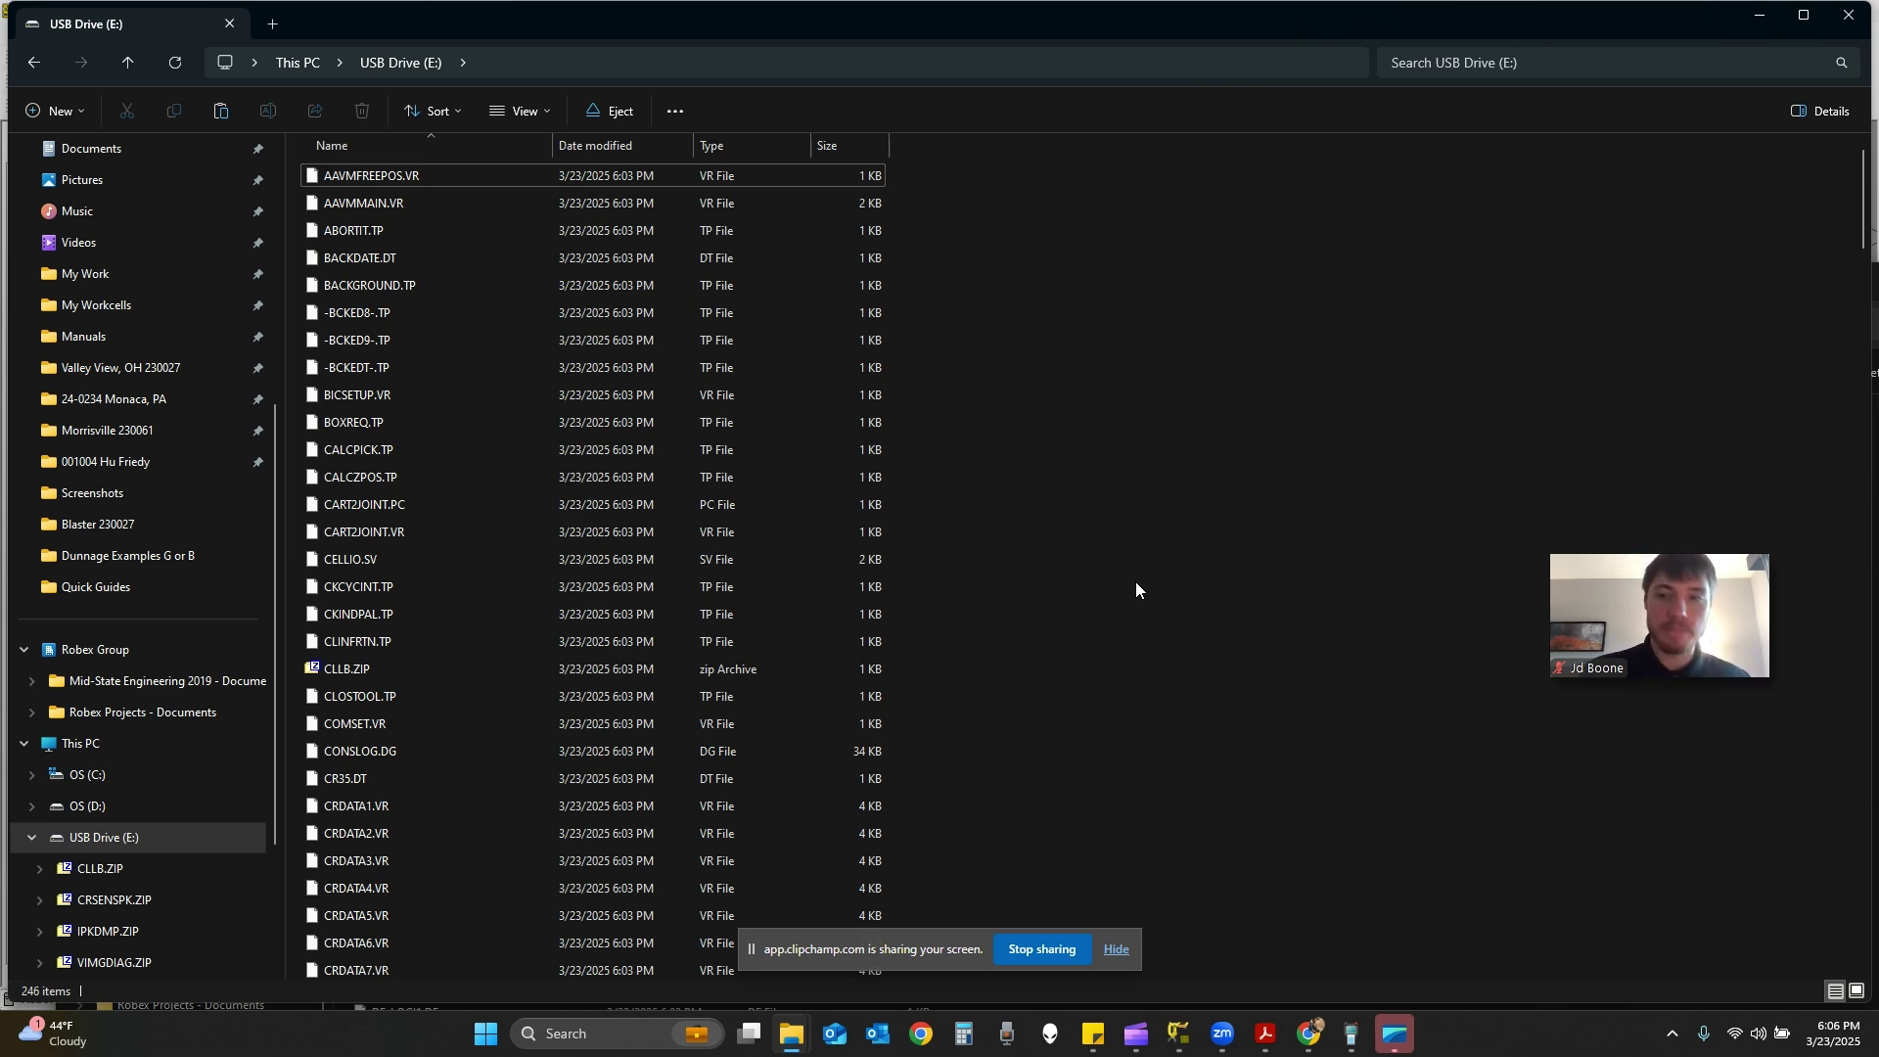
Examine the backup files in the root of USB Drive (E:), including the CRSENSPK.ZIP archive.
{"action": "scroll", "coordinate": [1137, 577], "scroll_direction": "down", "scroll_amount": 8}
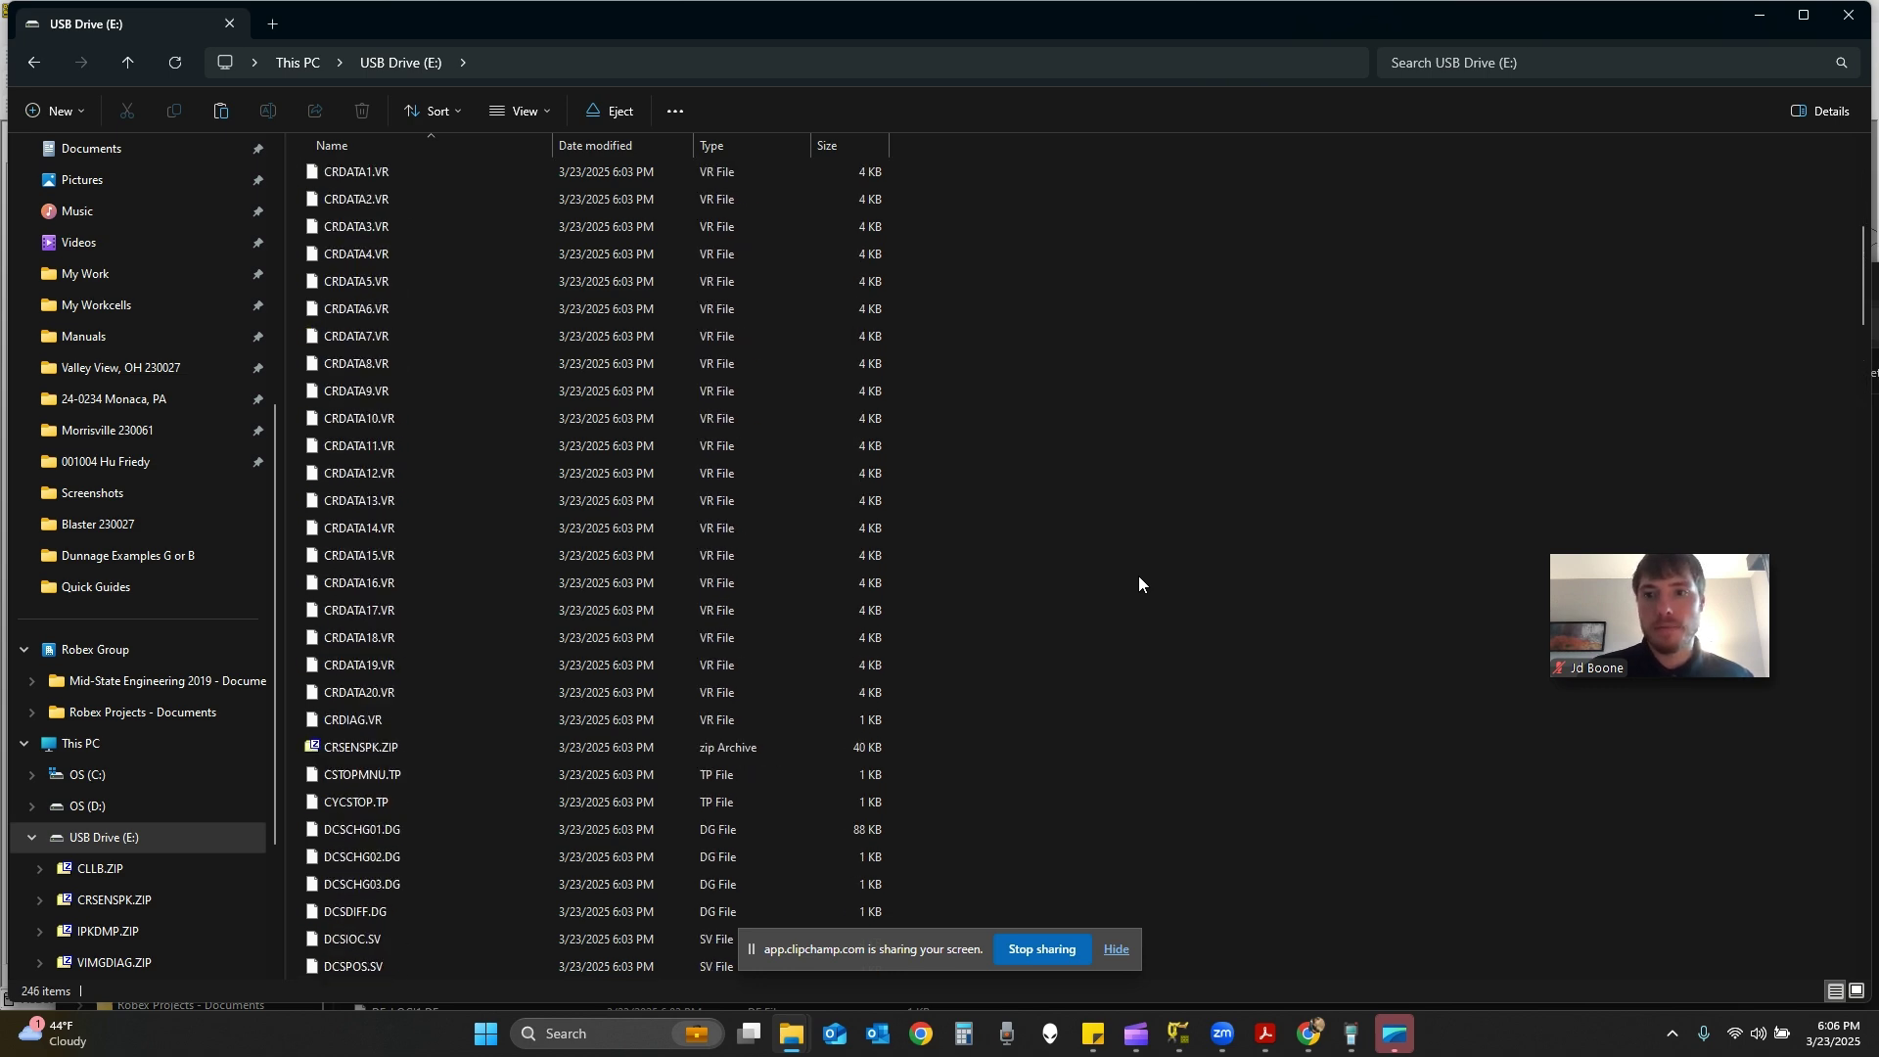
{"action": "scroll", "coordinate": [1137, 584], "scroll_direction": "down", "scroll_amount": 1}
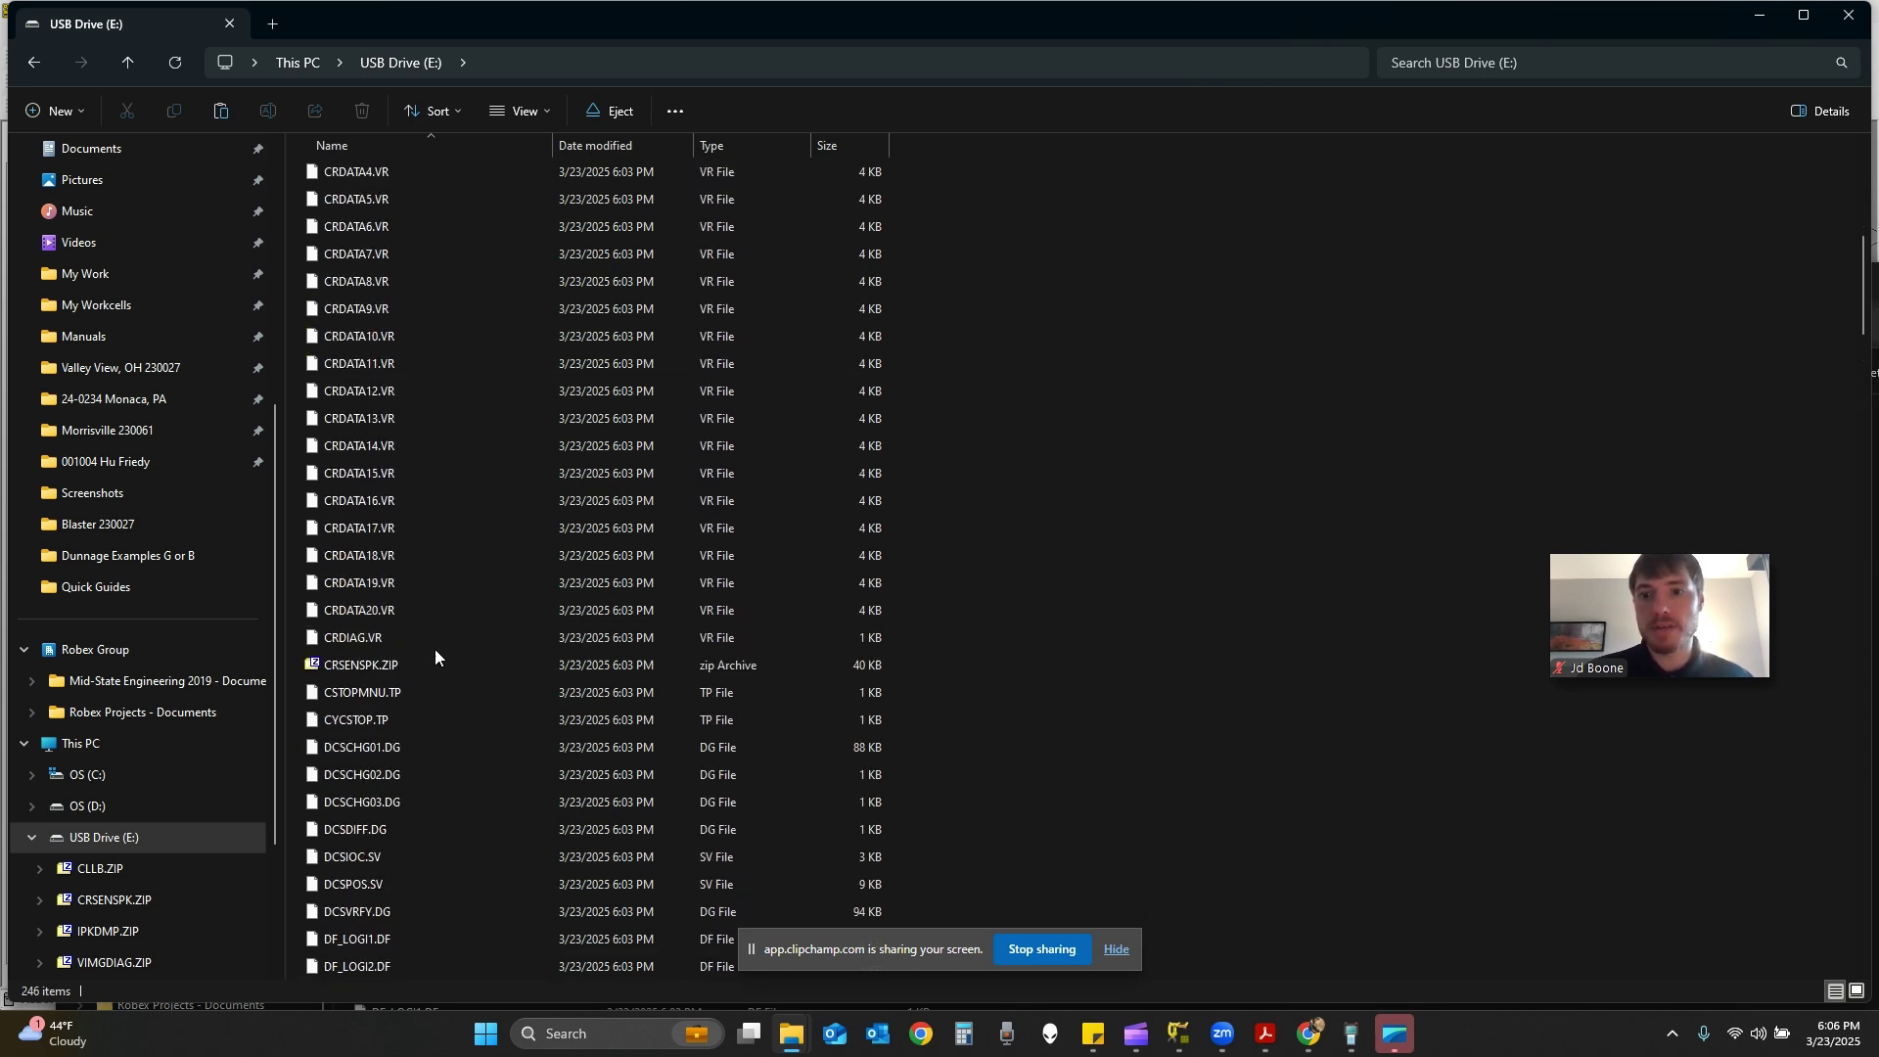
{"action": "left_click", "coordinate": [432, 655]}
{"action": "scroll", "coordinate": [970, 602], "scroll_direction": "up", "scroll_amount": 9}
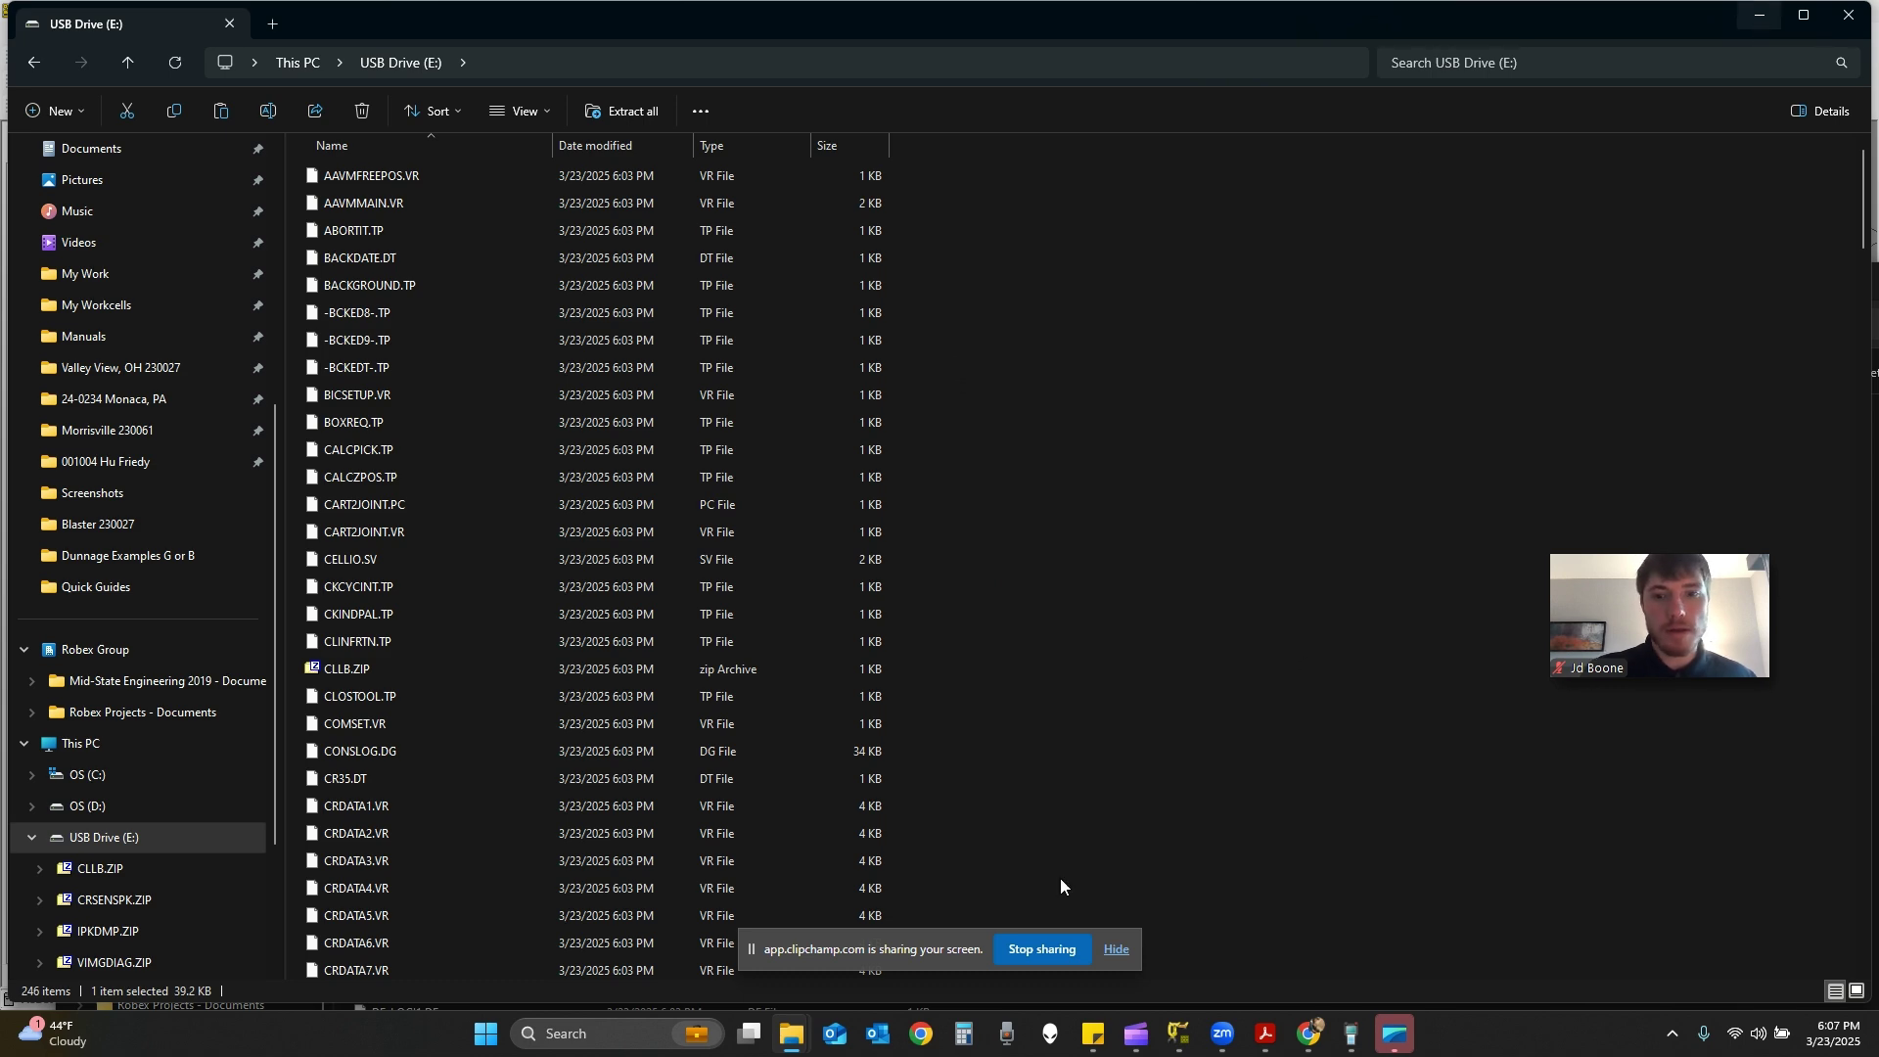
{"action": "mouse_move", "coordinate": [798, 1037]}
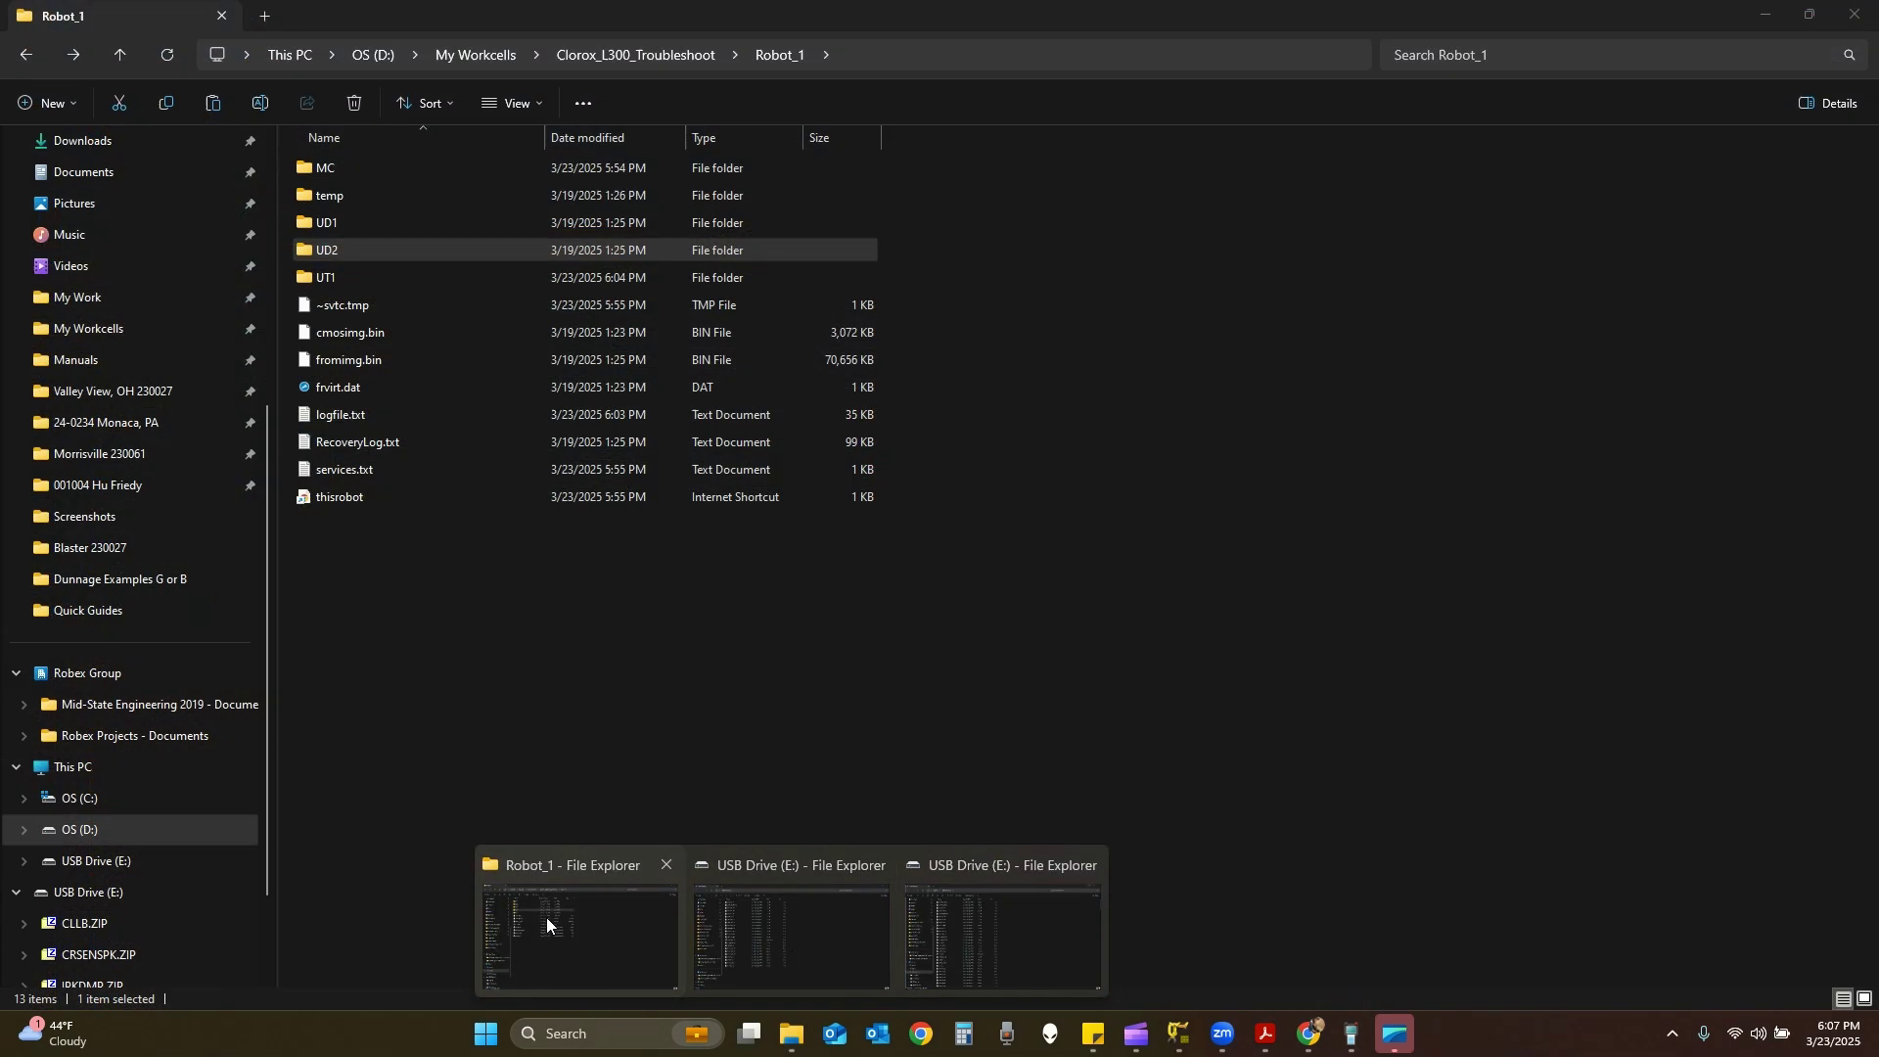
Delete the ROBOT1.zip archive from the UT1 folder of Robot_1.
{"action": "left_click", "coordinate": [546, 917]}
{"action": "double_click", "coordinate": [368, 277]}
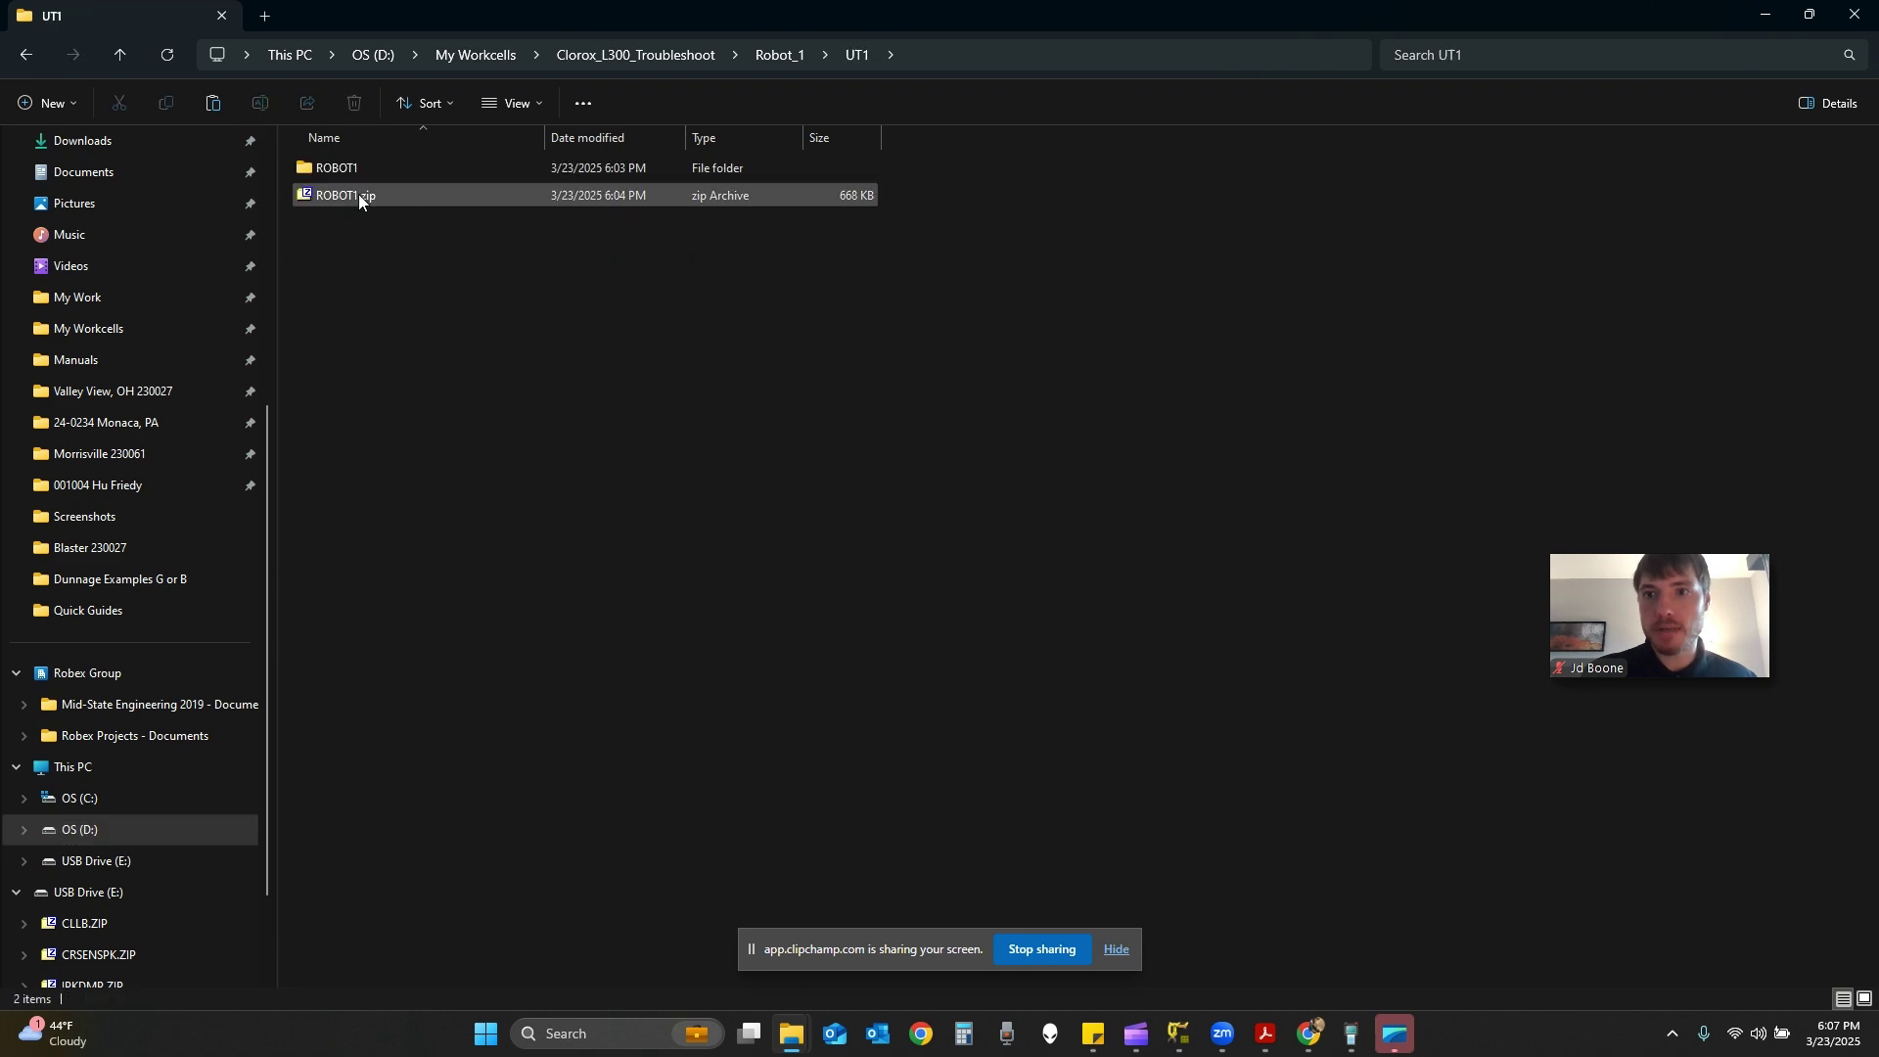
{"action": "left_click", "coordinate": [372, 201]}
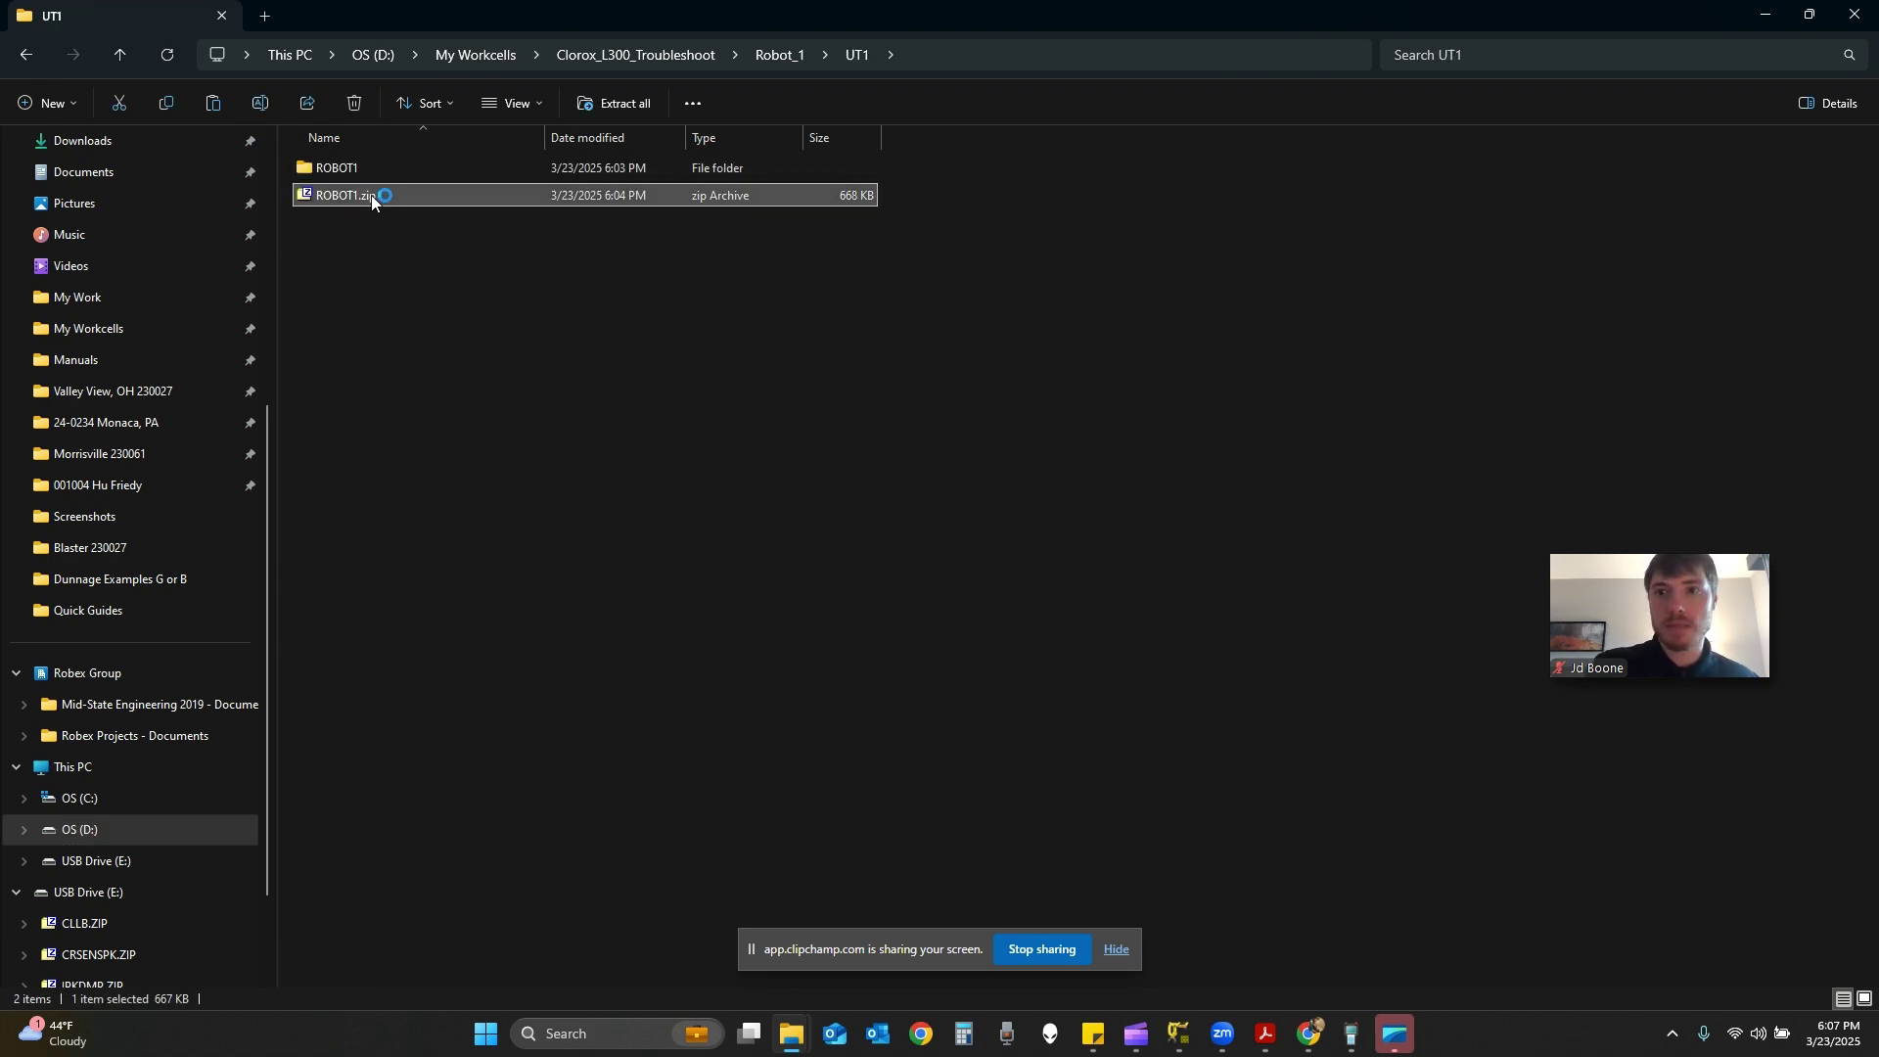
{"action": "key", "text": "Delete"}
Move all files out of the ROBOT1 folder into its parent UT1 folder and delete the emptied ROBOT1 folder.
{"action": "double_click", "coordinate": [364, 170]}
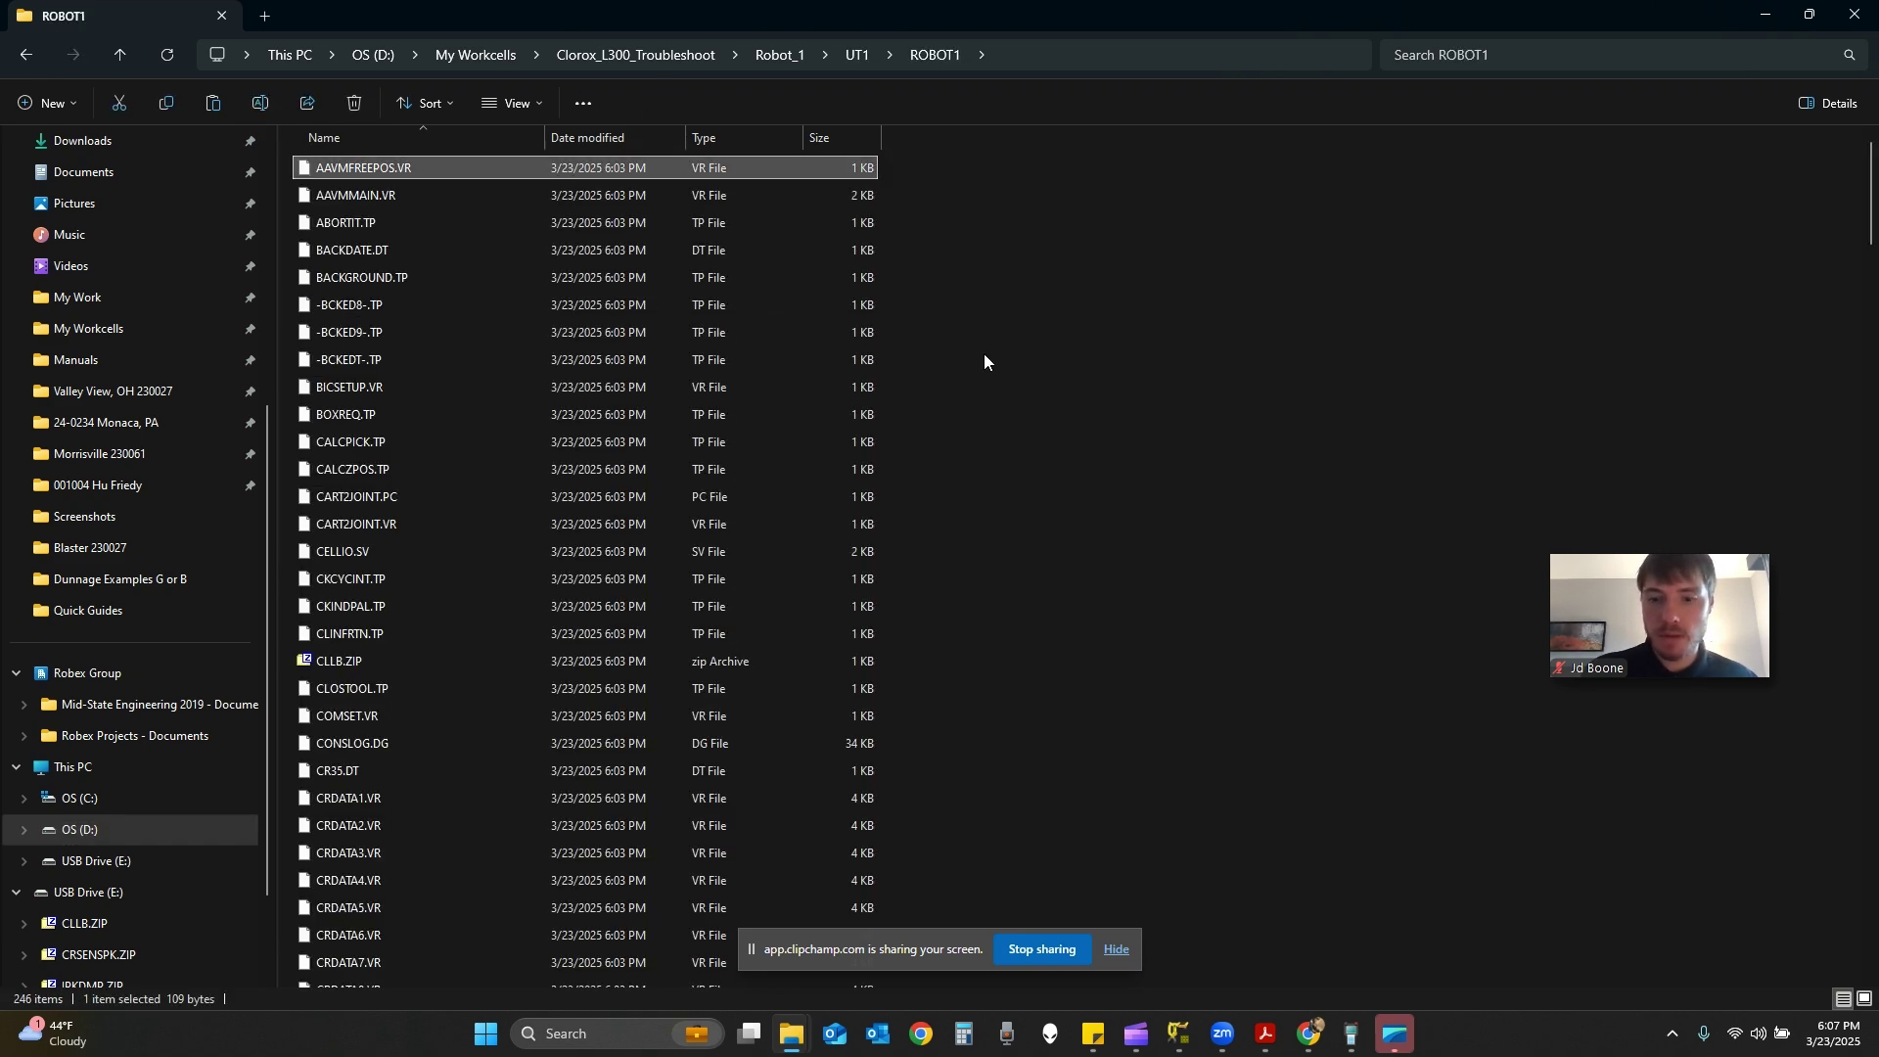
{"action": "key", "text": "ctrl+a"}
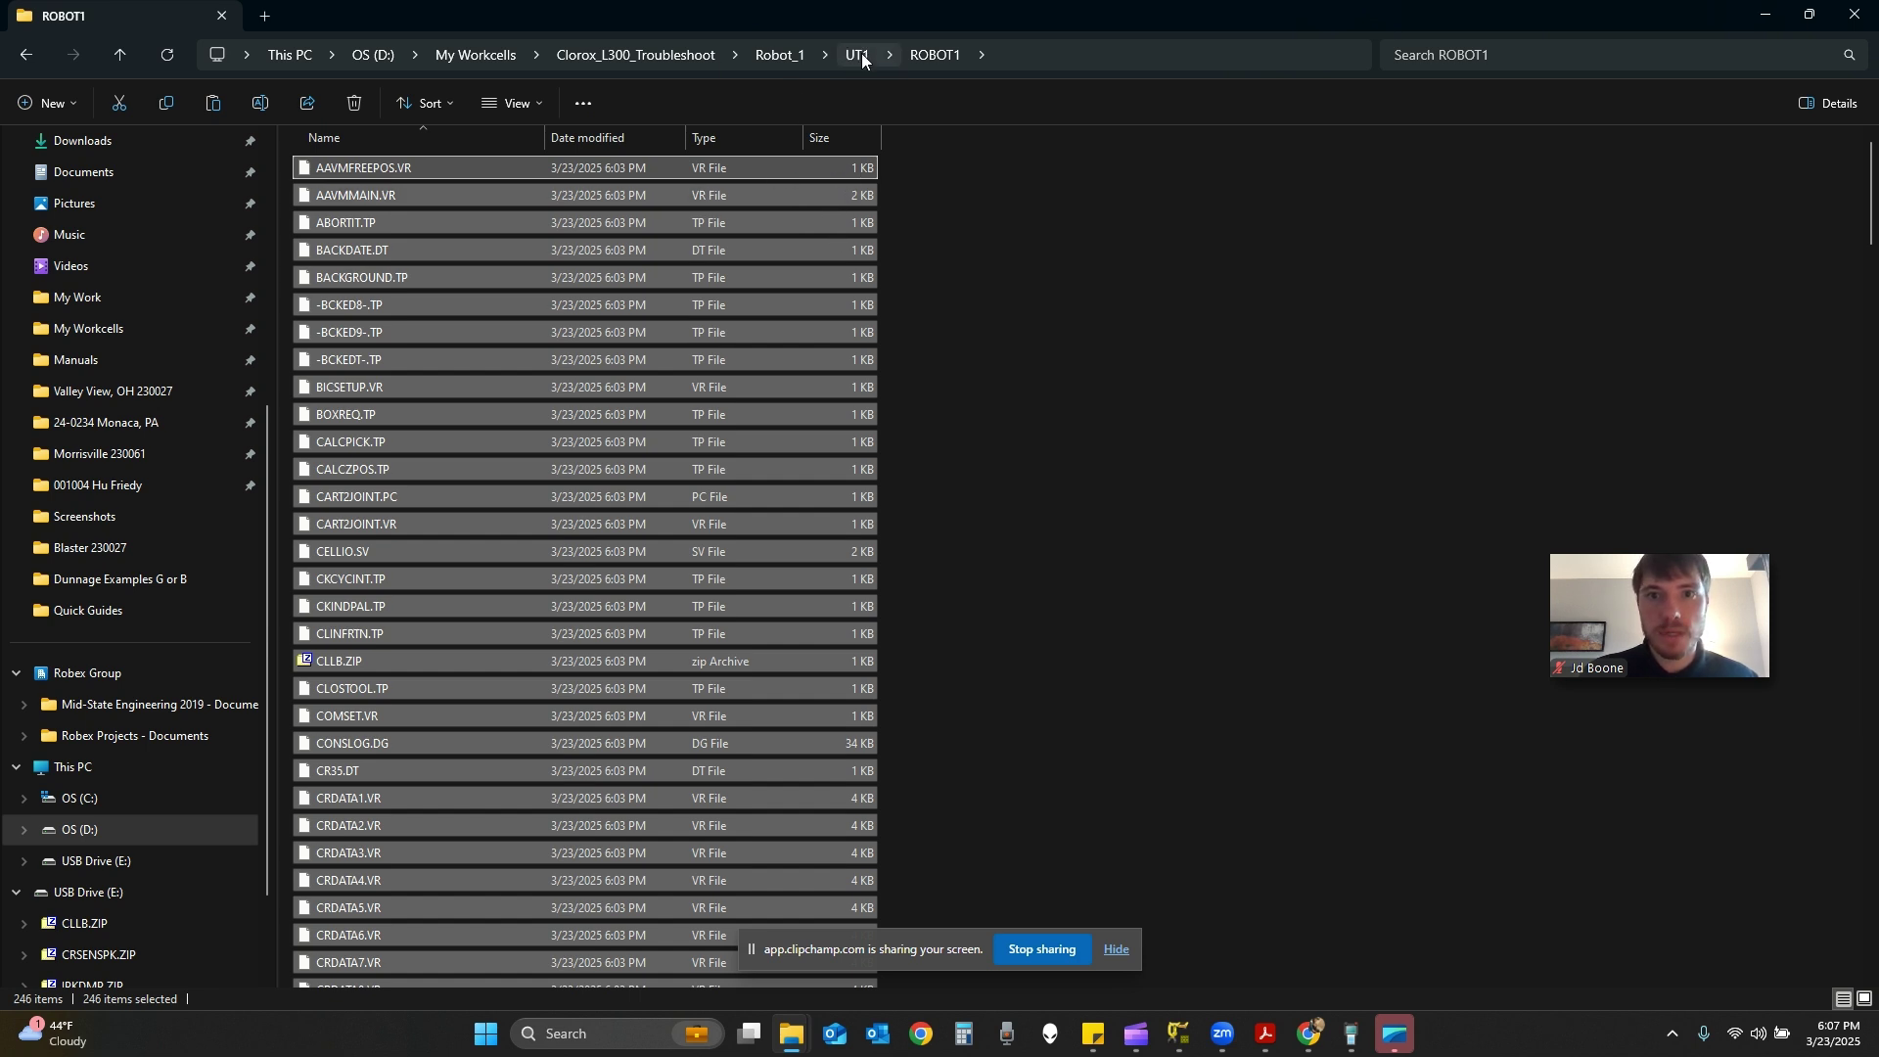
{"action": "left_click_drag", "start_coordinate": [861, 56], "coordinate": [860, 56]}
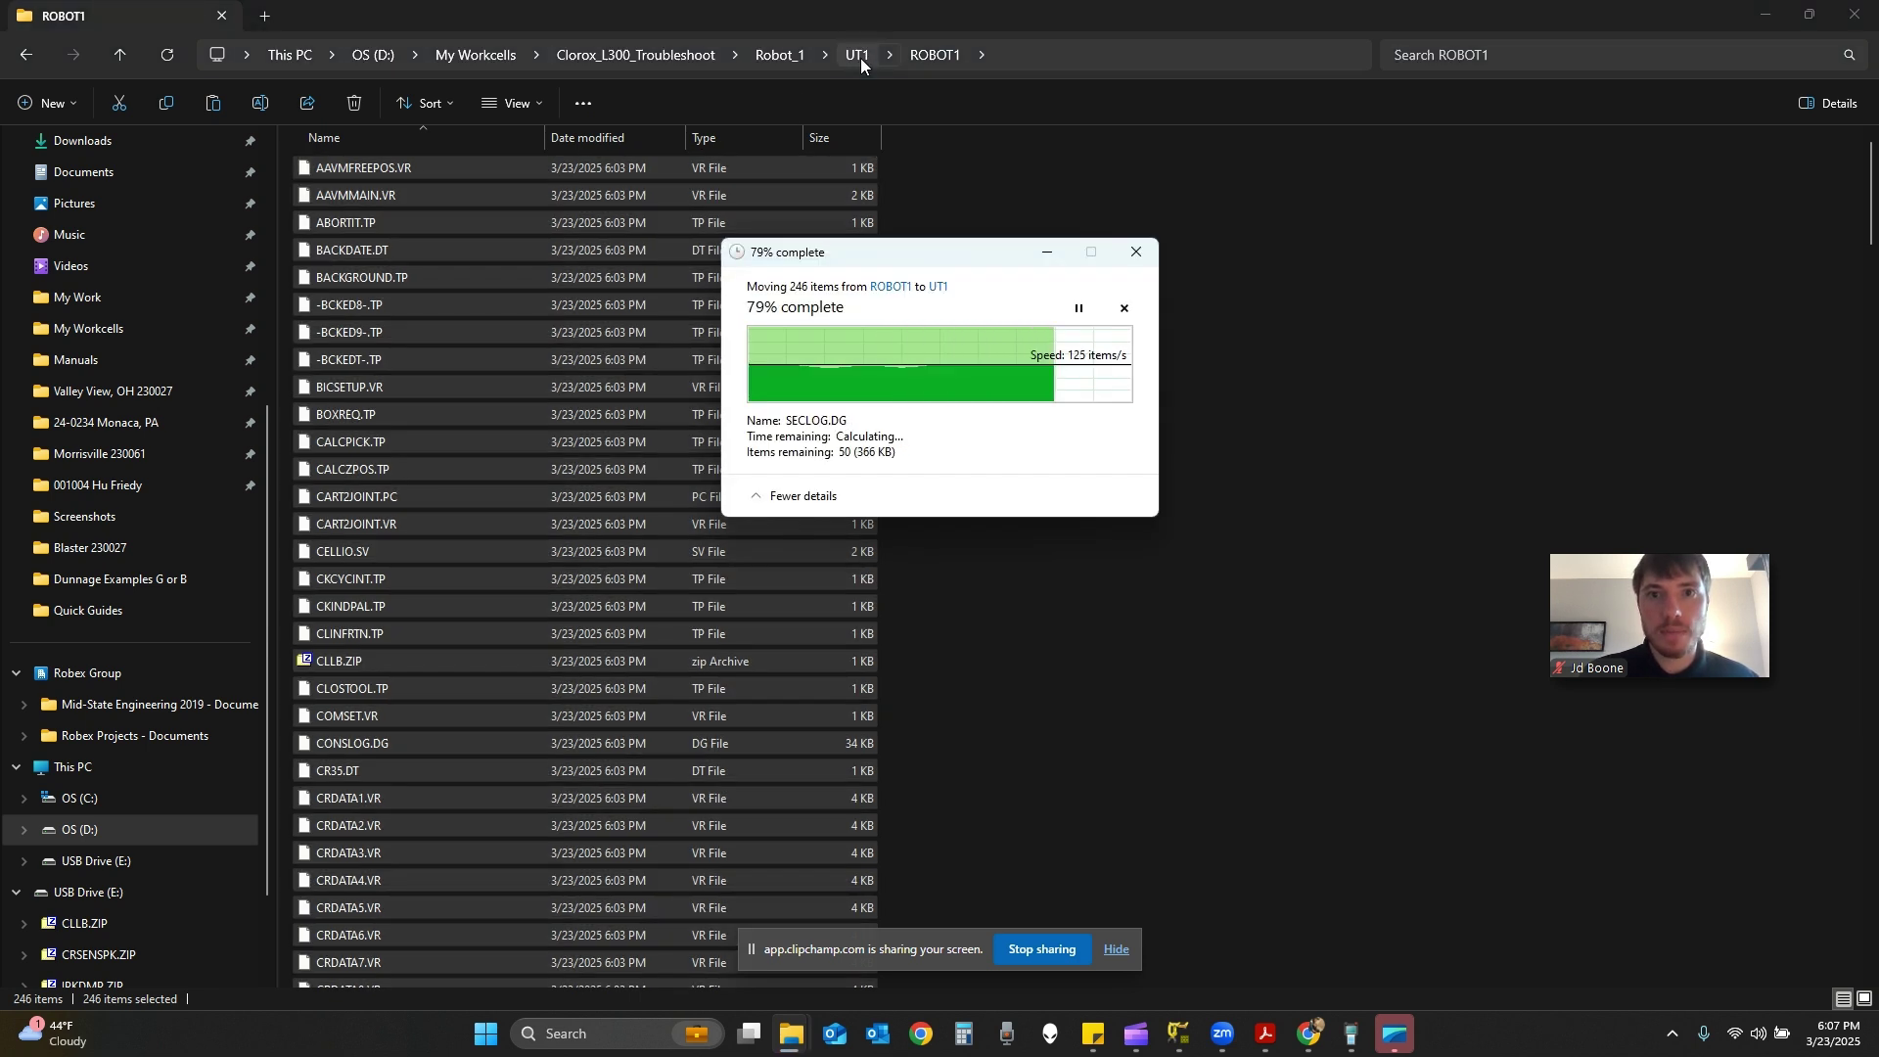
{"action": "left_click", "coordinate": [860, 57]}
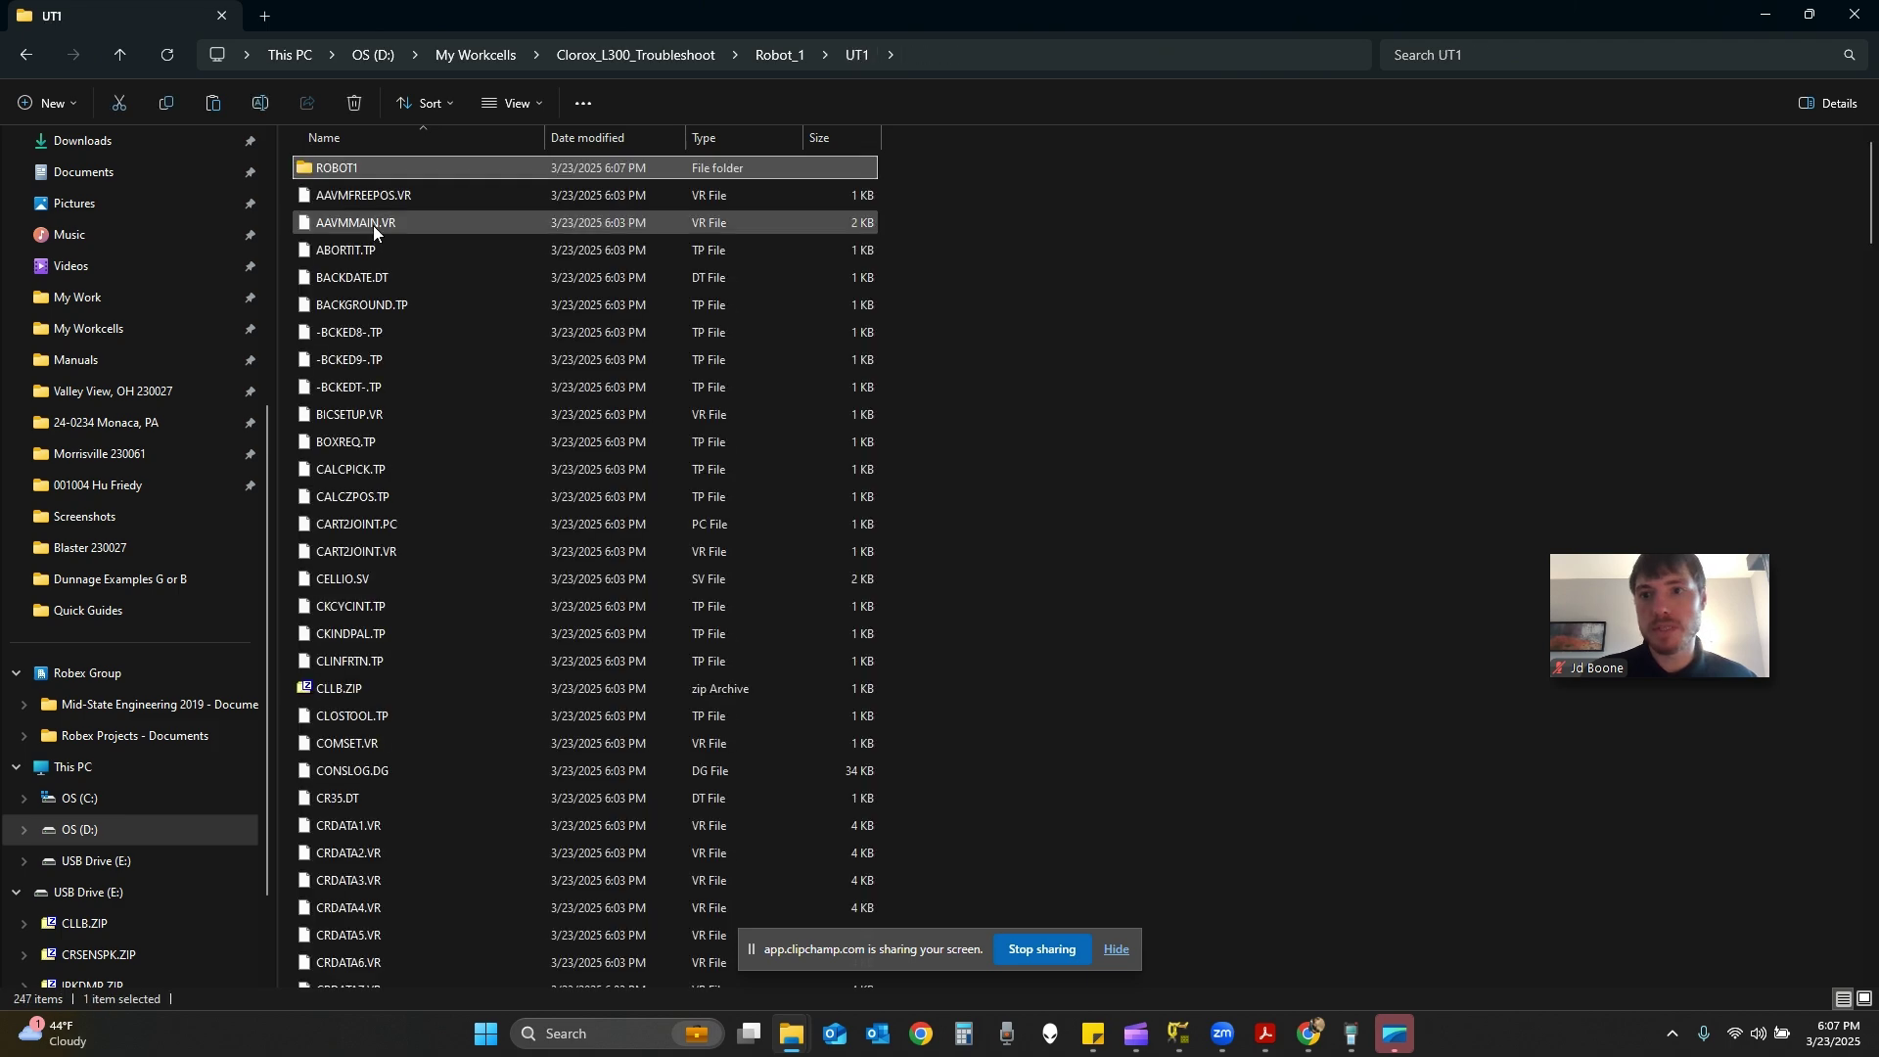
{"action": "key", "text": "Delete"}
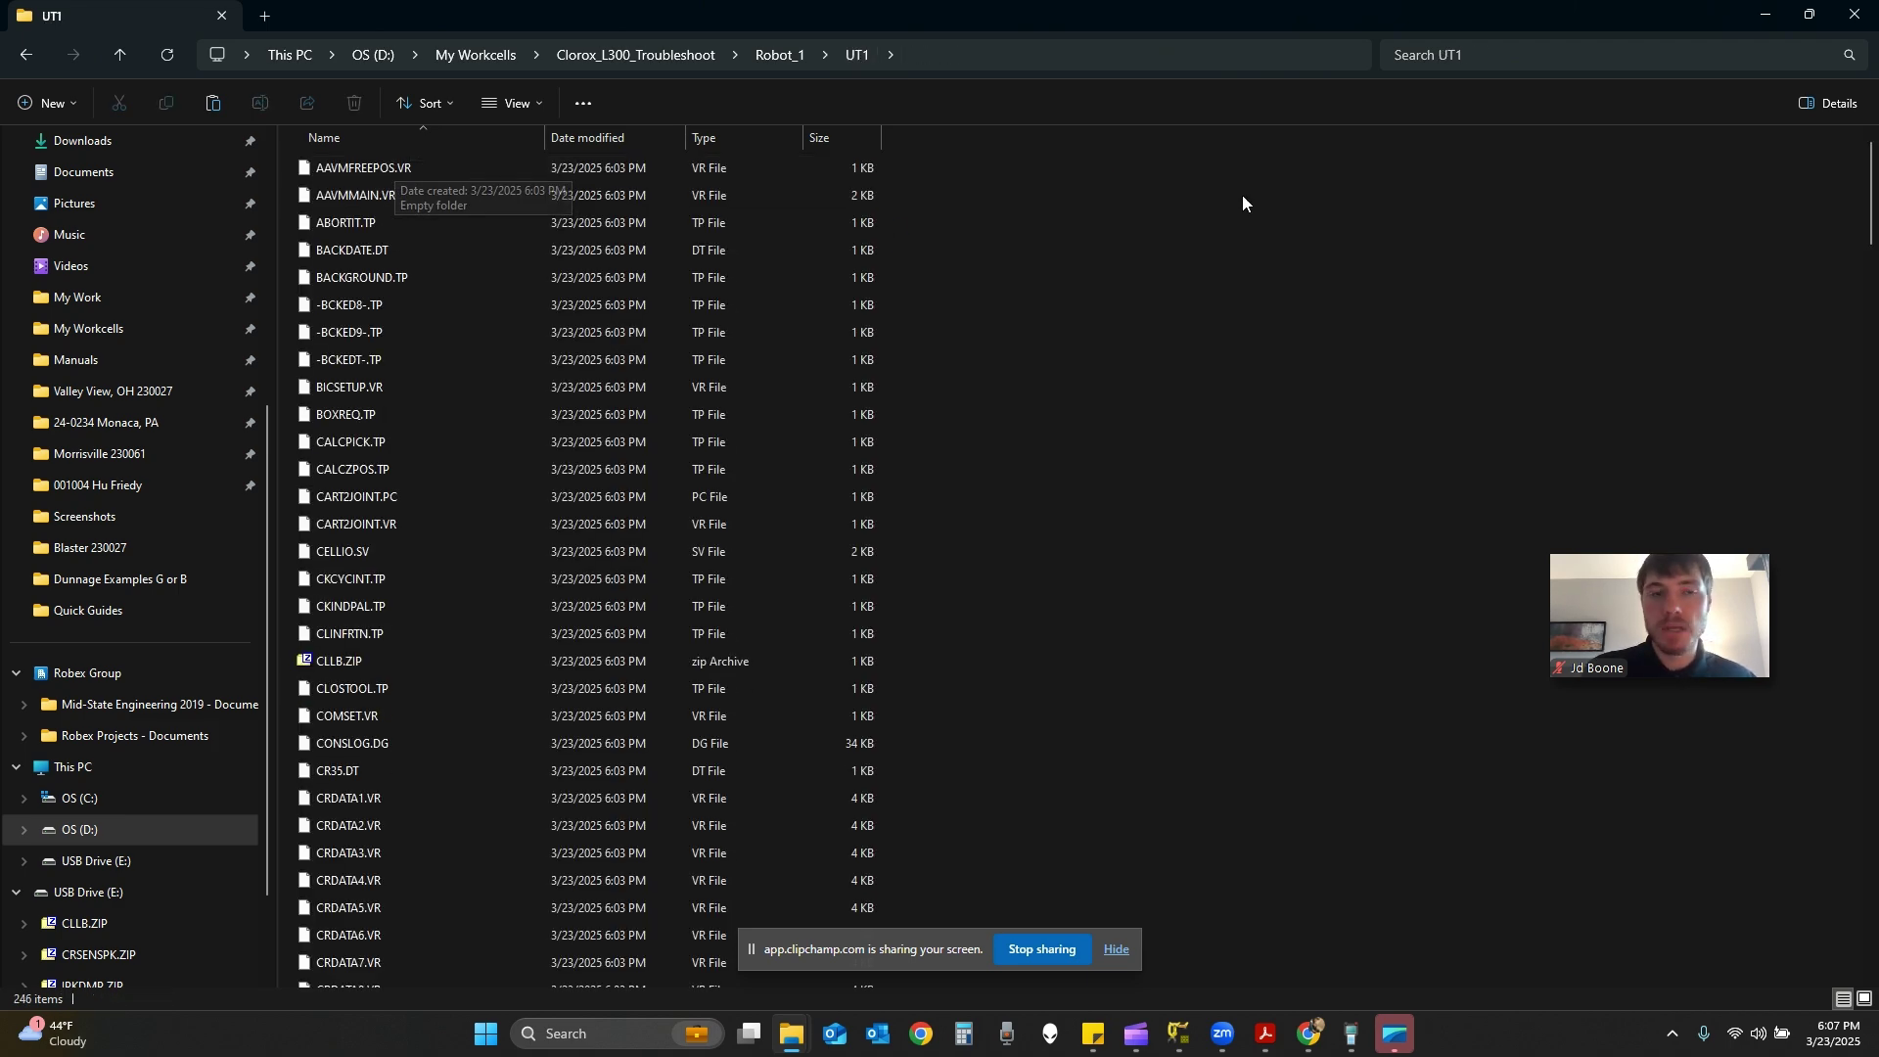
Examine the USB port on the side of the teach pendant in an enlarged product picture in the browser.
{"action": "left_click", "coordinate": [1767, 13]}
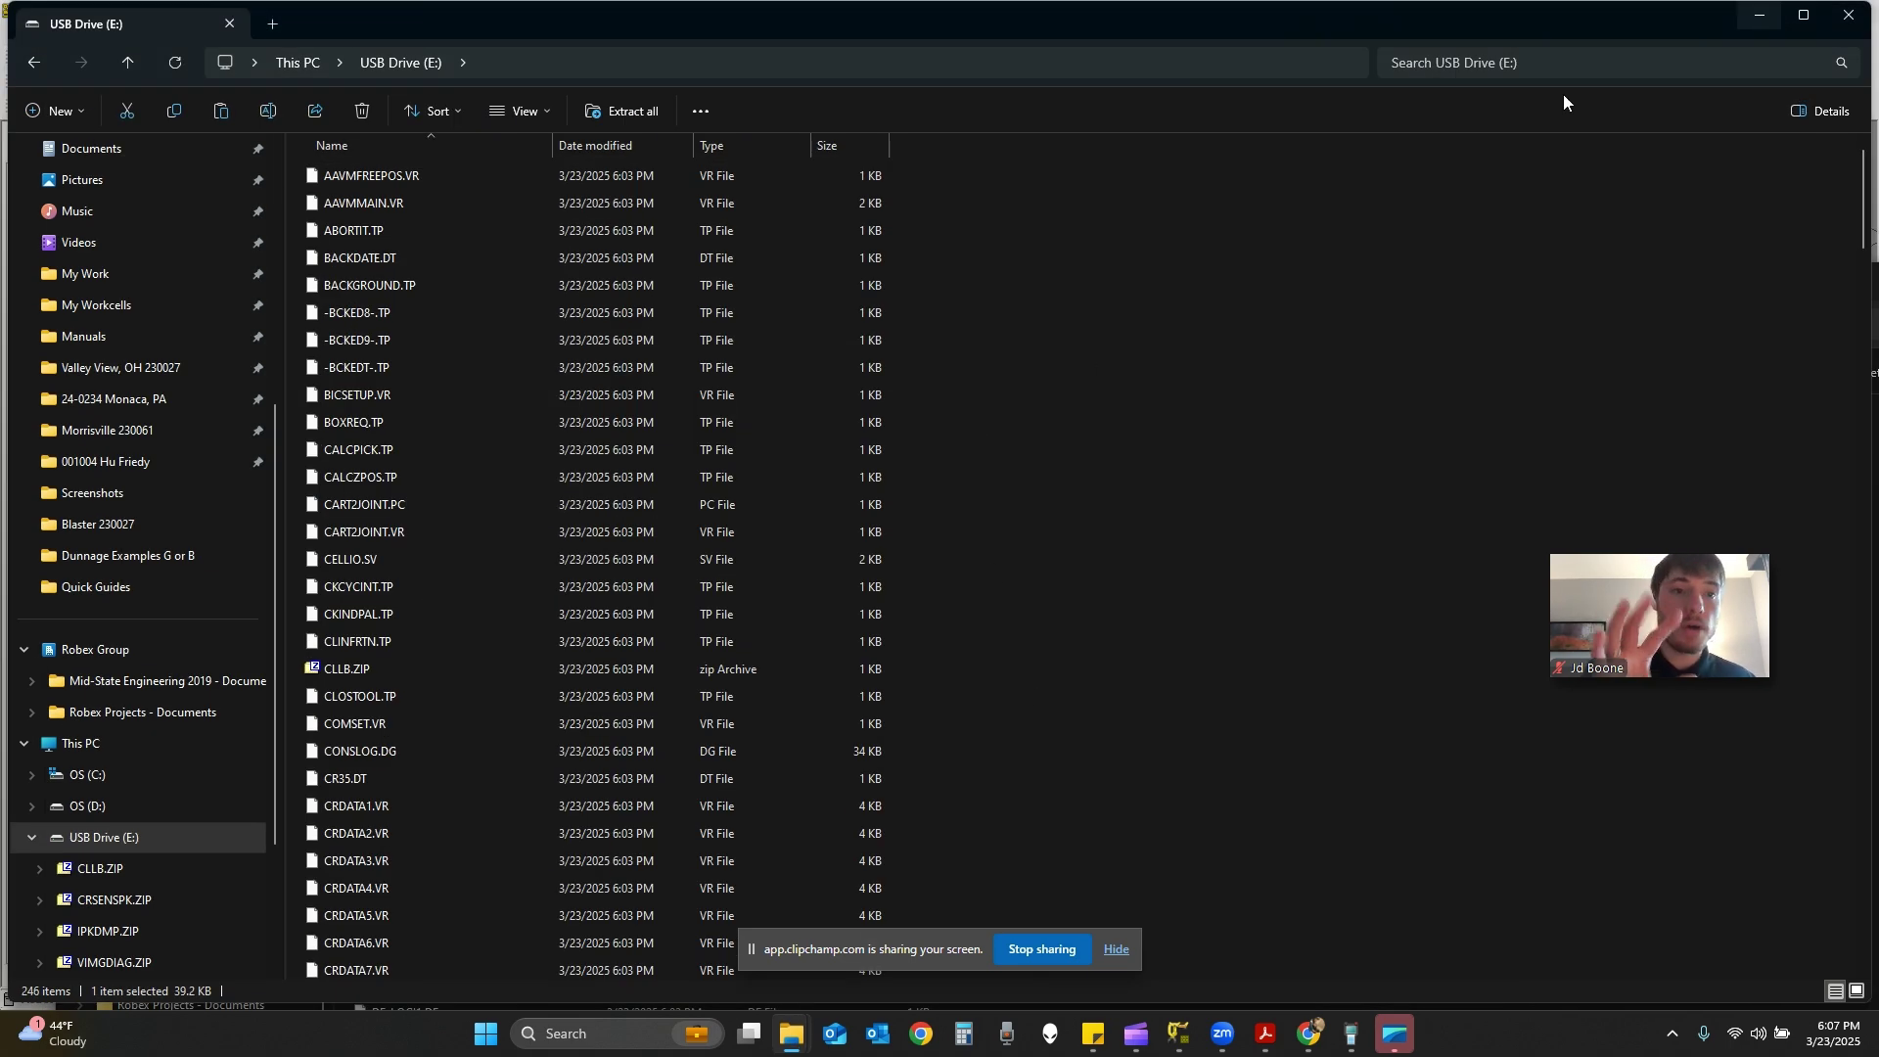
{"action": "left_click", "coordinate": [1759, 15]}
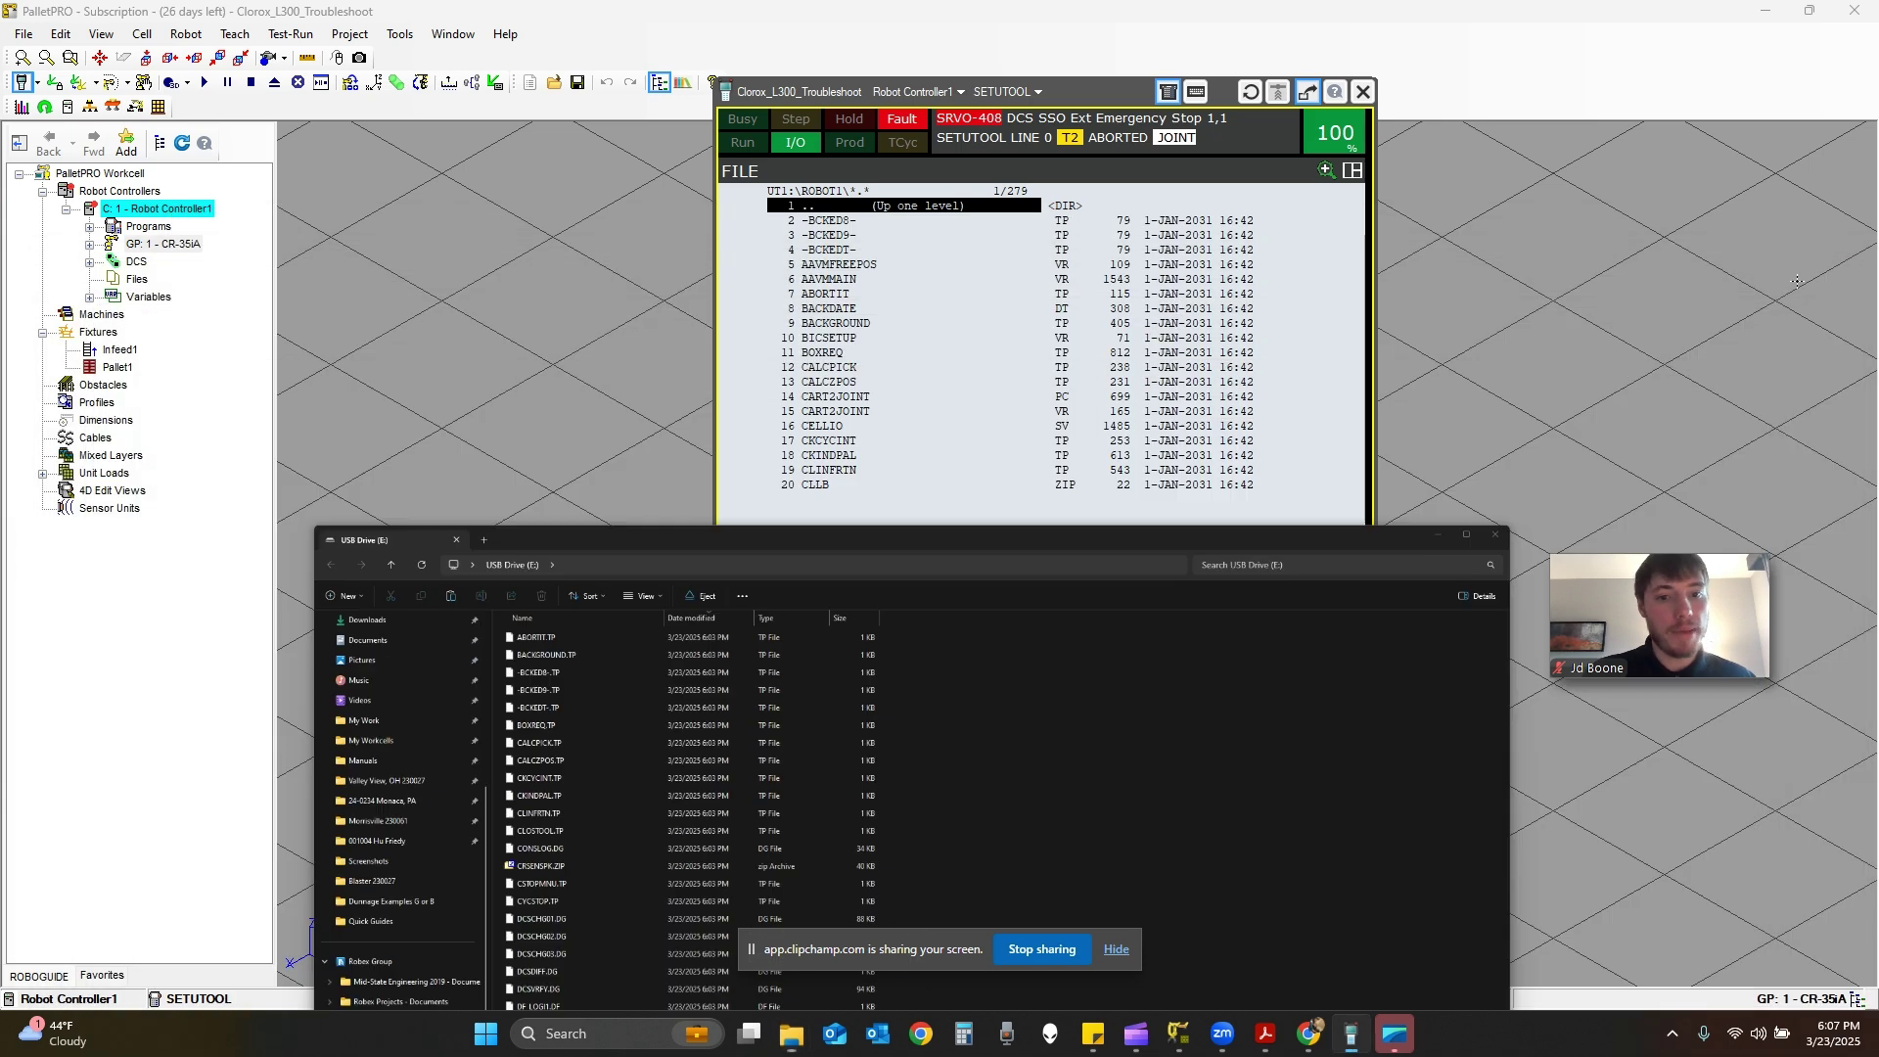
{"action": "left_click", "coordinate": [1305, 1035]}
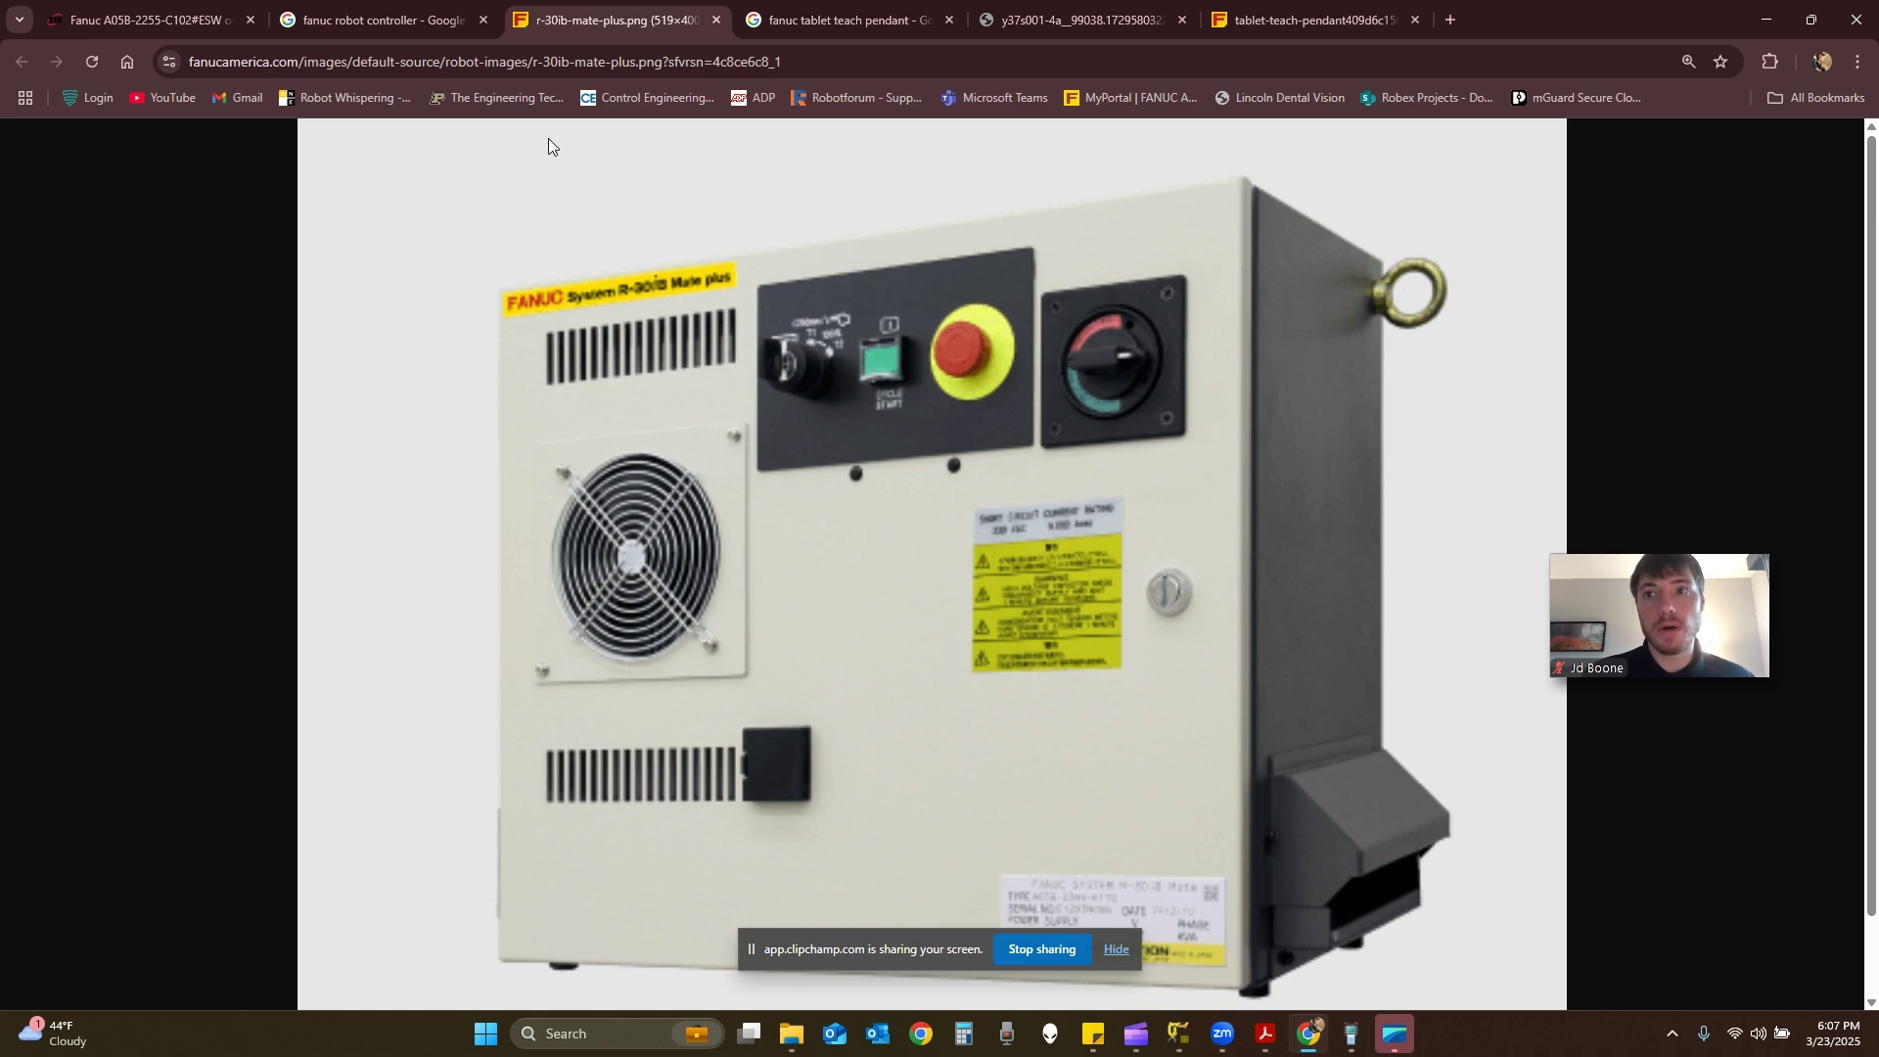
{"action": "left_click", "coordinate": [146, 19]}
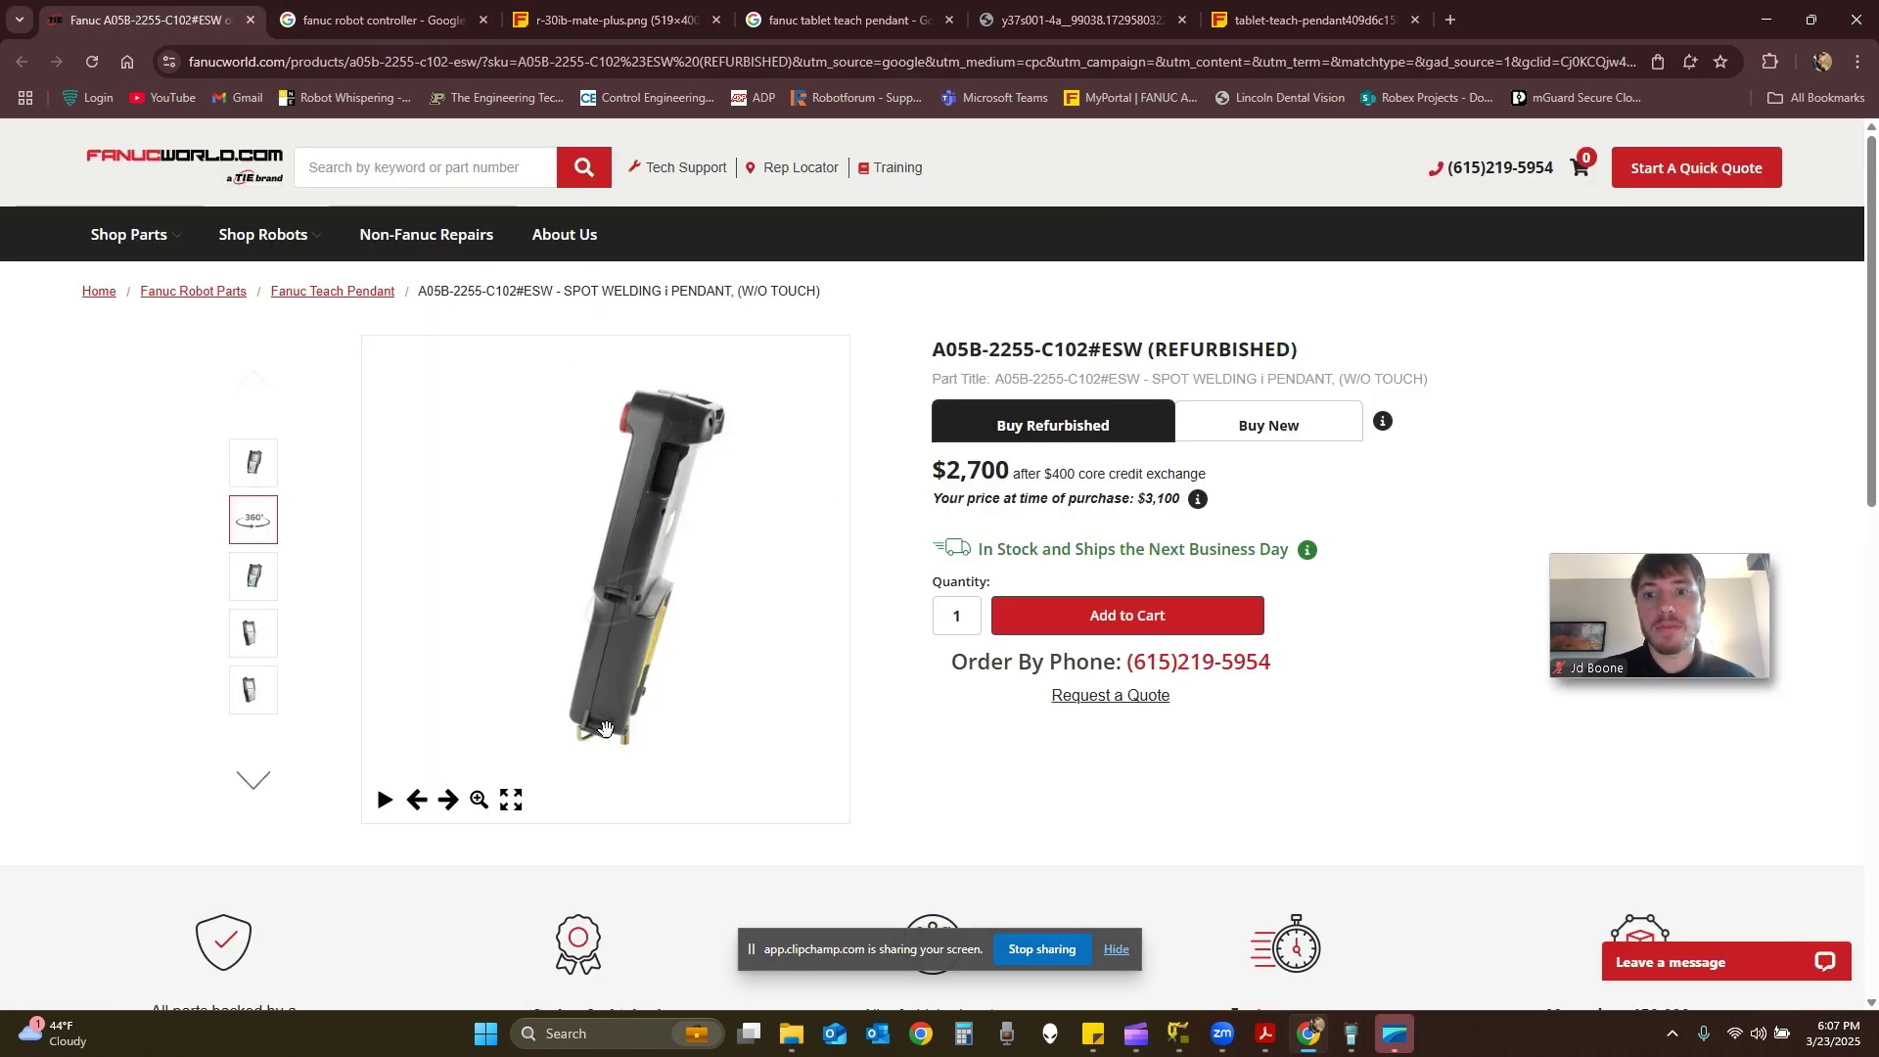
{"action": "left_click", "coordinate": [510, 800]}
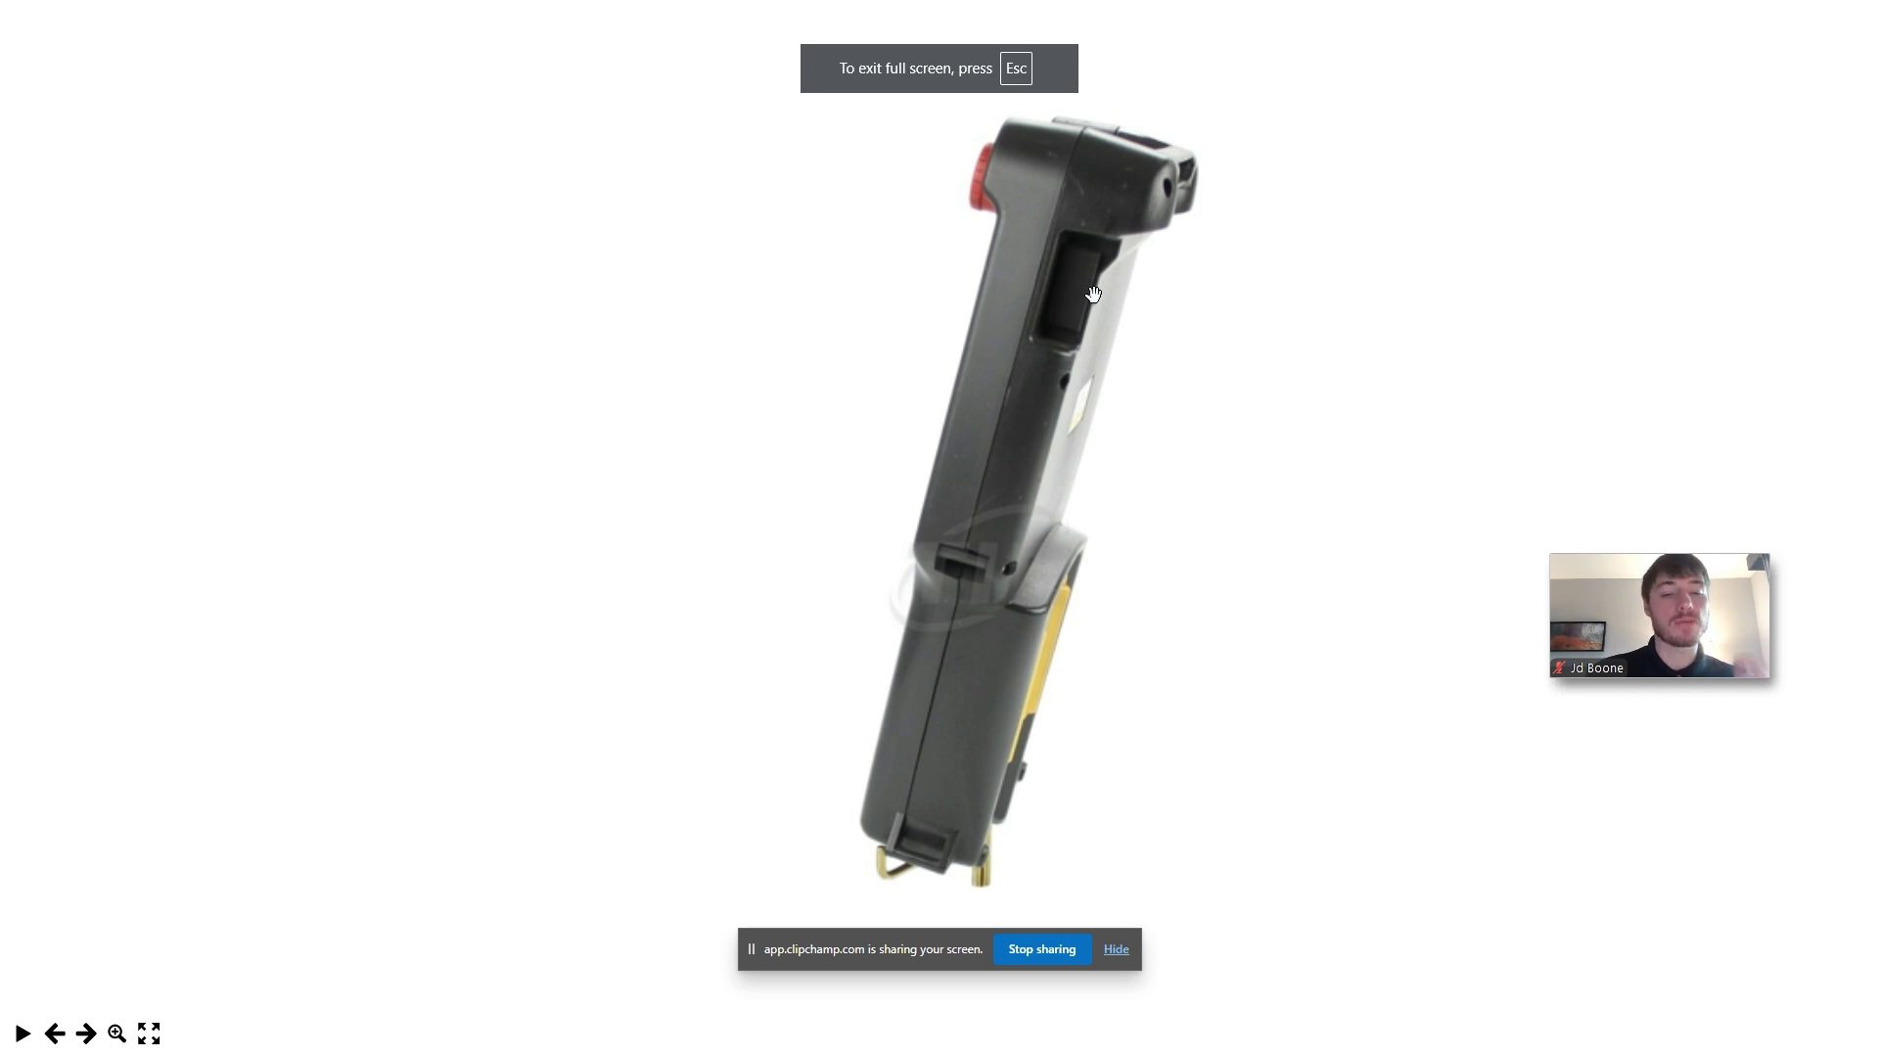
{"action": "key", "text": "Escape"}
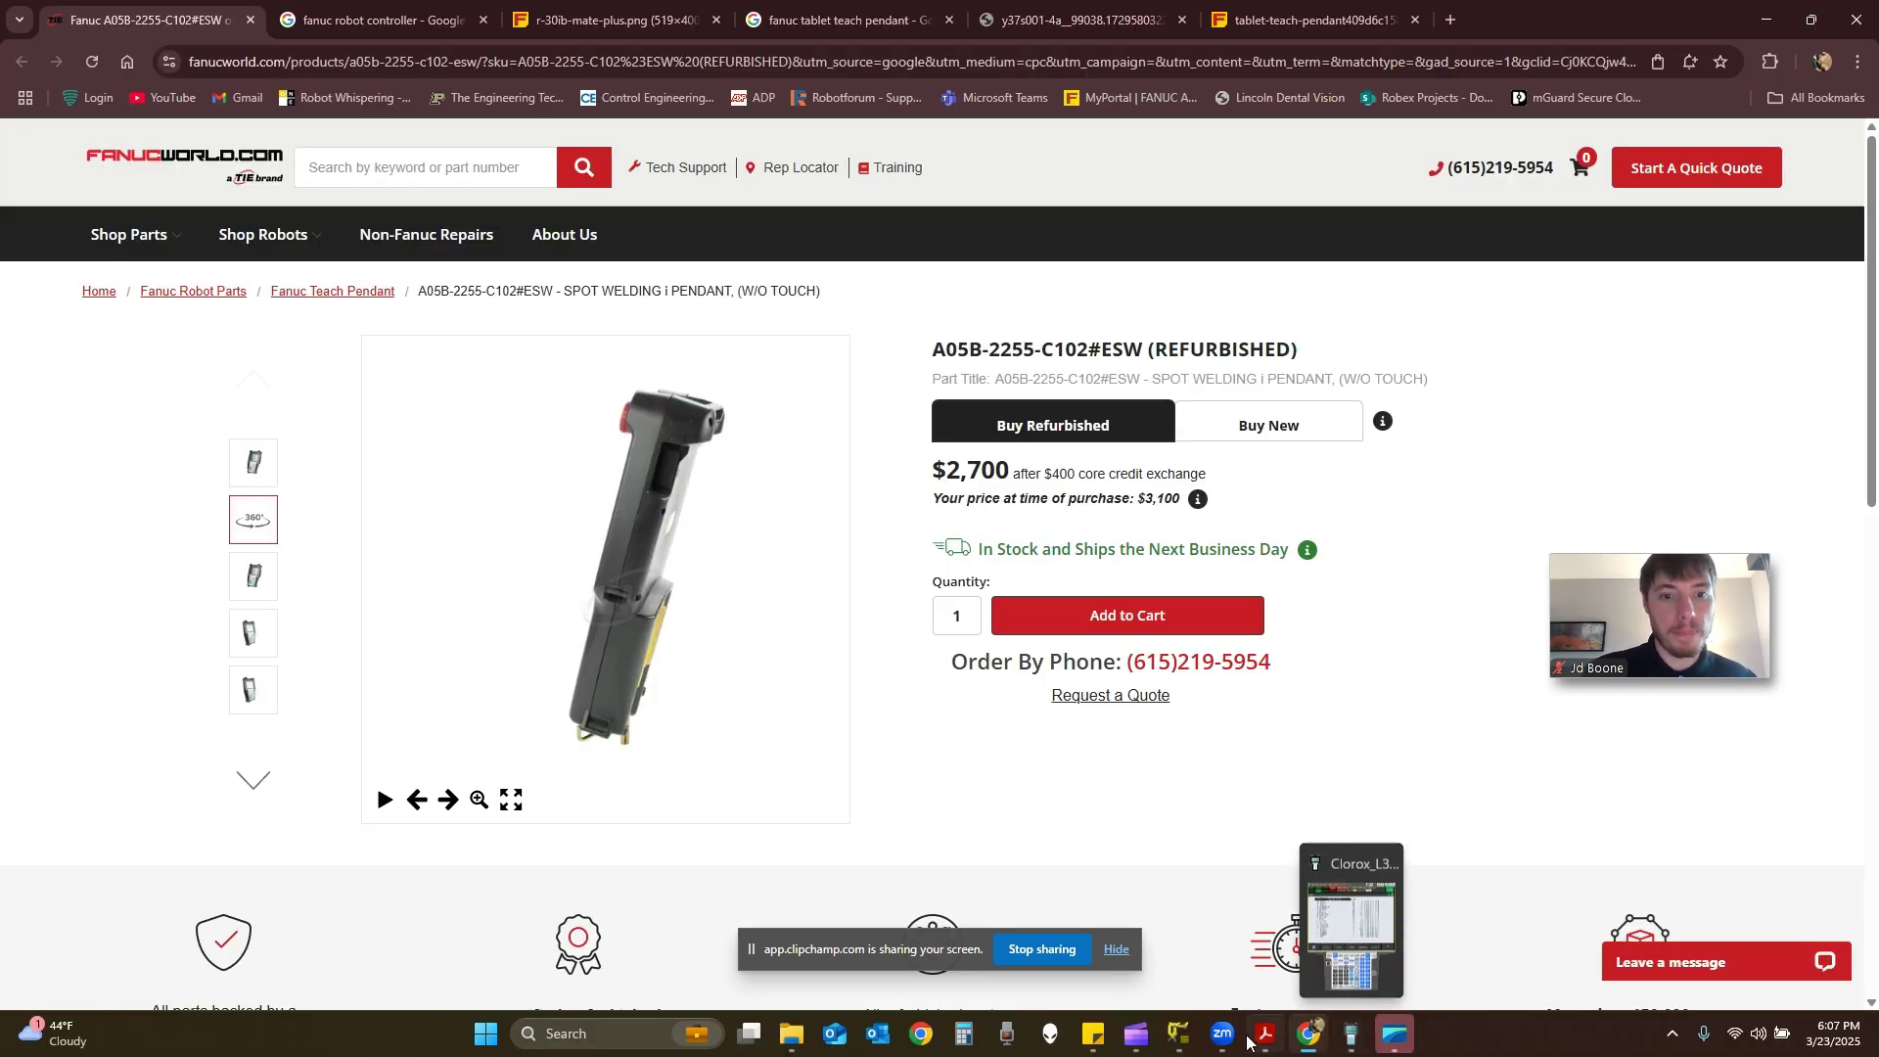
Switch back to ROBOGUIDE and examine the backup files and their file types in UT1:\ROBOT1, including the CELLIO SV file.
{"action": "left_click", "coordinate": [1179, 1033]}
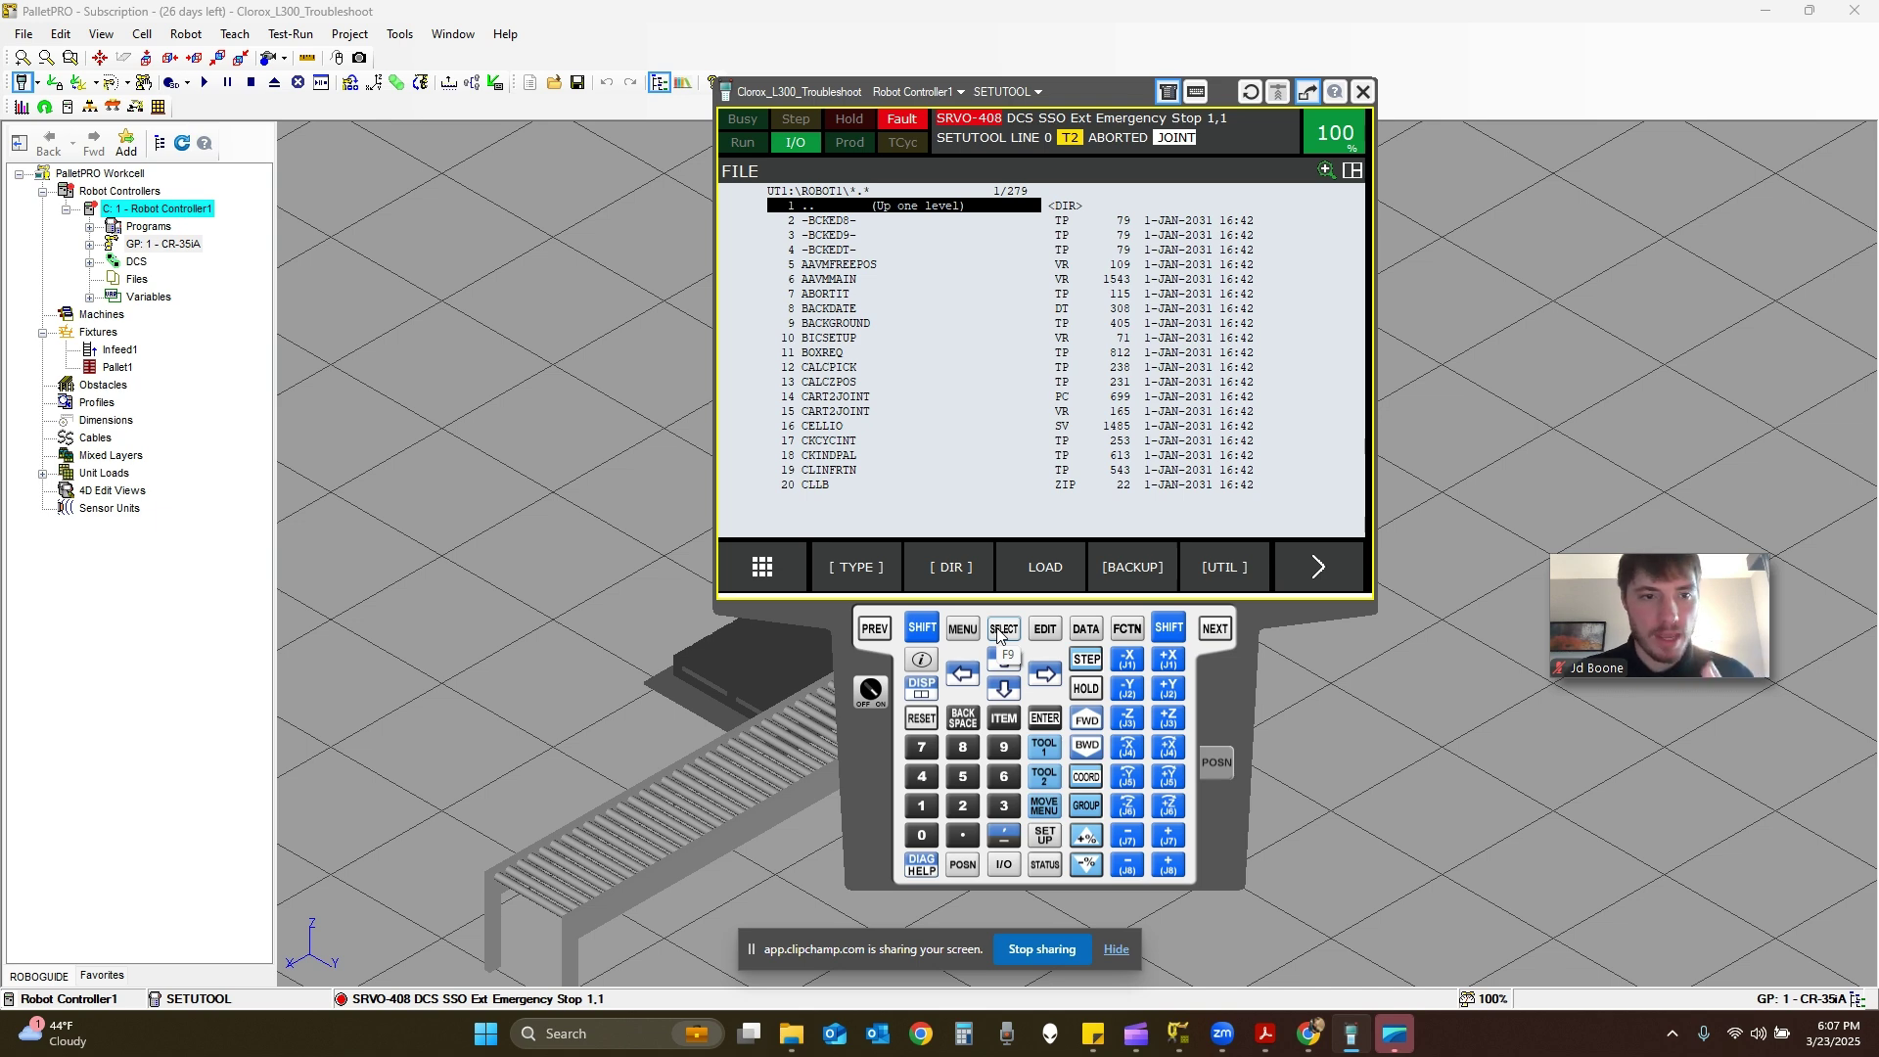
{"action": "left_click", "coordinate": [918, 439]}
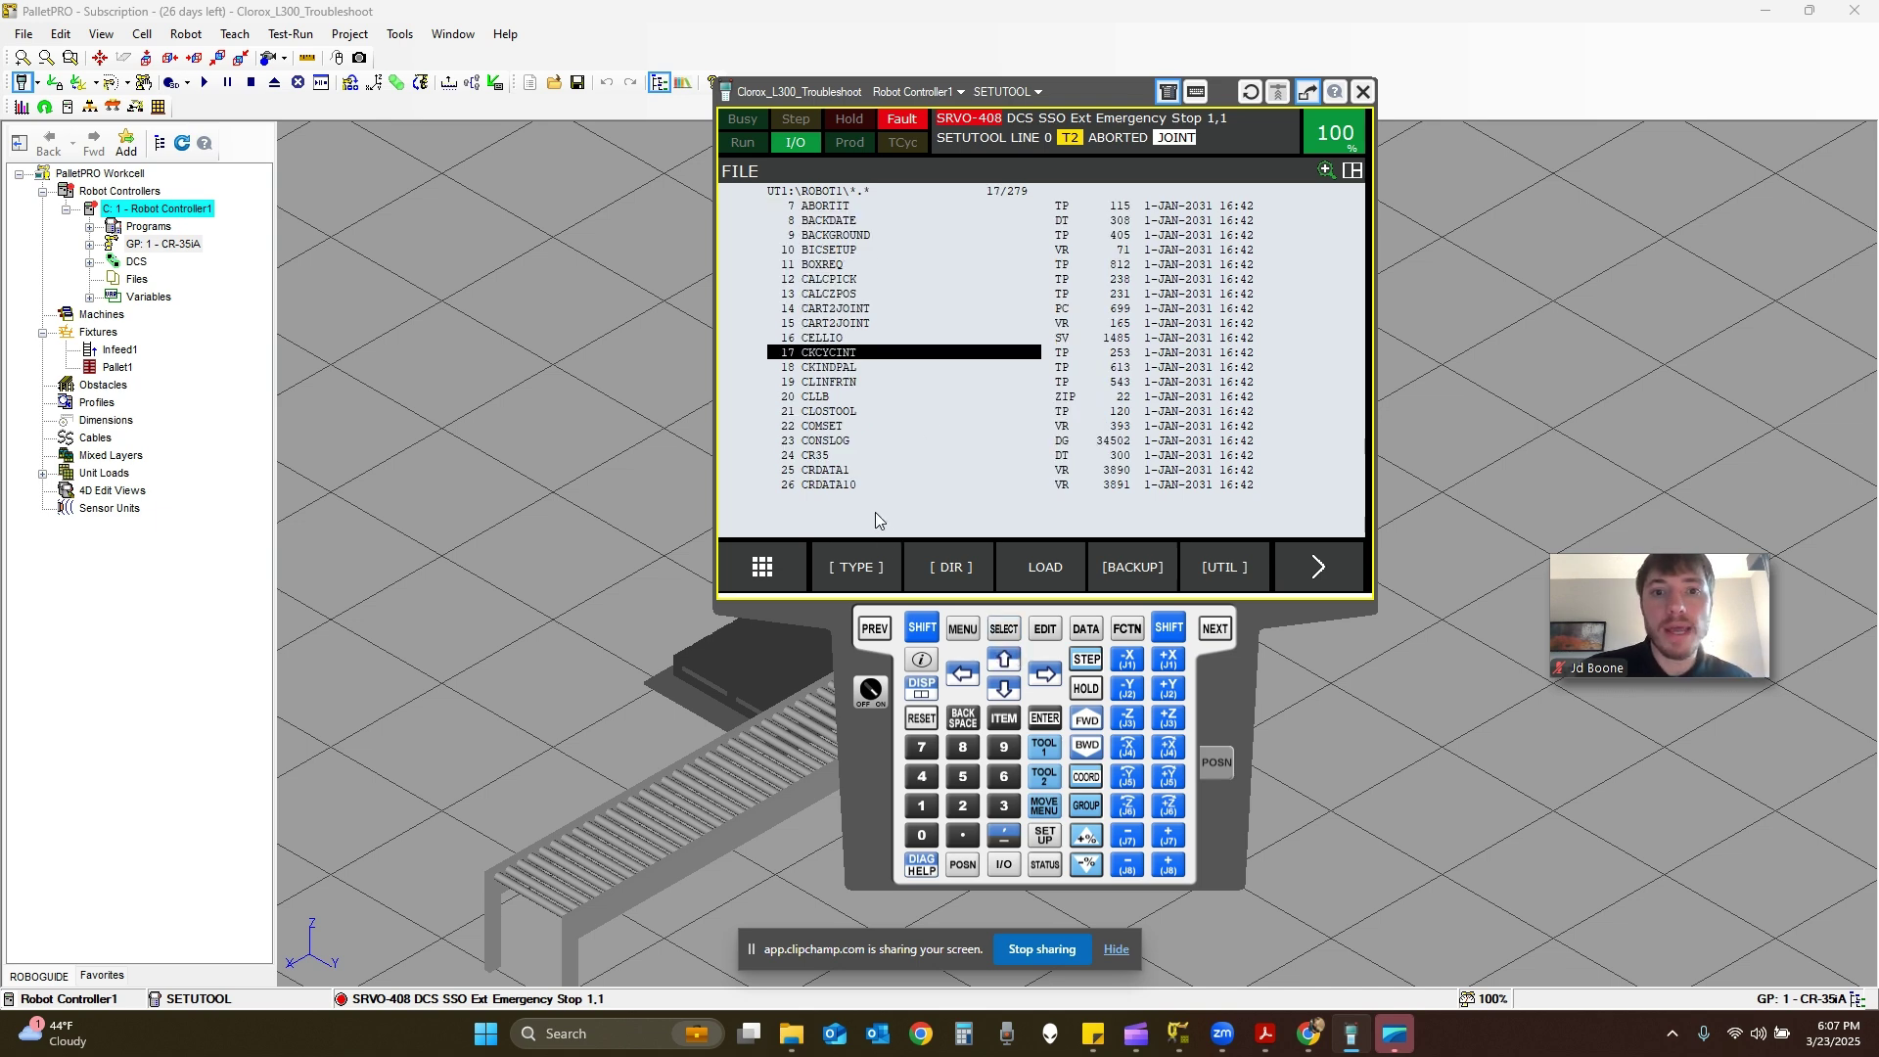
{"action": "left_click", "coordinate": [849, 368]}
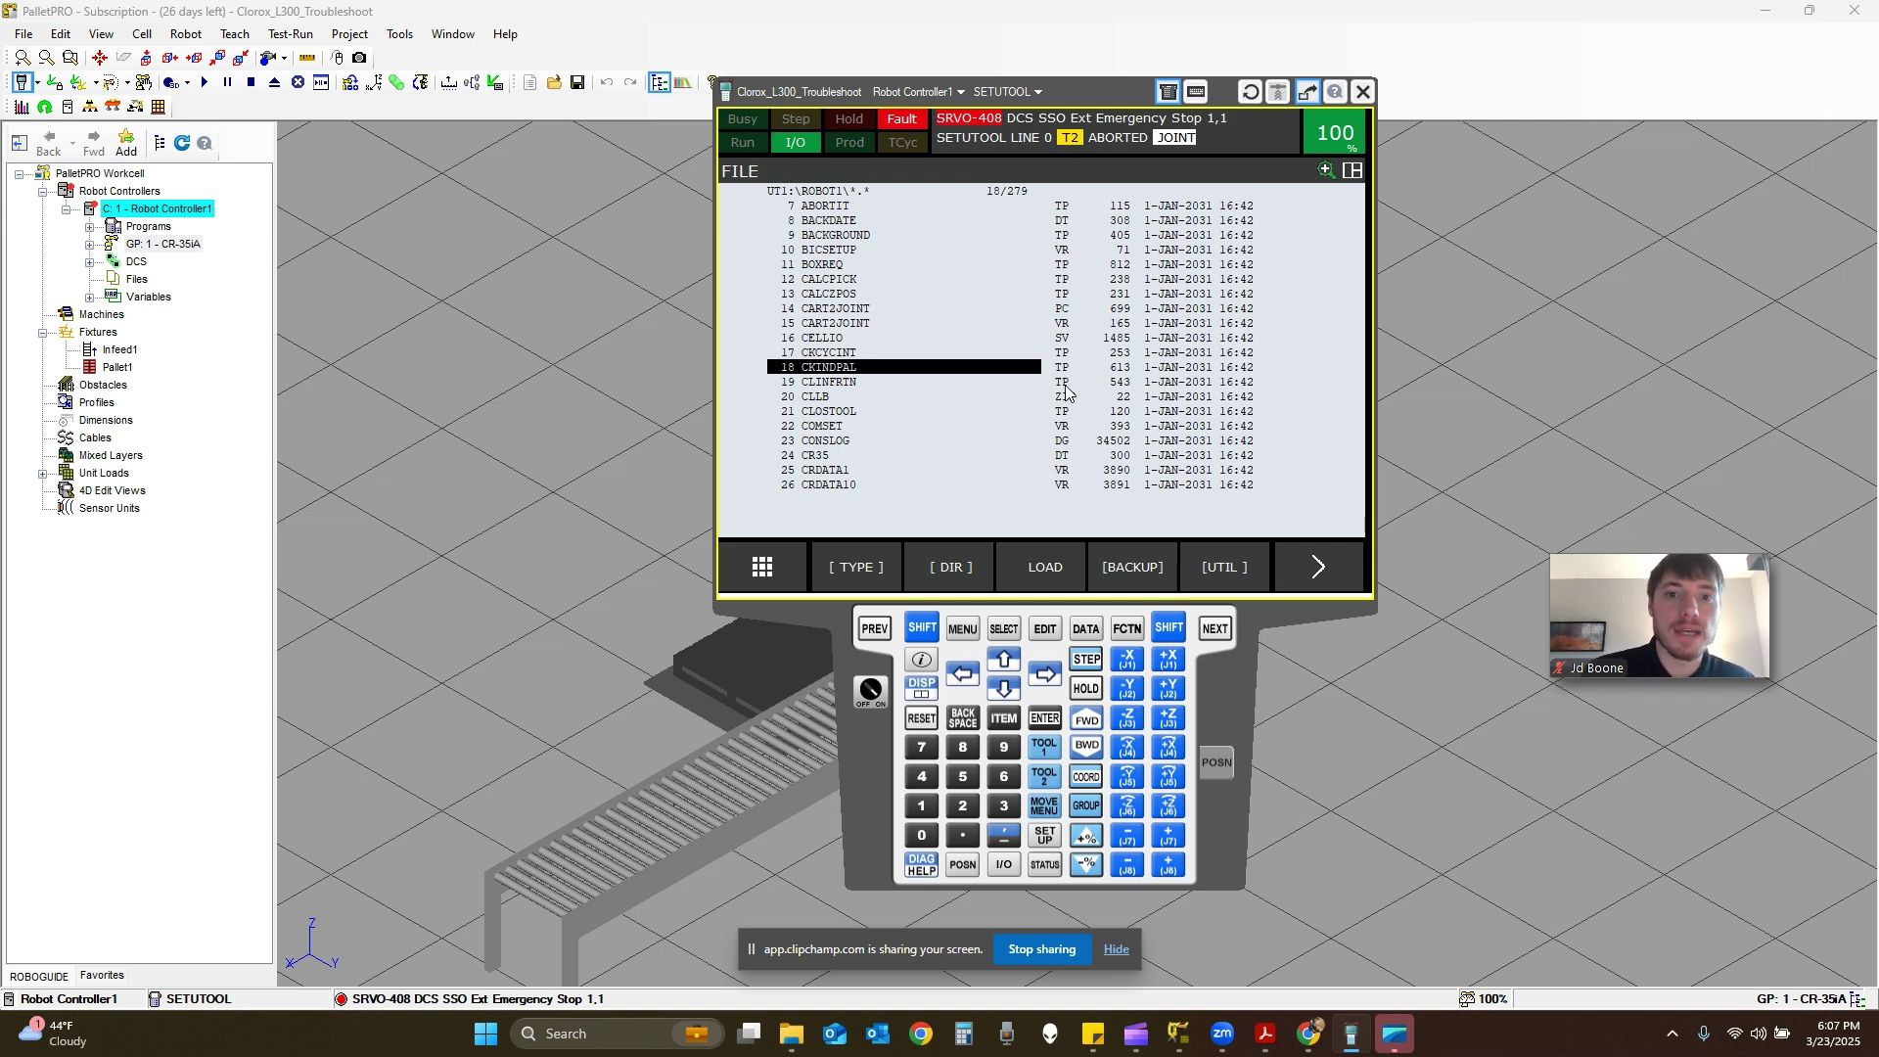
{"action": "left_click", "coordinate": [1065, 337]}
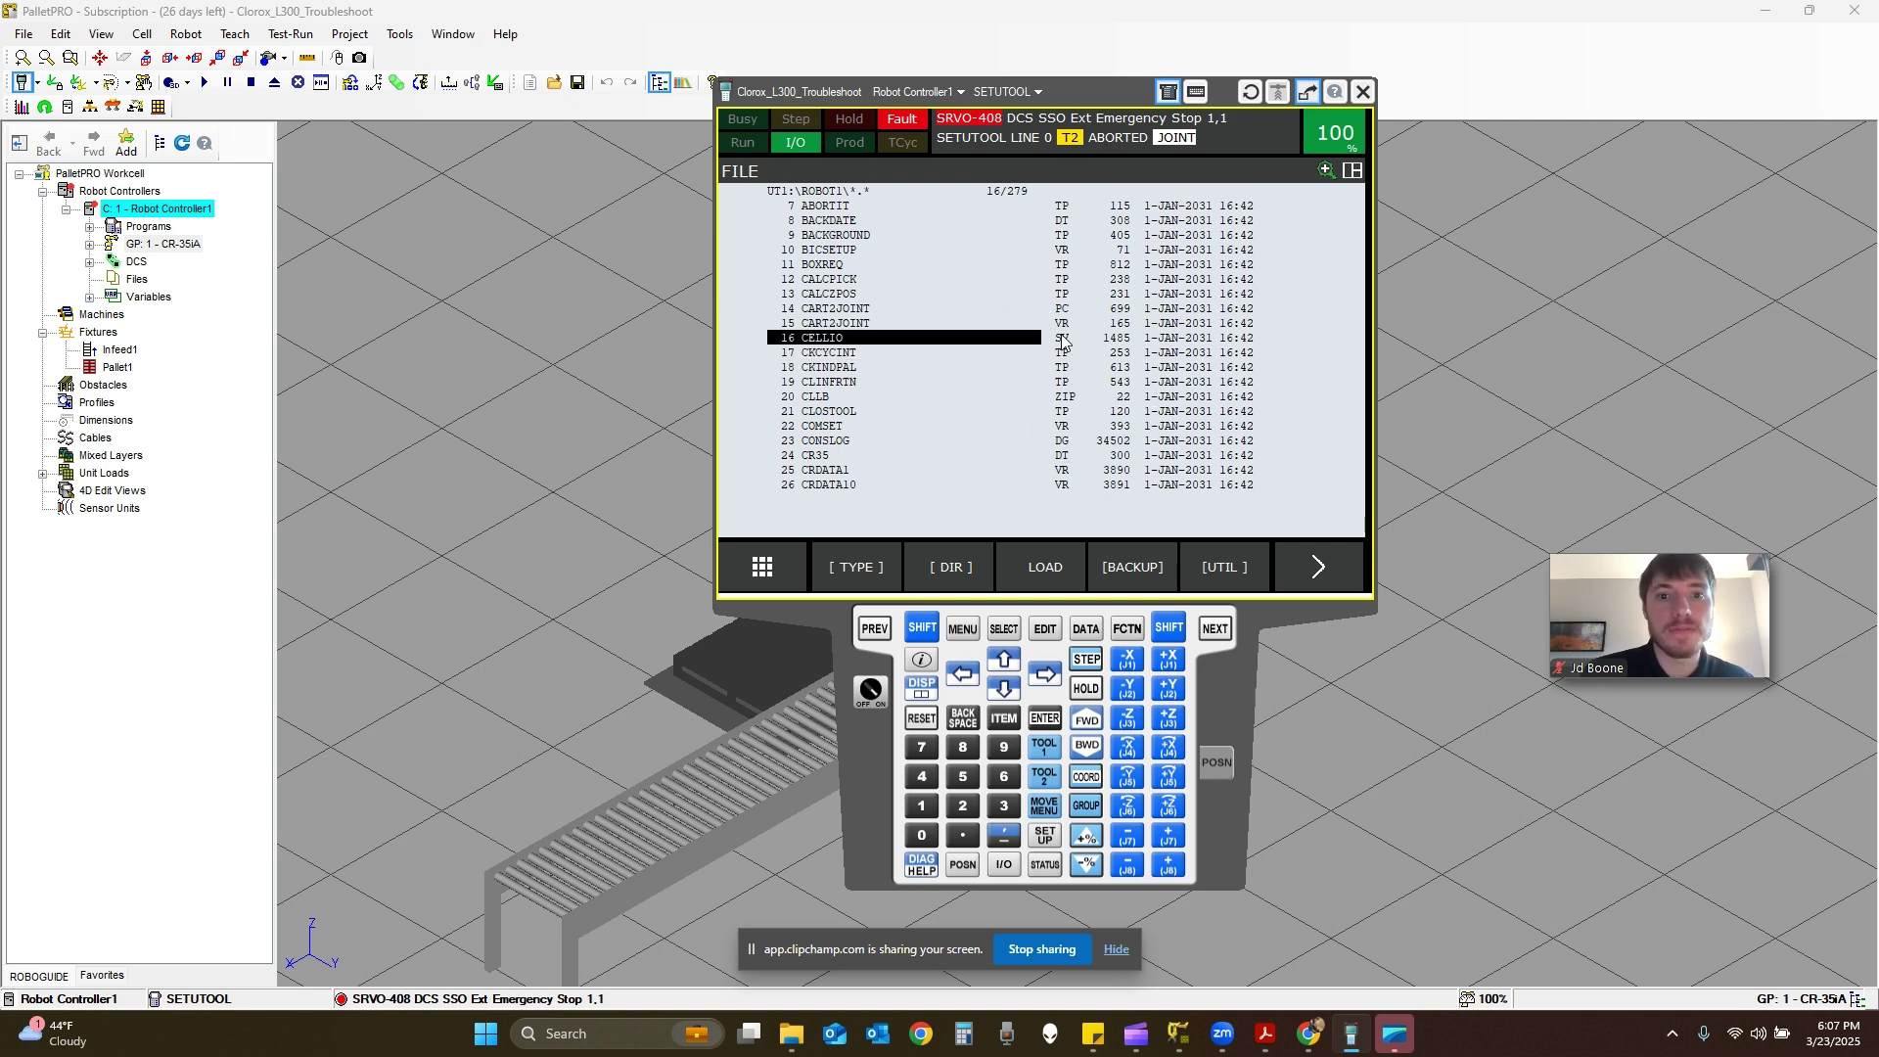
{"action": "left_click", "coordinate": [857, 356]}
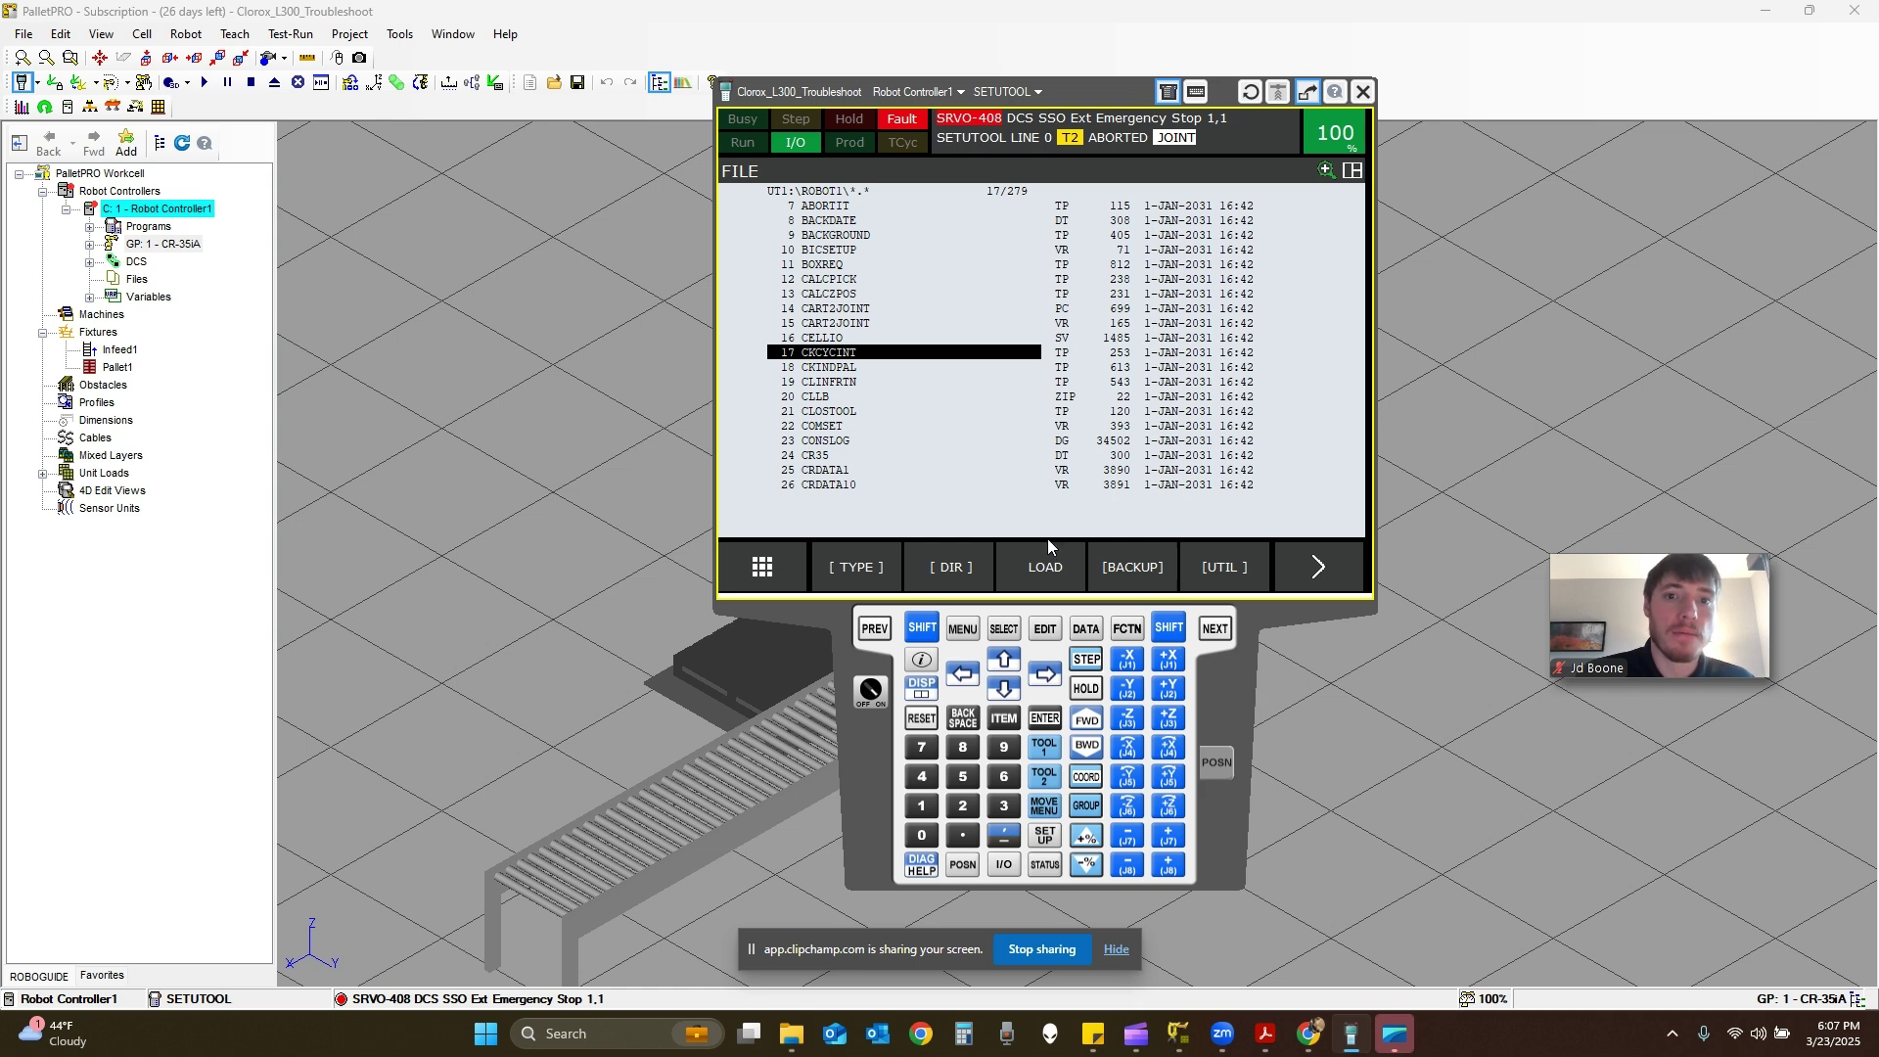
{"action": "key", "text": "Up"}
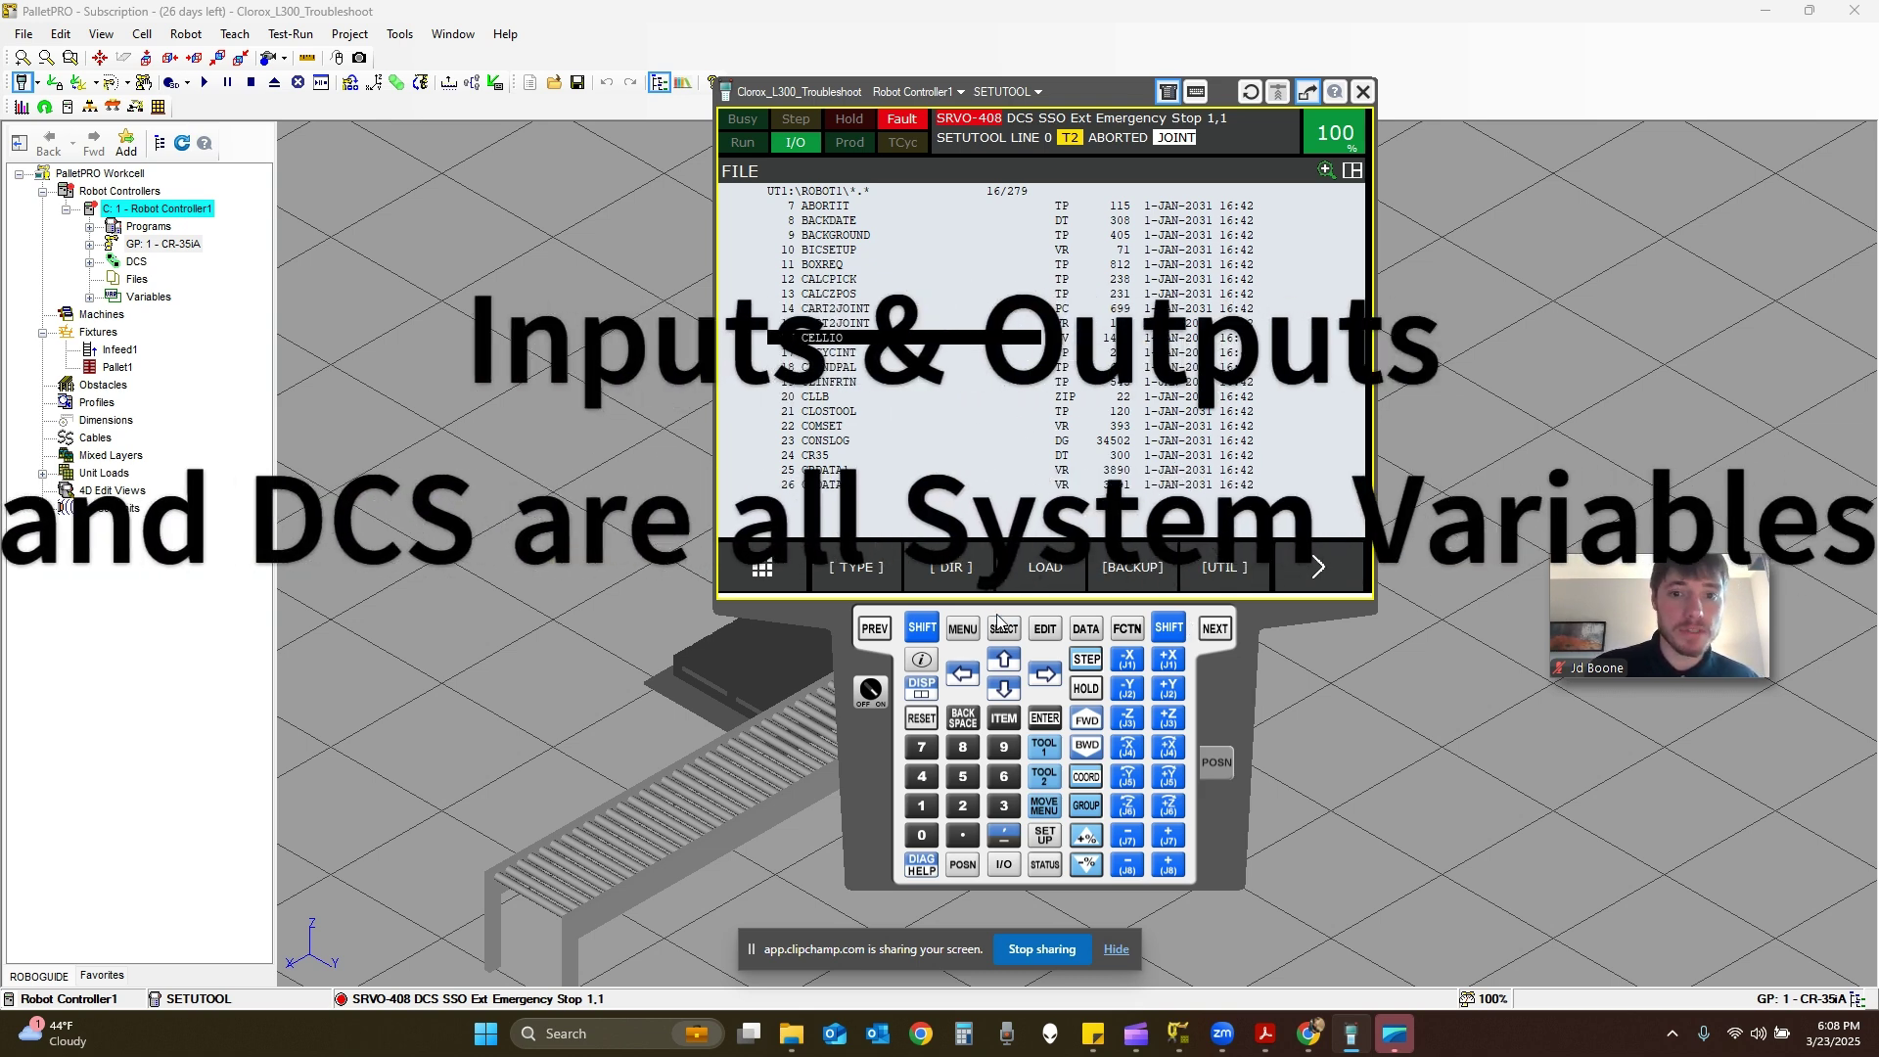
{"action": "left_click", "coordinate": [1127, 629]}
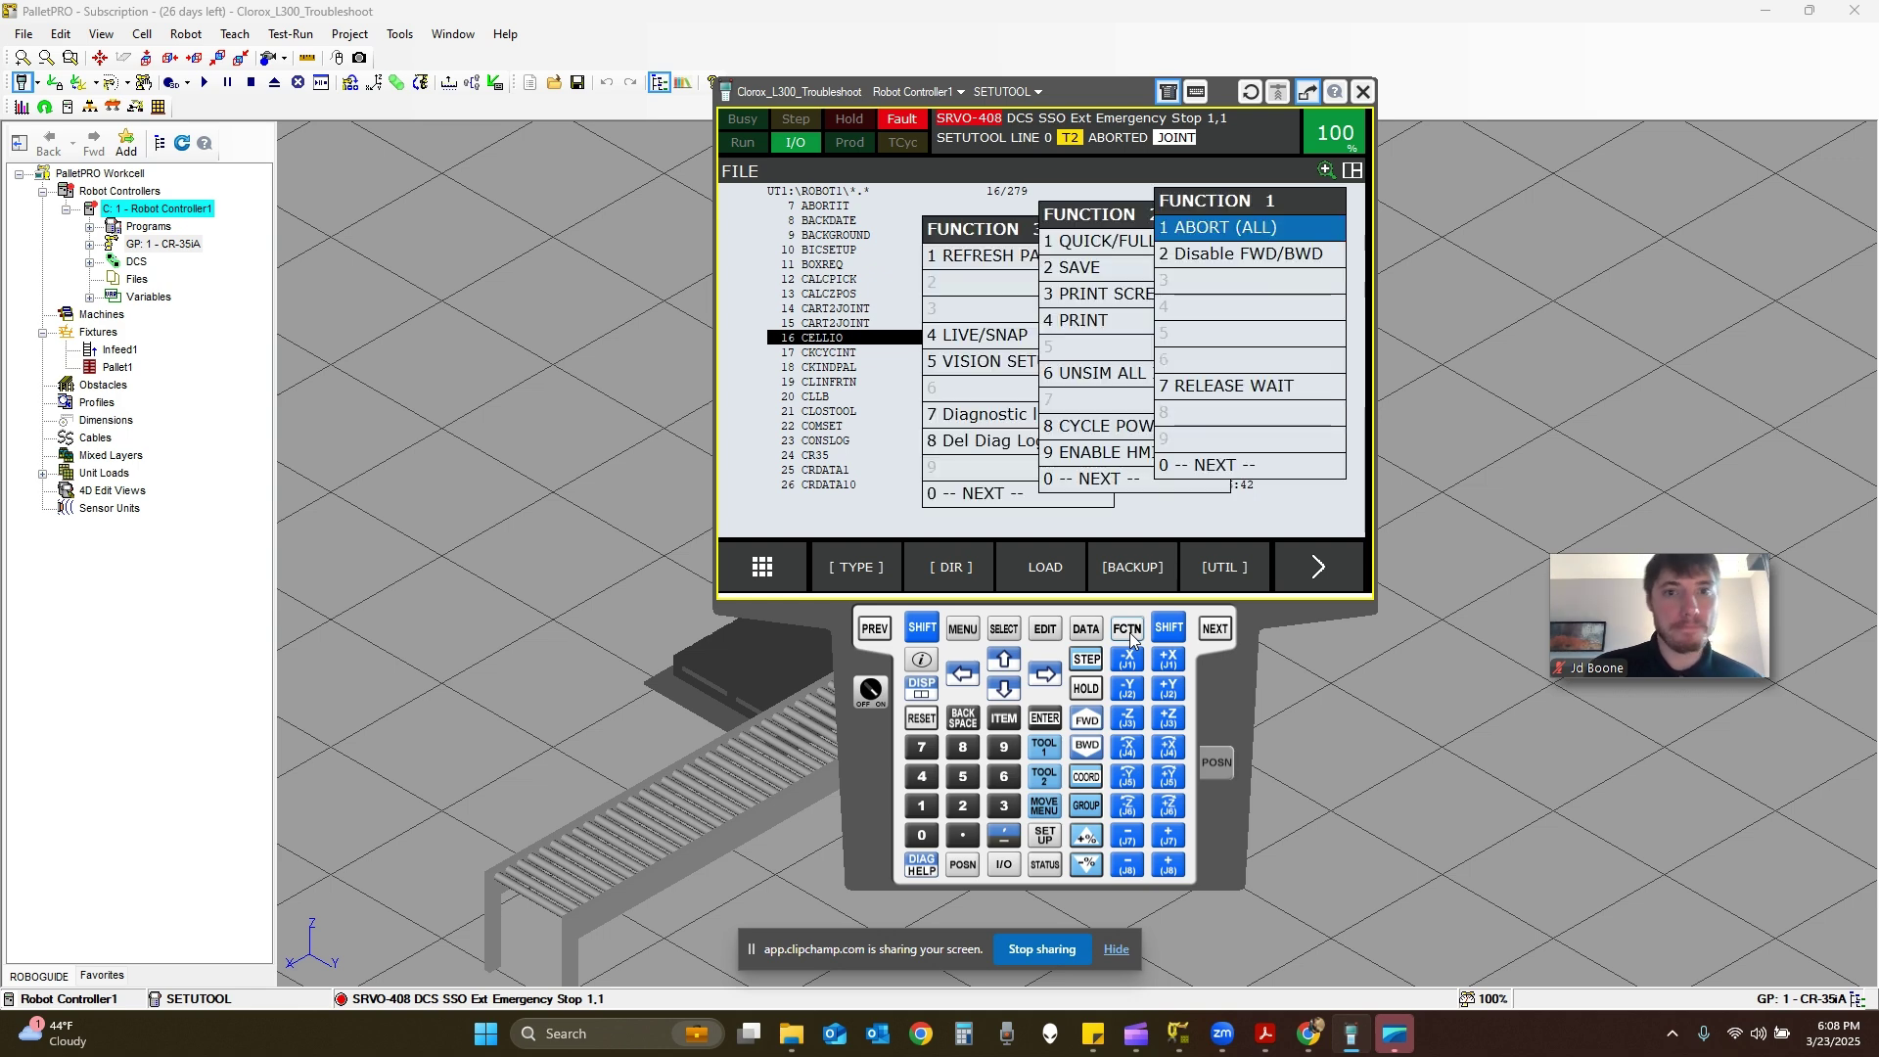
{"action": "key", "text": "Down"}
{"action": "key", "text": "Up"}
{"action": "key", "text": "Up"}
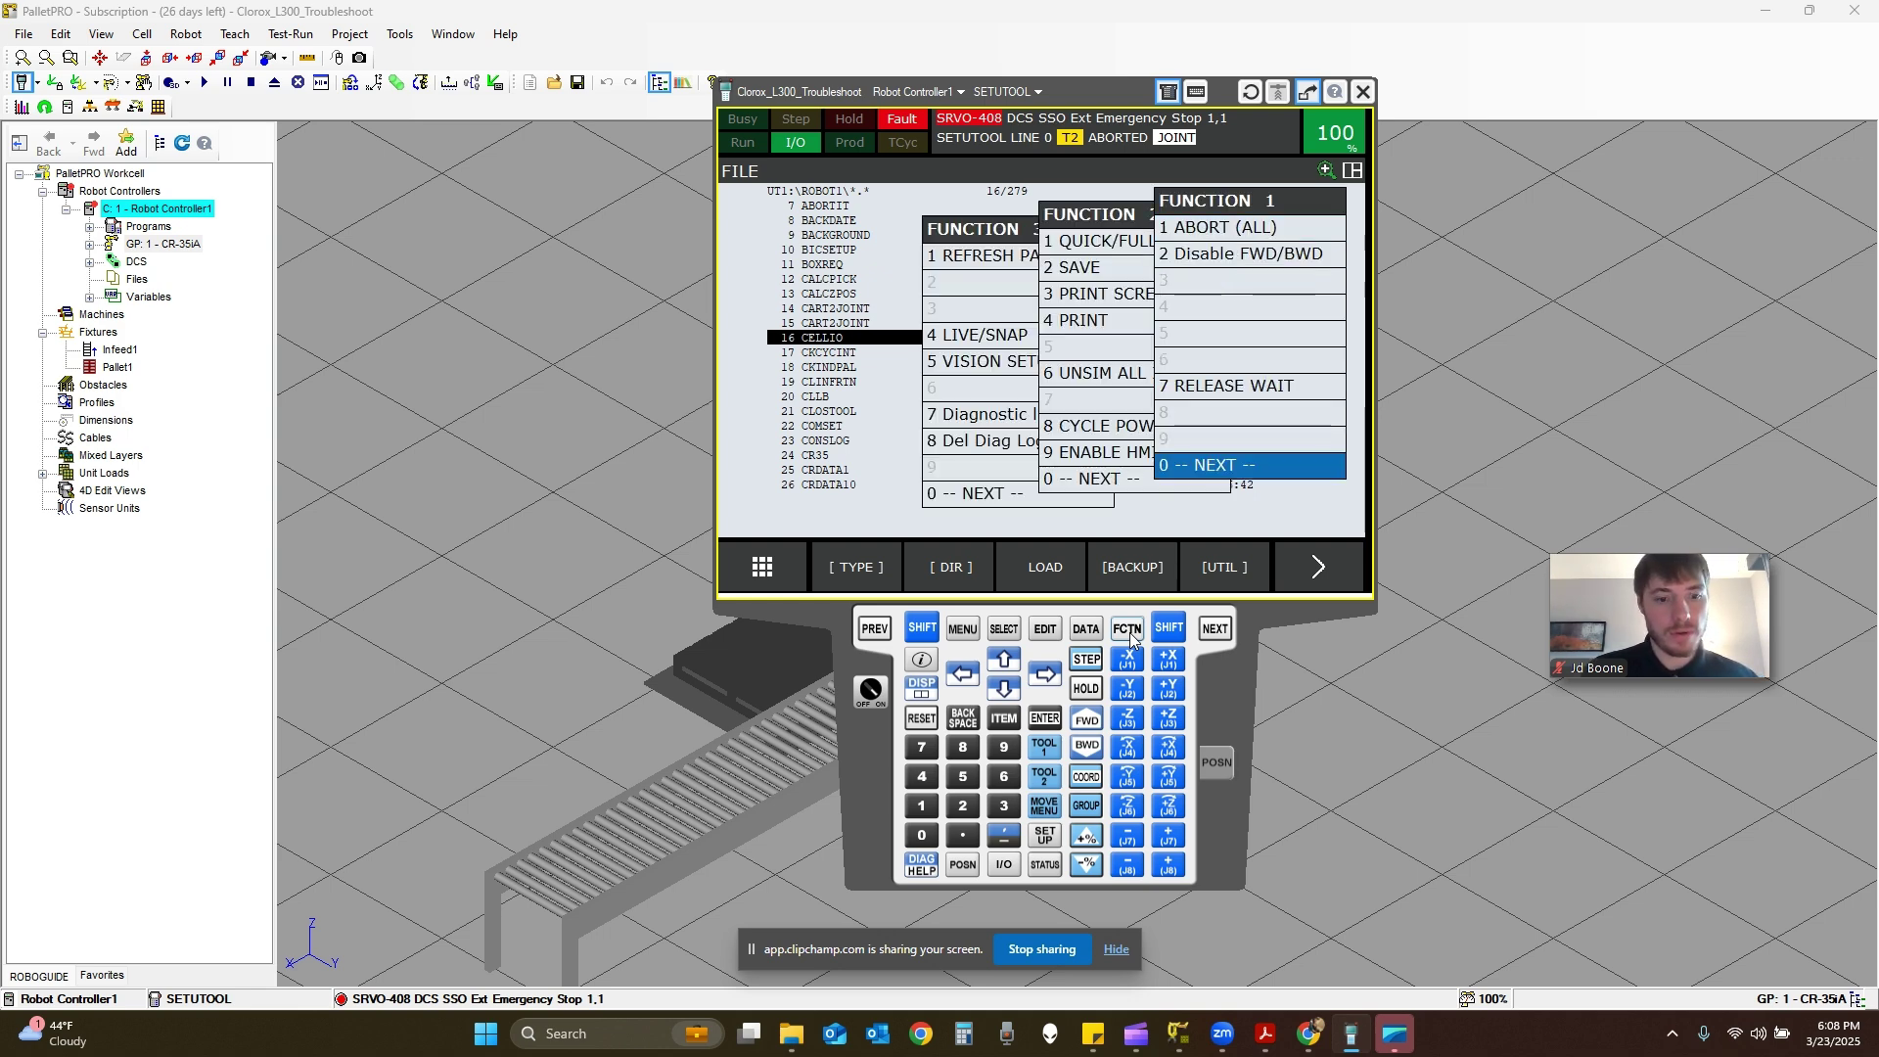
{"action": "key", "text": "Return"}
{"action": "key", "text": "Down"}
{"action": "key", "text": "Down"}
{"action": "key", "text": "Down"}
{"action": "key", "text": "Down"}
{"action": "key", "text": "Down"}
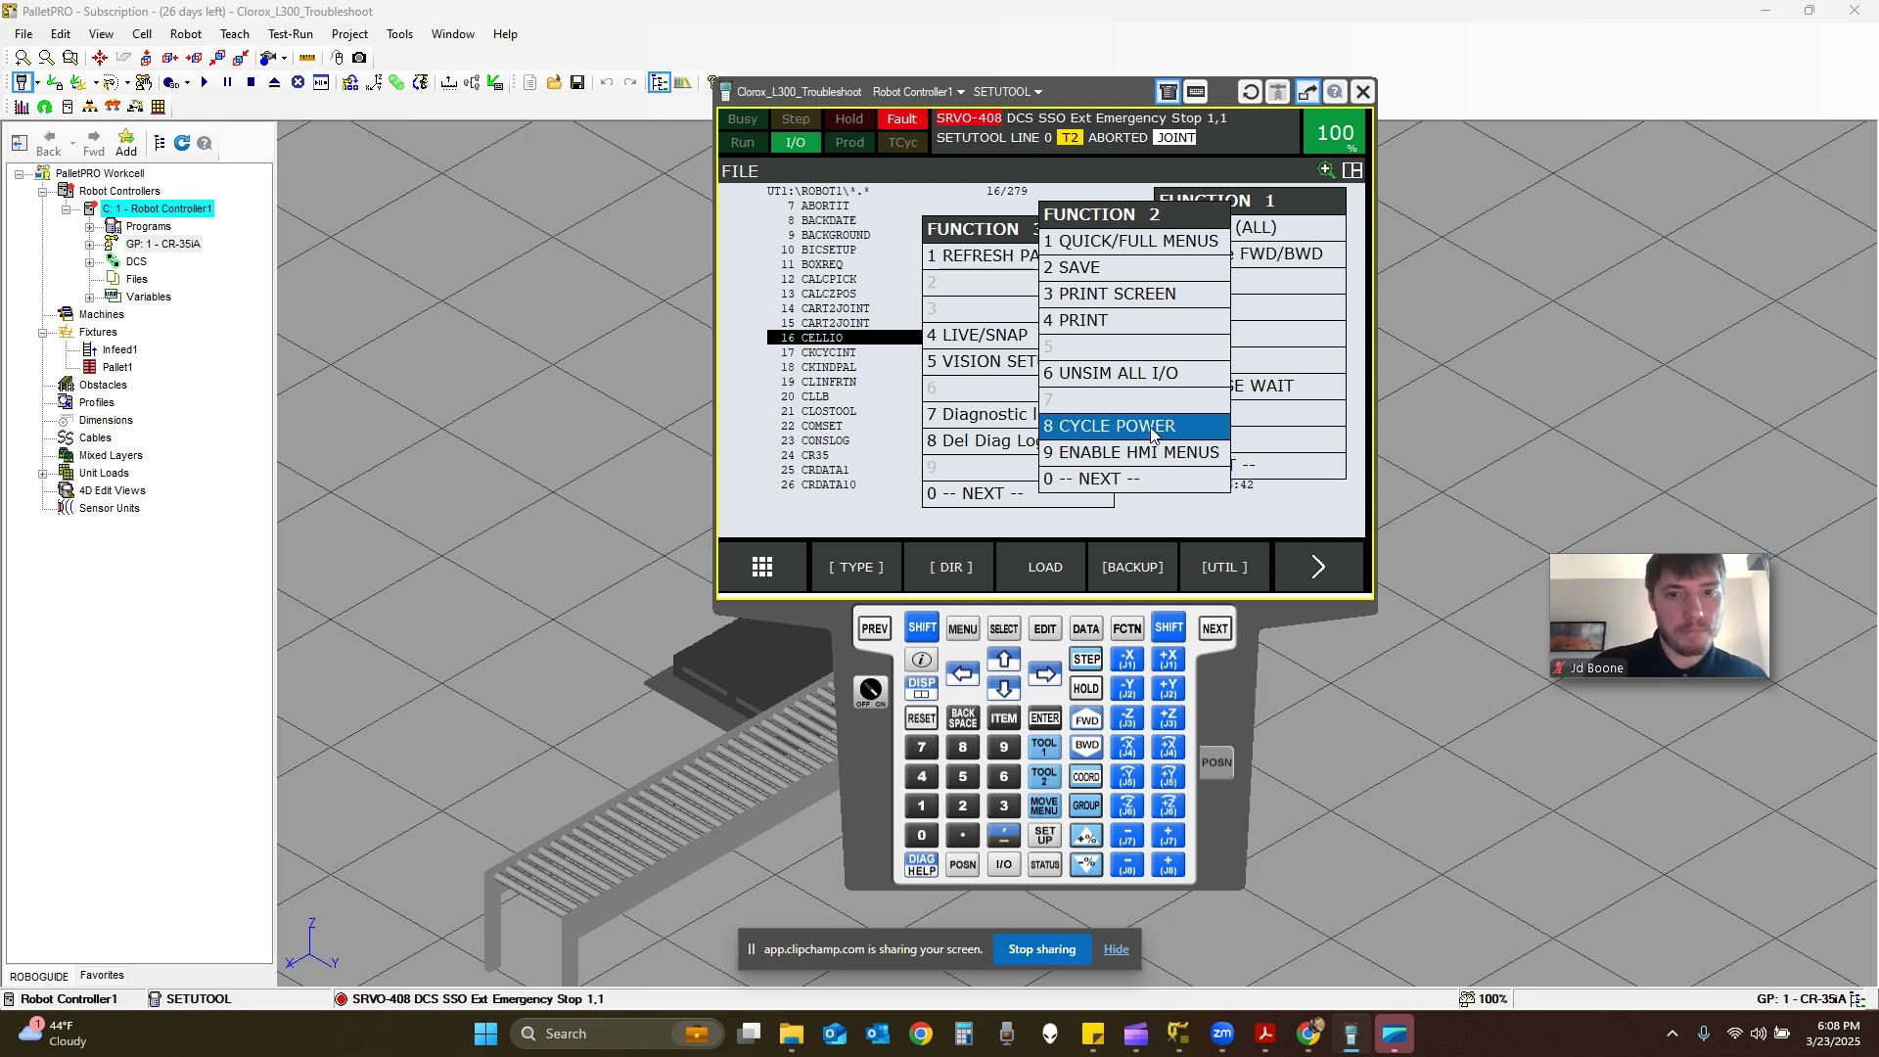
{"action": "left_click", "coordinate": [1043, 719]}
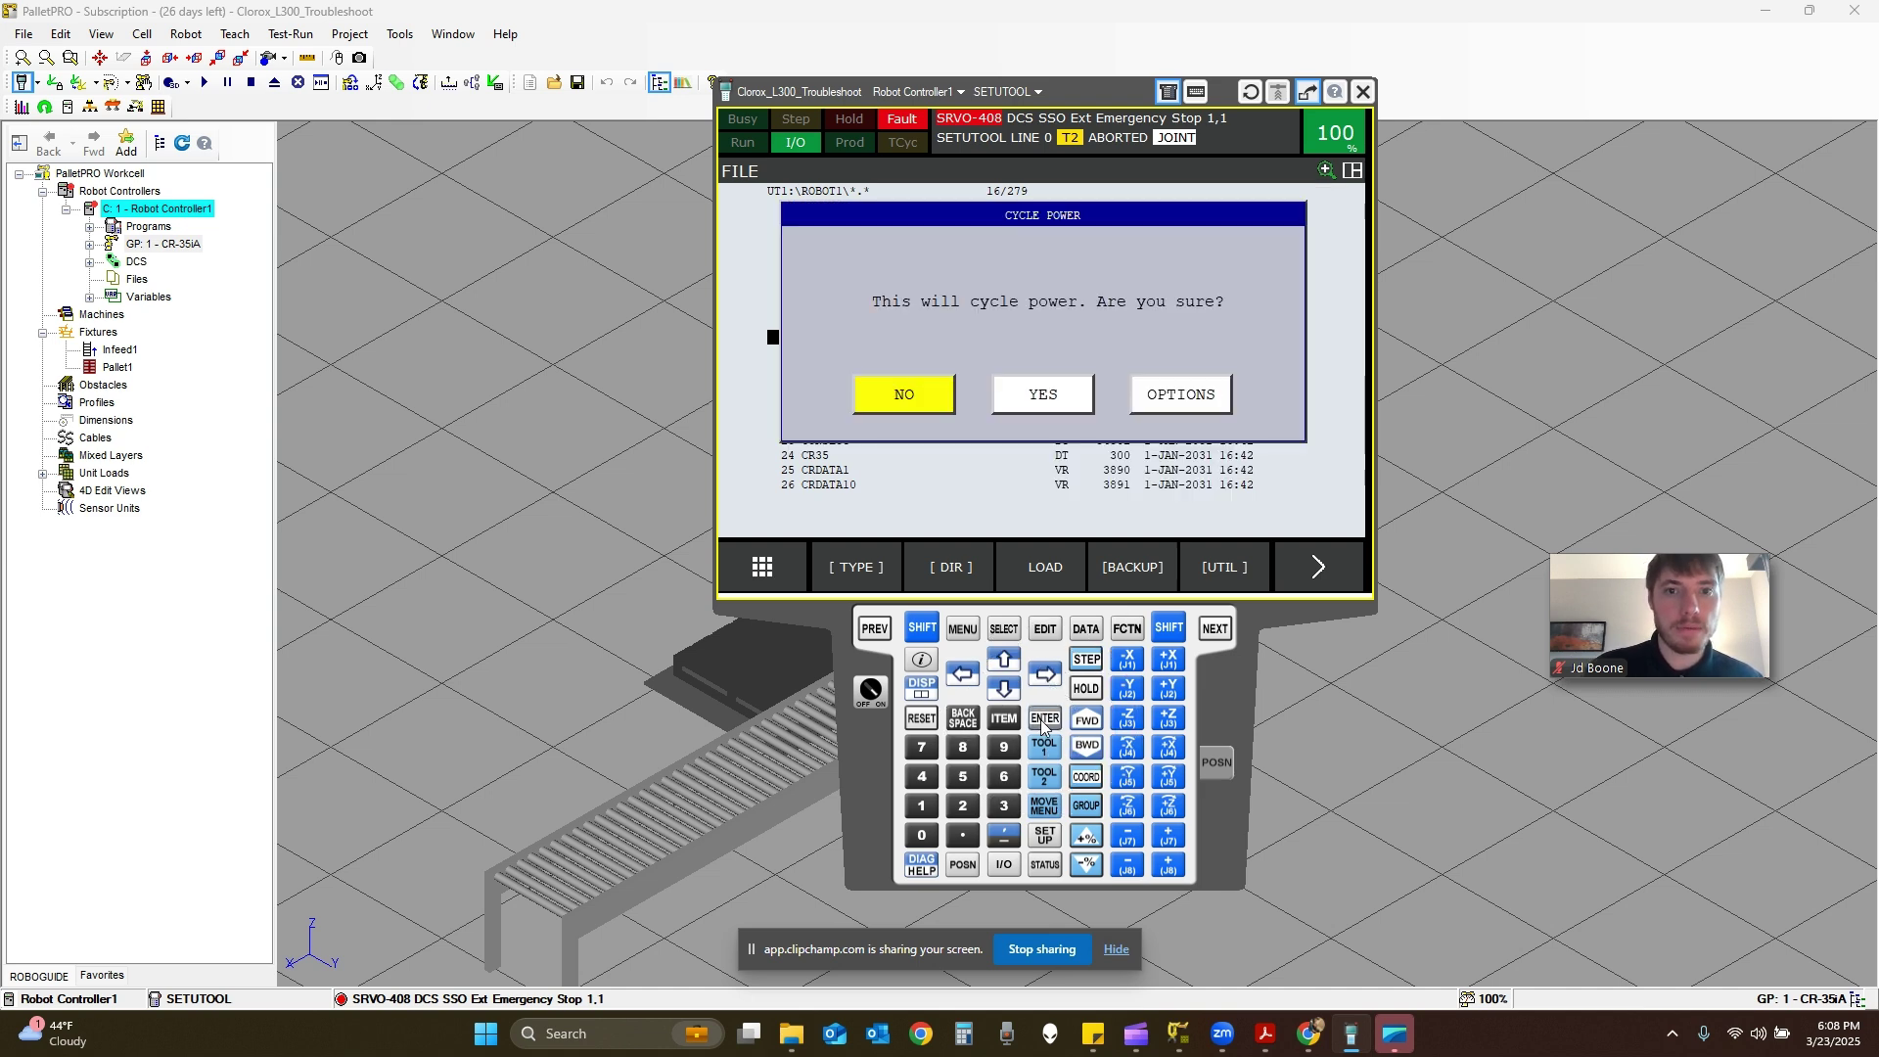
{"action": "left_click", "coordinate": [1164, 398]}
{"action": "left_click", "coordinate": [1188, 399]}
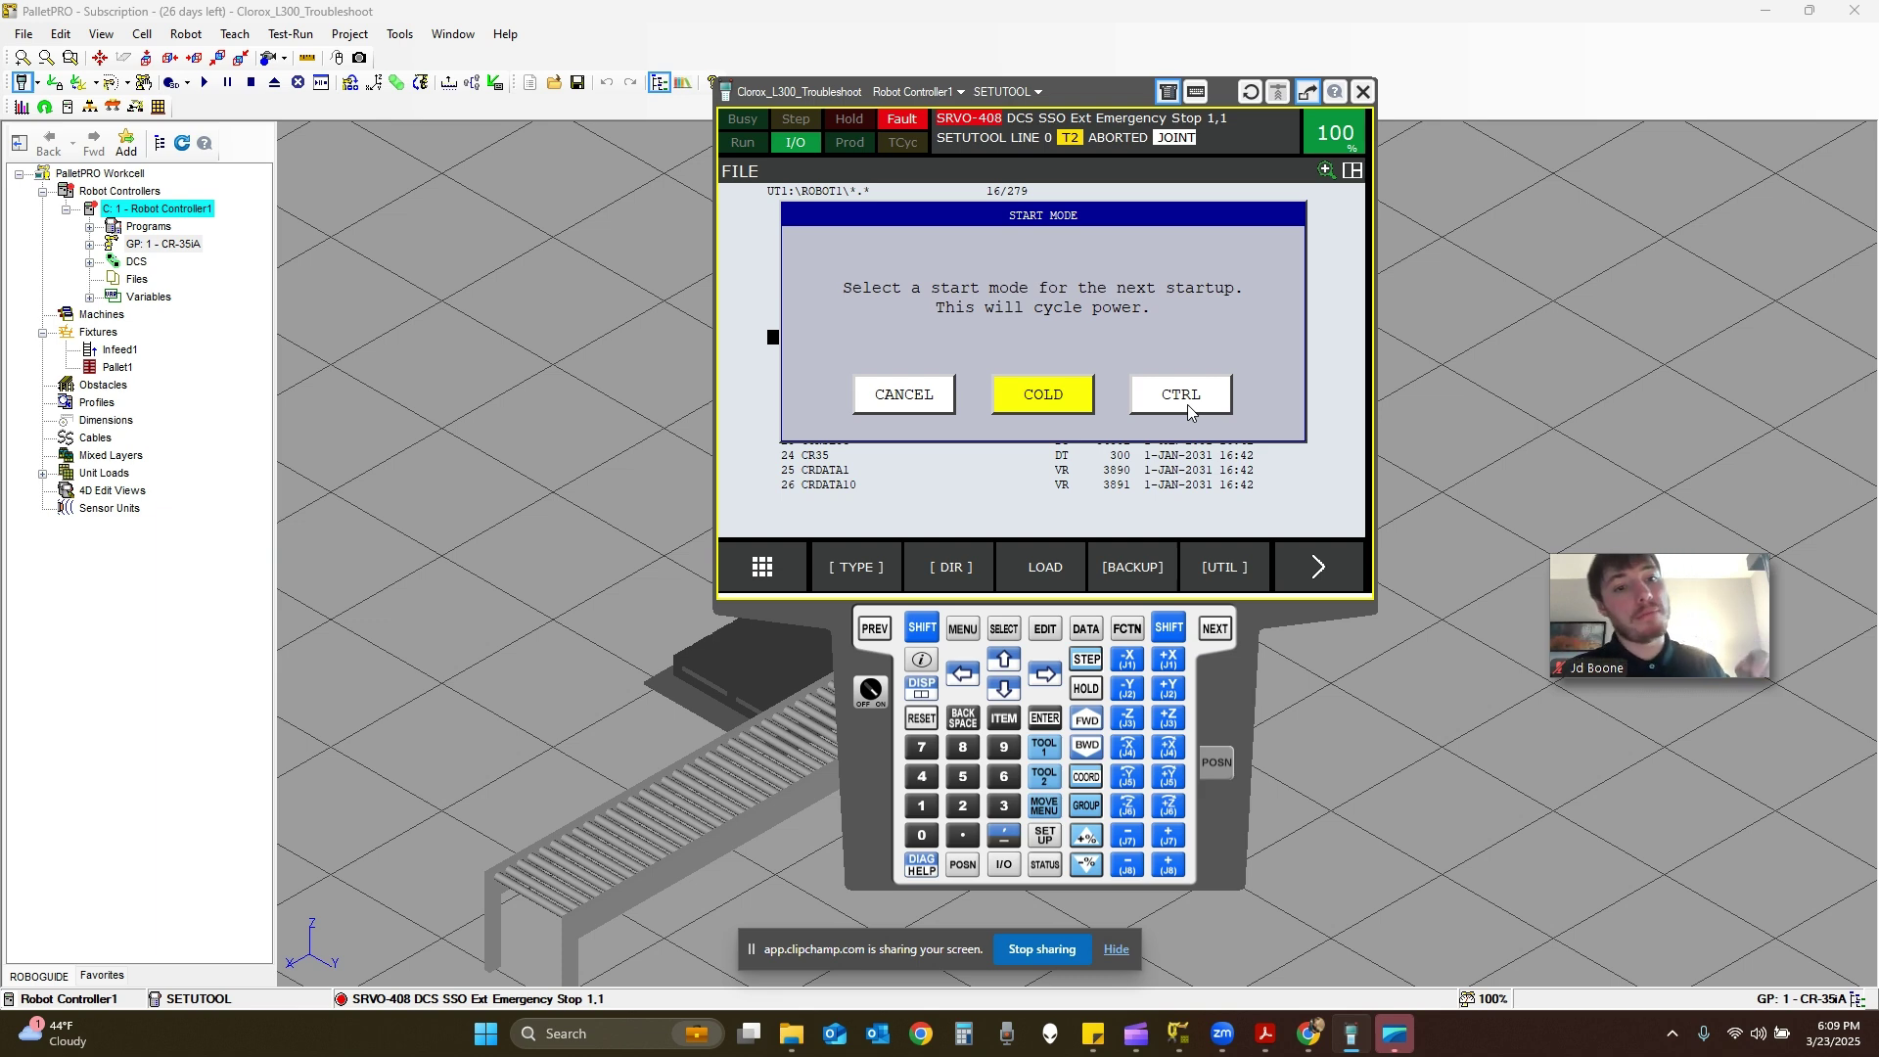
Examine the power disconnect switch in the browser's R-30iB Mate Plus controller picture, and cancel the pendant's start mode selection.
{"action": "left_click", "coordinate": [1309, 1033]}
{"action": "left_click", "coordinate": [416, 21]}
{"action": "left_click", "coordinate": [607, 20]}
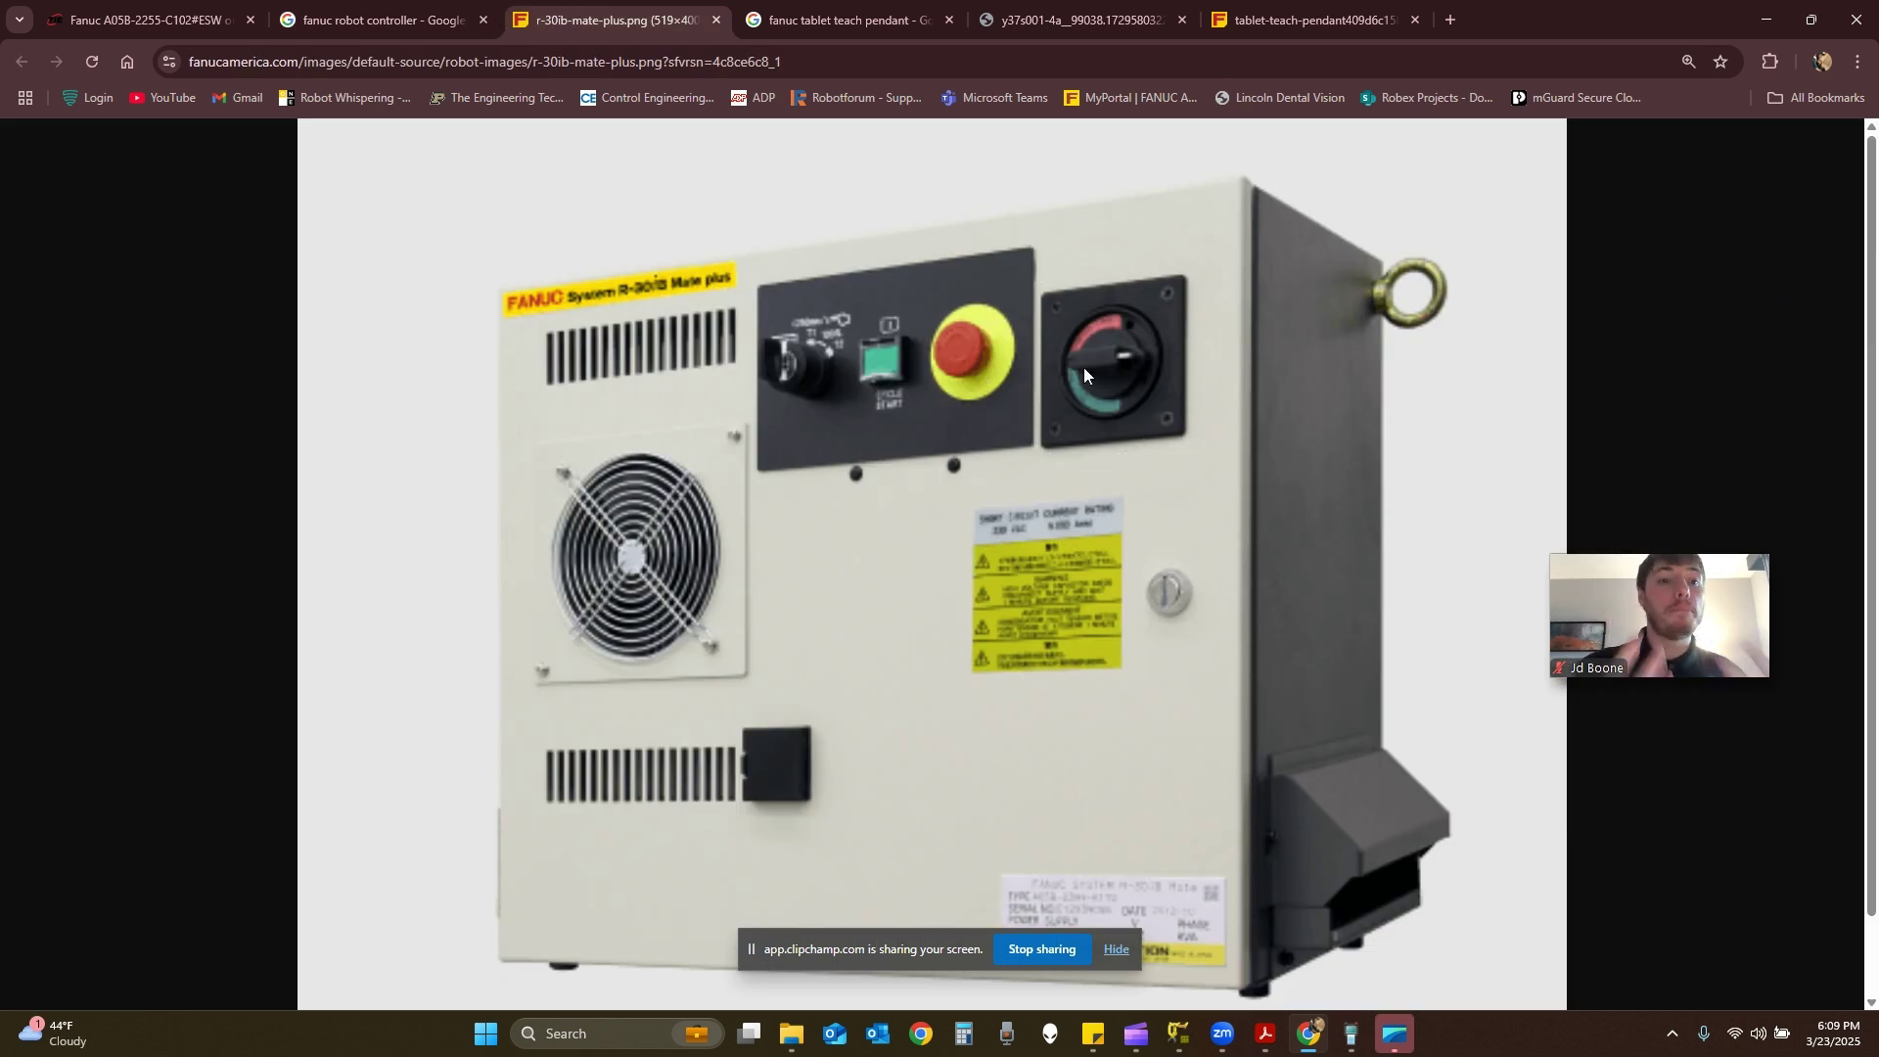
{"action": "left_click", "coordinate": [1766, 20]}
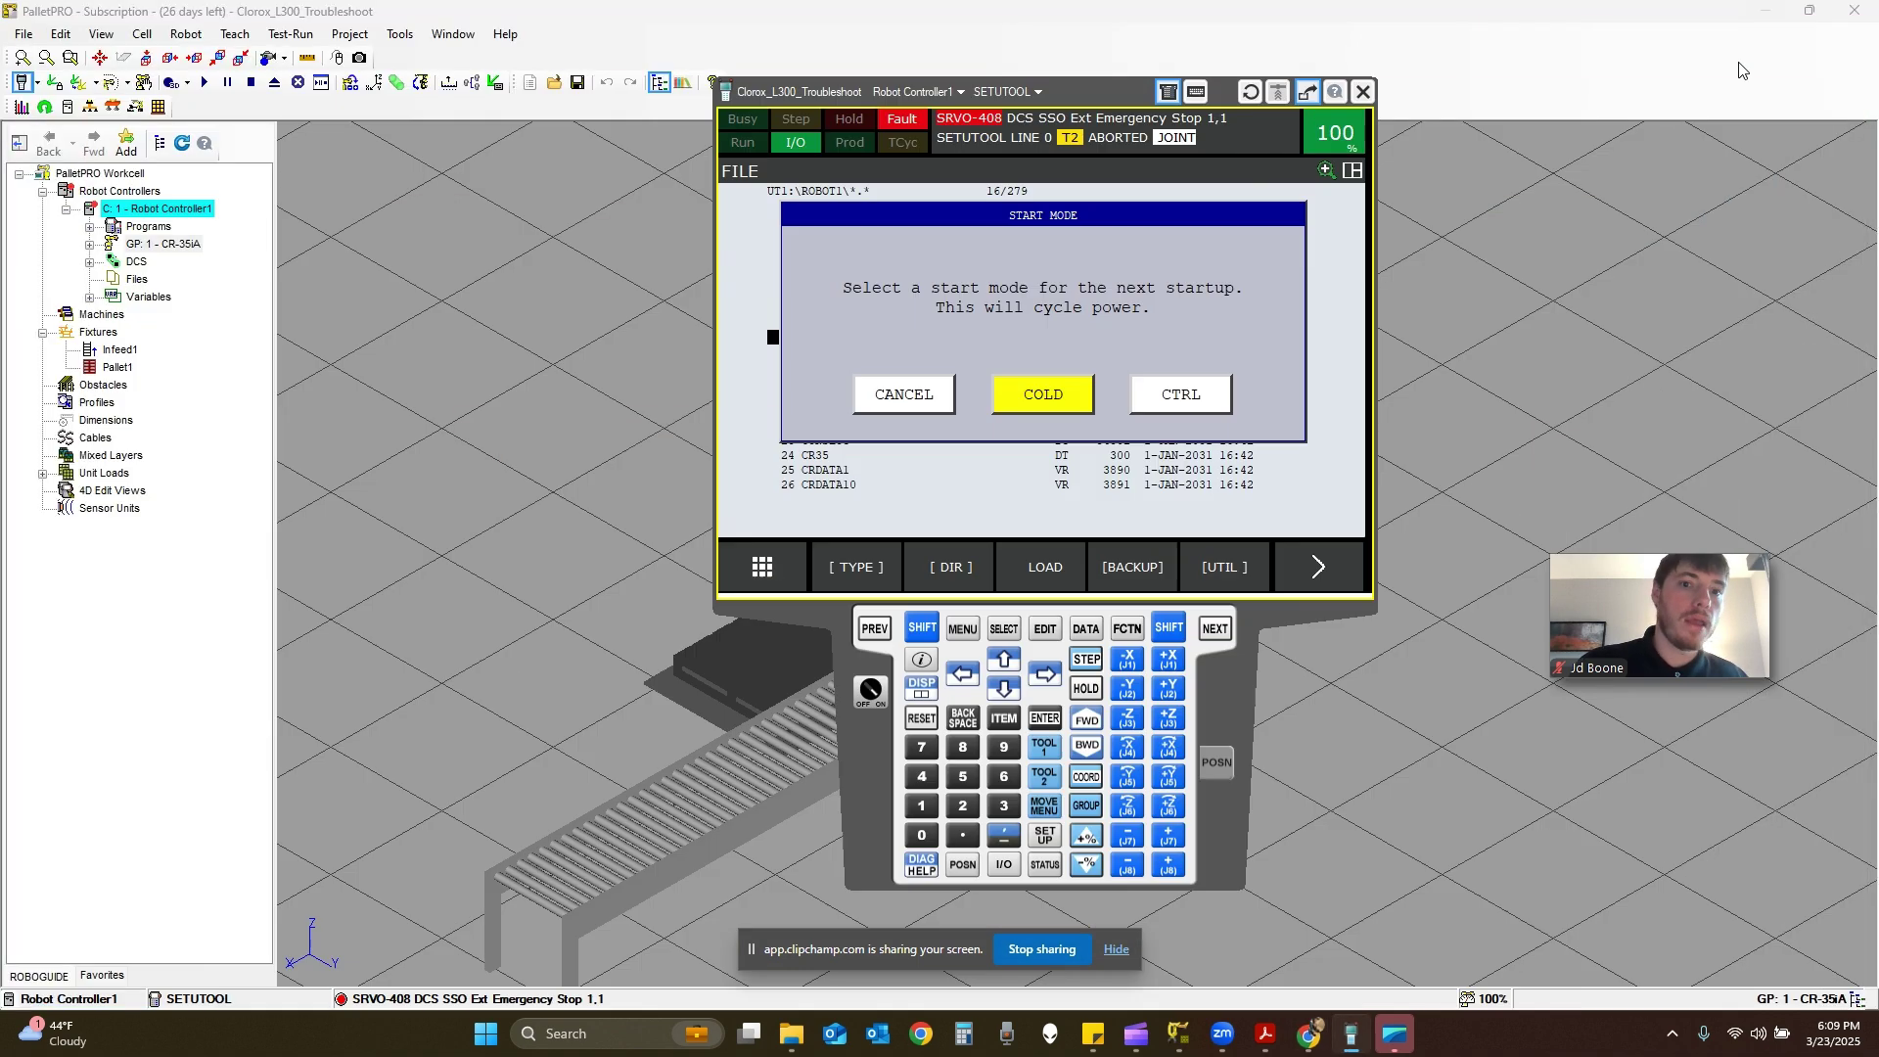
{"action": "left_click", "coordinate": [904, 395]}
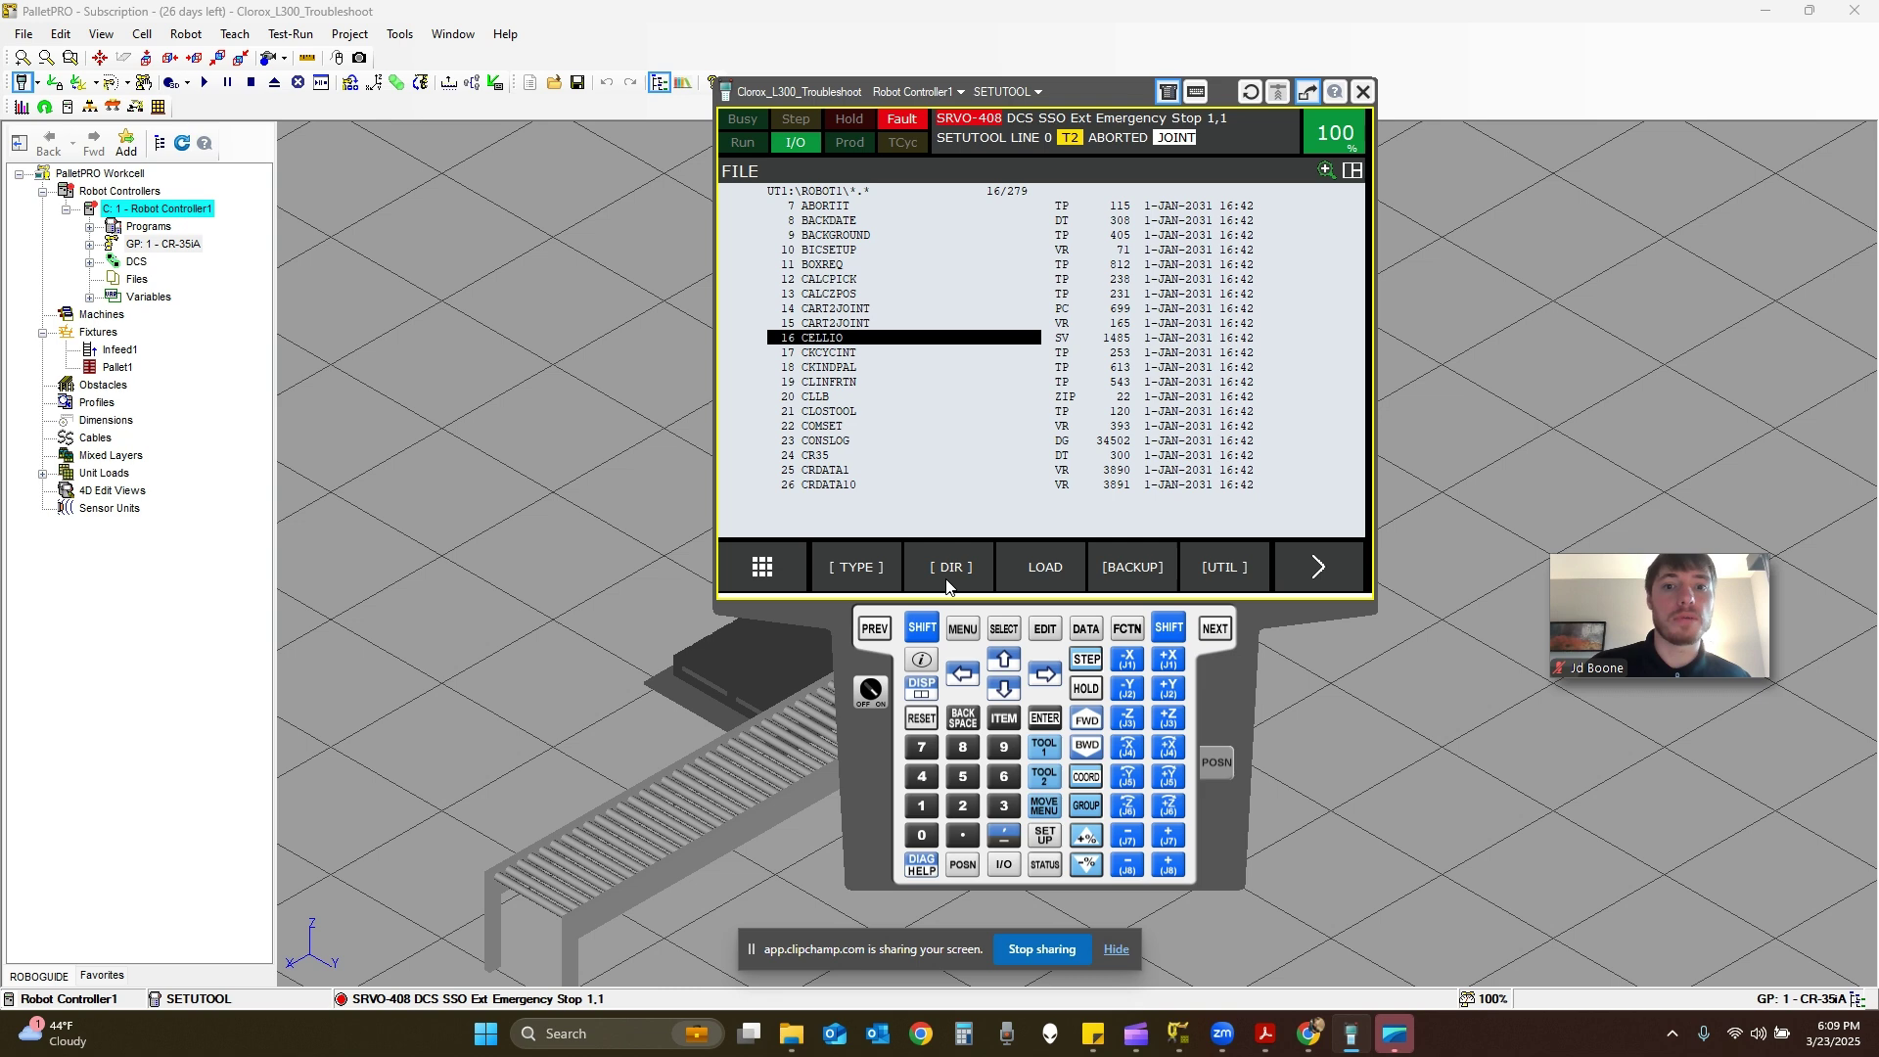
Examine the front keys of the teach pendant in the rotatable product picture in the browser, and return to the virtual pendant.
{"action": "left_click", "coordinate": [1307, 1043]}
{"action": "key", "text": "ctrl+shift+Tab"}
{"action": "key", "text": "ctrl+shift+Tab"}
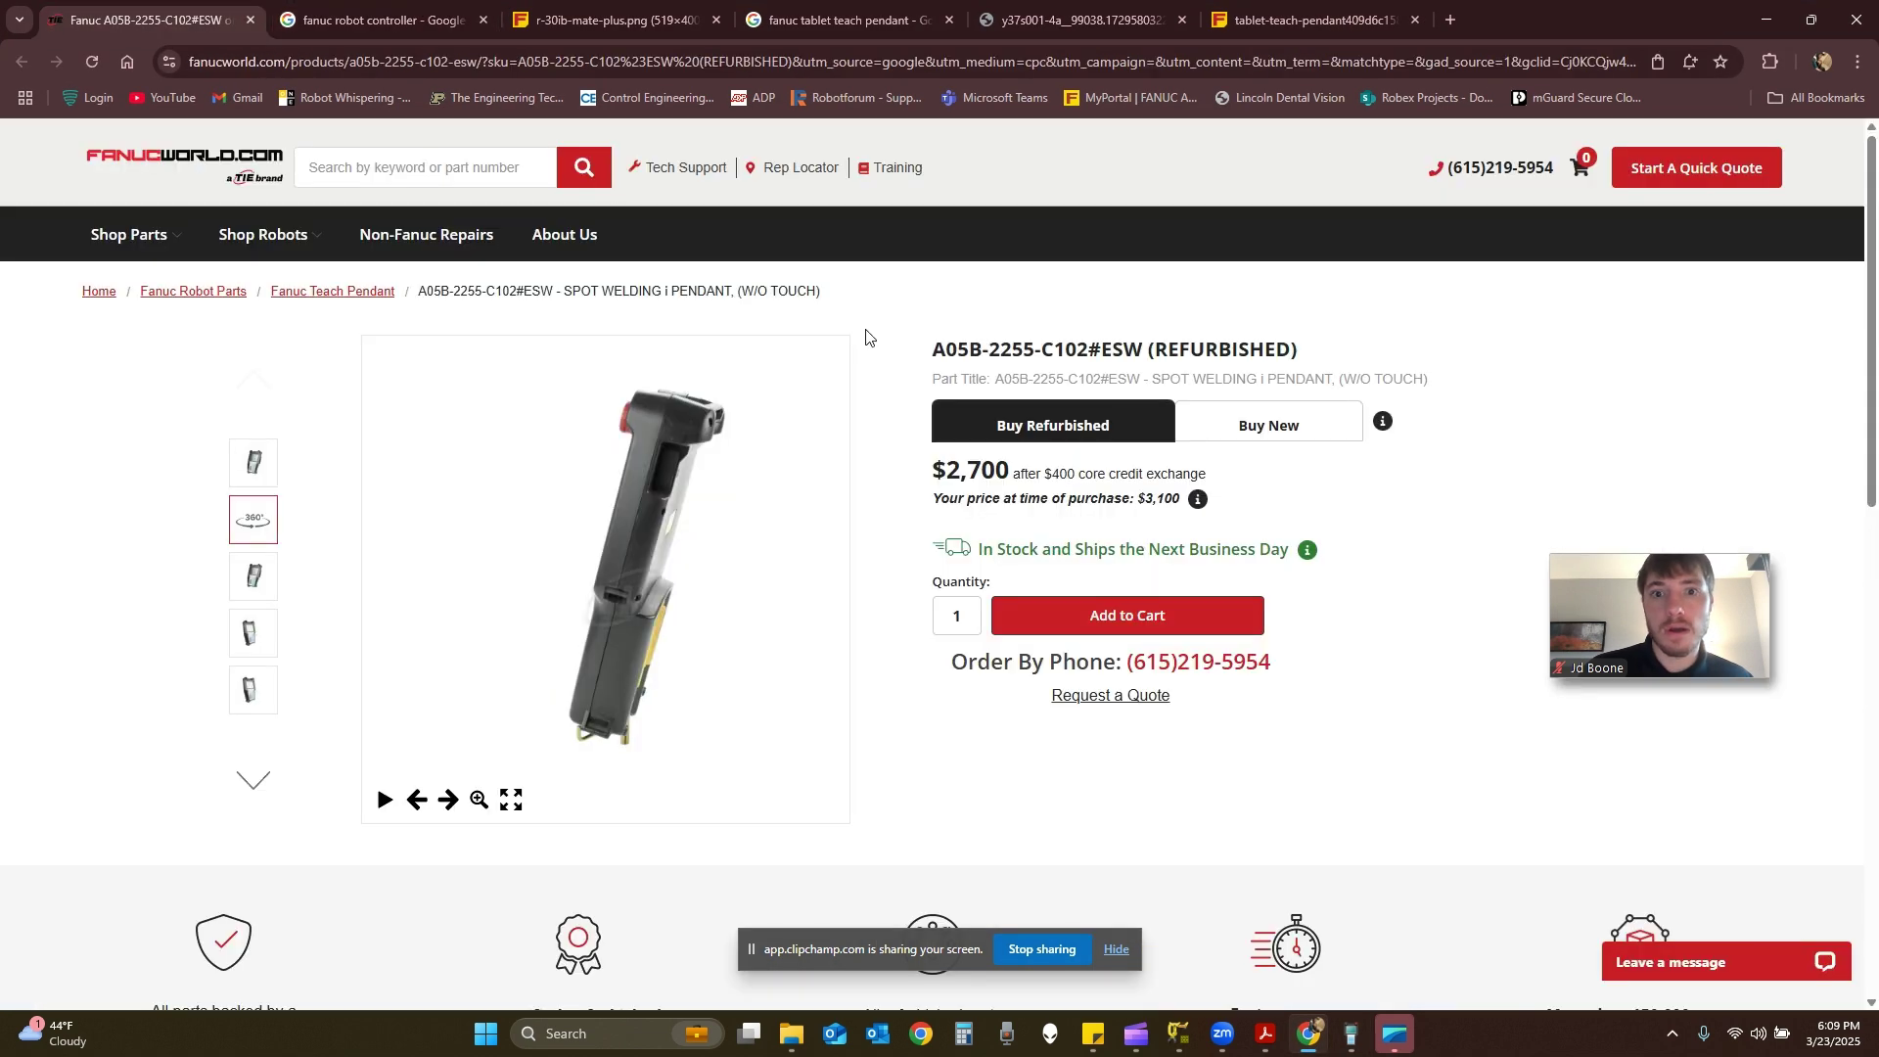
{"action": "left_click", "coordinate": [510, 800]}
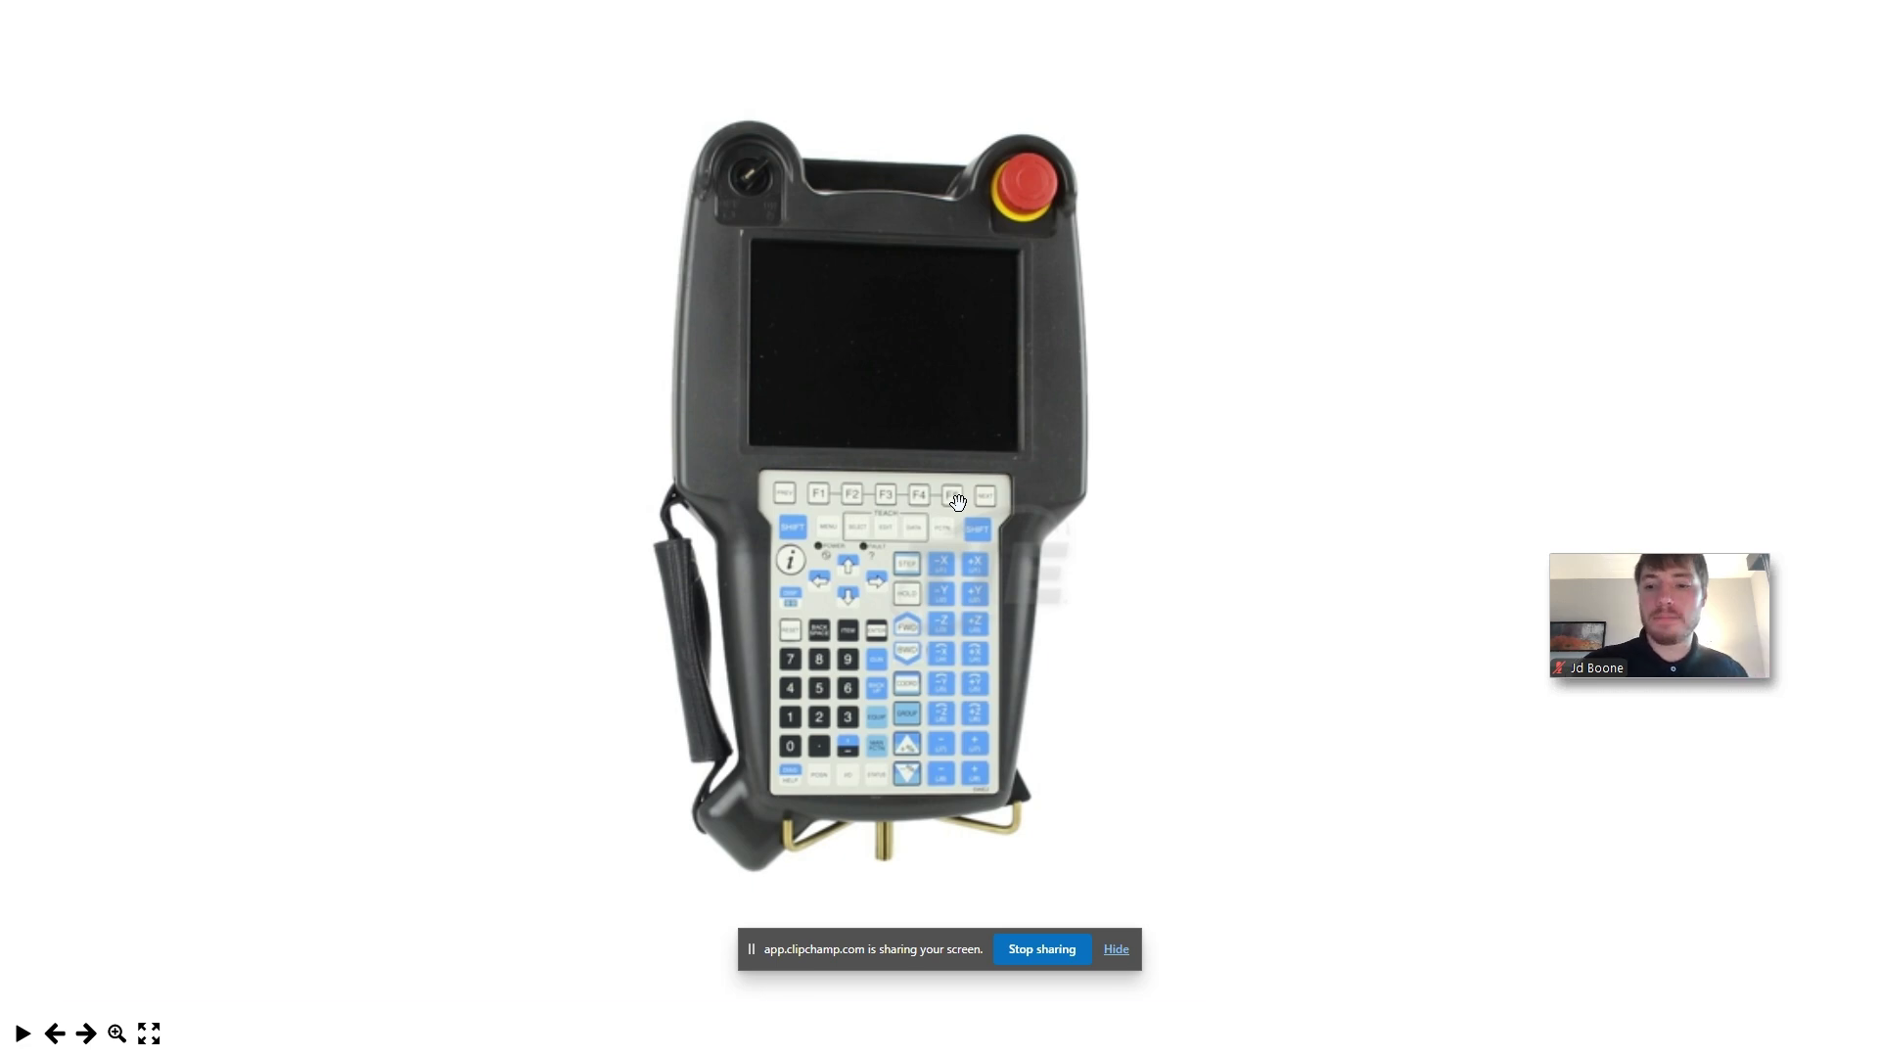
{"action": "key", "text": "Escape"}
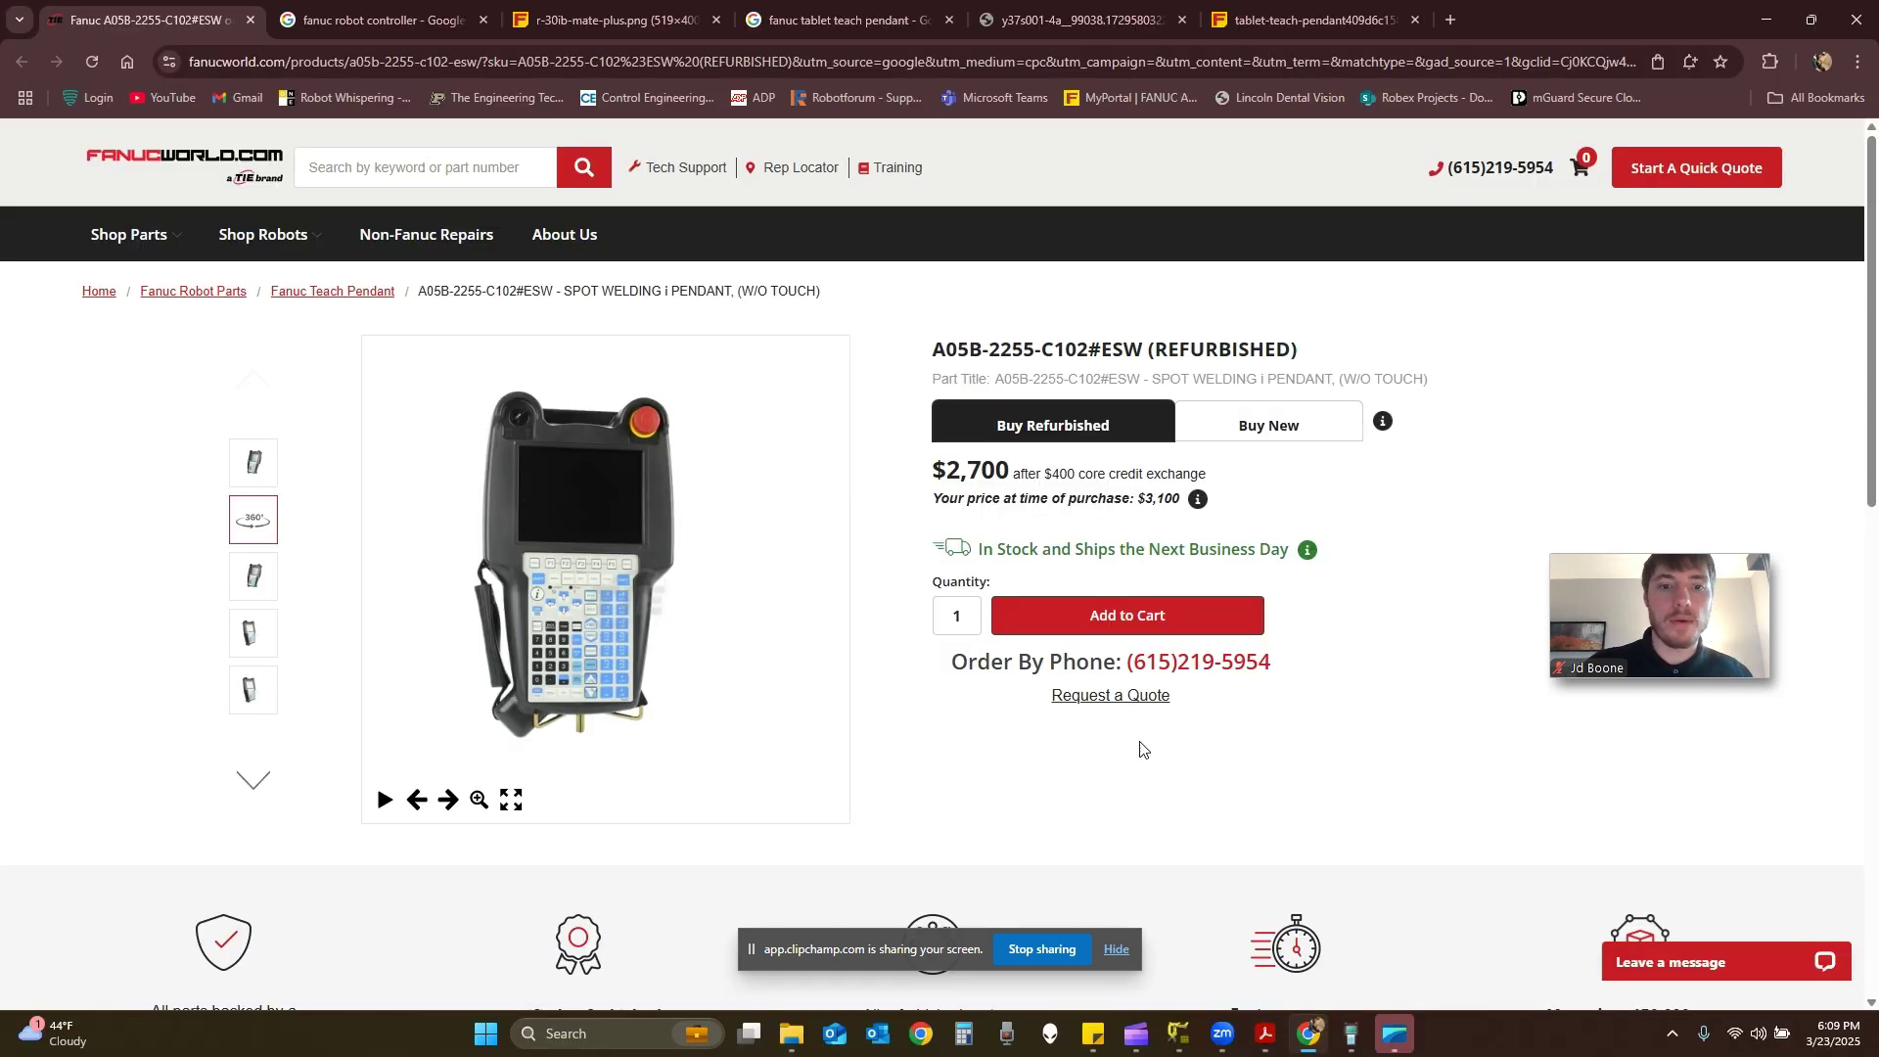
{"action": "left_click", "coordinate": [1355, 1042]}
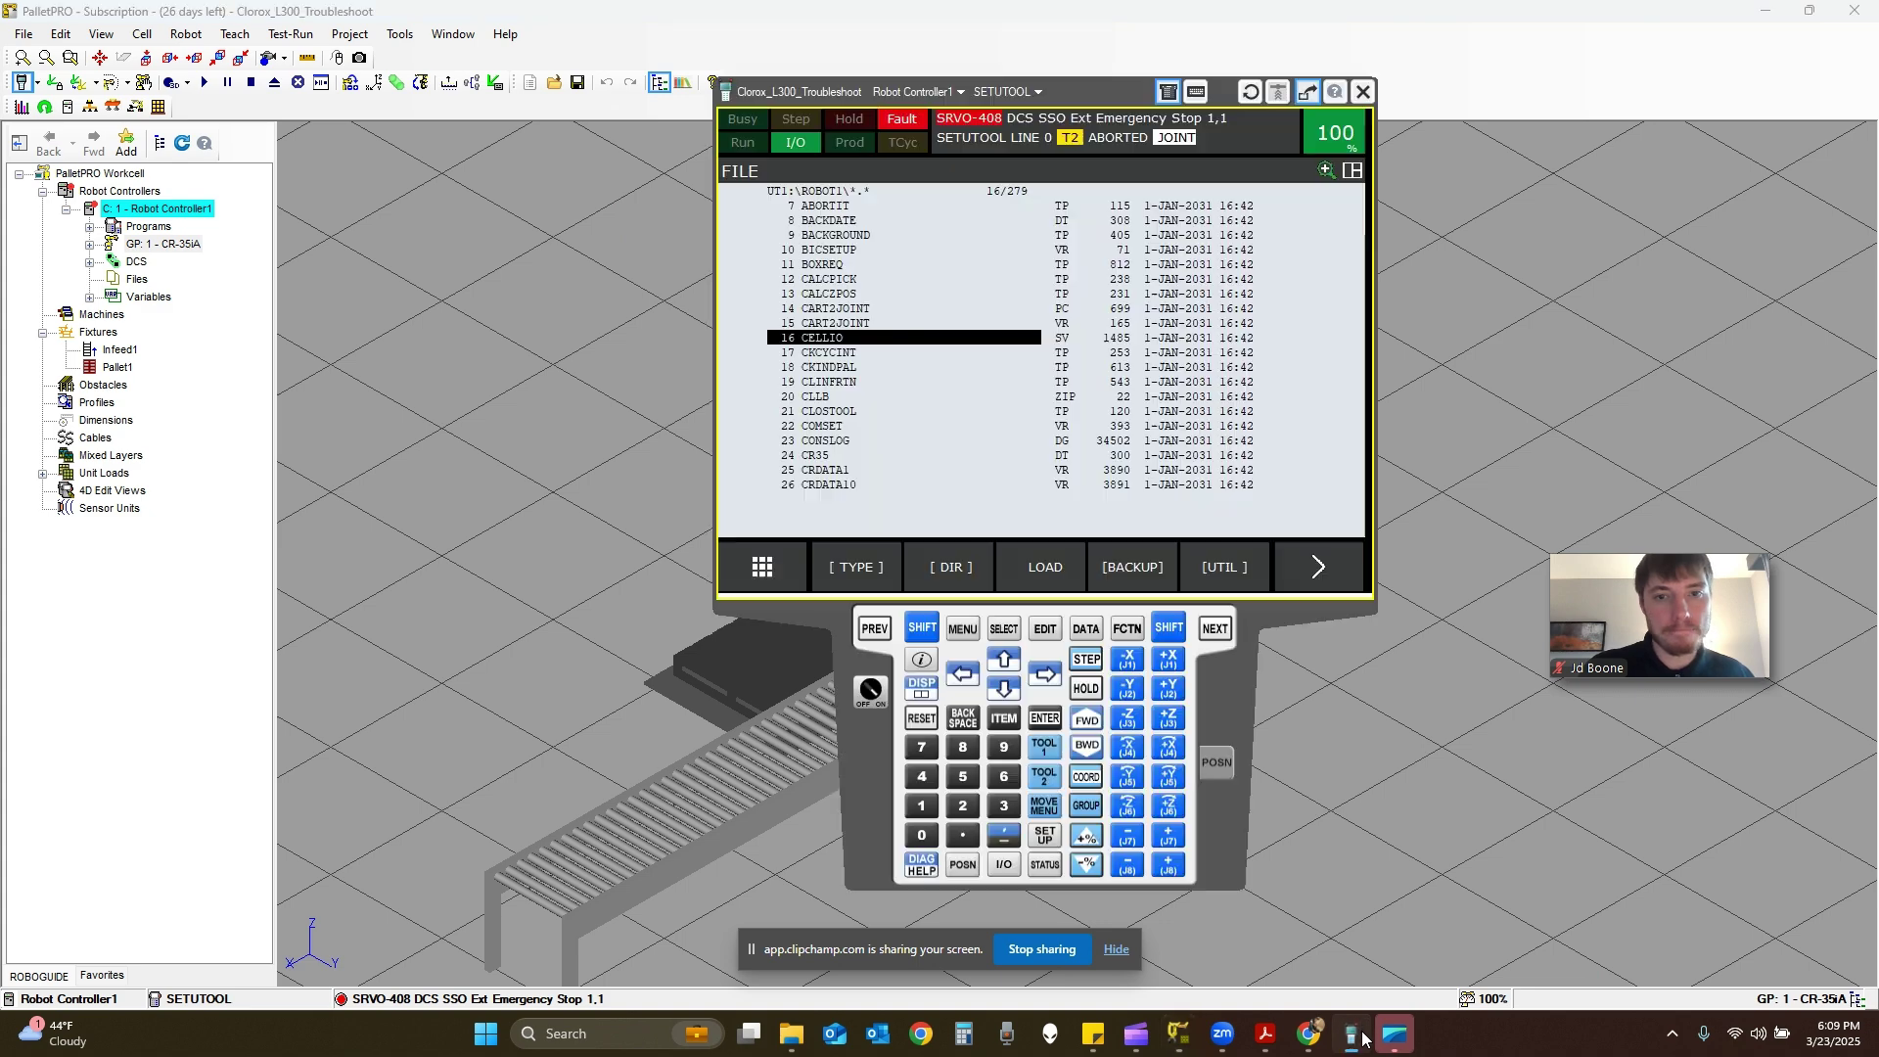
Cycle the controller's power with the CTRL start mode to bring it into controlled start.
{"action": "left_click", "coordinate": [1126, 628]}
{"action": "left_click", "coordinate": [1212, 469]}
{"action": "left_click", "coordinate": [1139, 425]}
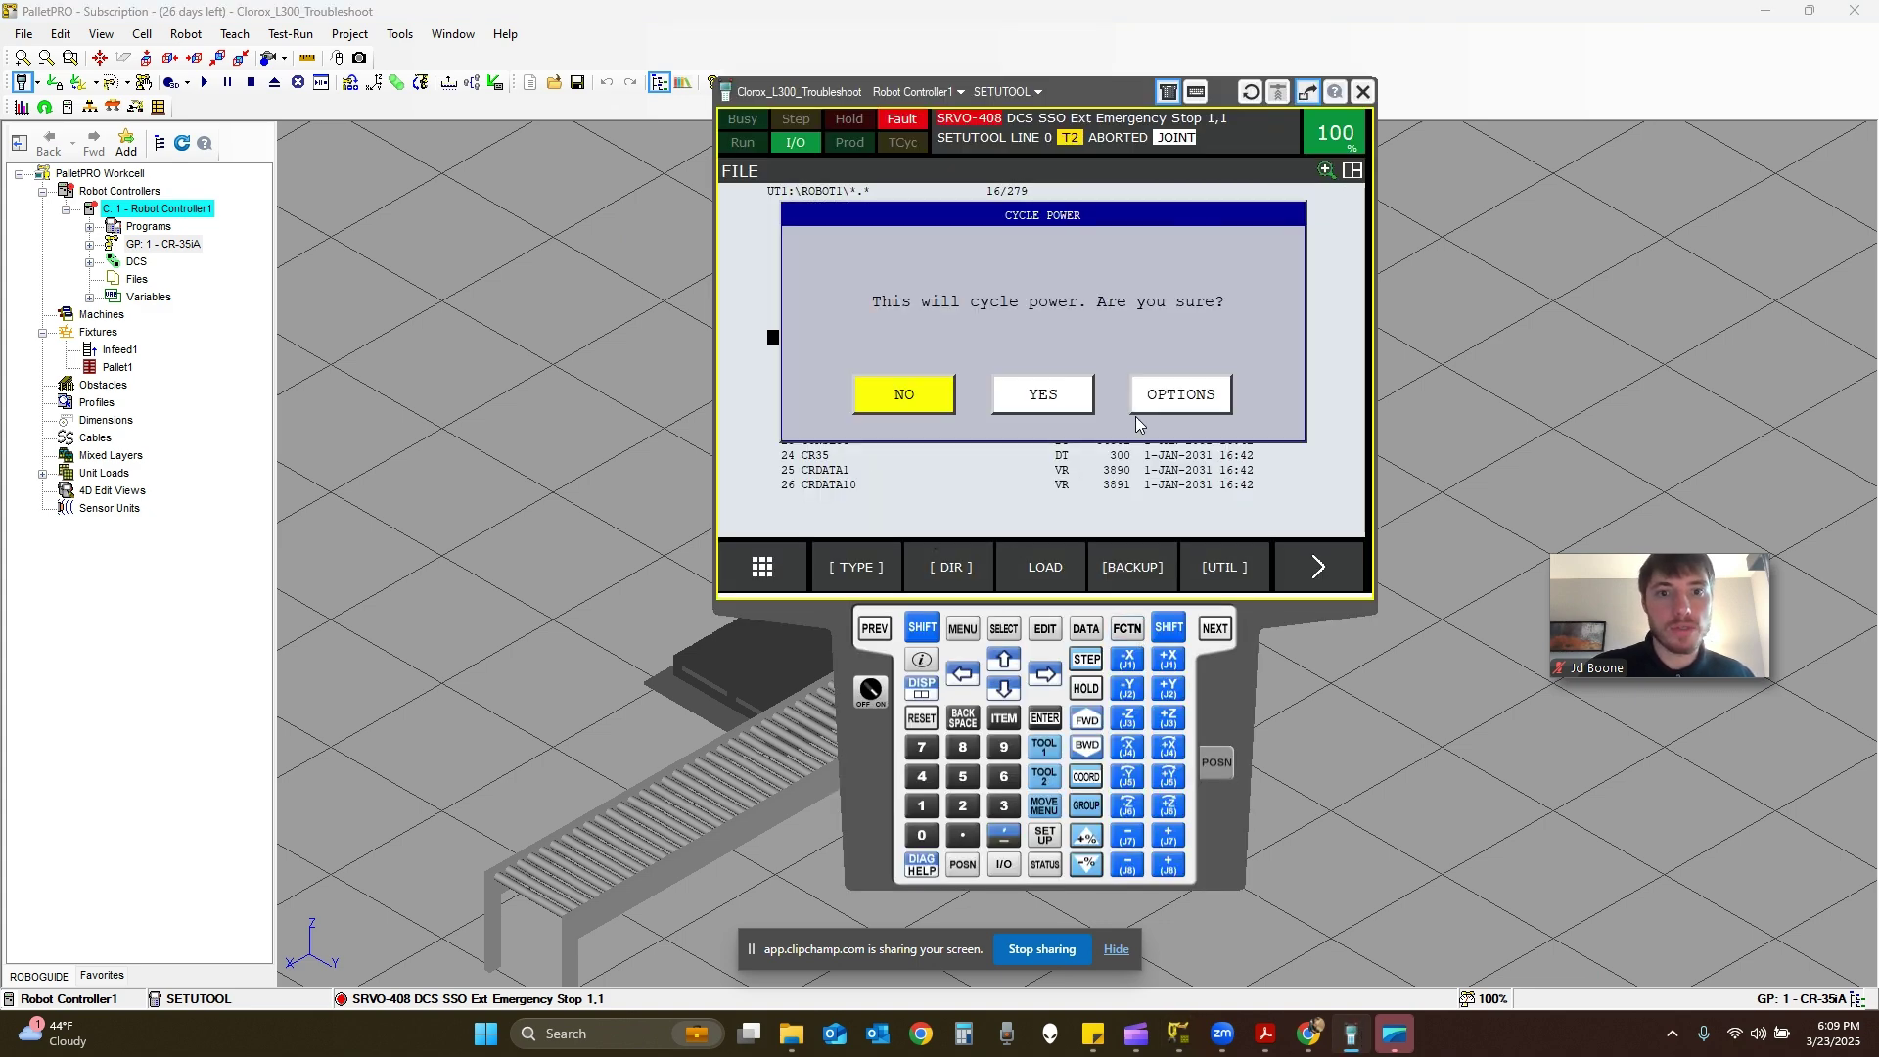
{"action": "left_click", "coordinate": [1183, 401]}
{"action": "left_click", "coordinate": [1184, 396]}
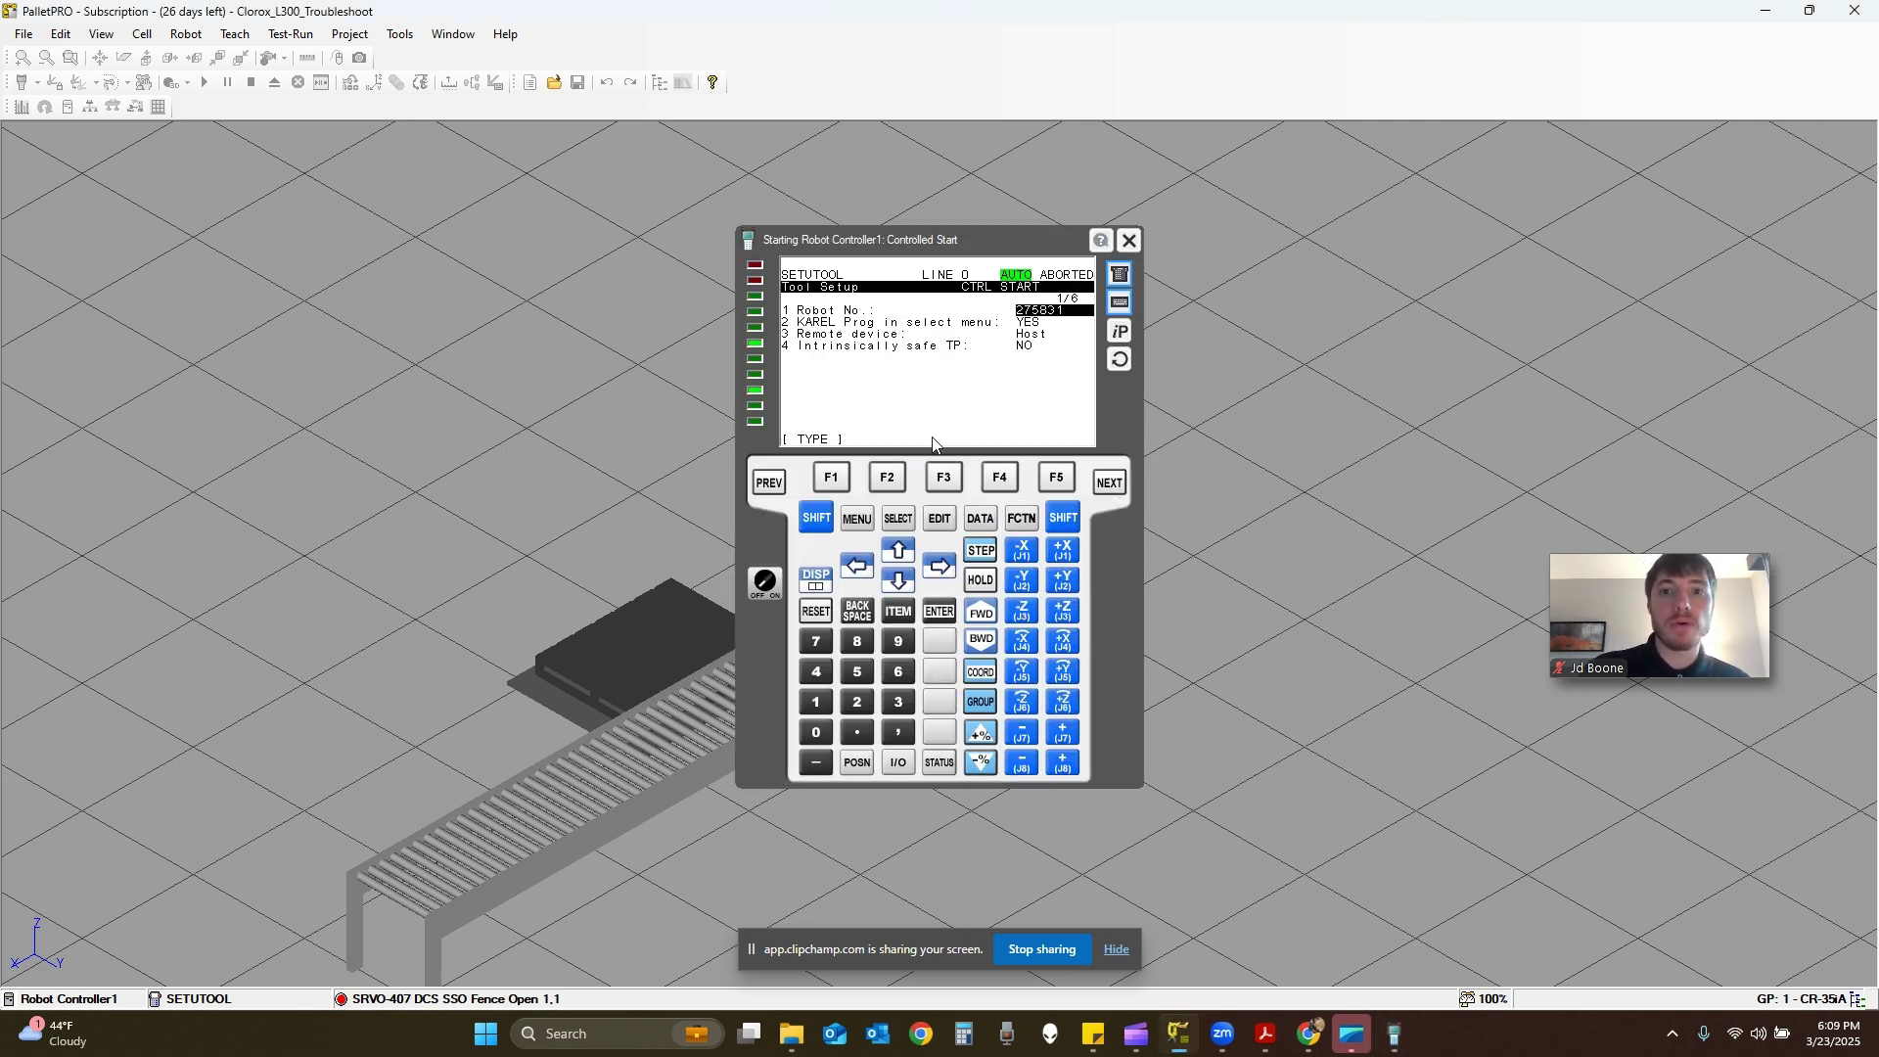
Open the File screen from the controlled start menu.
{"action": "left_click", "coordinate": [901, 353]}
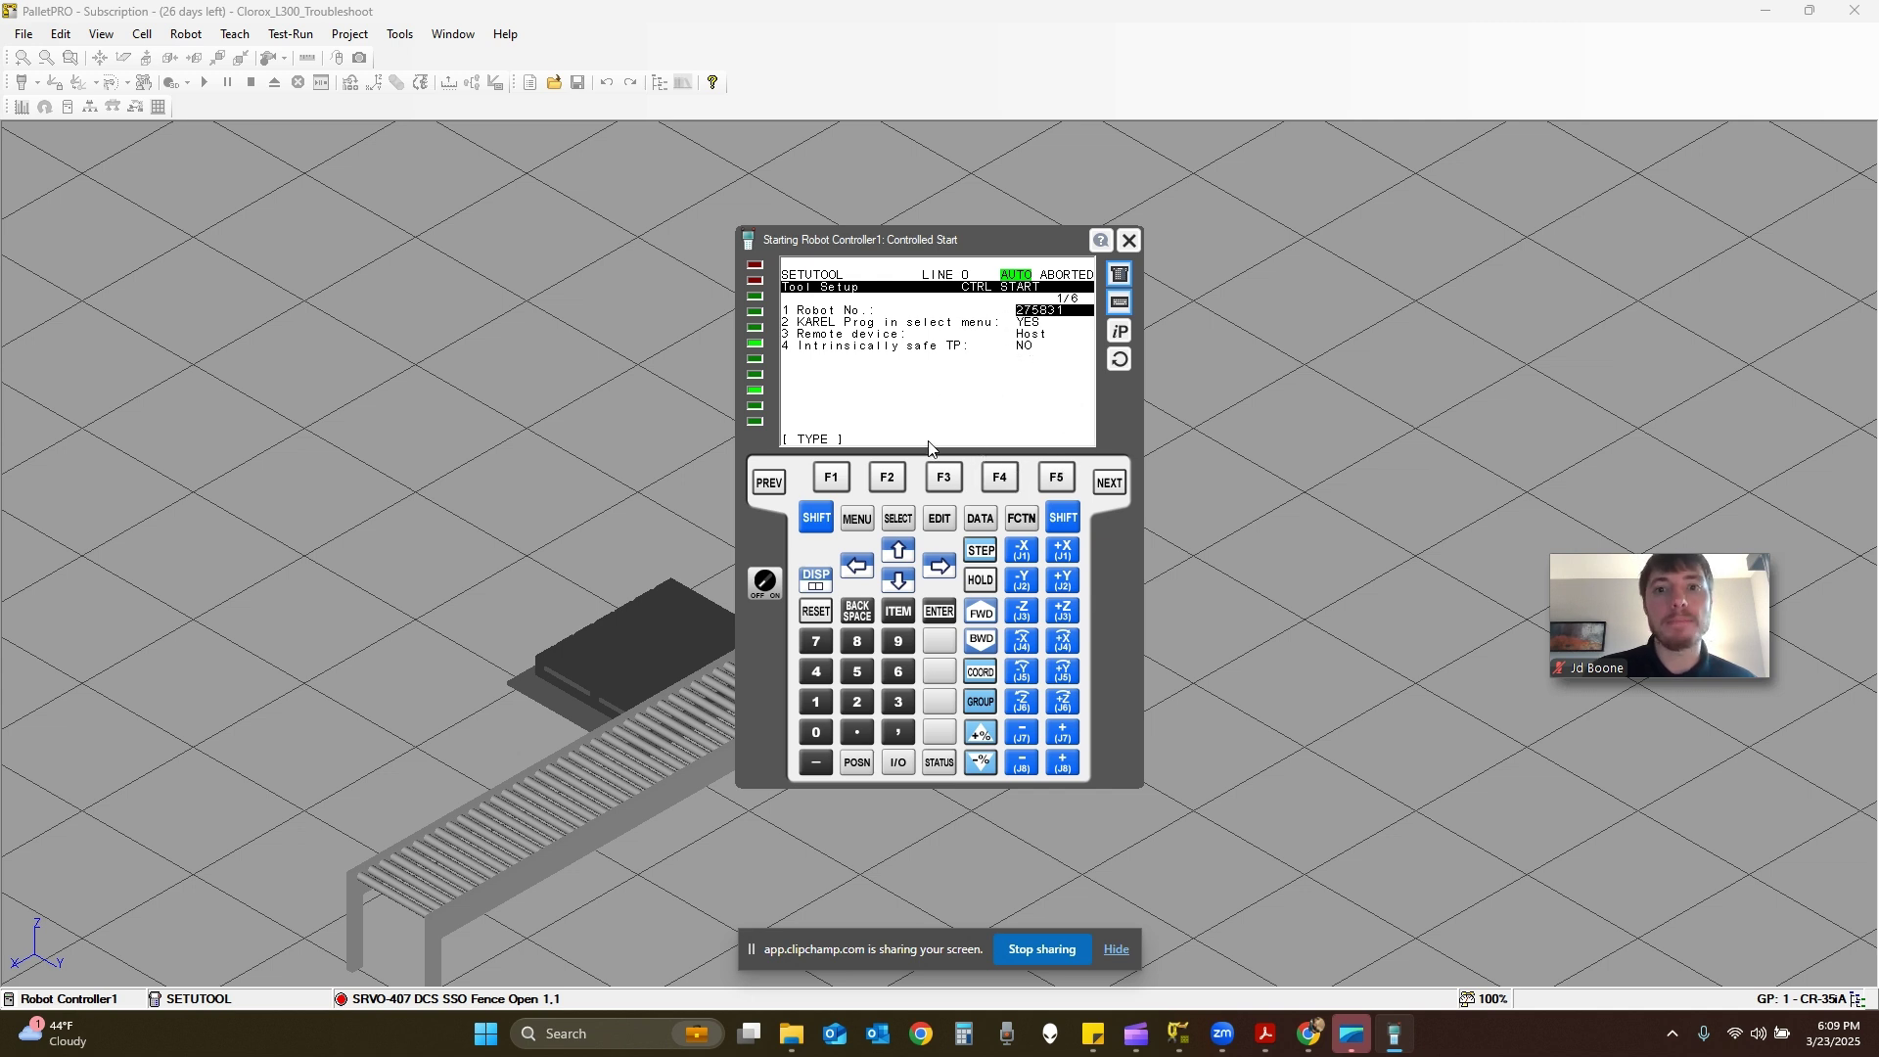
{"action": "left_click", "coordinate": [858, 518]}
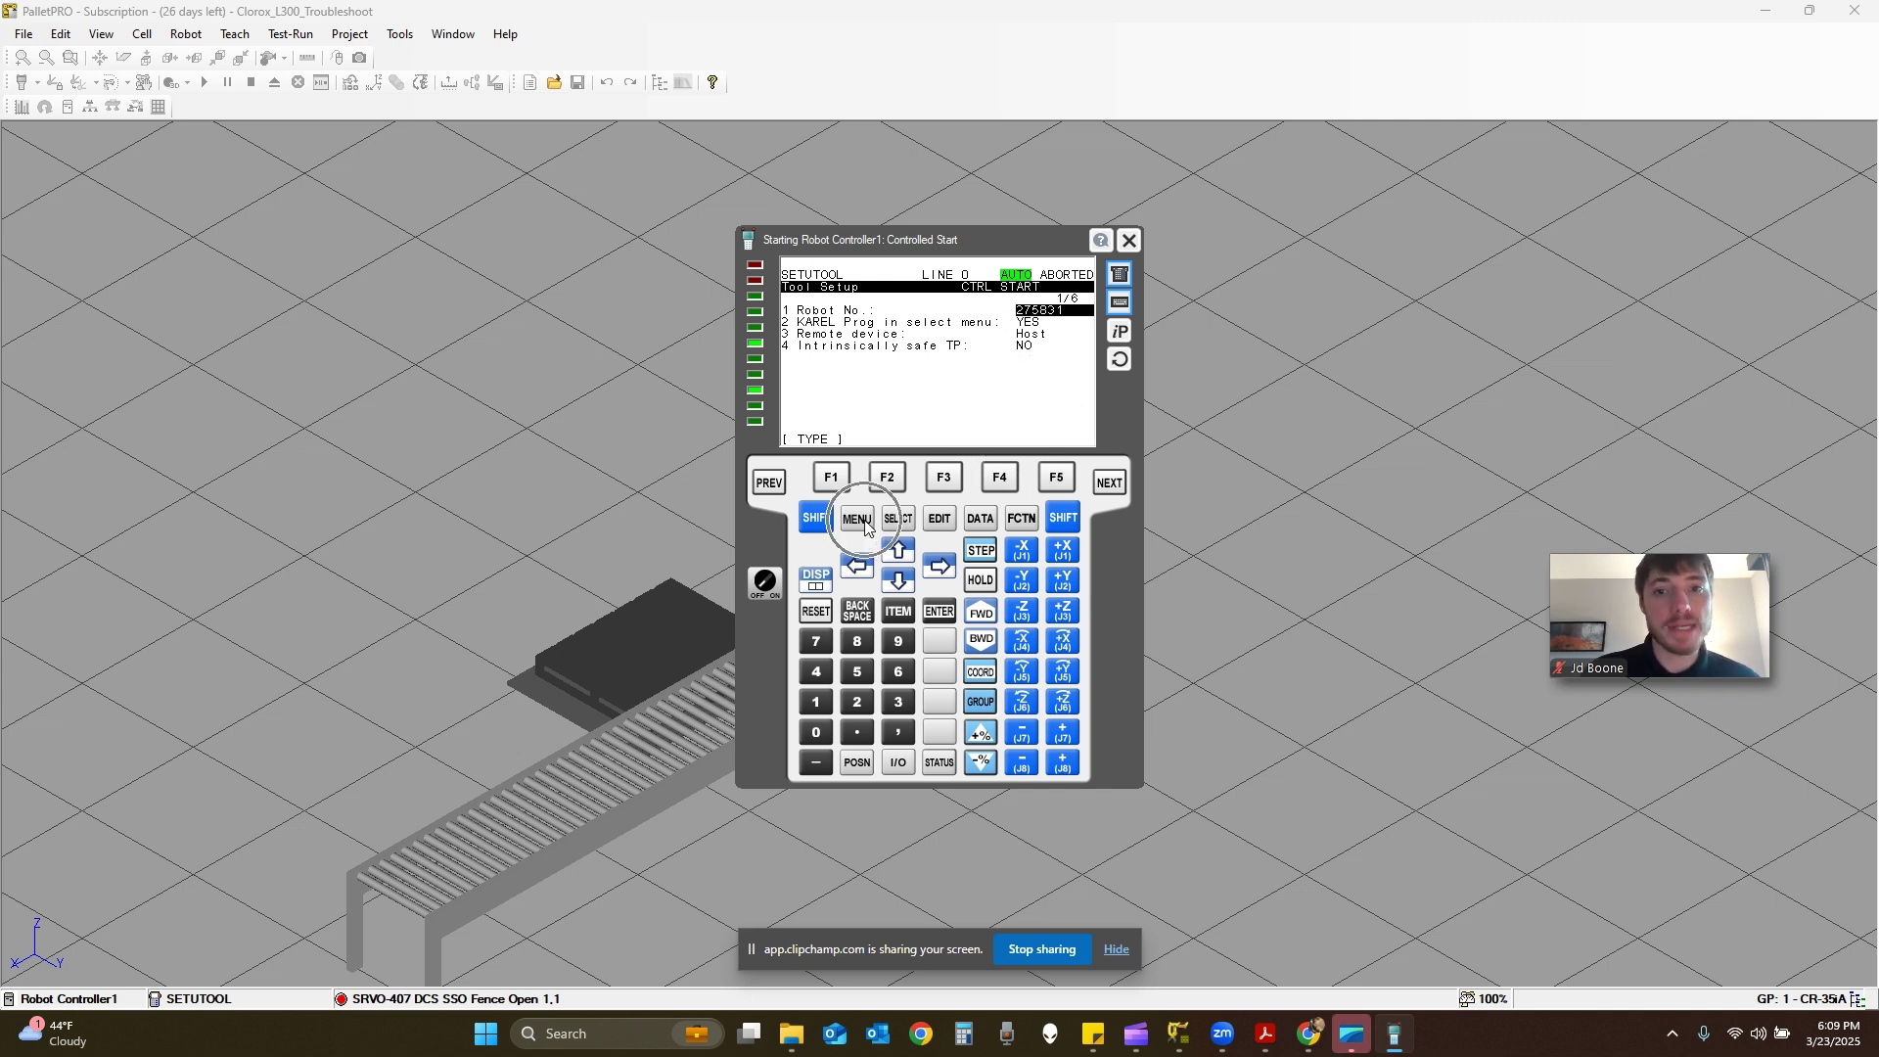
{"action": "key", "text": "Down"}
{"action": "key", "text": "Down"}
{"action": "key", "text": "Down"}
{"action": "key", "text": "Down"}
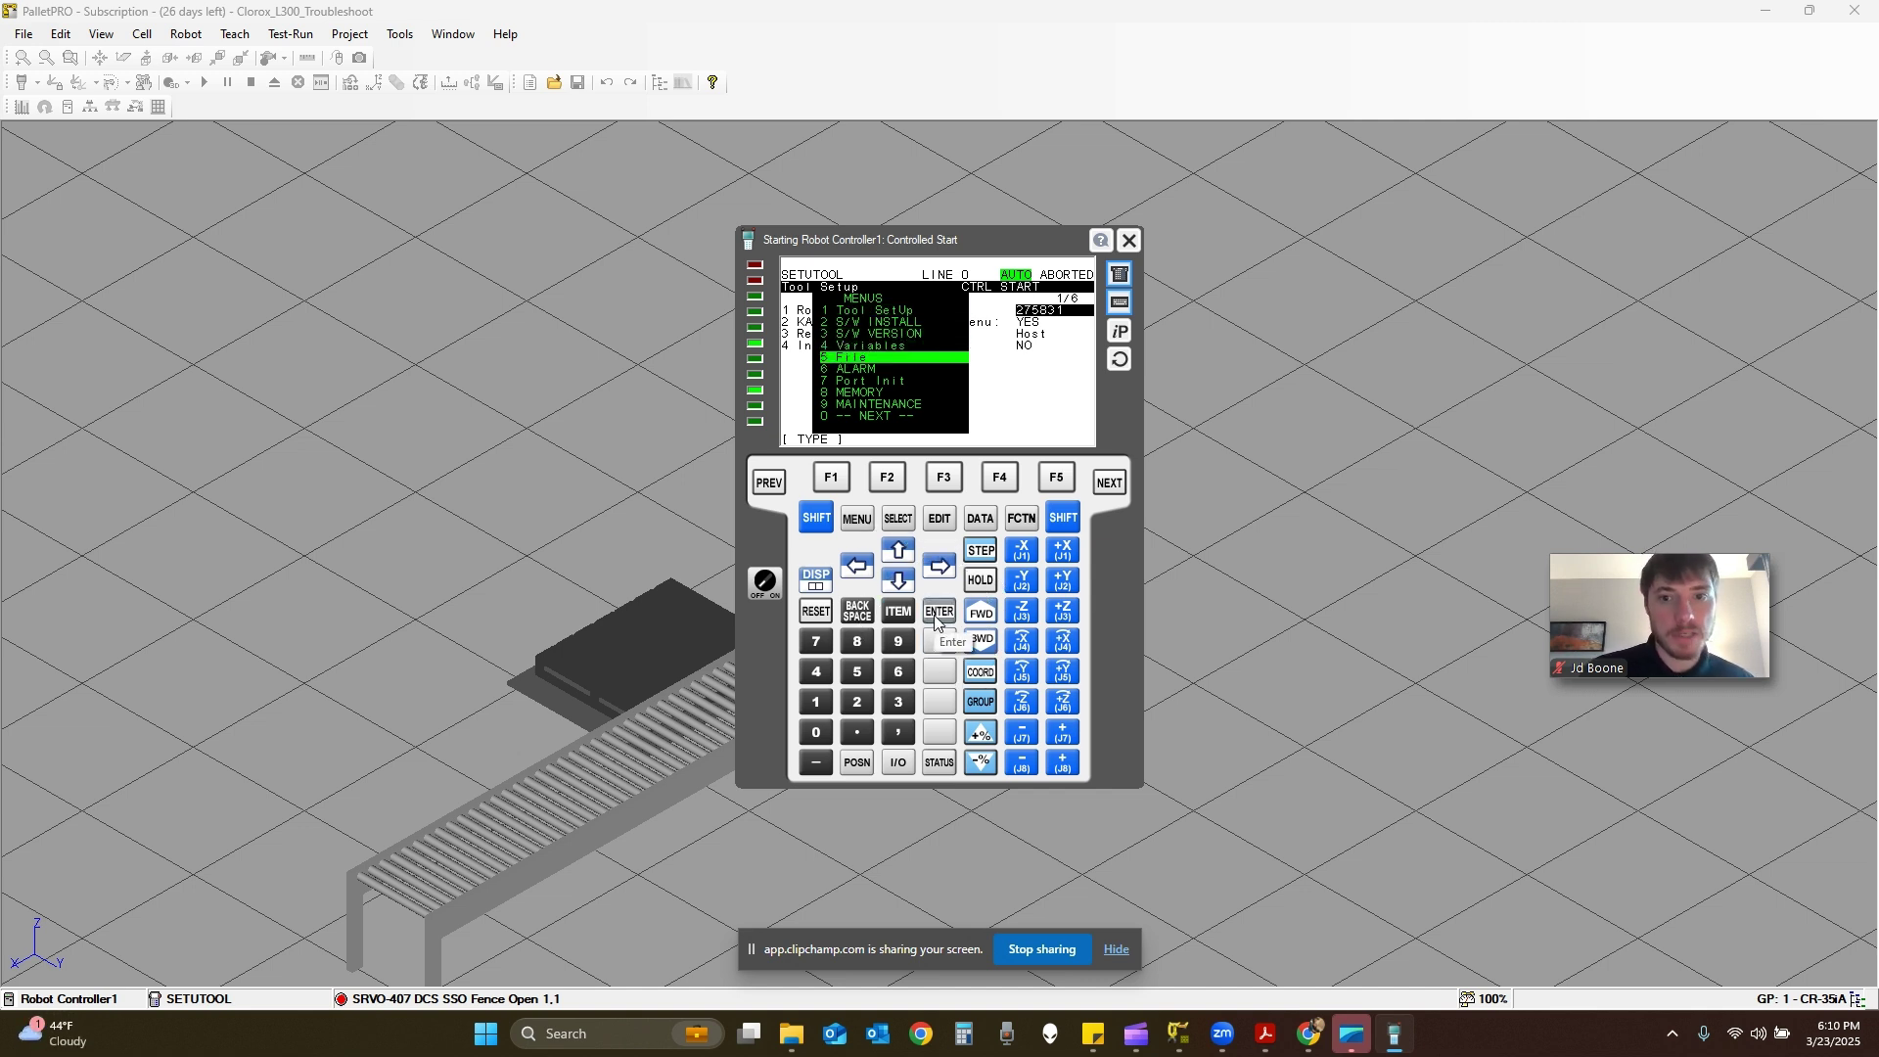
{"action": "left_click", "coordinate": [937, 614]}
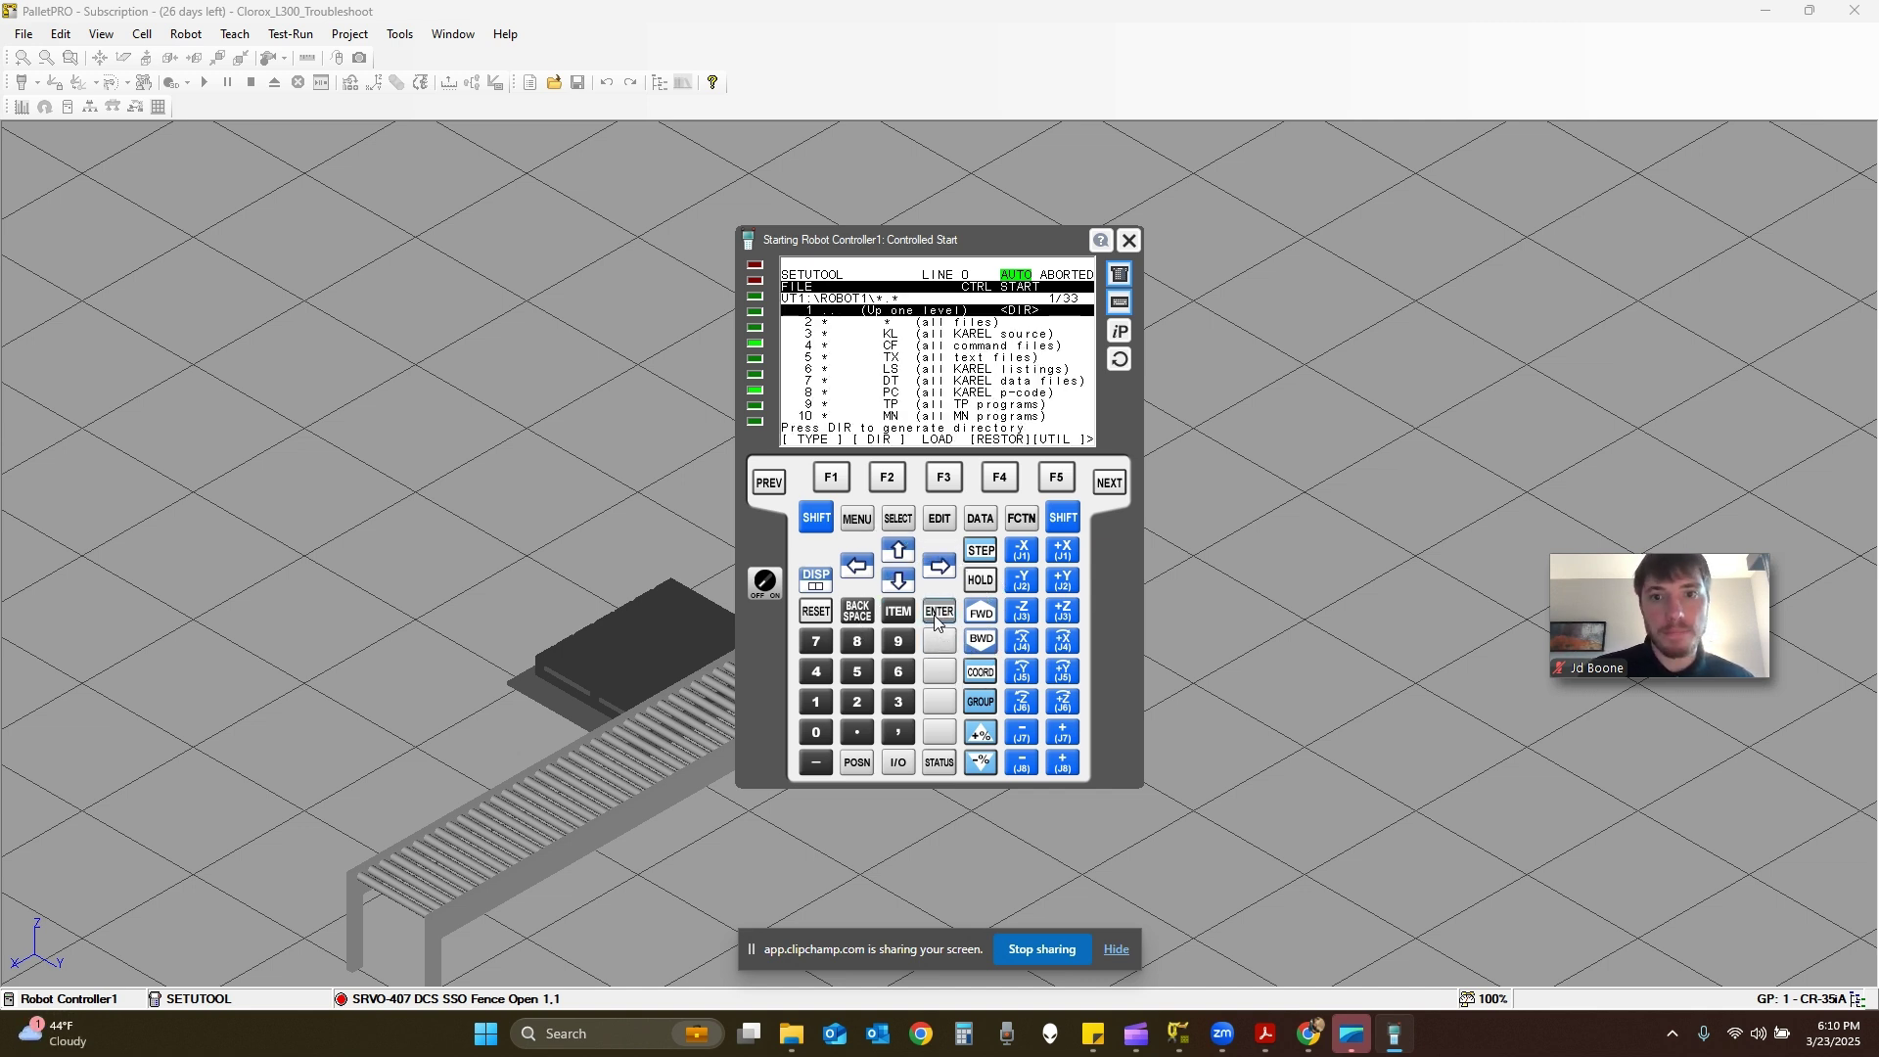
Set the pendant's file device to FROM Disk (FR:).
{"action": "left_click", "coordinate": [1057, 478]}
{"action": "left_click", "coordinate": [1026, 384]}
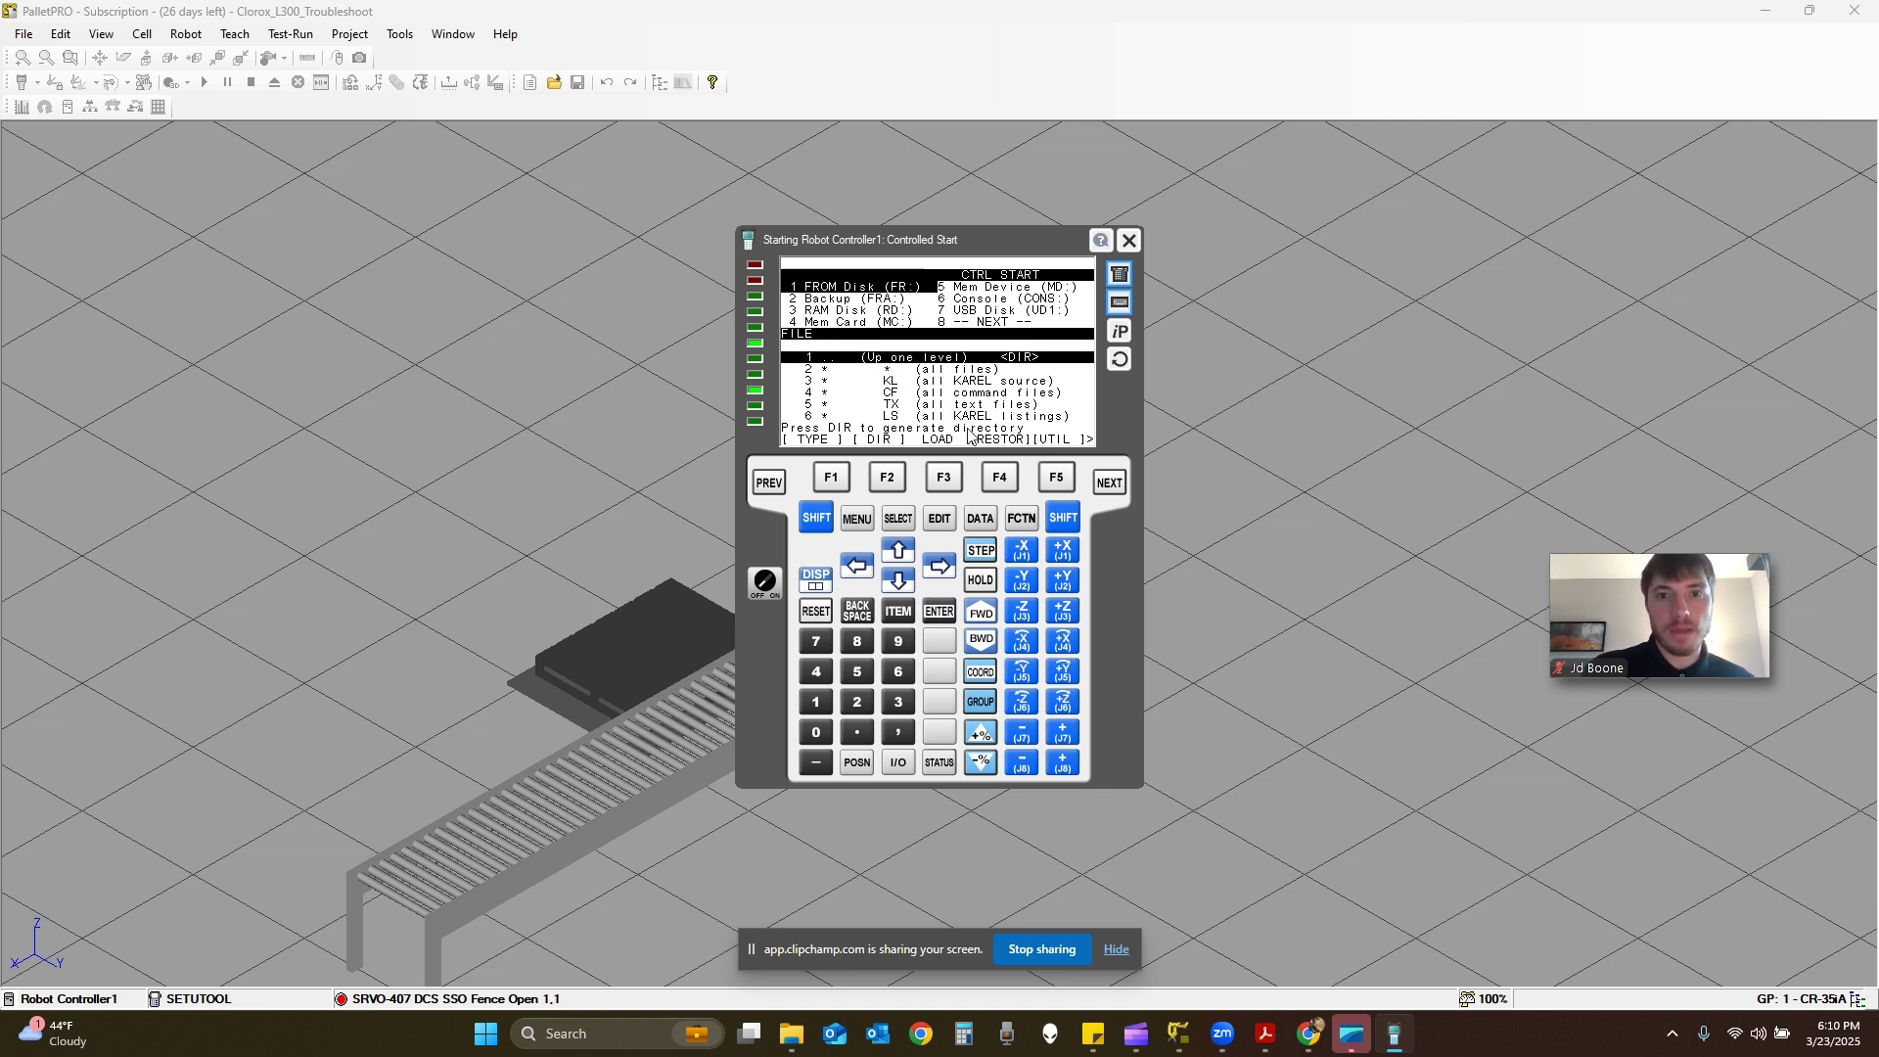
{"action": "left_click", "coordinate": [827, 315]}
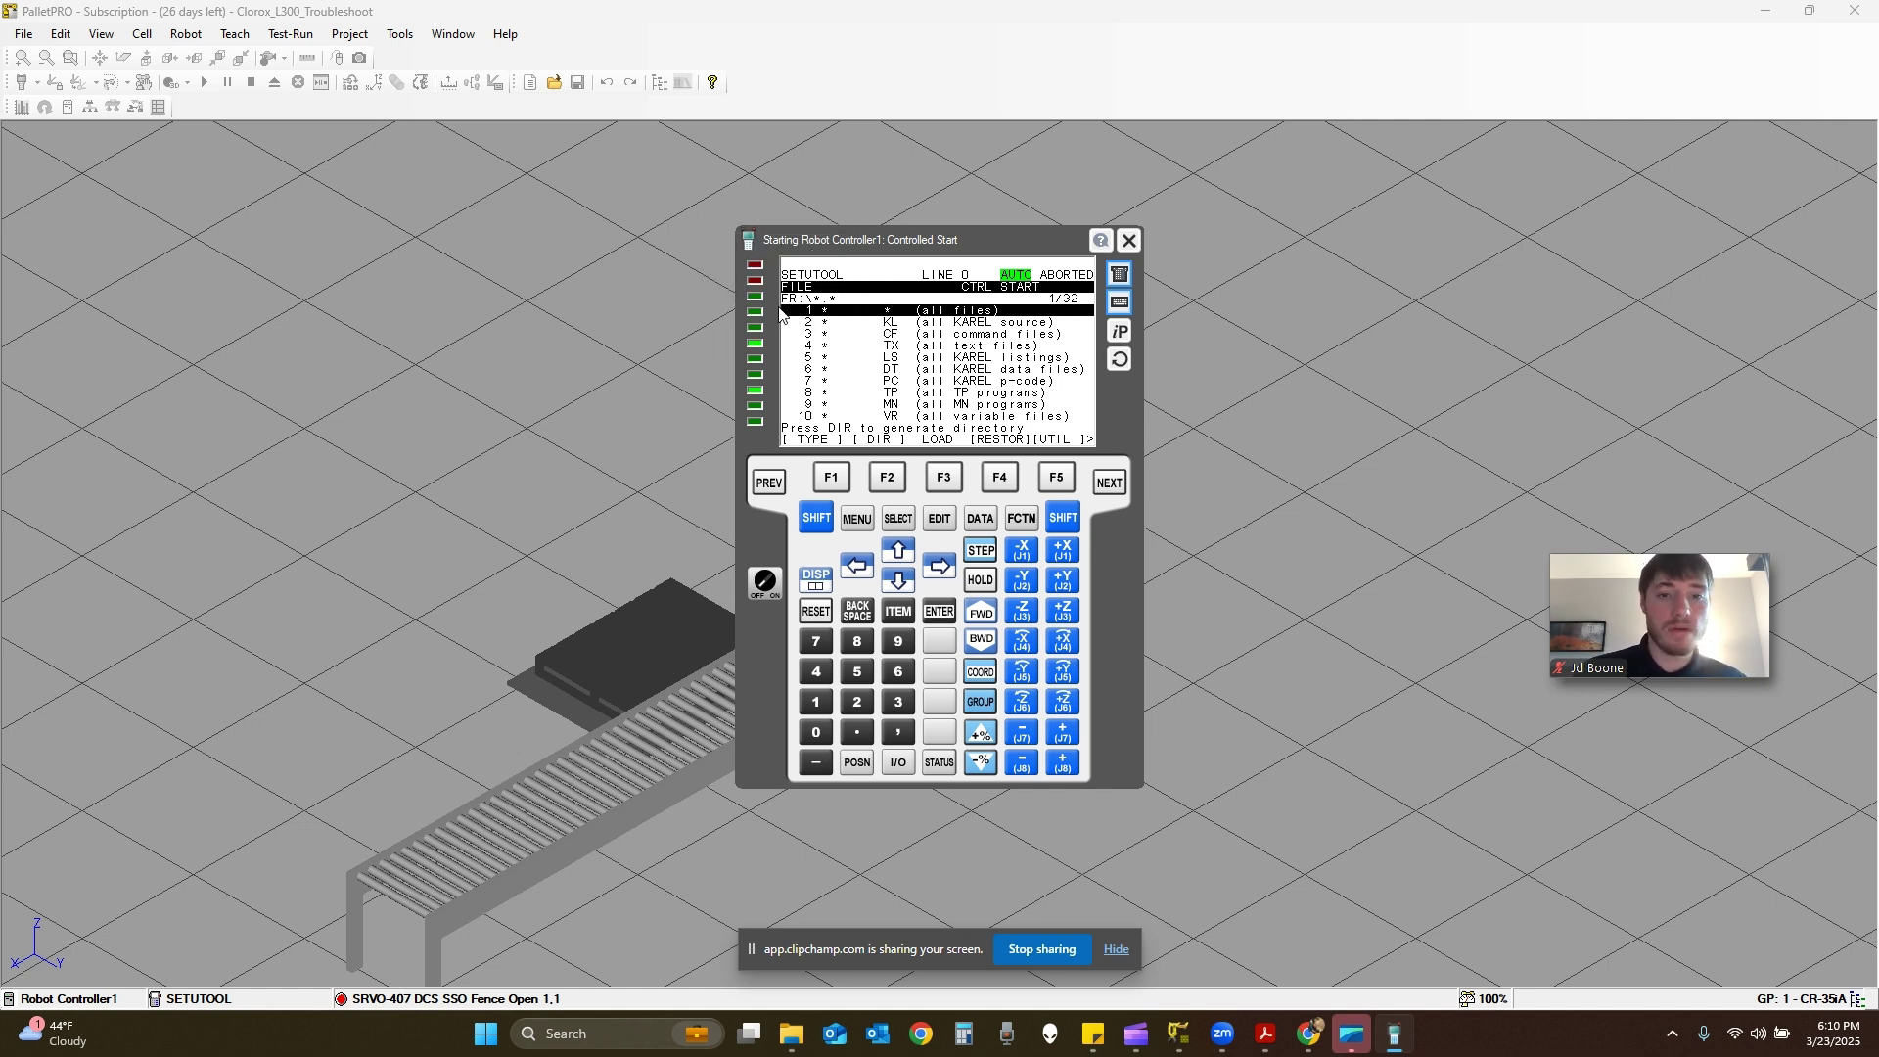
Set the pendant's file device to USB on TP (UT1:) from the second page of devices.
{"action": "left_click", "coordinate": [1056, 480]}
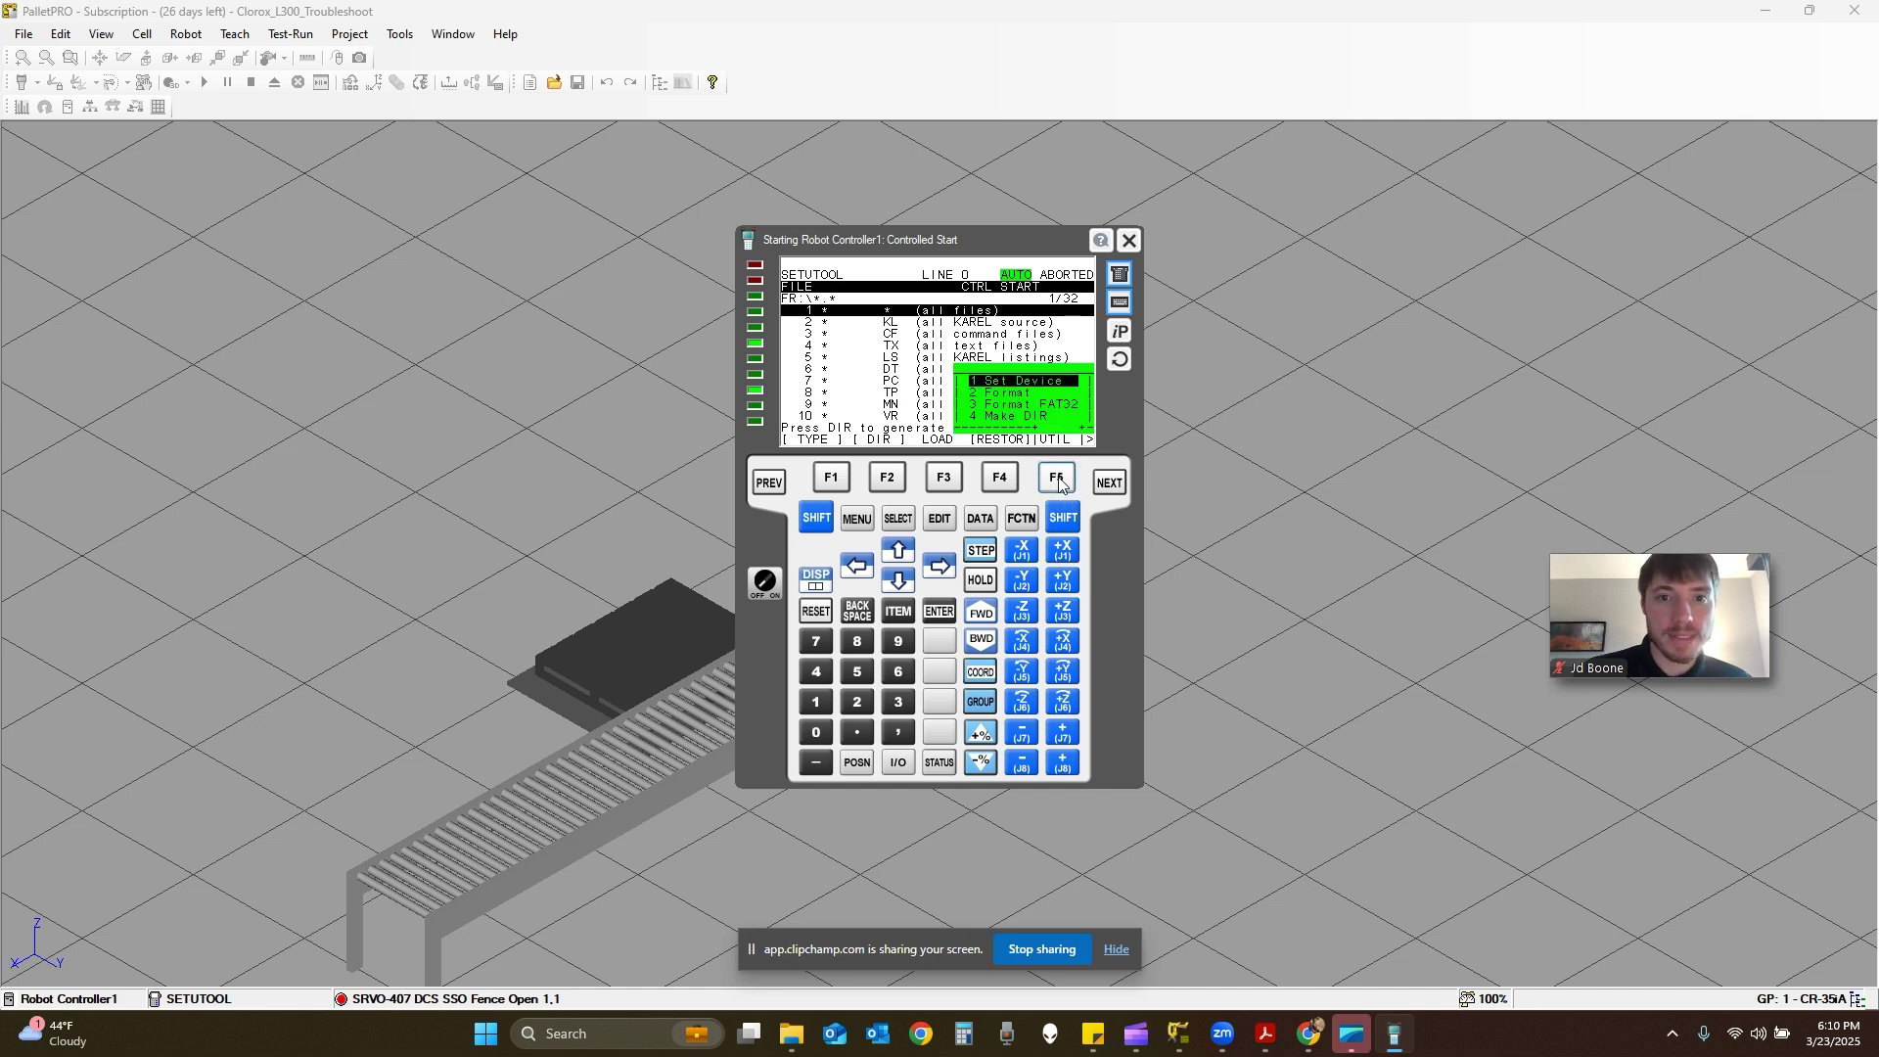
{"action": "left_click", "coordinate": [1025, 387]}
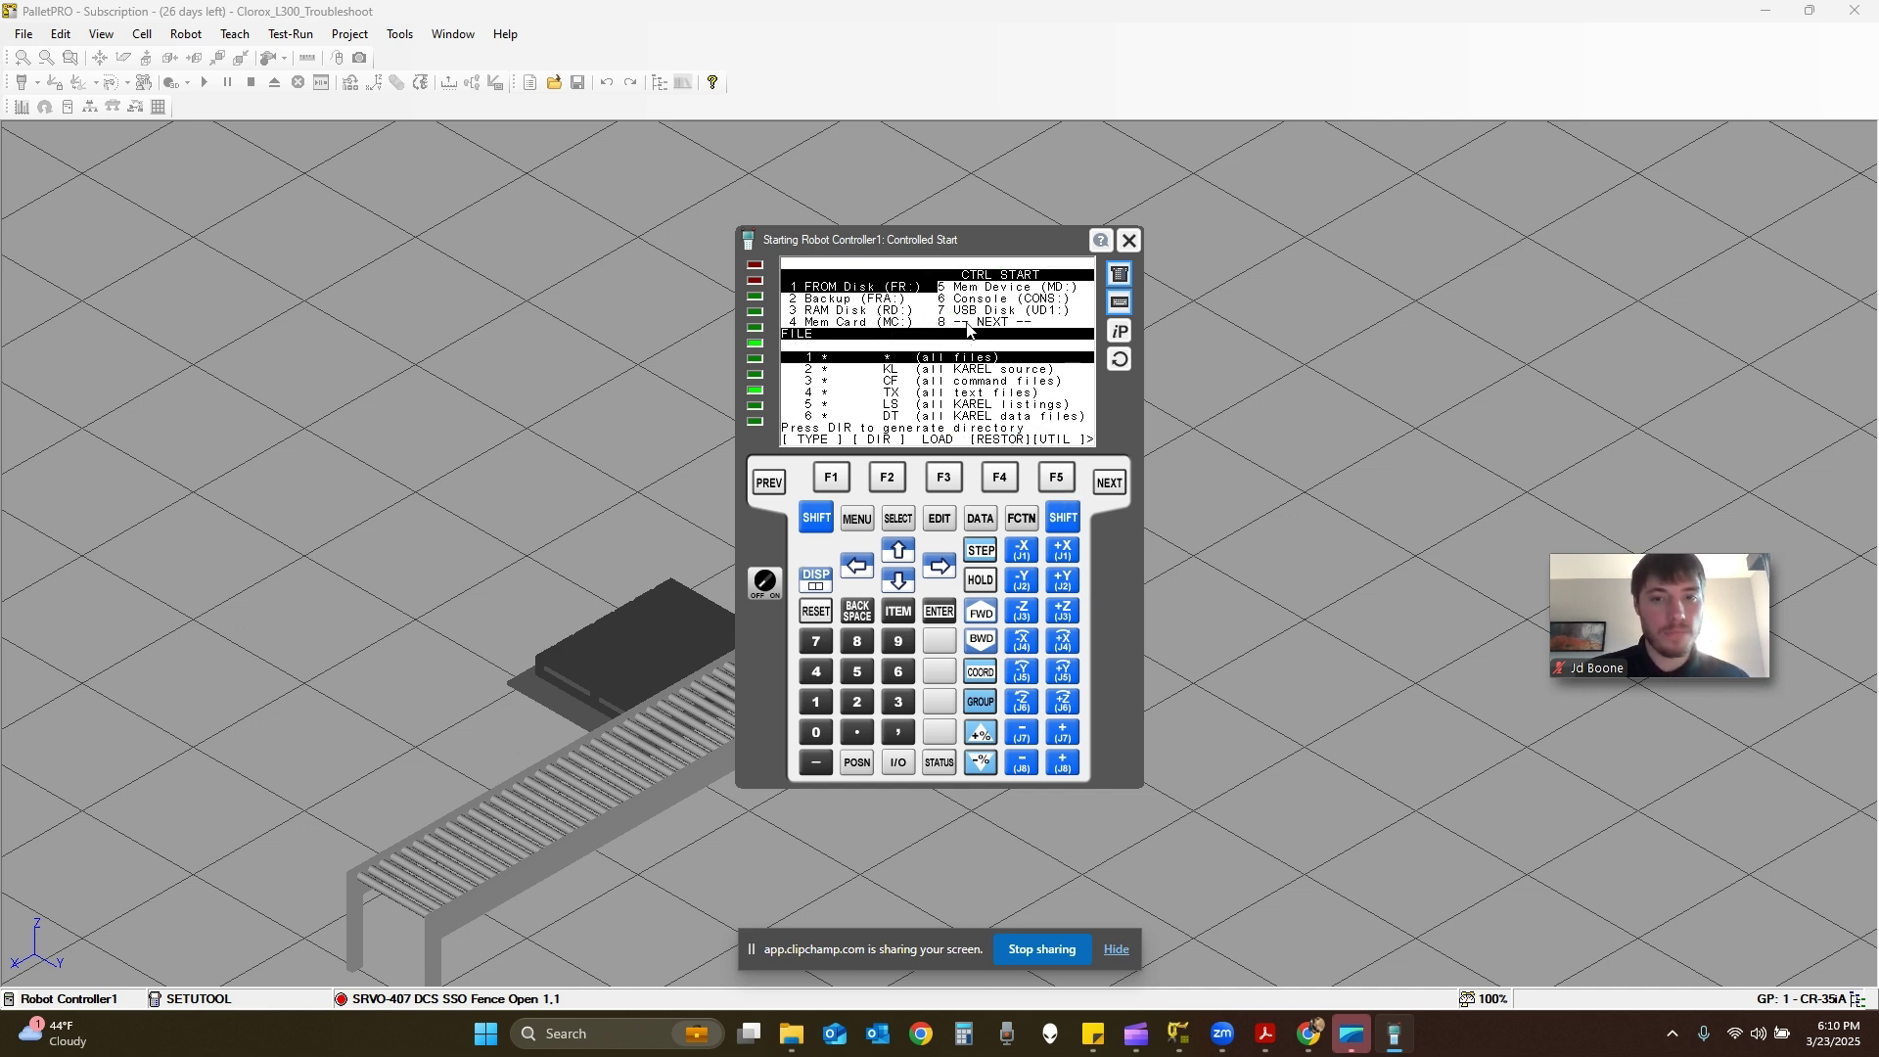
{"action": "key", "text": "Down"}
{"action": "key", "text": "Down"}
{"action": "key", "text": "Down"}
{"action": "key", "text": "Down"}
{"action": "key", "text": "Down"}
{"action": "key", "text": "Down"}
{"action": "key", "text": "Down"}
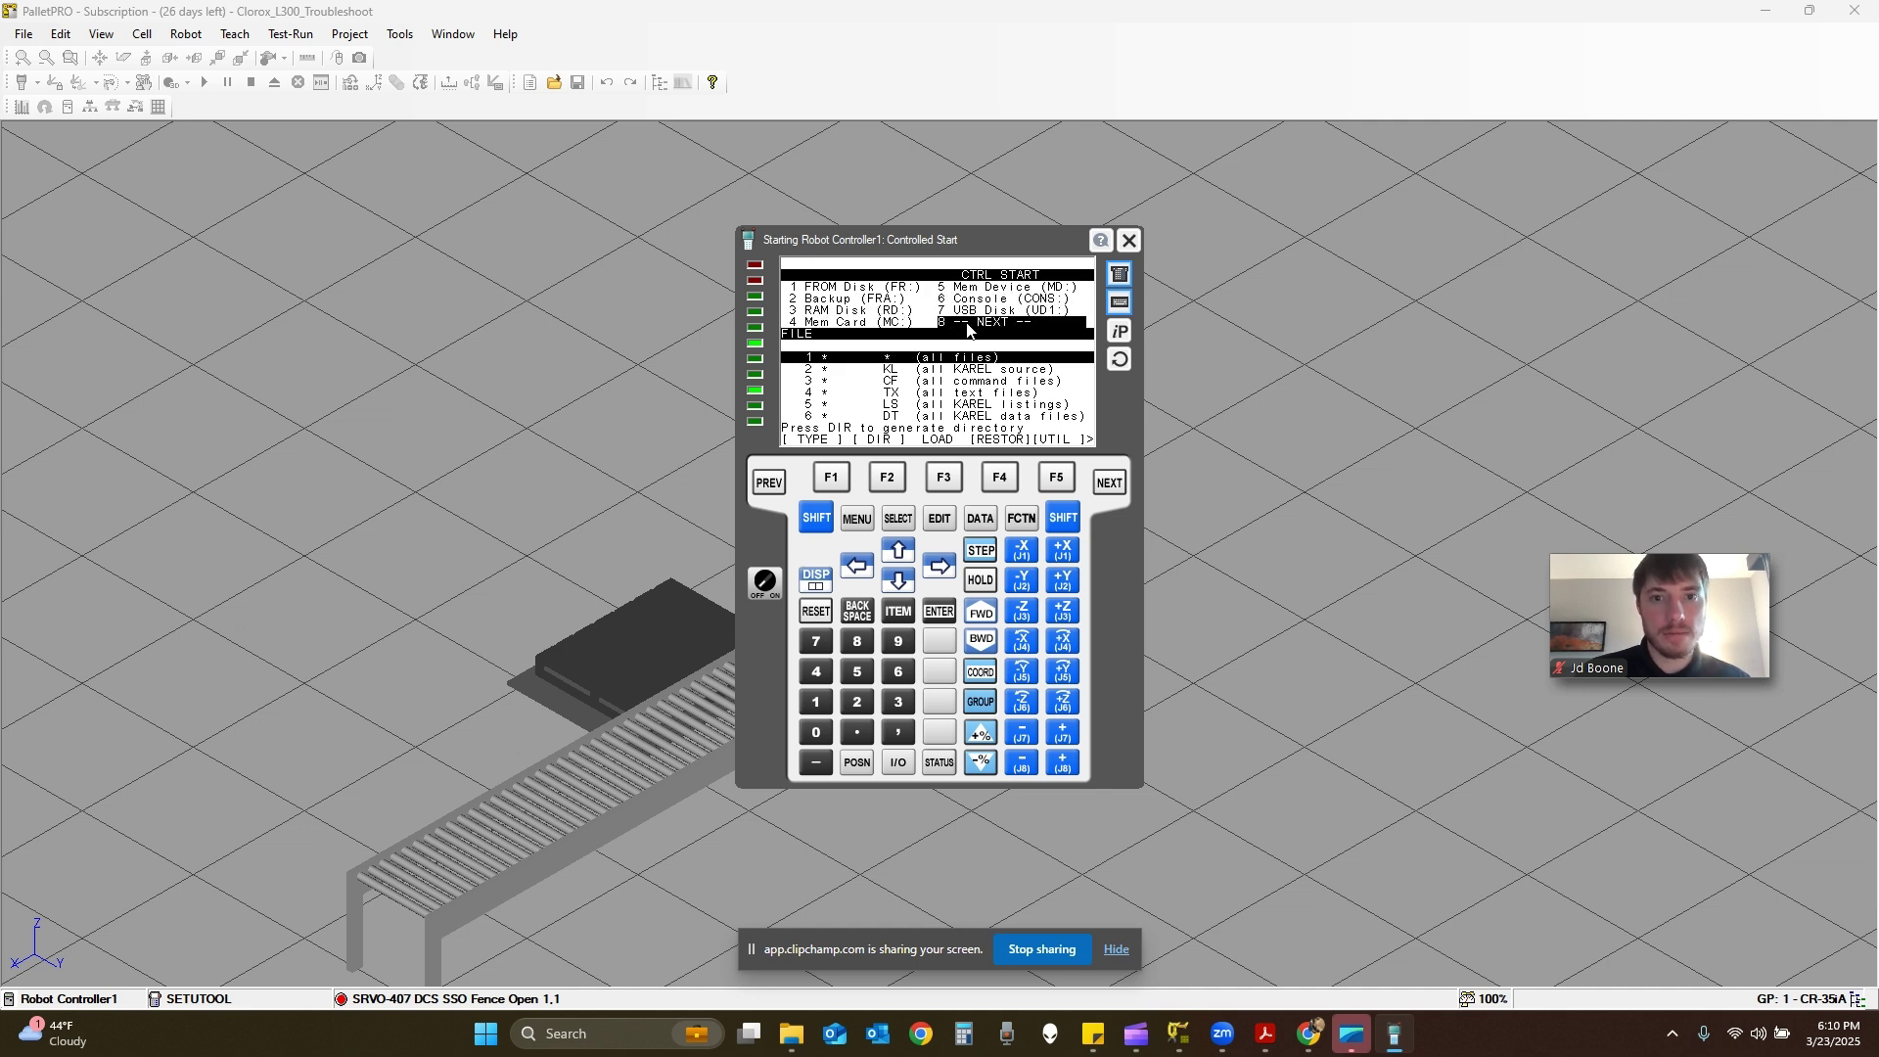
{"action": "key", "text": "Up"}
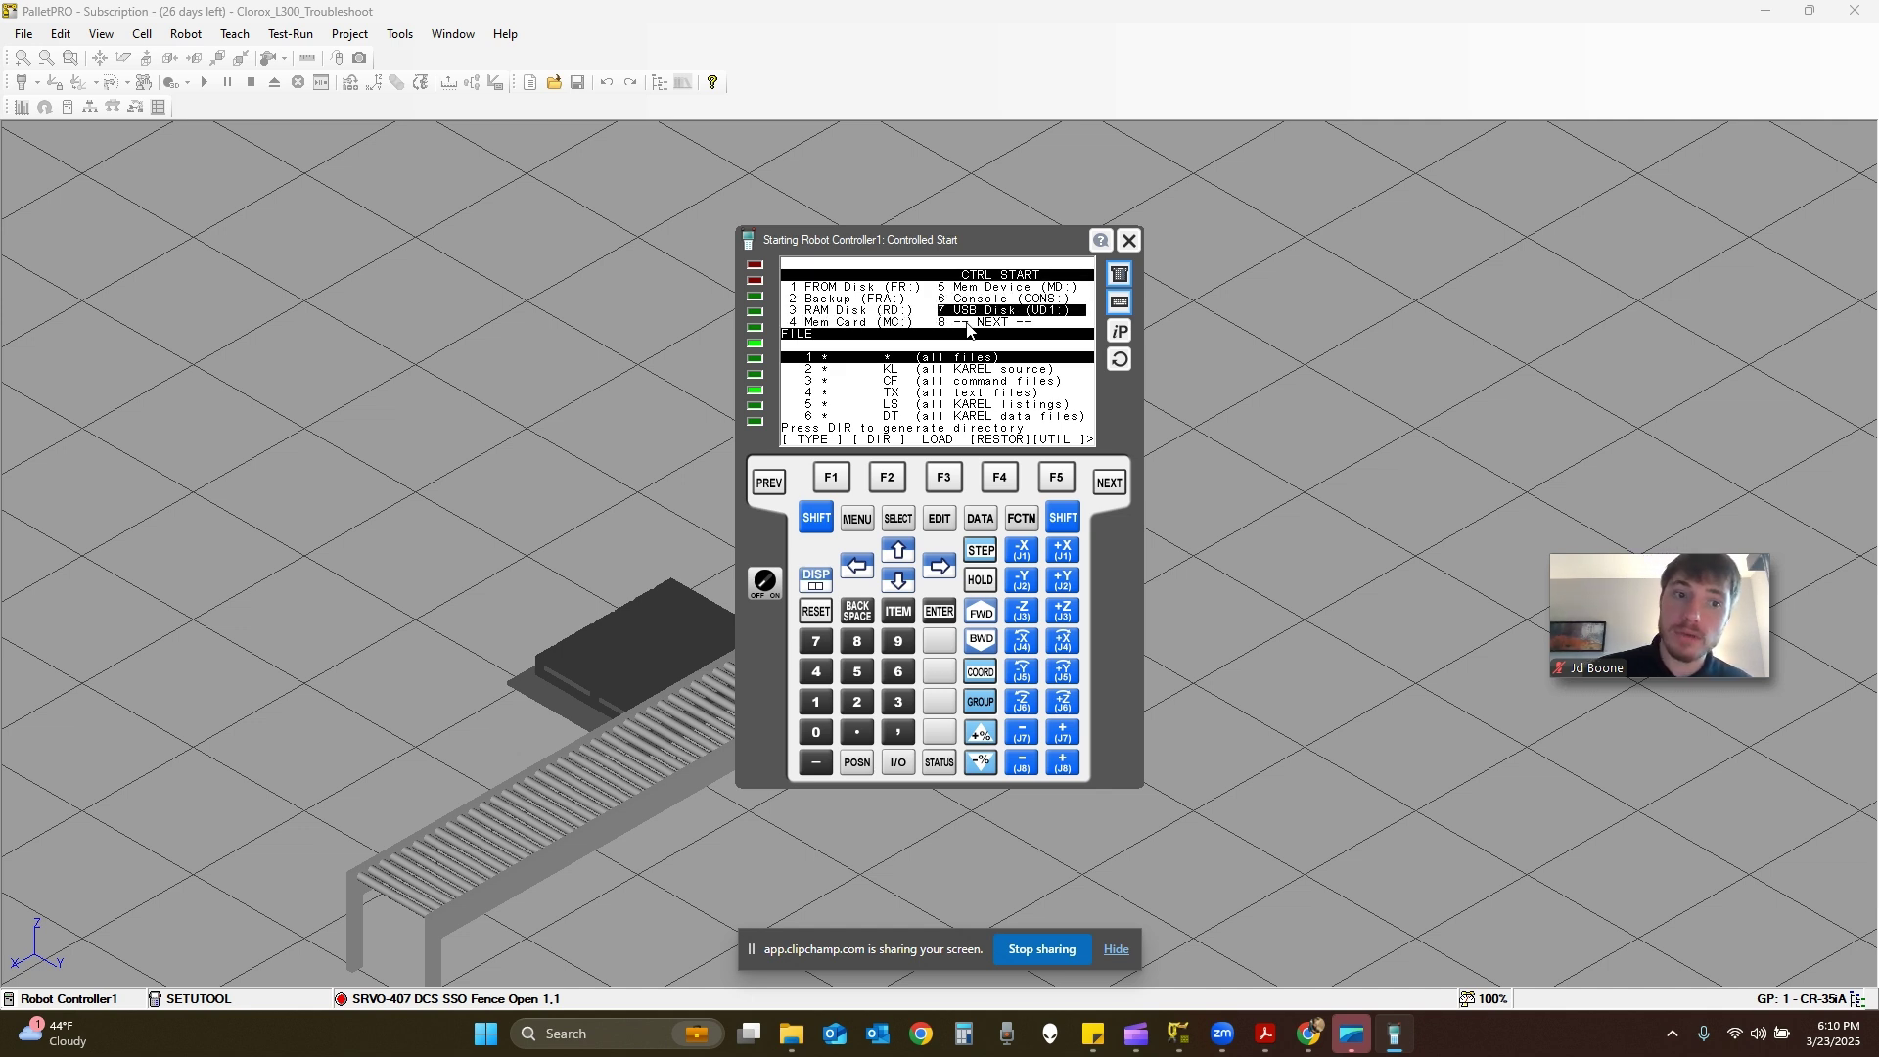
{"action": "key", "text": "Down"}
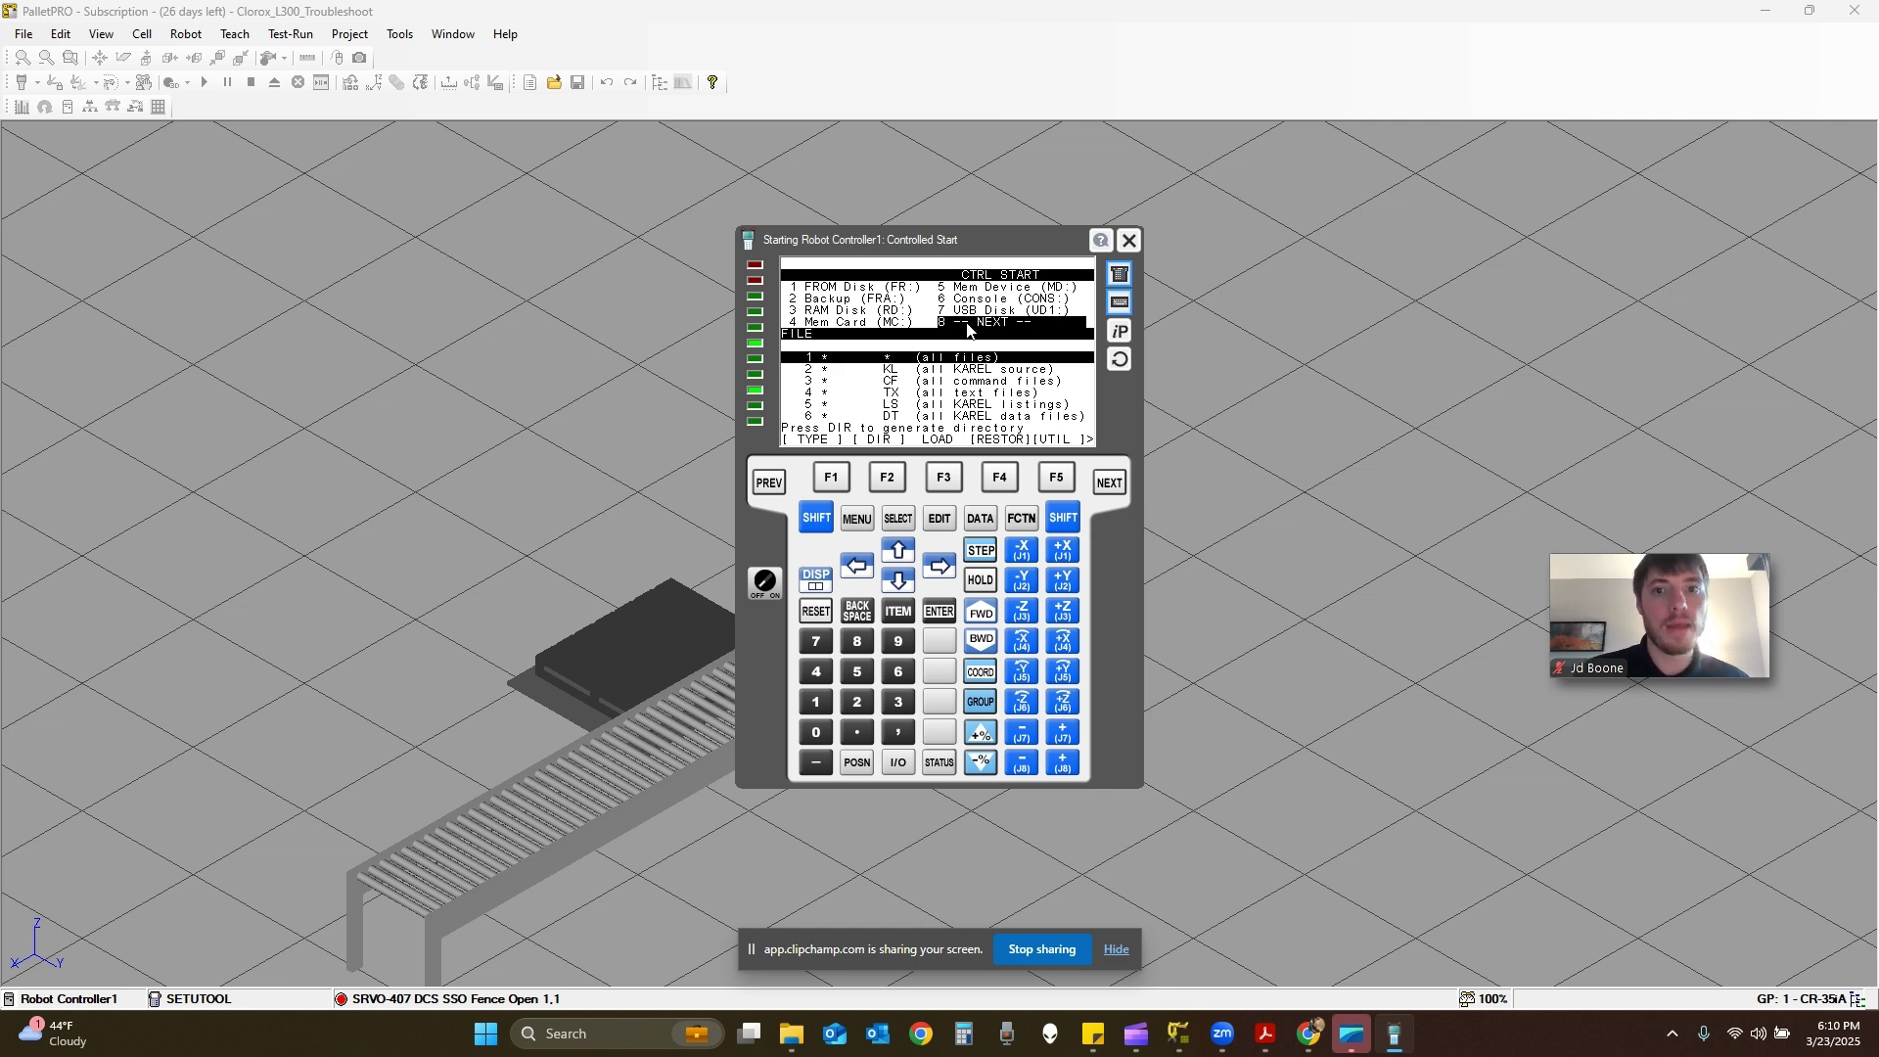
{"action": "key", "text": "Return"}
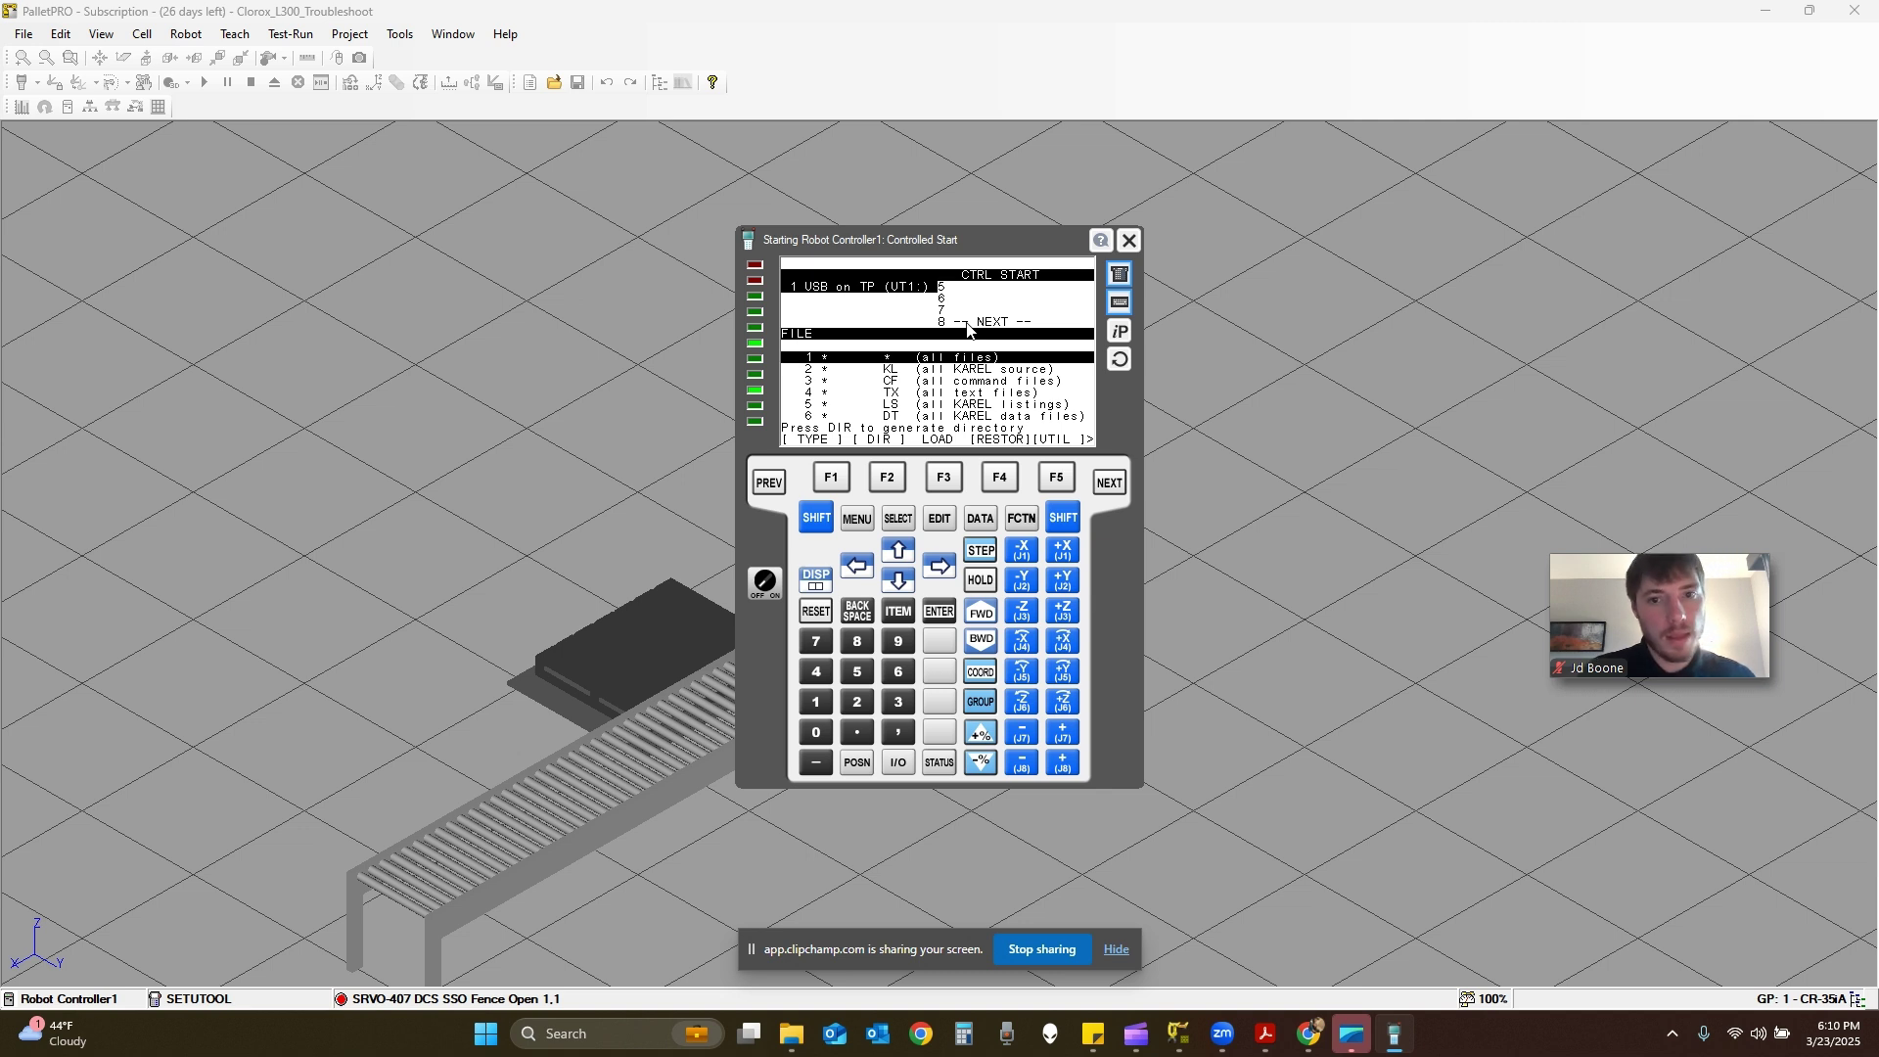
{"action": "left_click", "coordinate": [937, 612]}
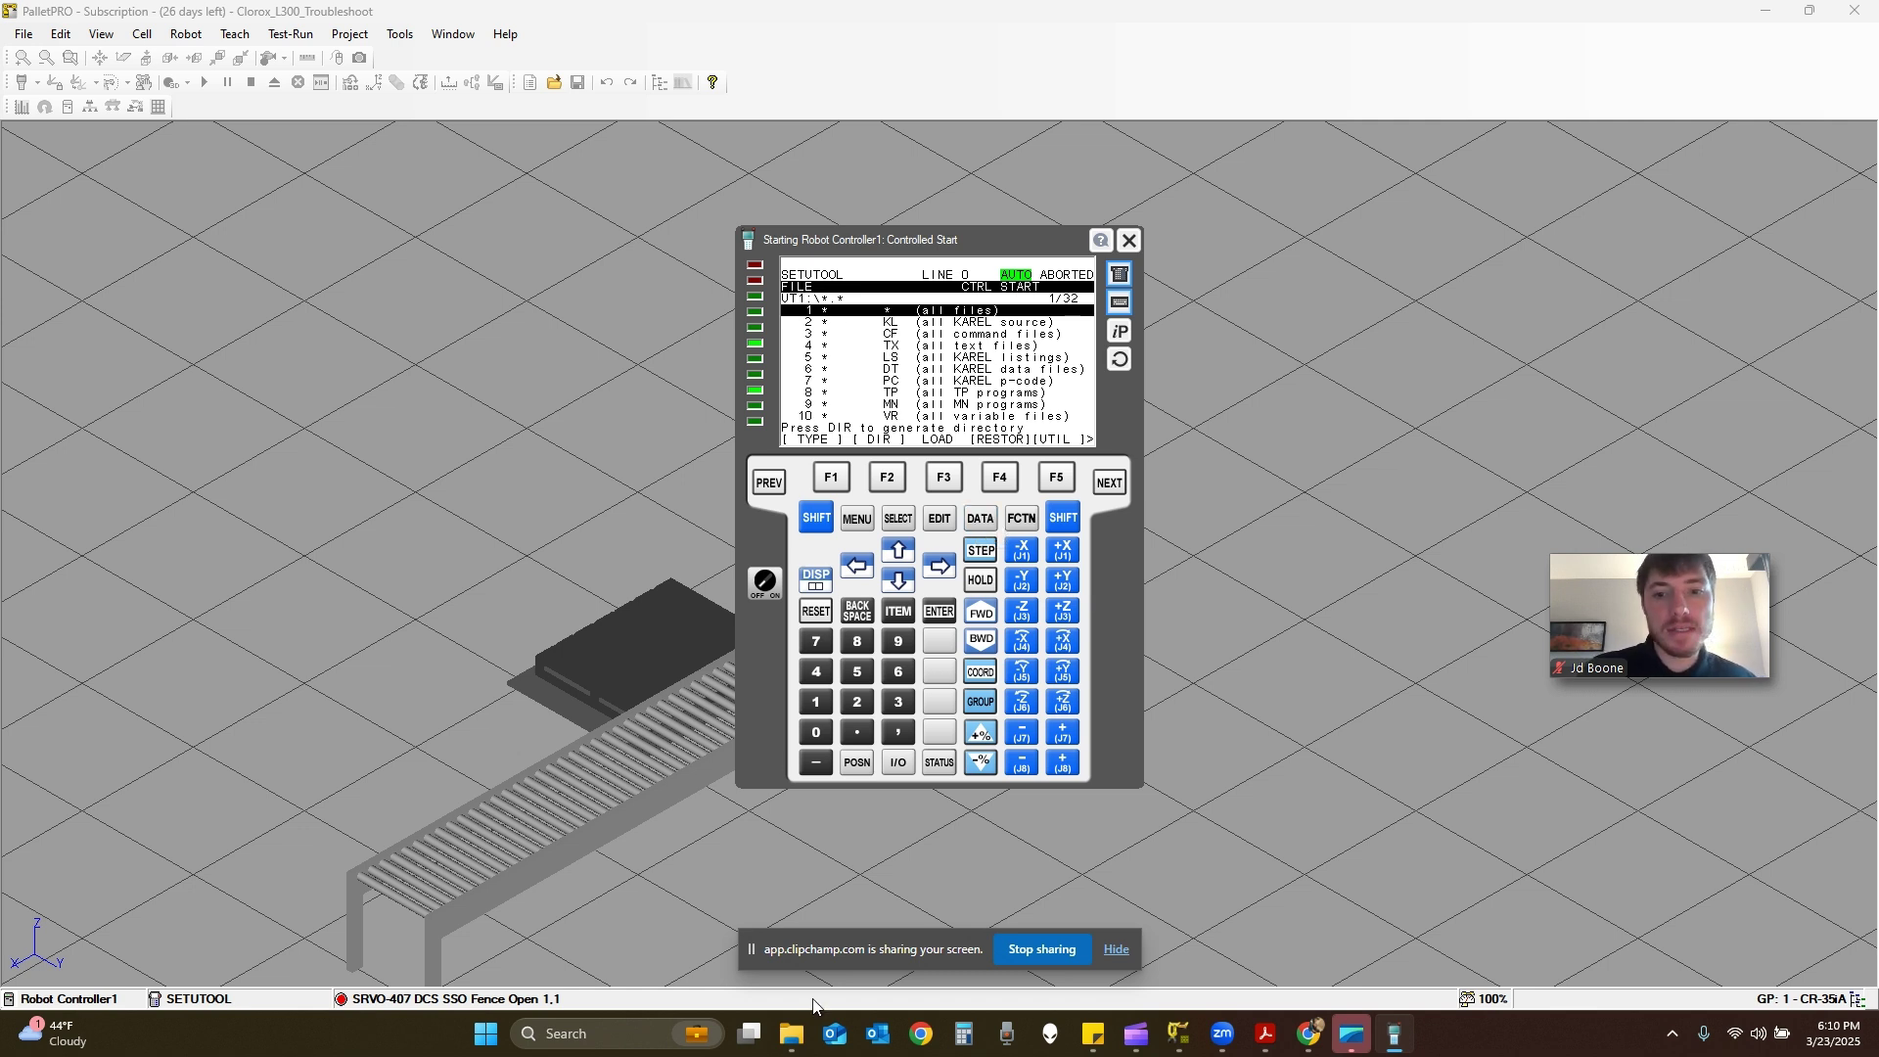
Examine the backup files in the root of USB Drive (E:) in File Explorer, and return to the virtual pendant.
{"action": "mouse_move", "coordinate": [791, 1033]}
{"action": "left_click", "coordinate": [758, 941]}
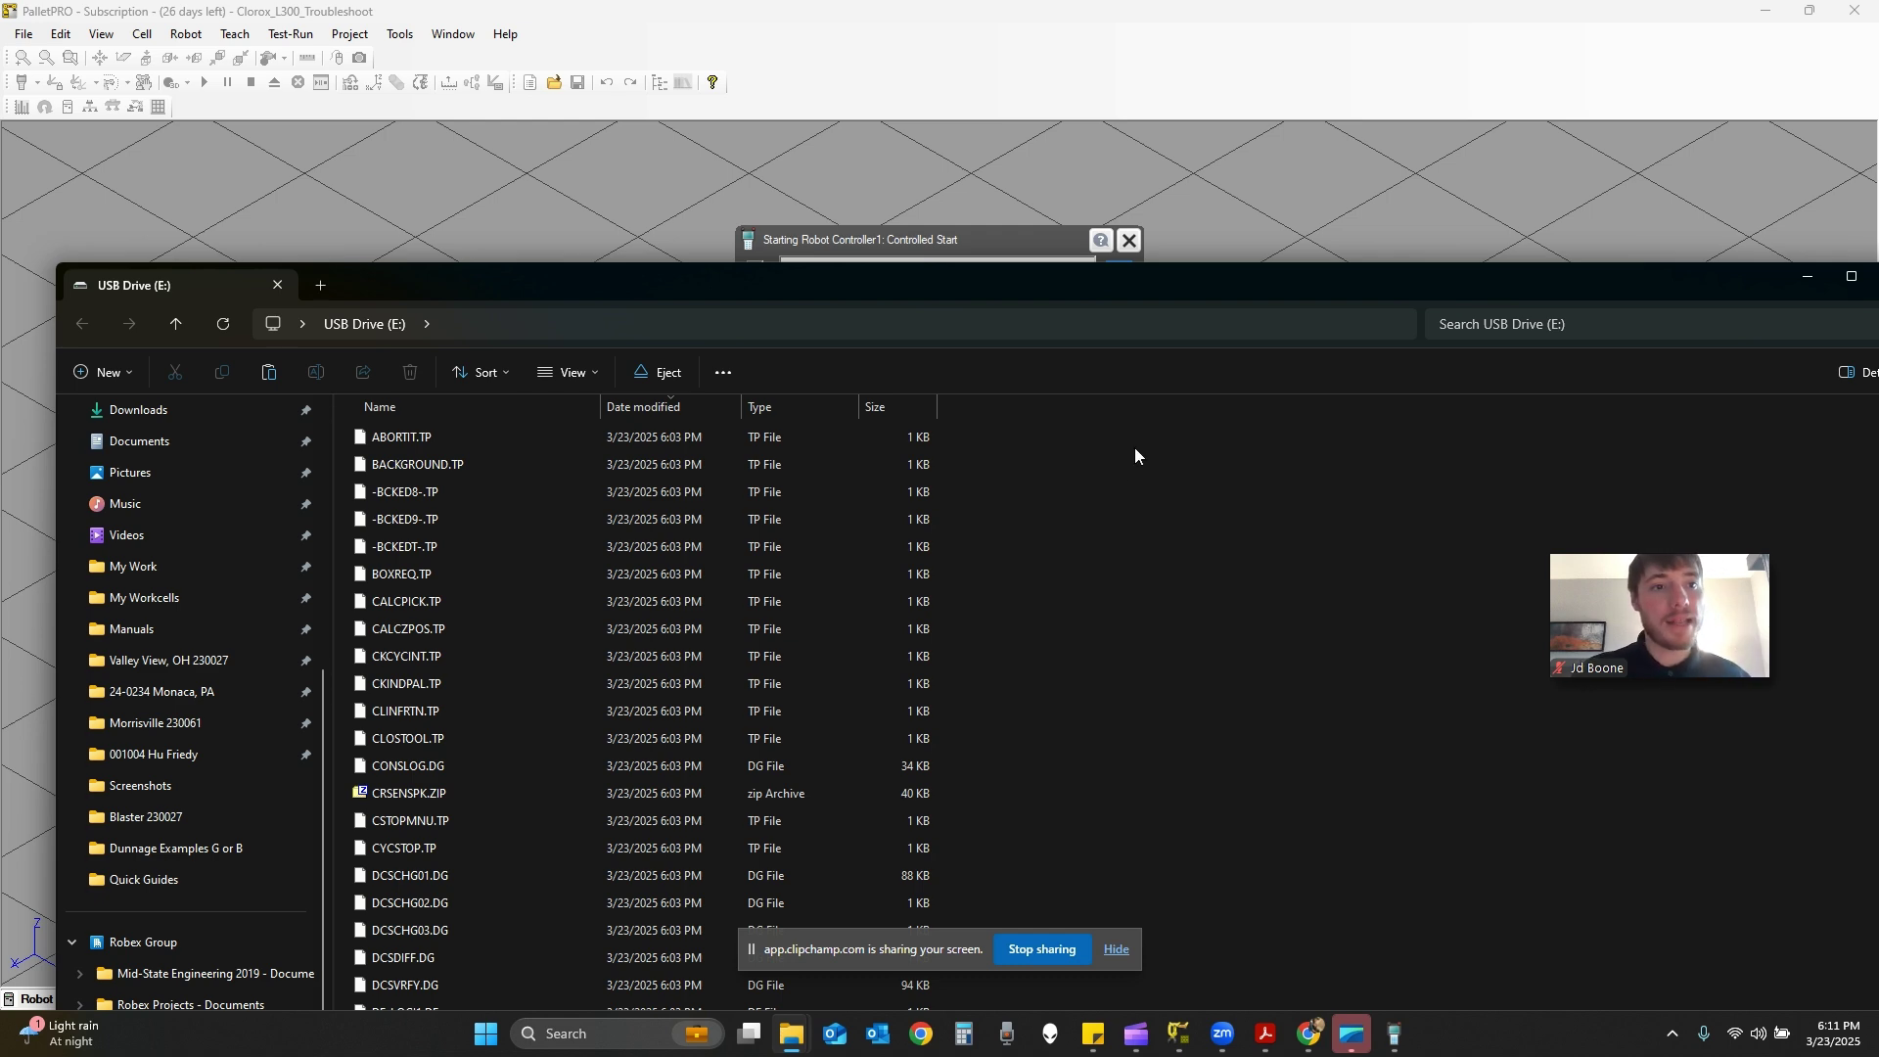
{"action": "left_click", "coordinate": [1803, 278]}
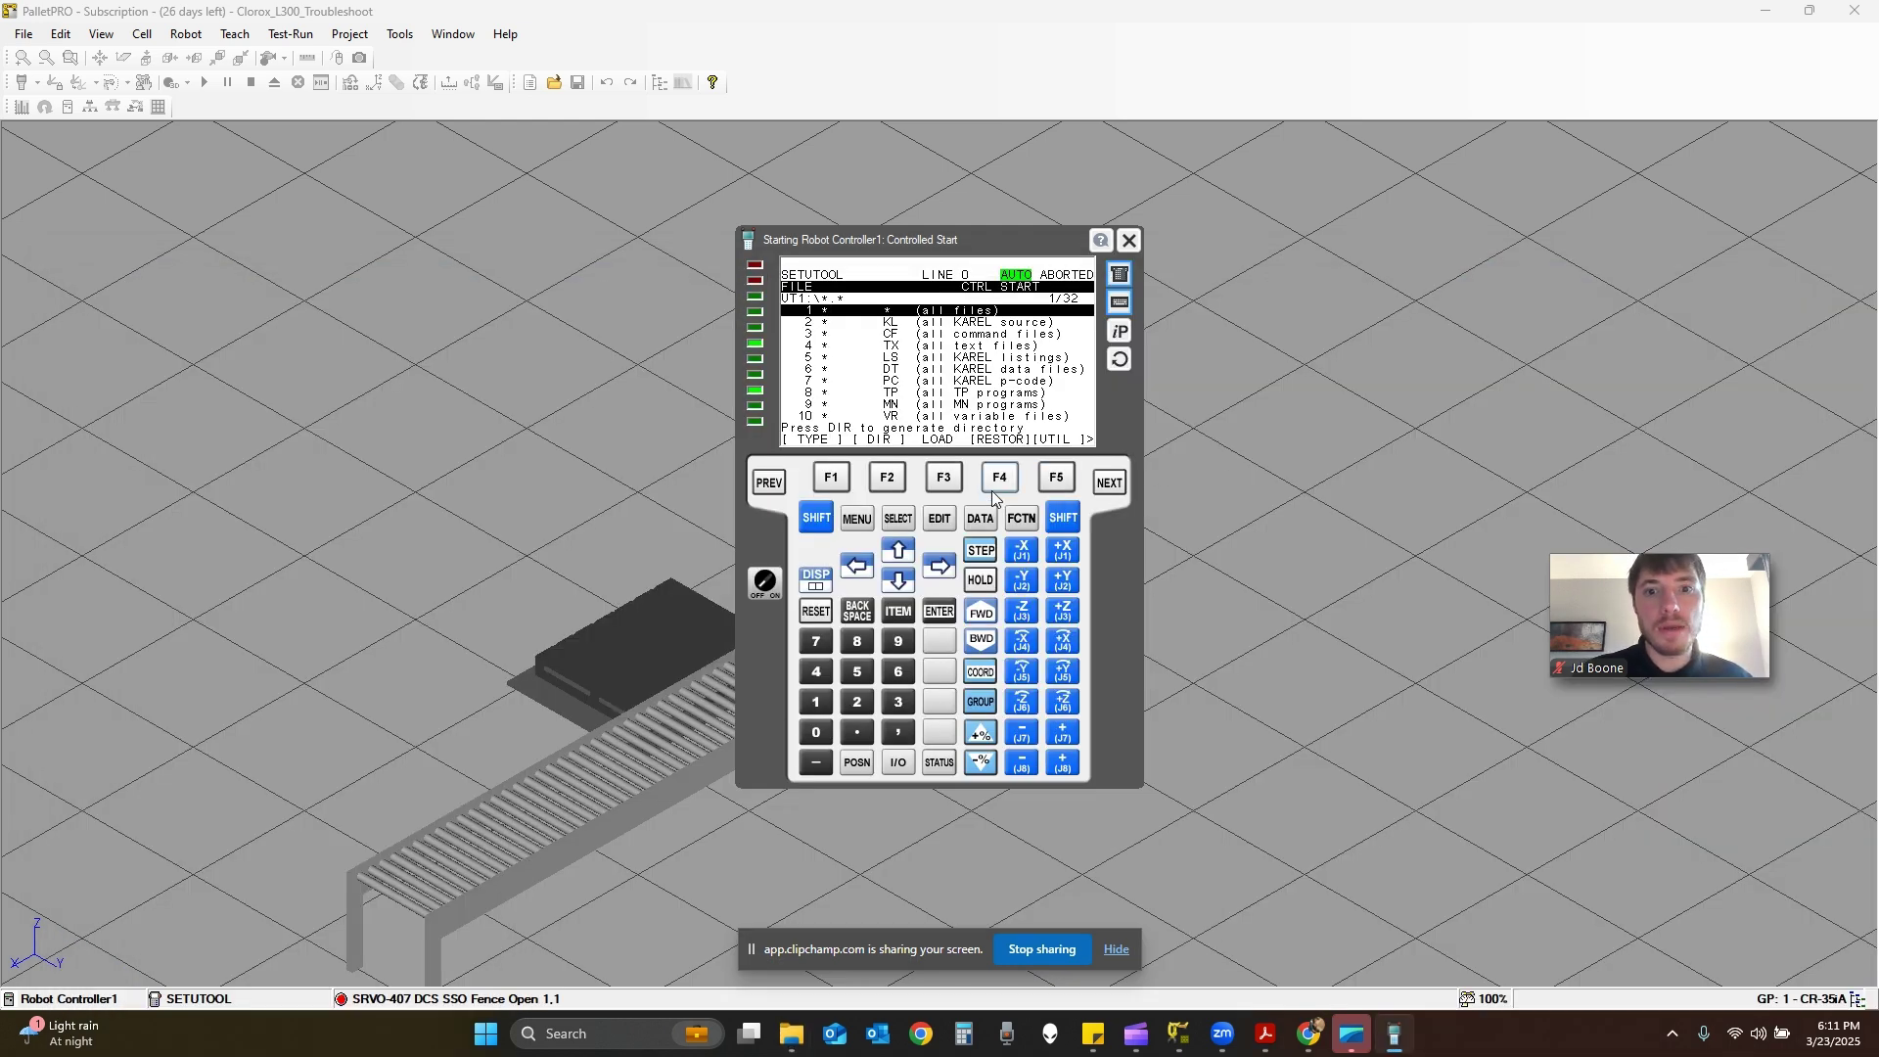
{"action": "left_click", "coordinate": [953, 479]}
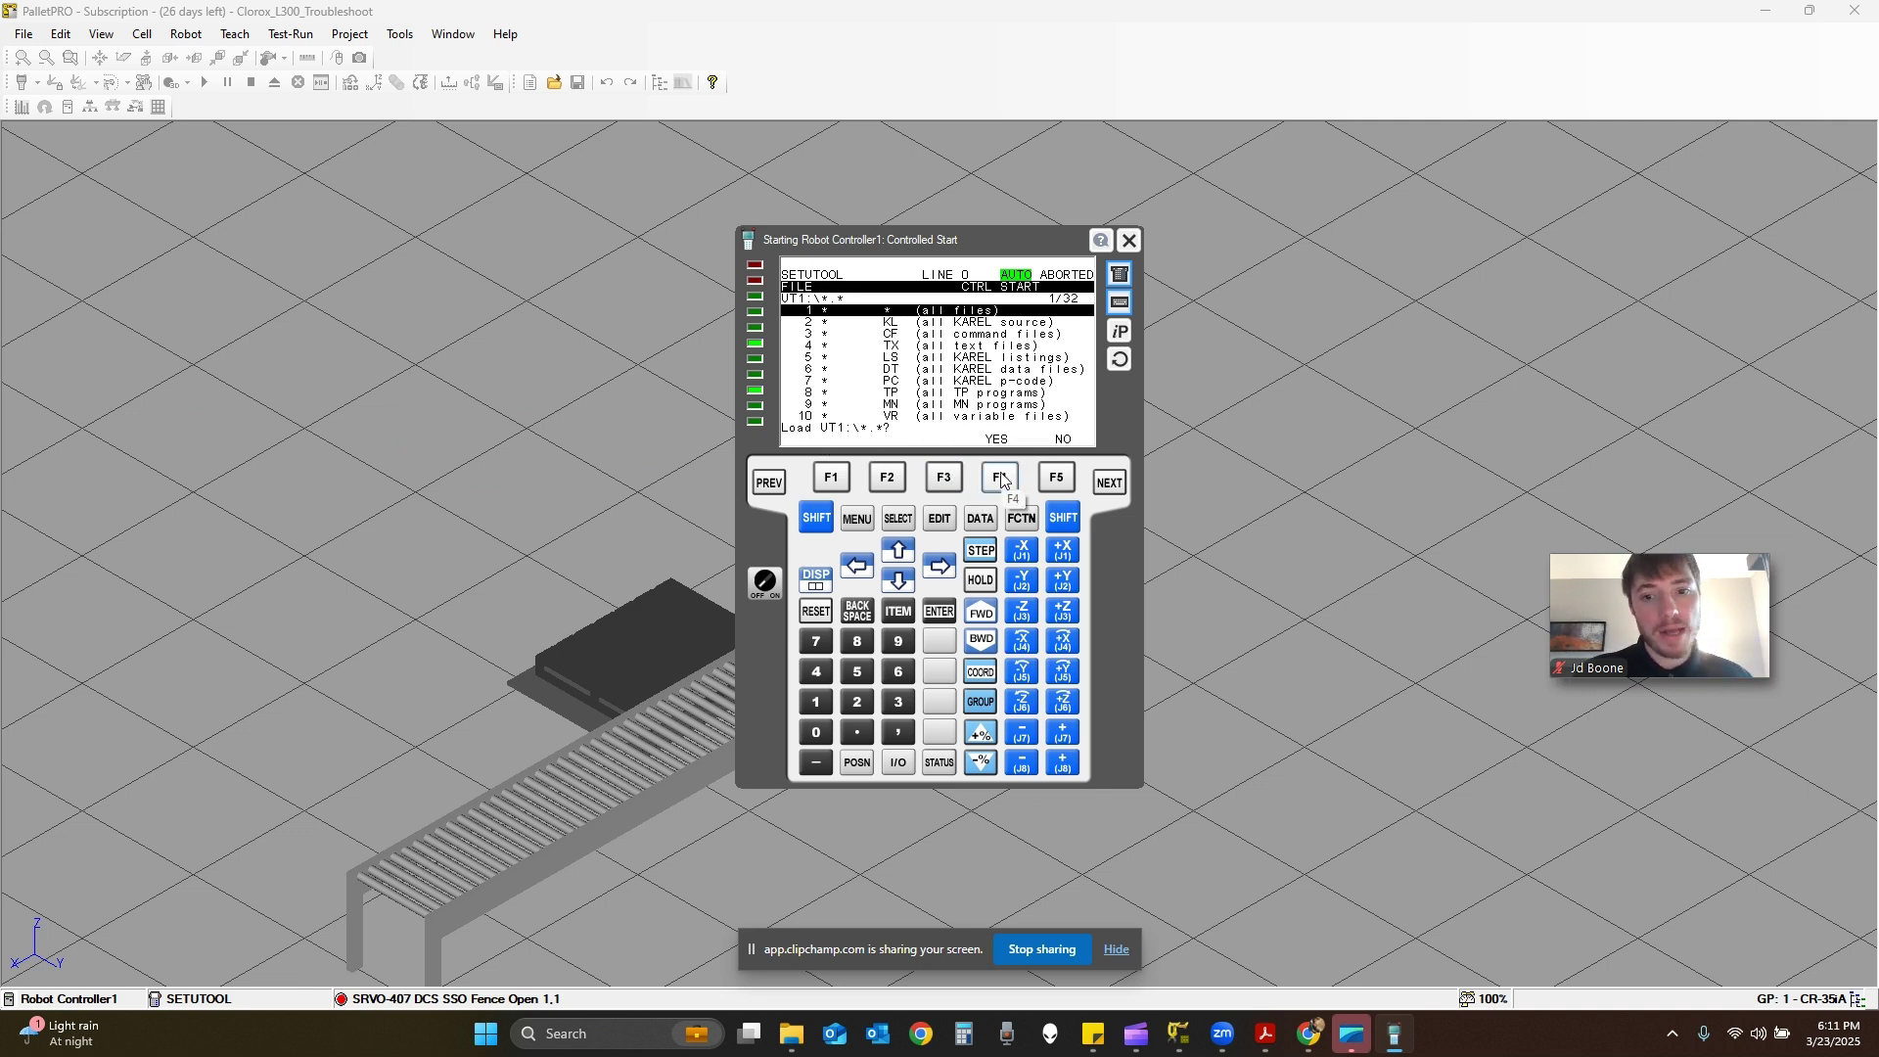
{"action": "left_click", "coordinate": [790, 1033]}
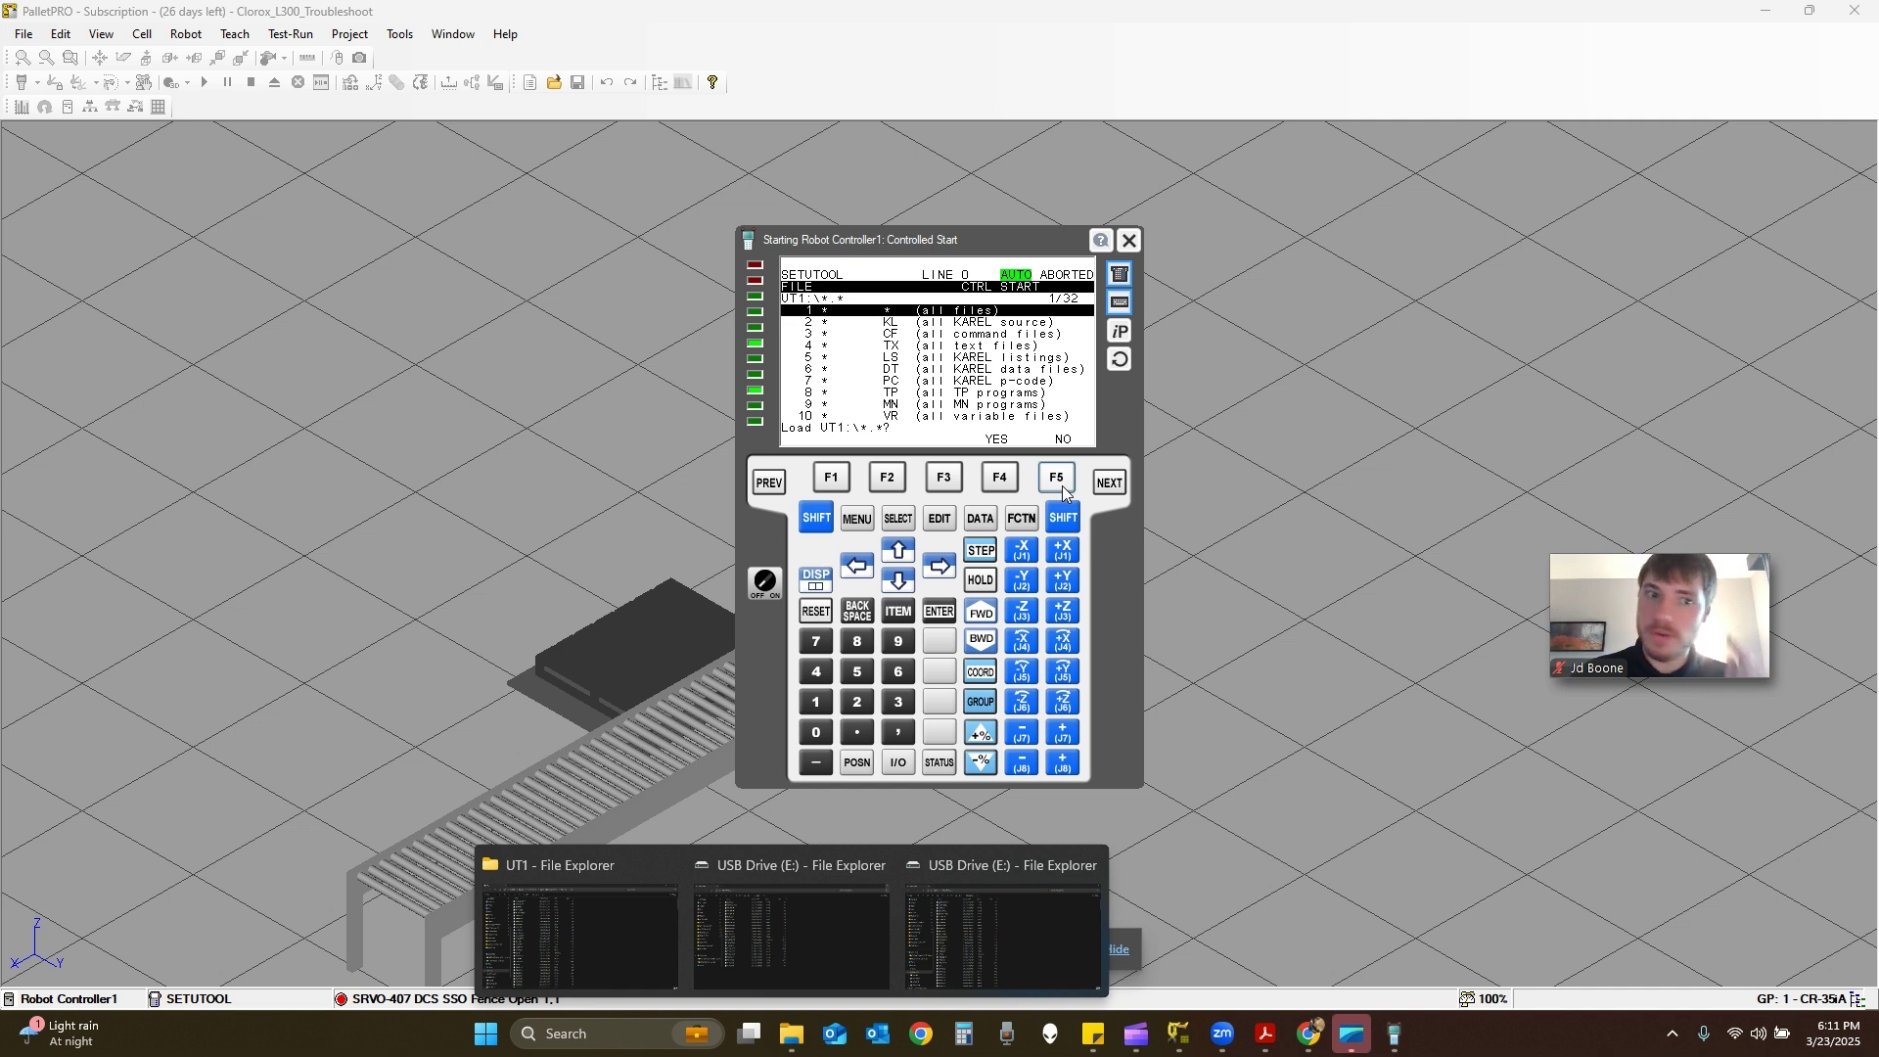
{"action": "left_click", "coordinate": [1061, 485]}
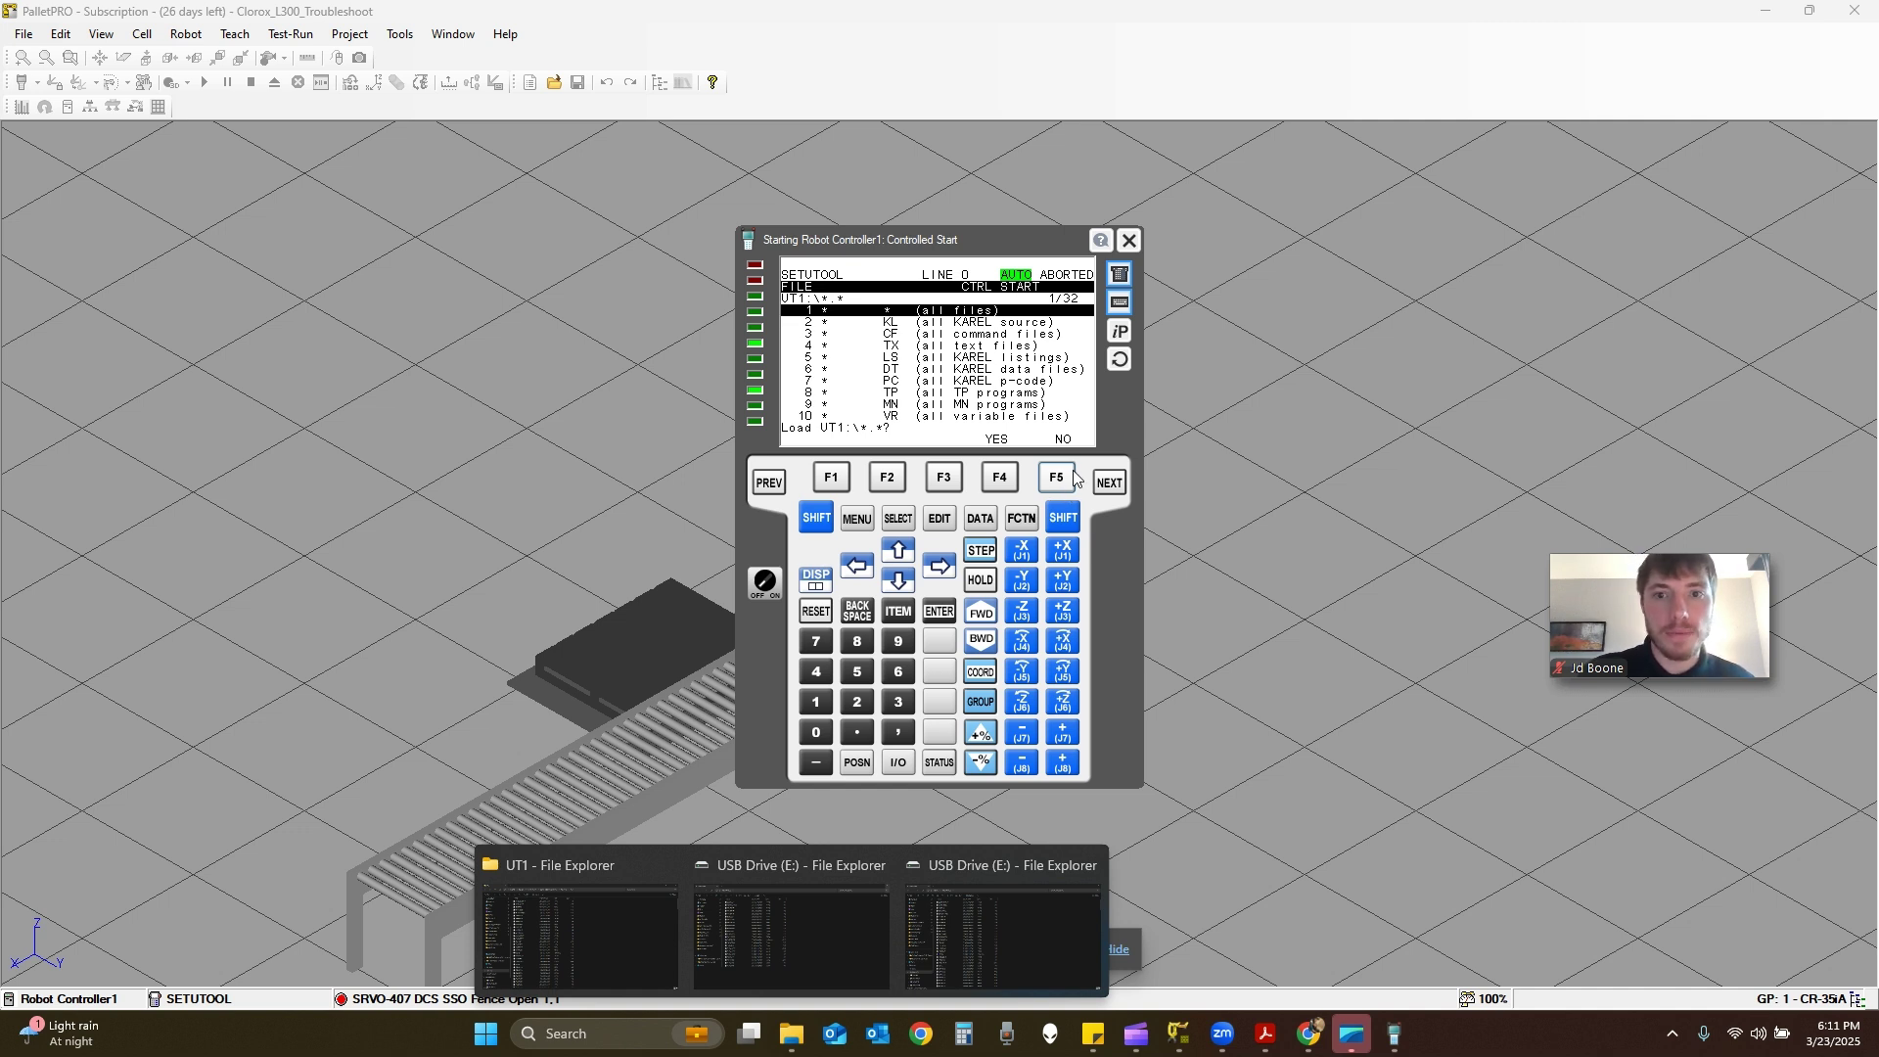
{"action": "key", "text": "Right"}
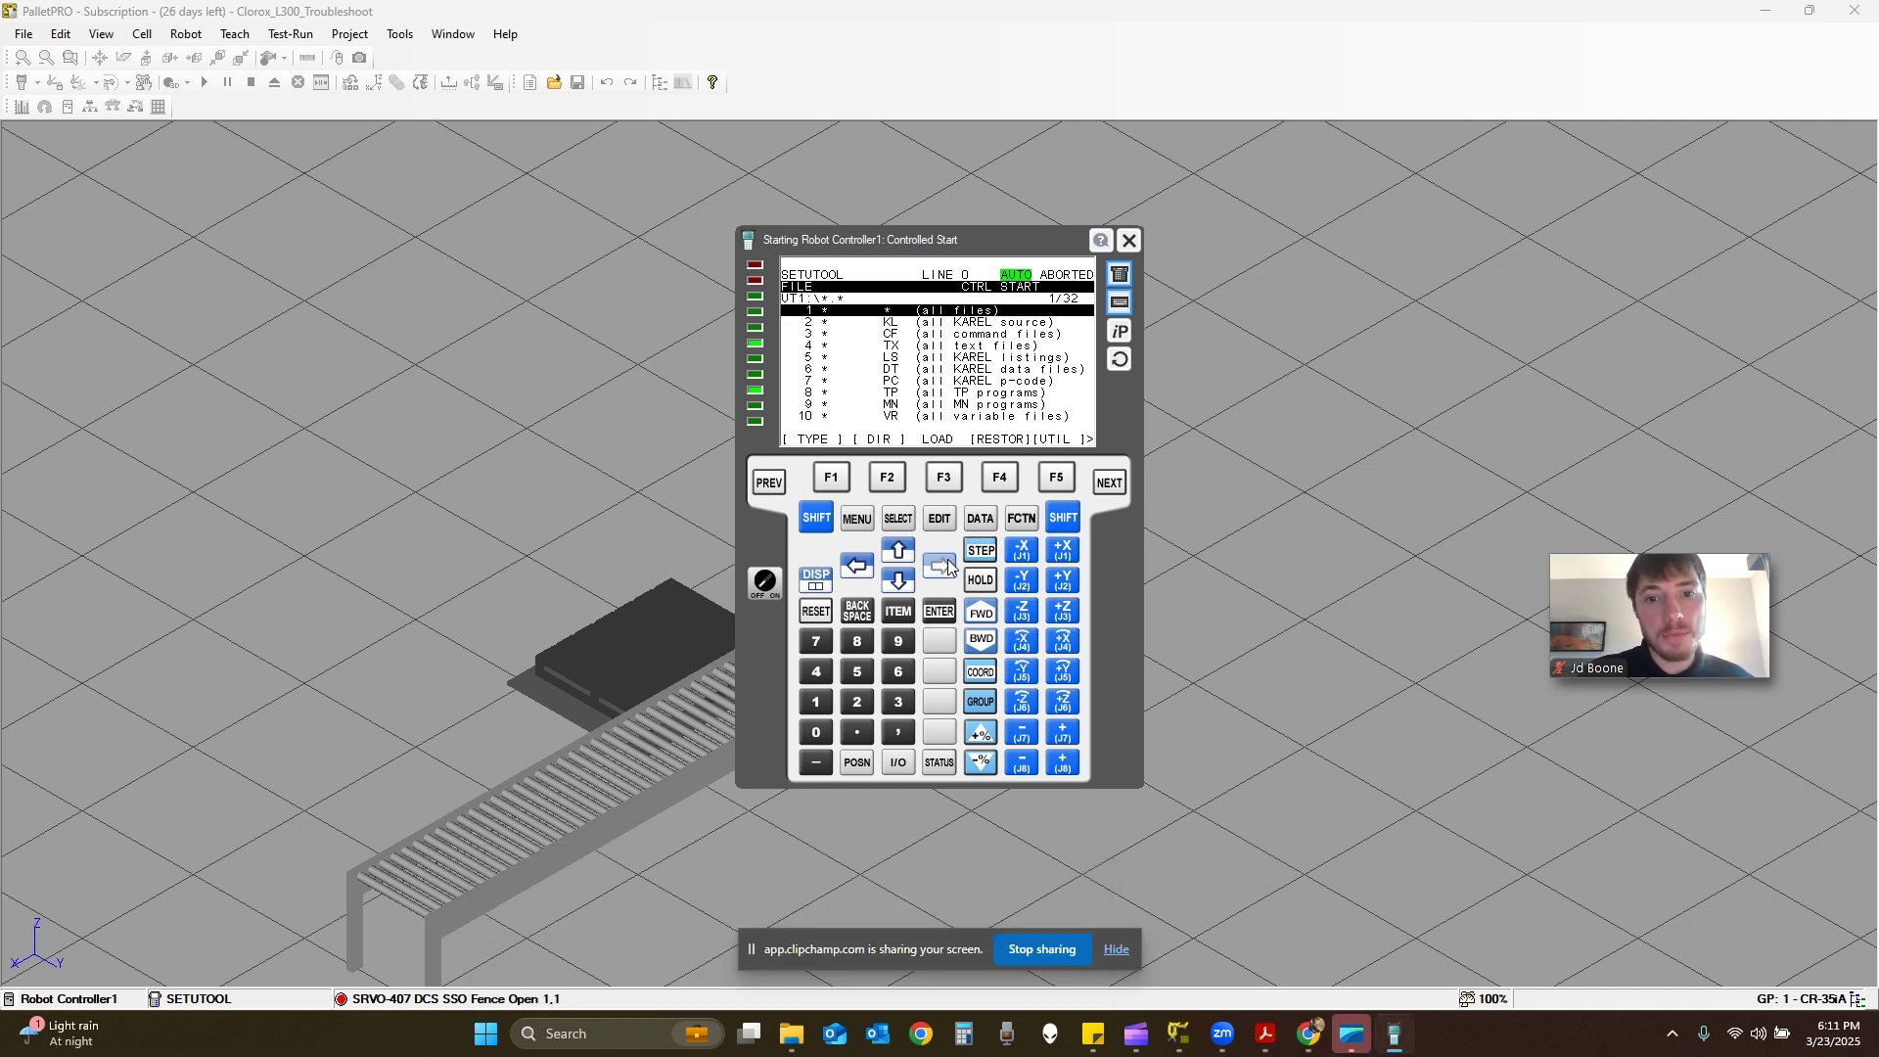
List all files in the UT1: root directory and look through the listed backup files.
{"action": "key", "text": "Return"}
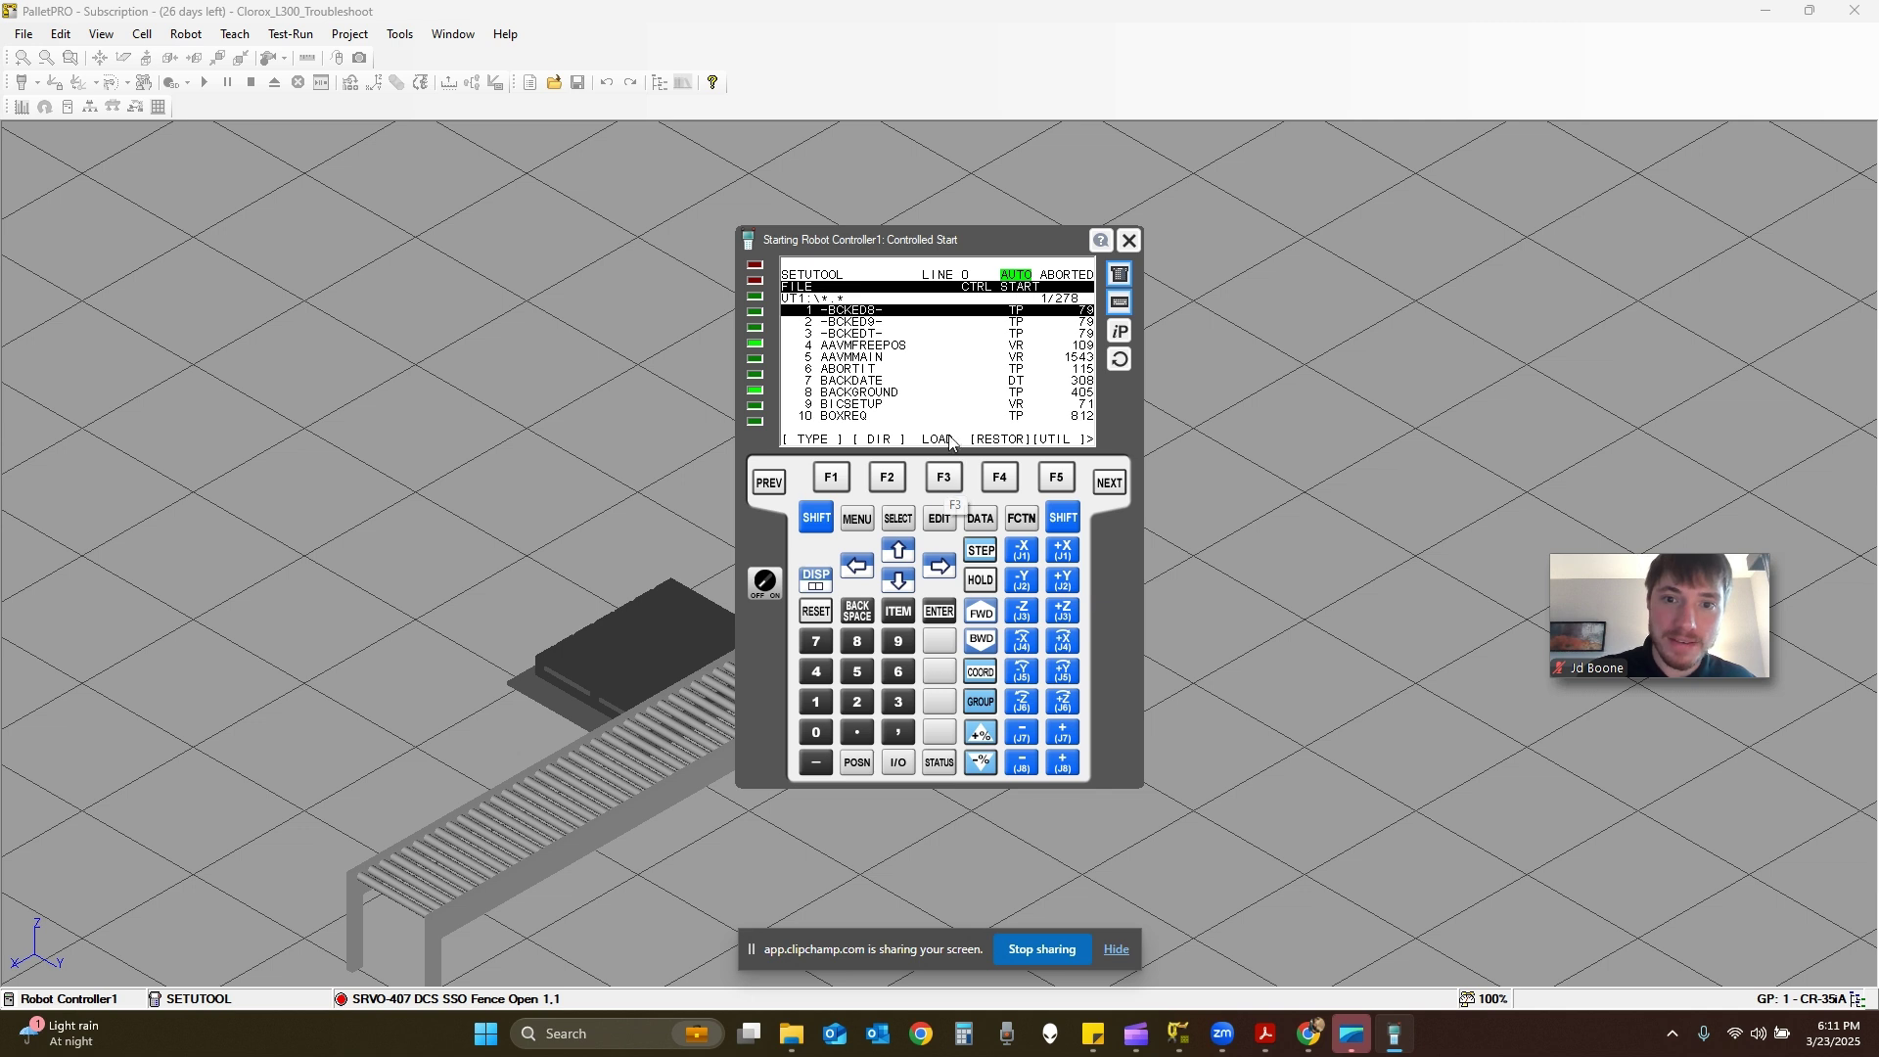
{"action": "left_click", "coordinate": [896, 581]}
{"action": "left_click", "coordinate": [896, 581]}
{"action": "left_click", "coordinate": [896, 581]}
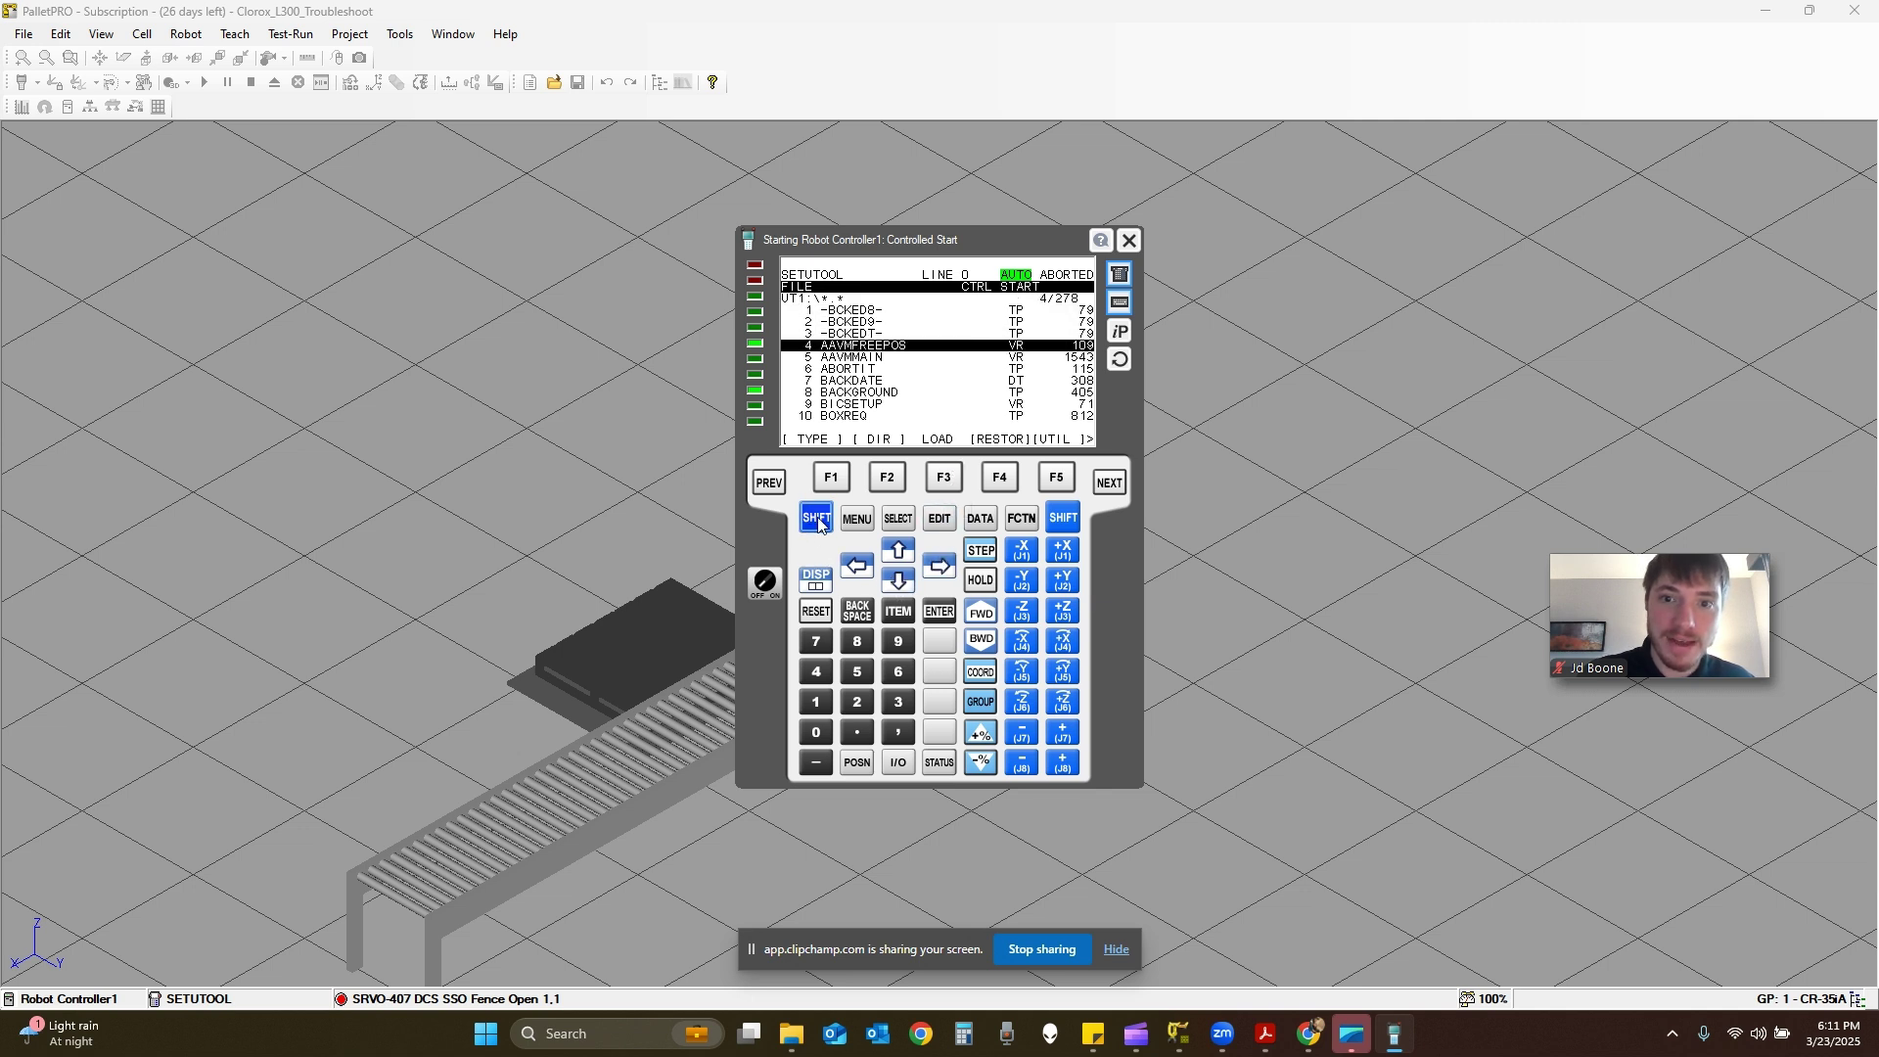
{"action": "left_click_drag", "start_coordinate": [896, 578], "coordinate": [890, 580]}
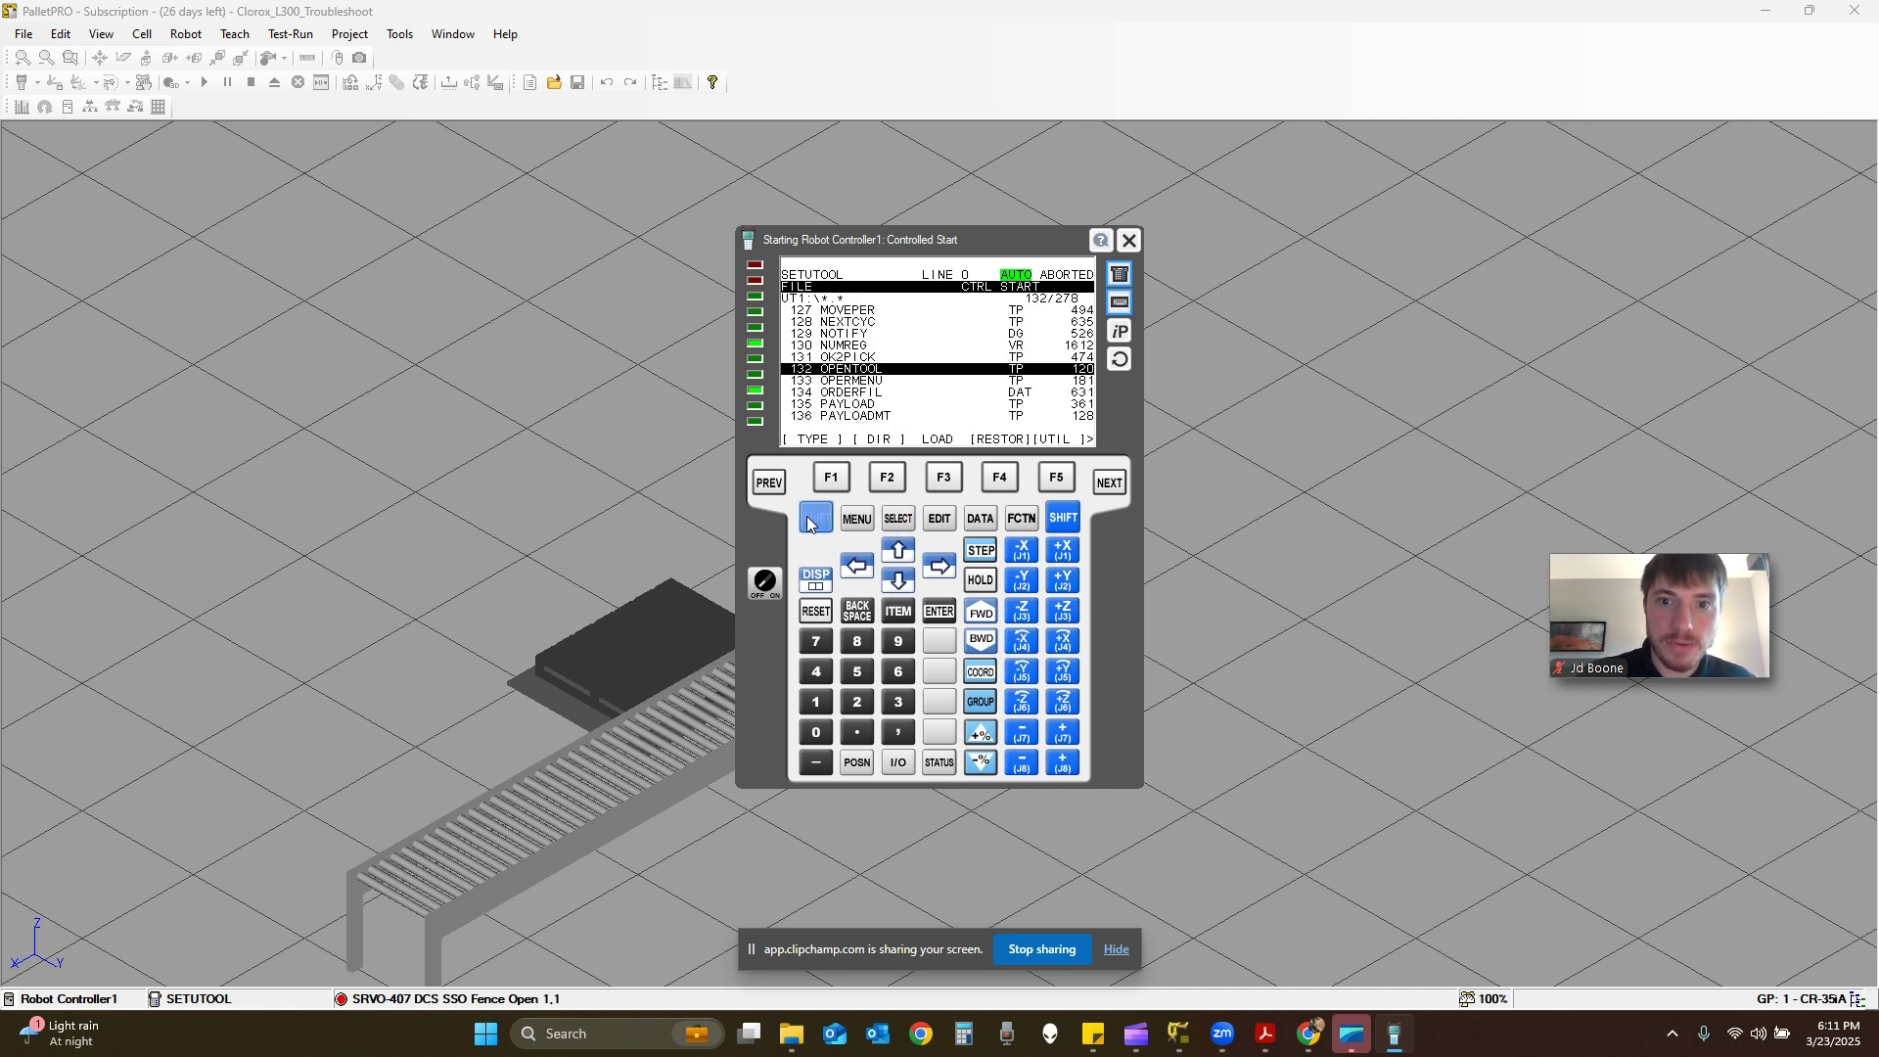
Select USB on TP (UT1:) as the file device again to return to the file type list.
{"action": "left_click", "coordinate": [1052, 478]}
{"action": "left_click", "coordinate": [969, 386]}
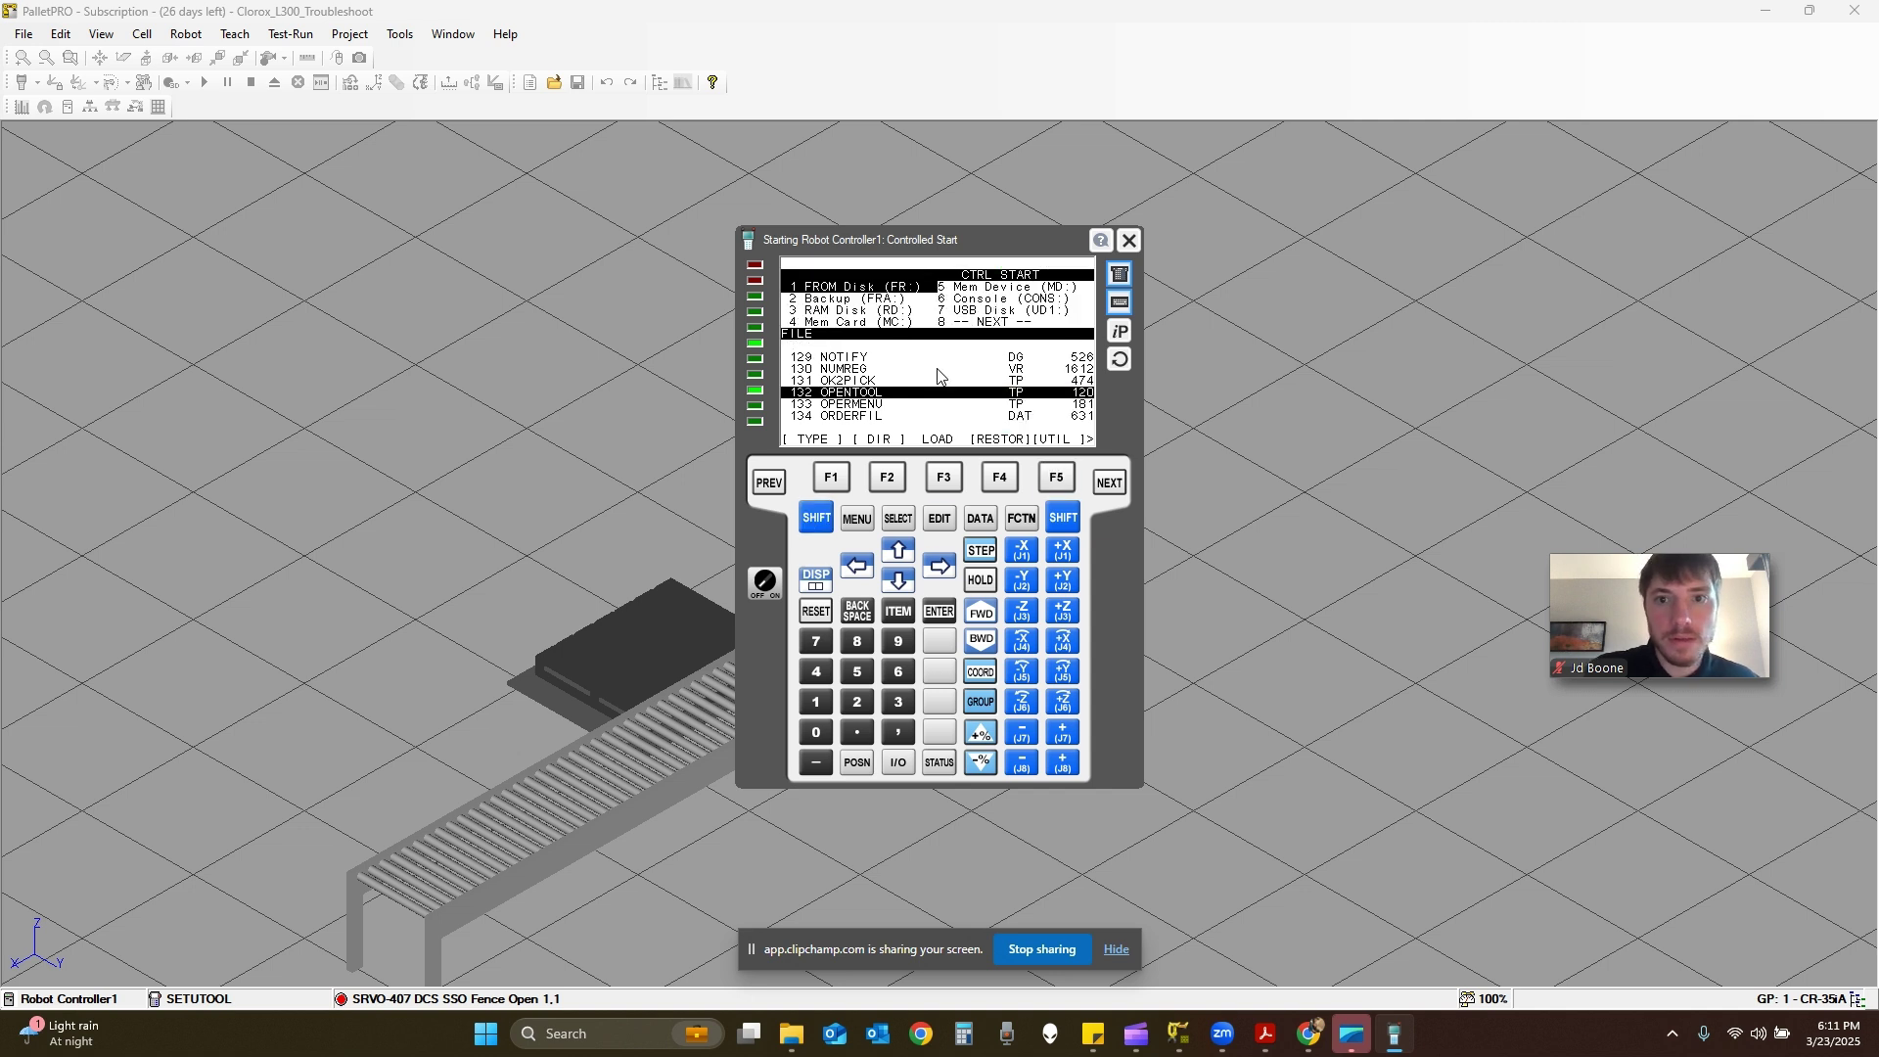
{"action": "left_click", "coordinate": [1054, 477]}
{"action": "left_click", "coordinate": [996, 443]}
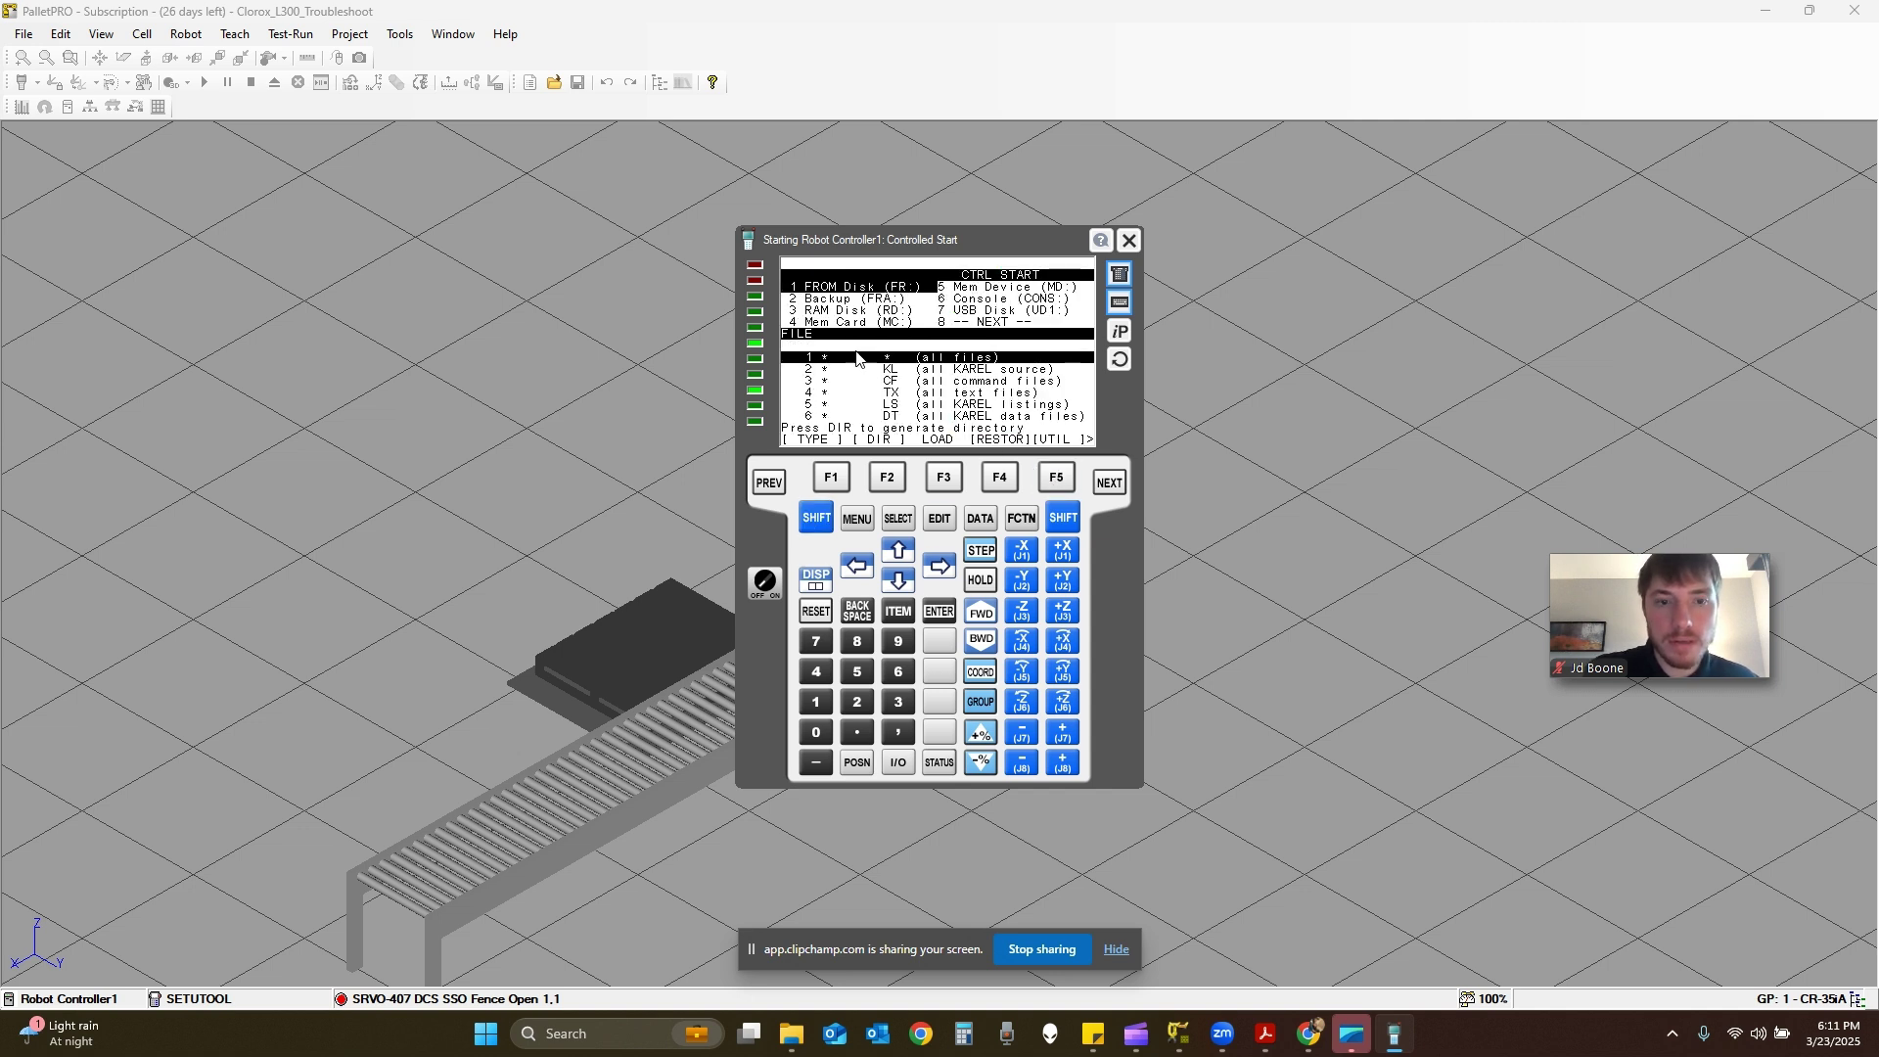
{"action": "key", "text": "8"}
{"action": "key", "text": "1"}
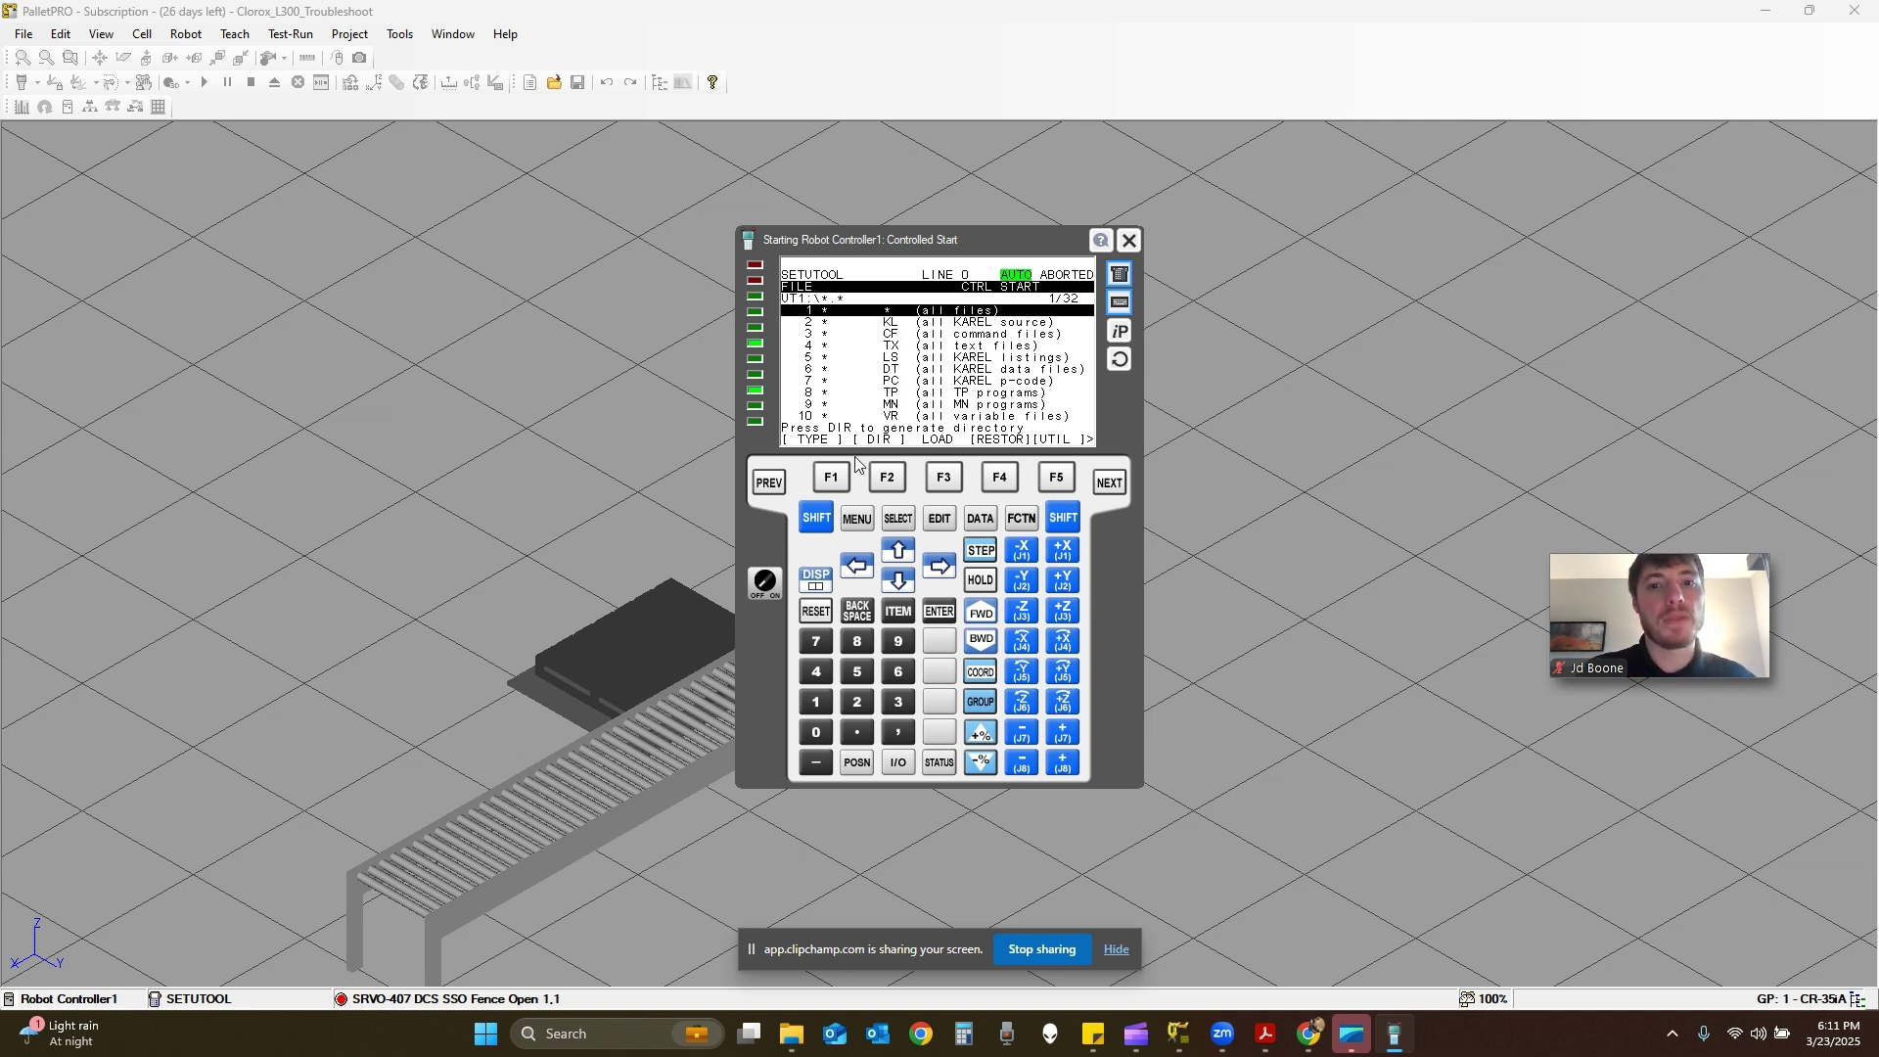
Load all files from the UT1: root, confirm the load, and overwrite the existing -BCKED8-.TP file.
{"action": "left_click", "coordinate": [947, 478]}
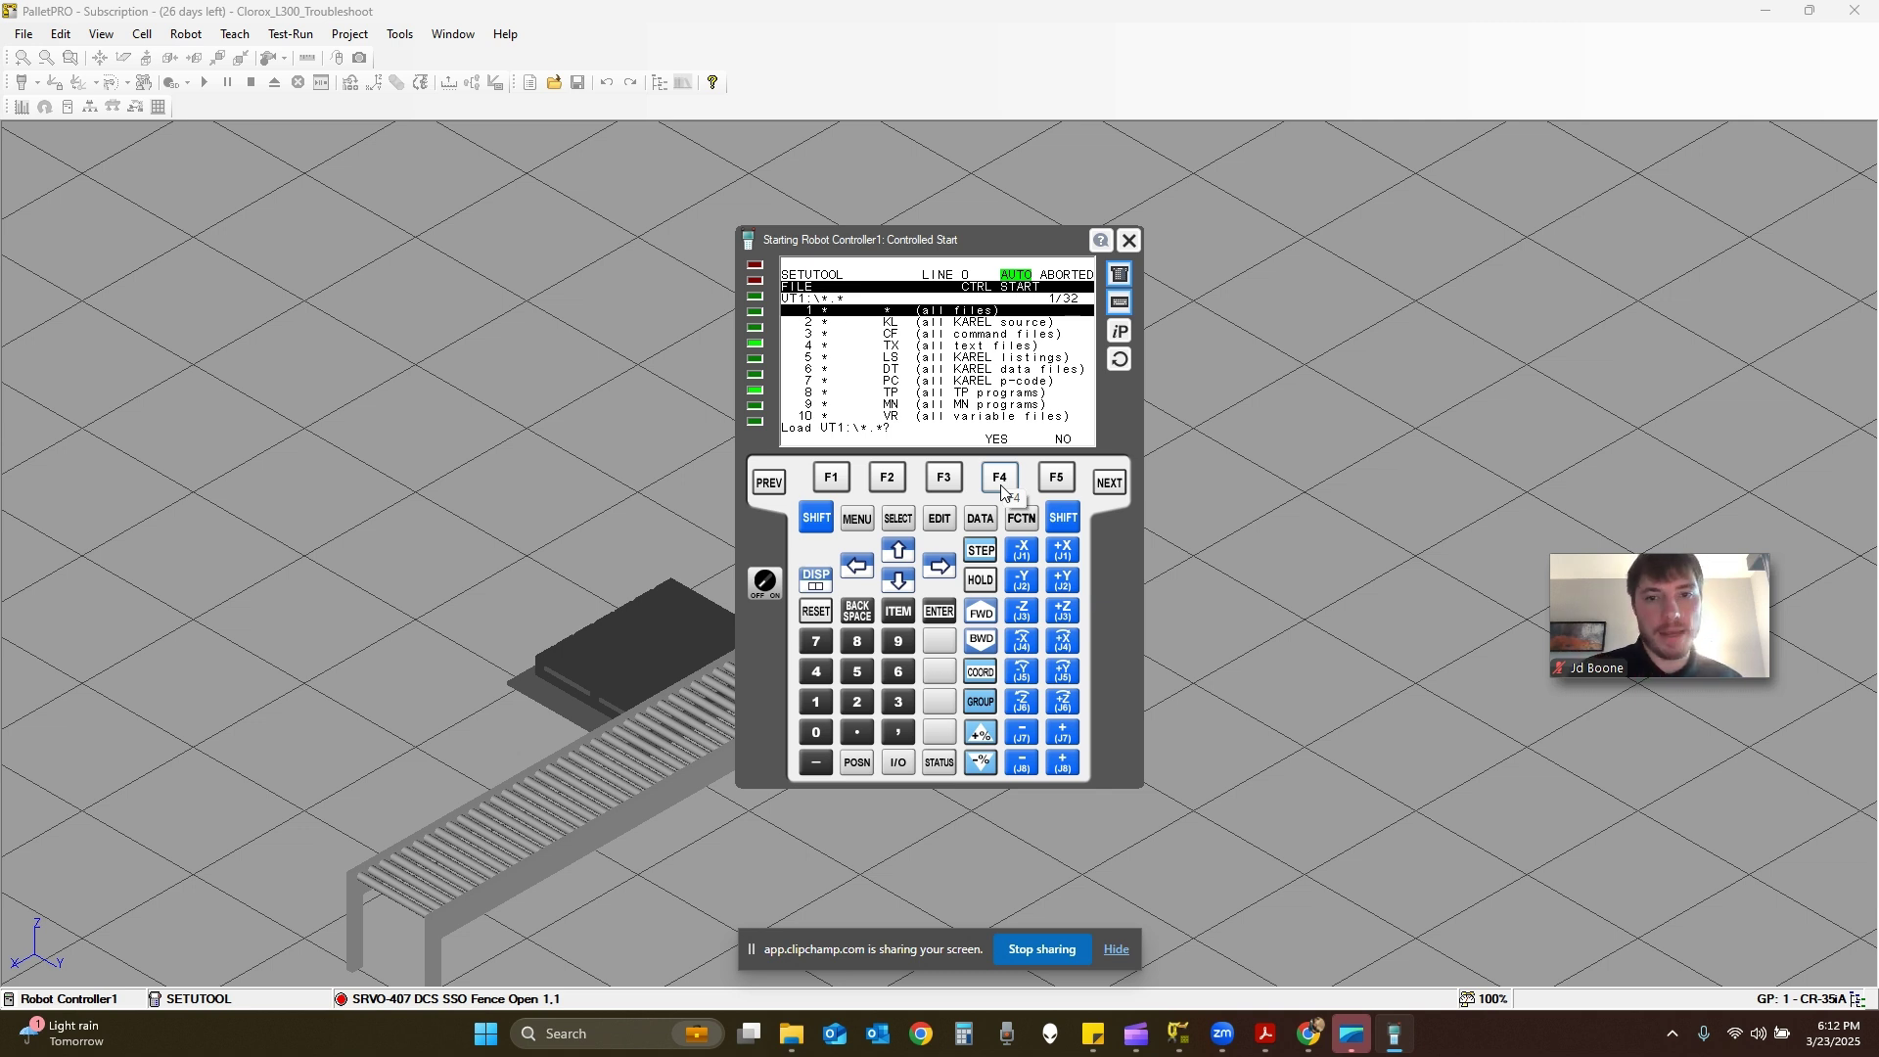
{"action": "left_click", "coordinate": [999, 480]}
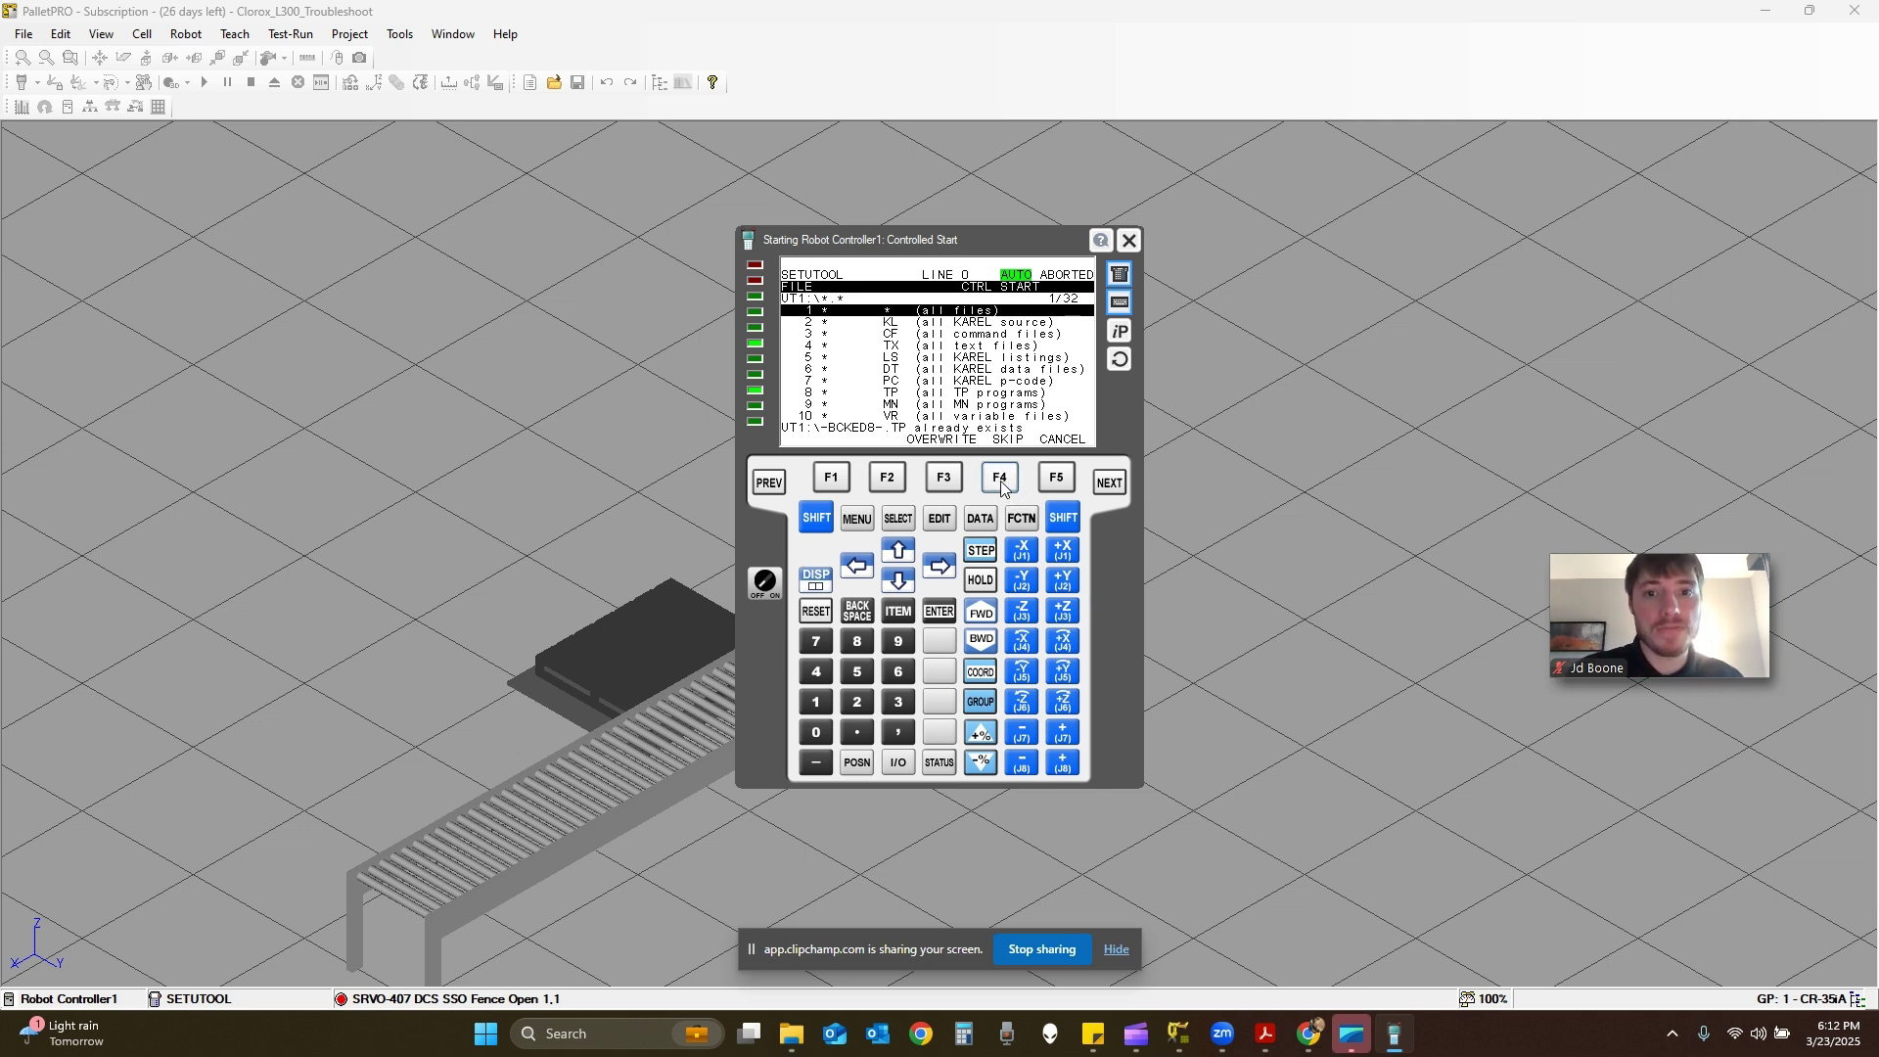
{"action": "left_click", "coordinate": [945, 479]}
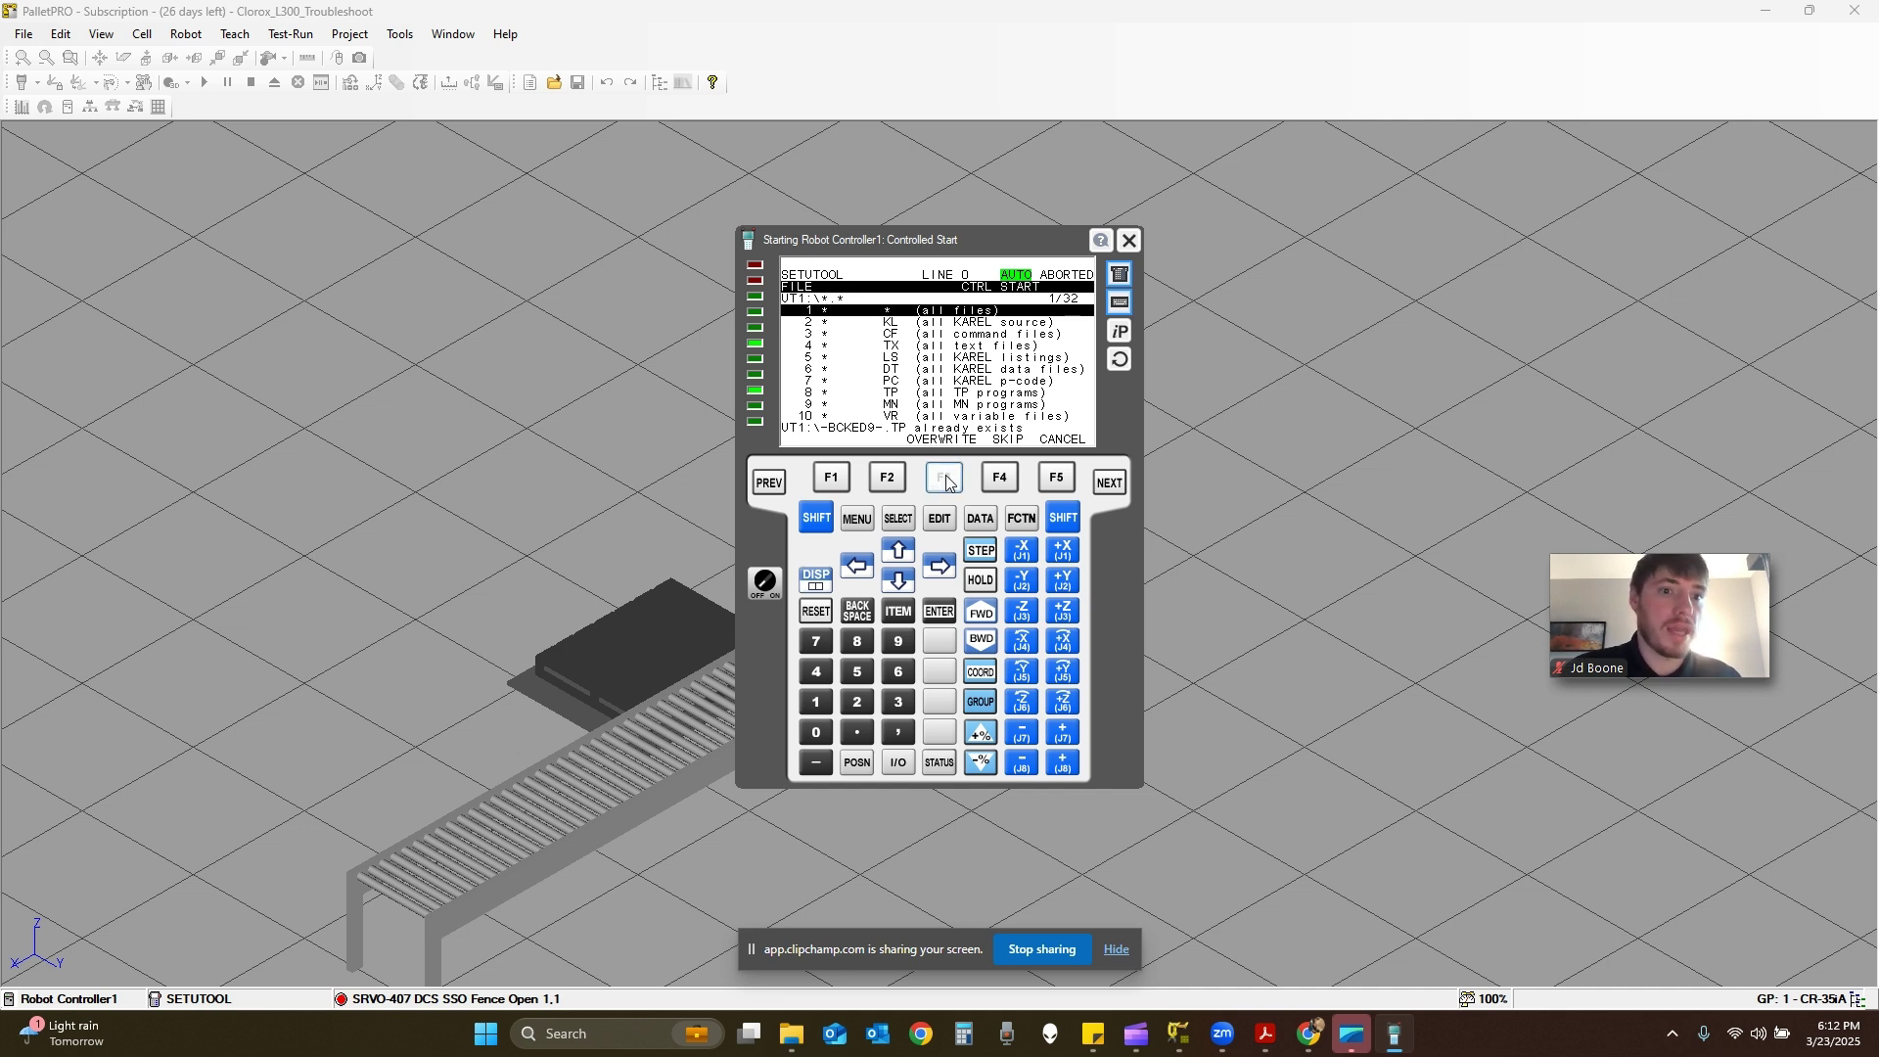